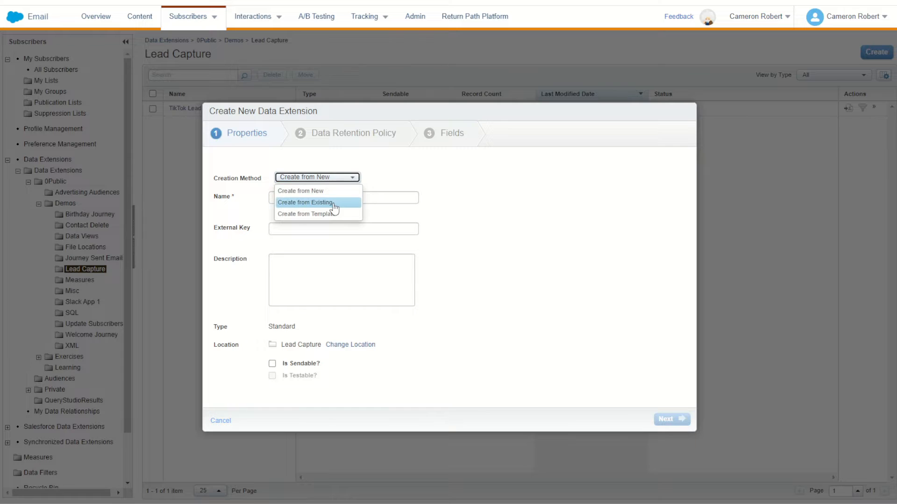
- Base the new data extension on the existing TikTok Lead Form - Form_Updated_Fields from 0Public > Demos > Lead Capture
left_click(333, 204)
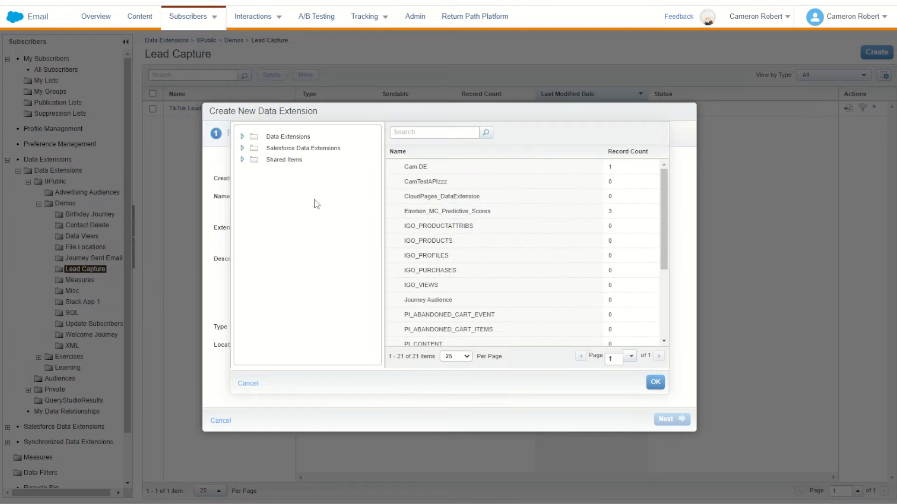
left_click(242, 136)
left_click(255, 148)
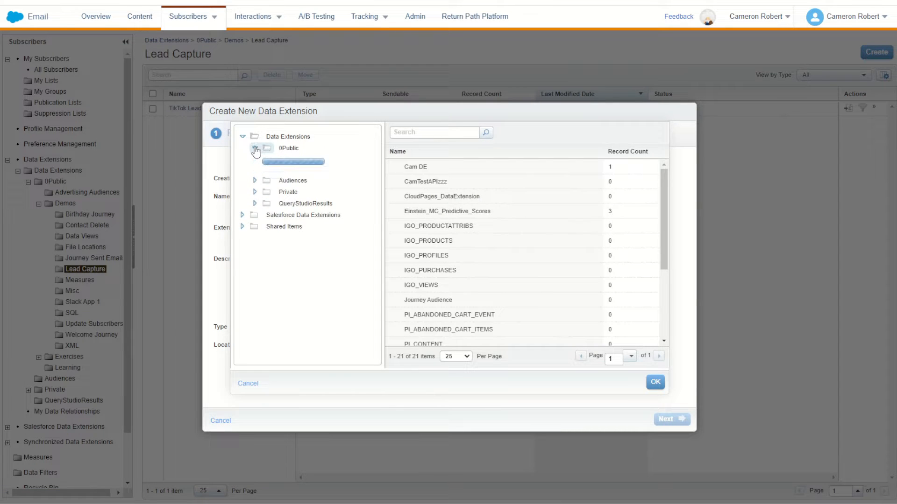
left_click(268, 171)
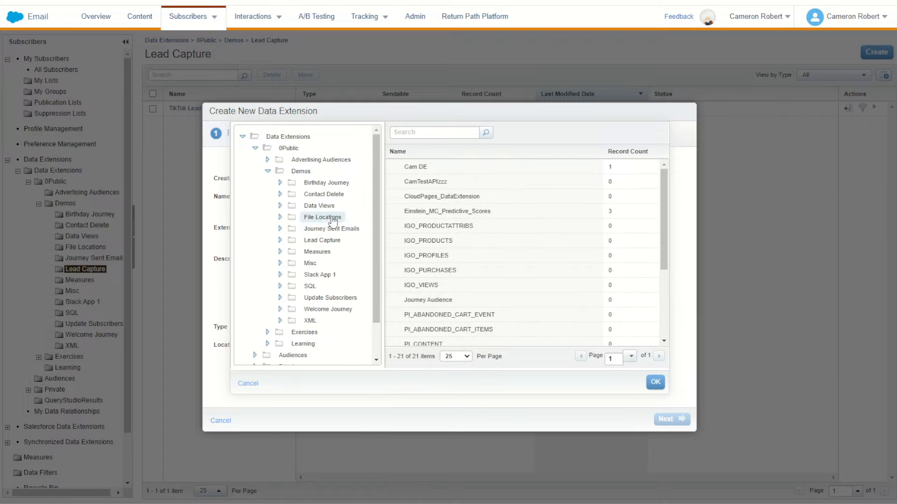
left_click(330, 241)
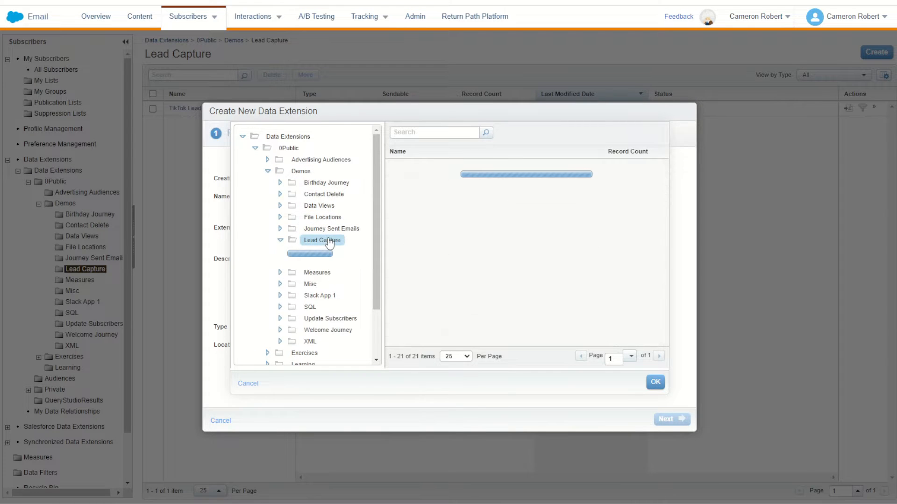
left_click(460, 171)
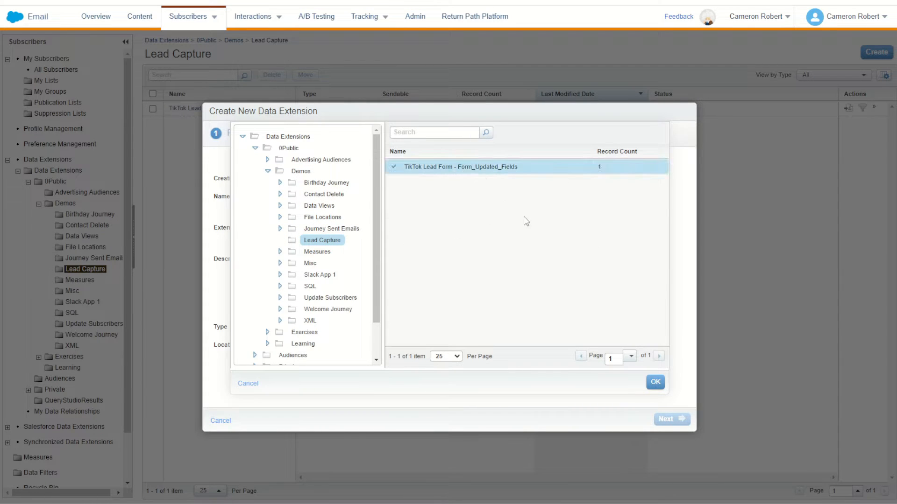
left_click(656, 382)
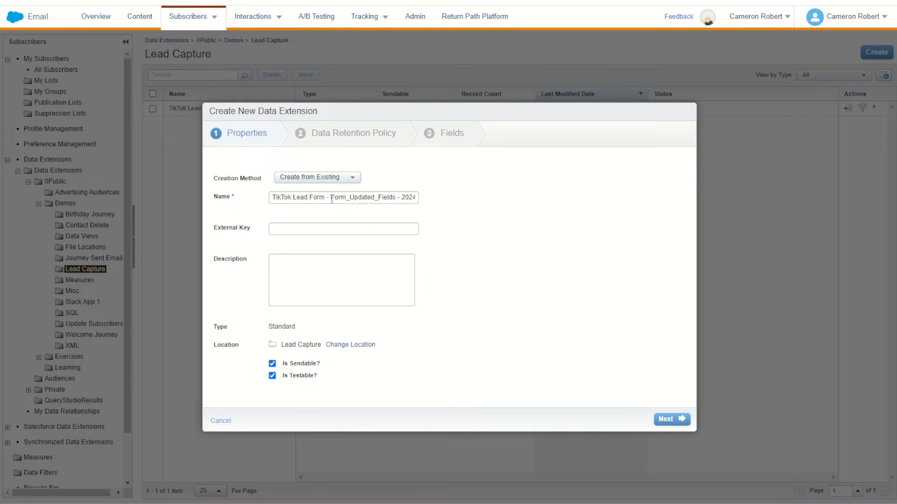
- Name the data extension TikTok Lead Form - Stage and create it with the copied retention and field settings
left_click_drag(332, 199, 529, 216)
type("Stage")
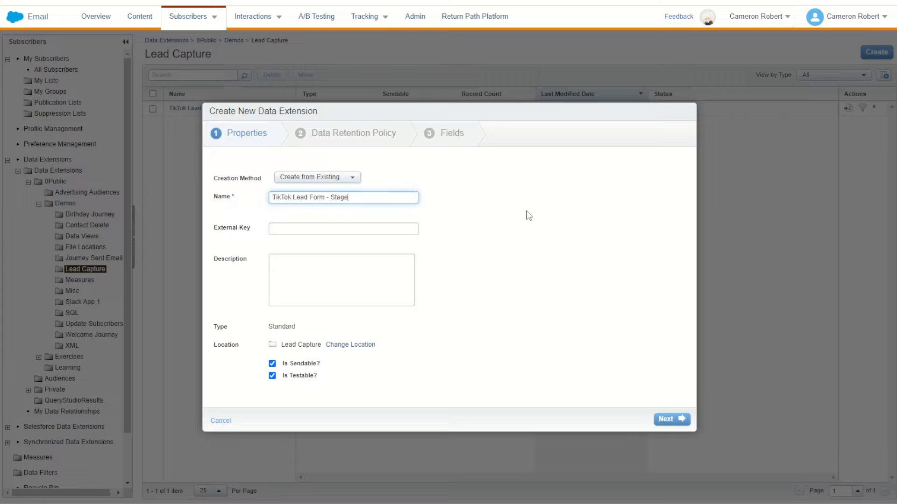
left_click(676, 419)
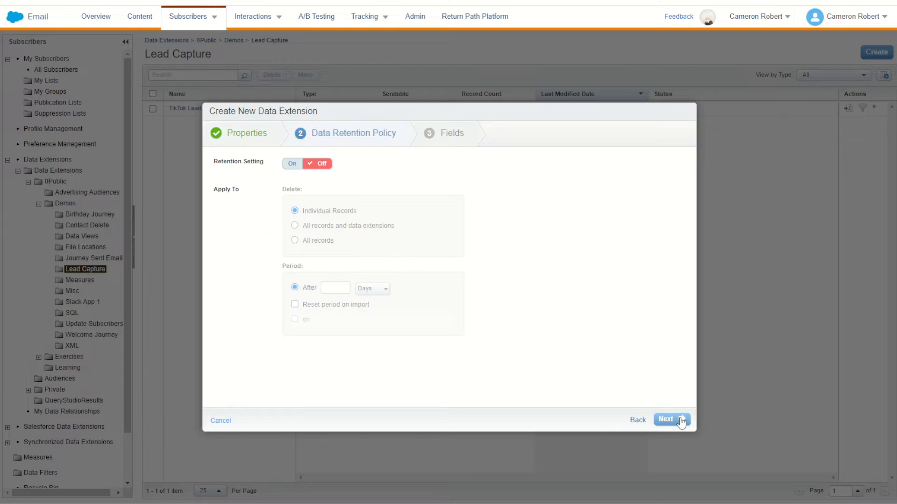
left_click(675, 420)
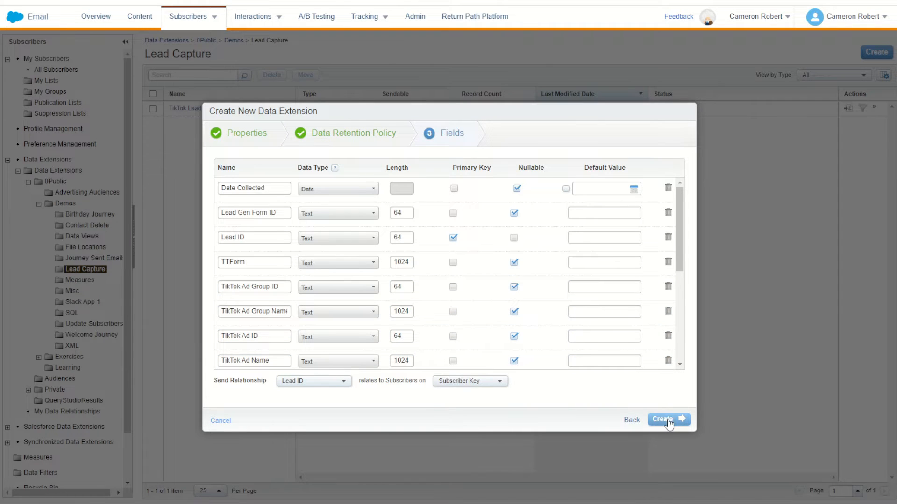
left_click(668, 420)
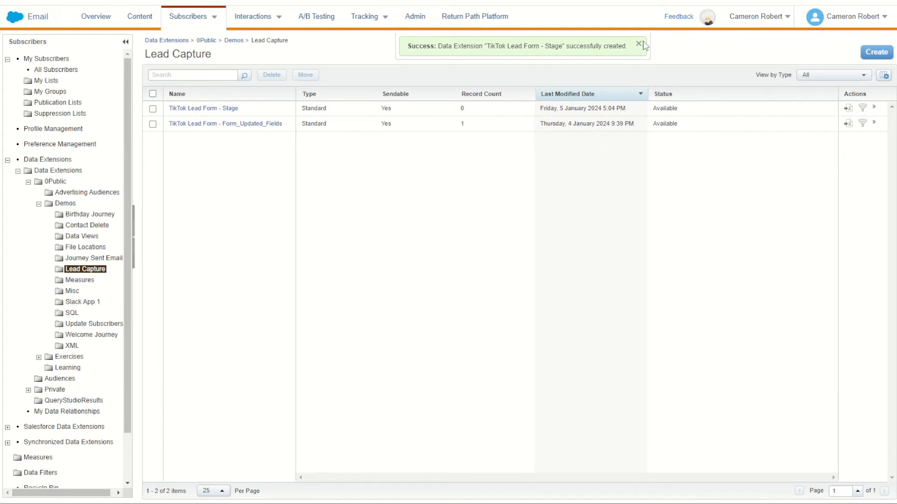
- Start another standard data extension created from the existing TikTok Lead Form - Stage in 0Public > Demos > Lead Capture
left_click(864, 55)
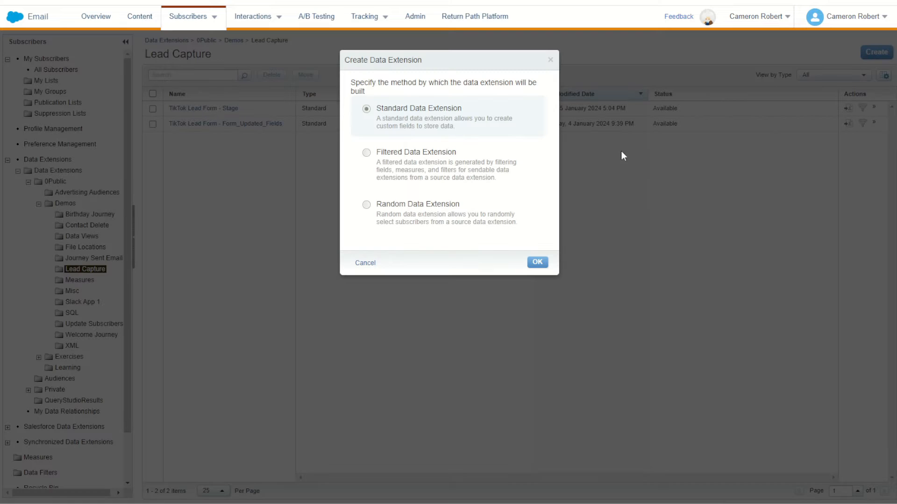
left_click(538, 263)
left_click(327, 177)
left_click(328, 209)
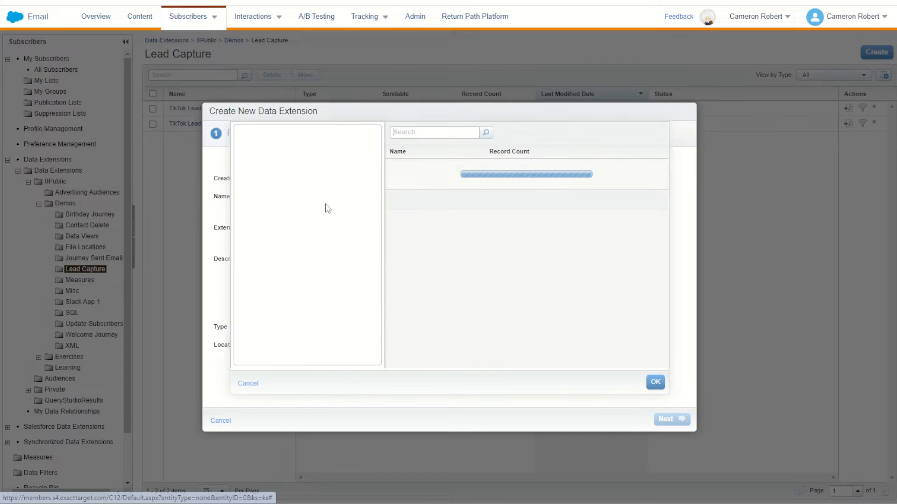
left_click(242, 136)
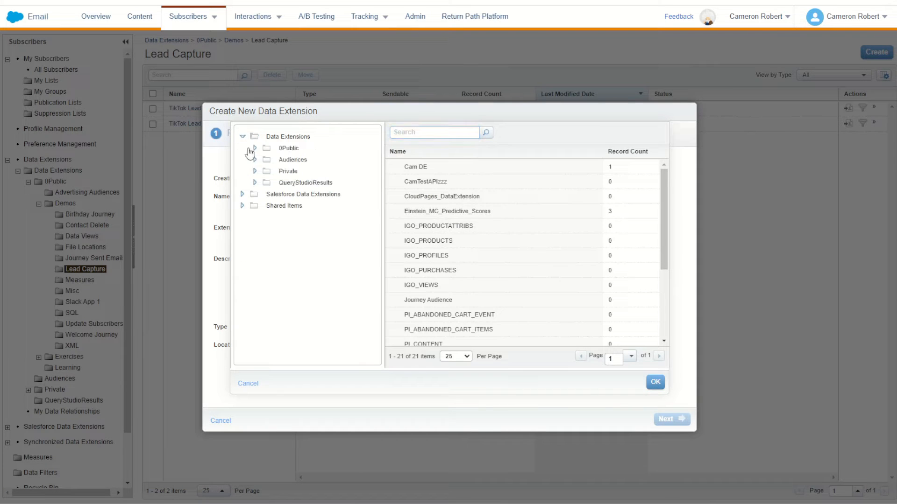
left_click(254, 148)
left_click(268, 171)
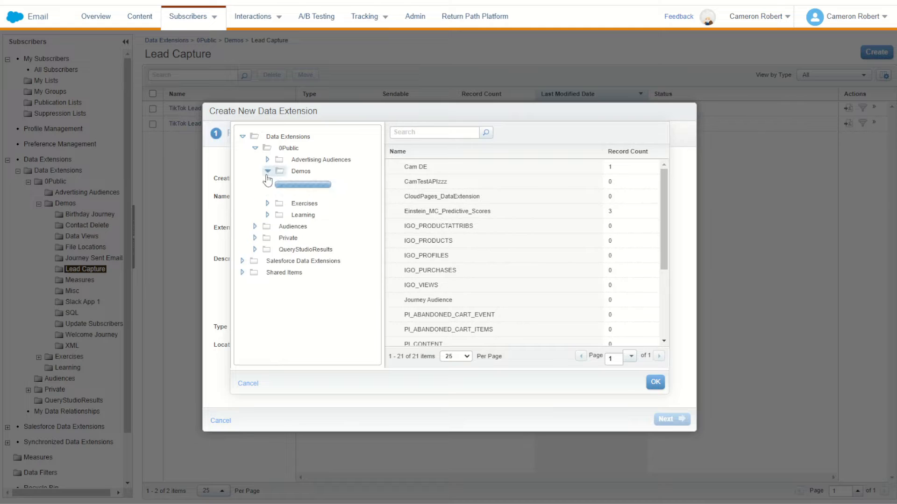
left_click(322, 240)
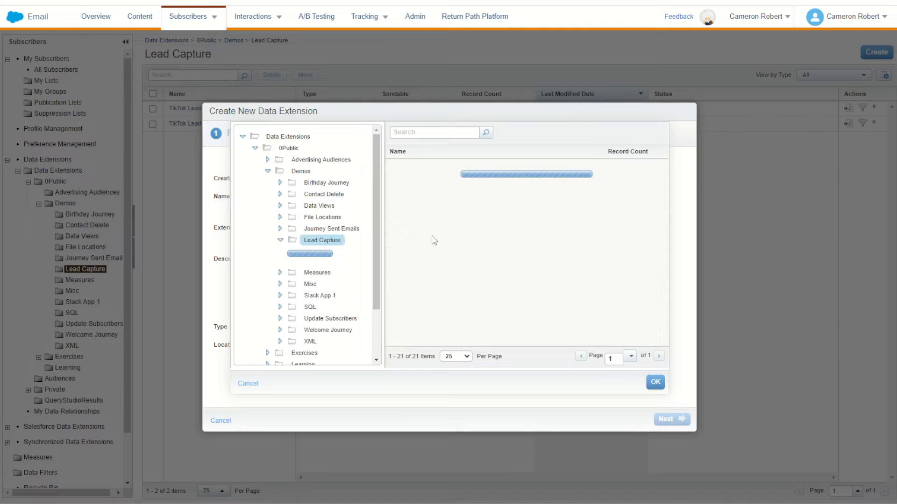
left_click(466, 184)
left_click(655, 382)
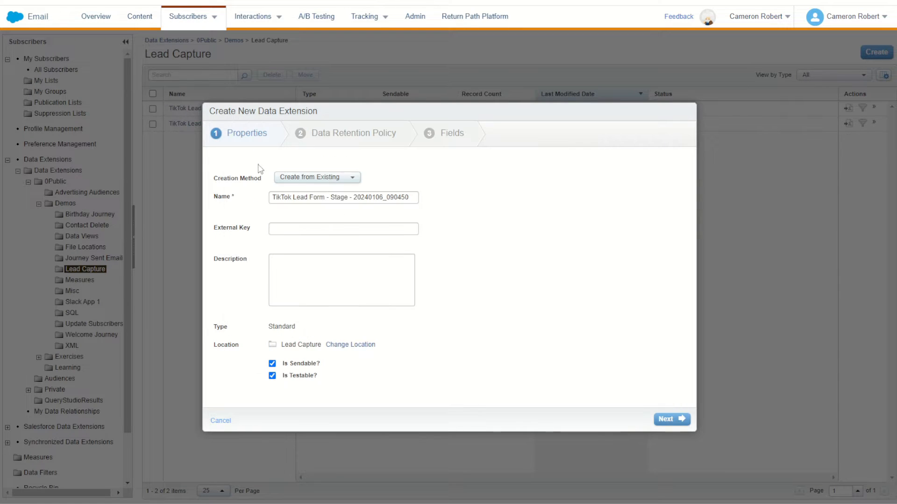
- Name the data extension TikTok Lead Form - Log and create it, keeping the copied retention and field settings
left_click_drag(331, 198, 525, 206)
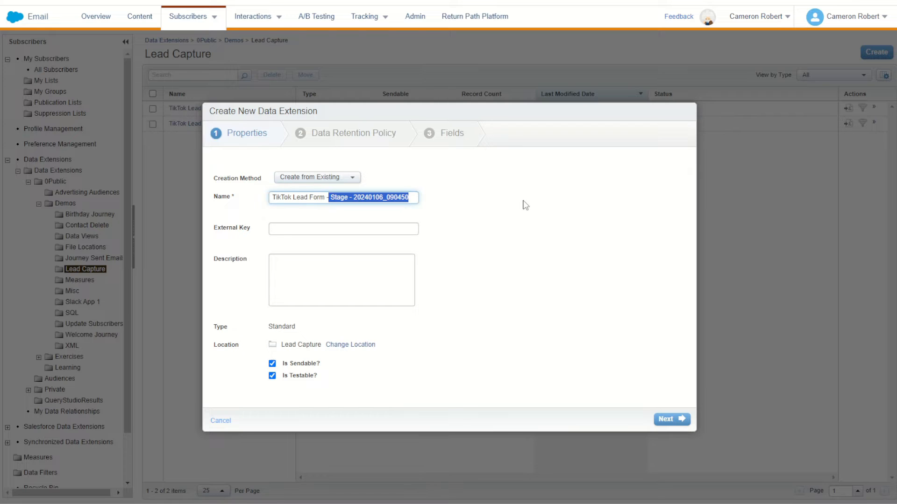
type("Log")
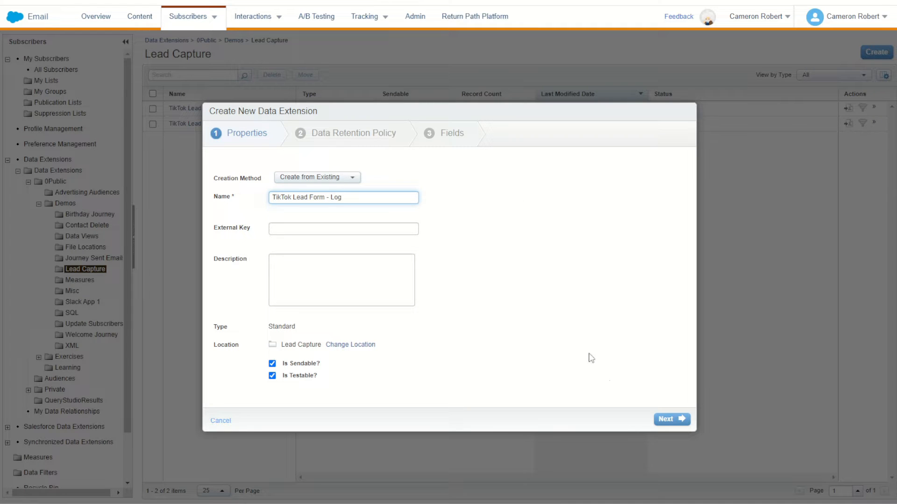
left_click(677, 420)
left_click(679, 422)
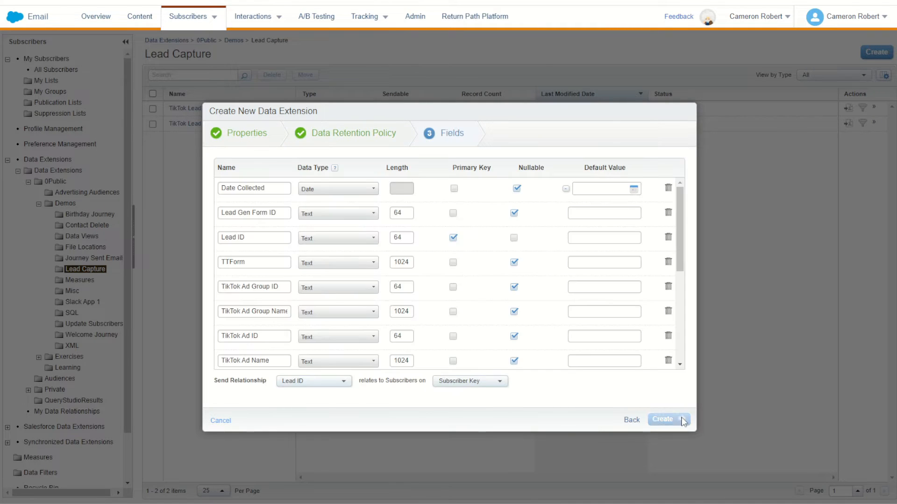
left_click(683, 420)
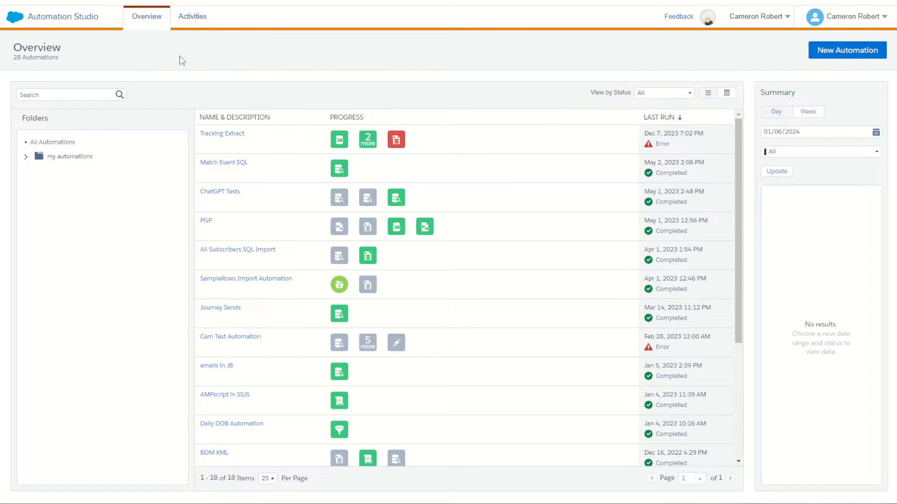
- Create a new automation in Automation Studio with a Schedule starting source and a SQL Query activity in step 1
left_click(844, 55)
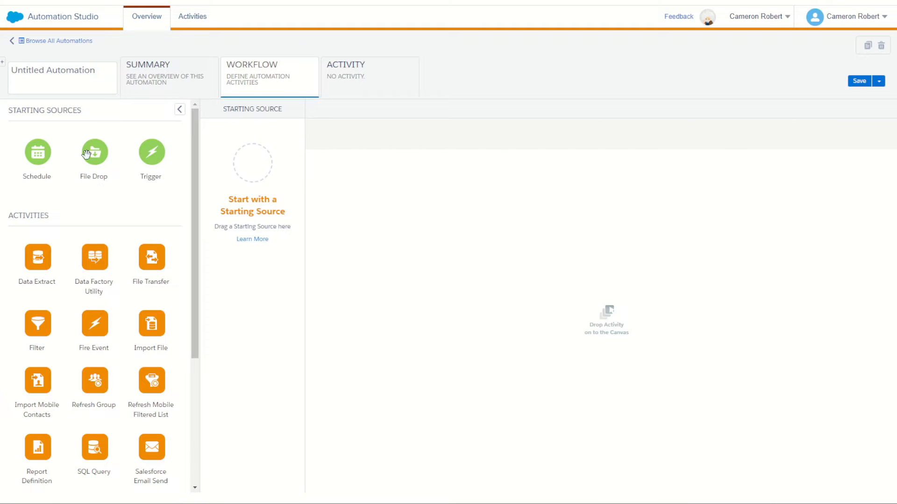
left_click_drag(32, 160, 256, 172)
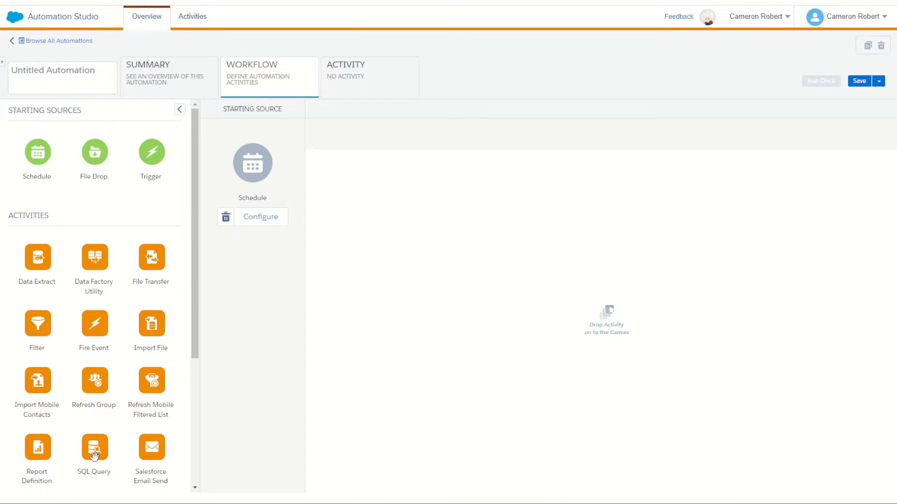
left_click_drag(94, 452, 405, 237)
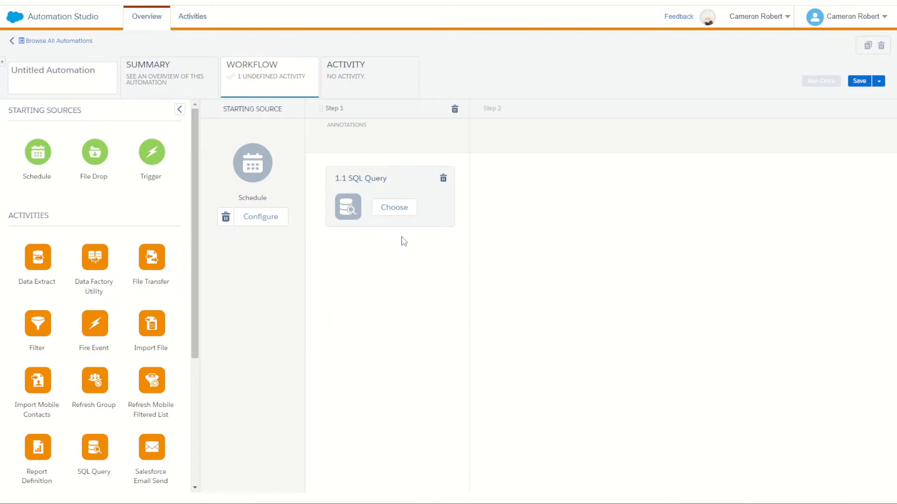
- Create a new query activity named "TikTok Stag" for the SQL Query in step 1 and proceed to its query
left_click(398, 208)
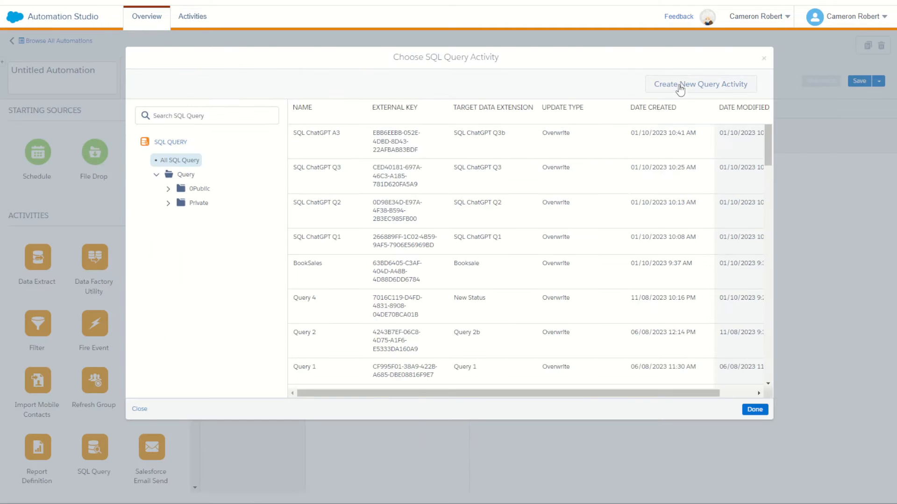
left_click(687, 85)
left_click(360, 142)
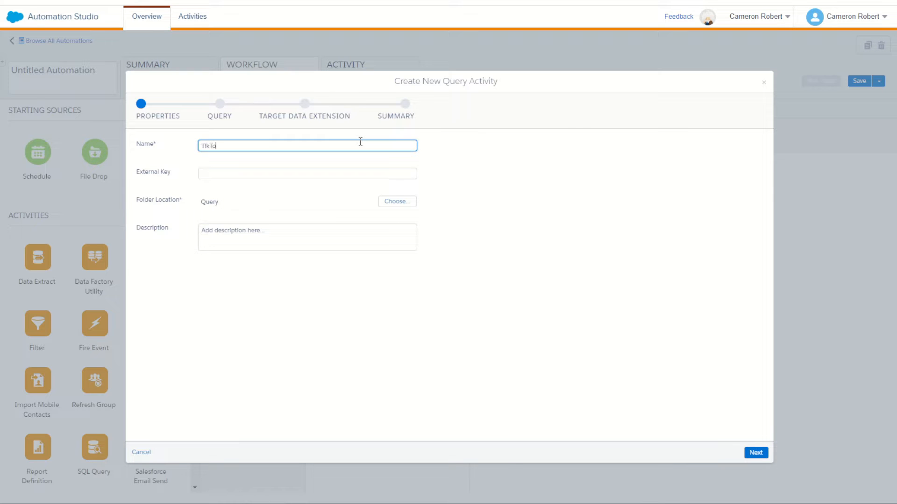
type("TikTok Stage")
left_click(757, 454)
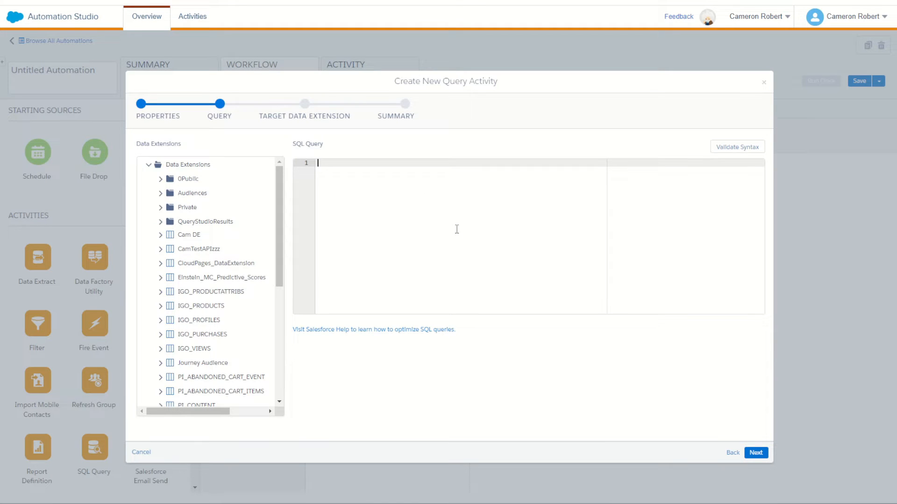
- Begin the SQL query with SELECT, * and FROM on three separate lines
type("SELECT")
key("Return")
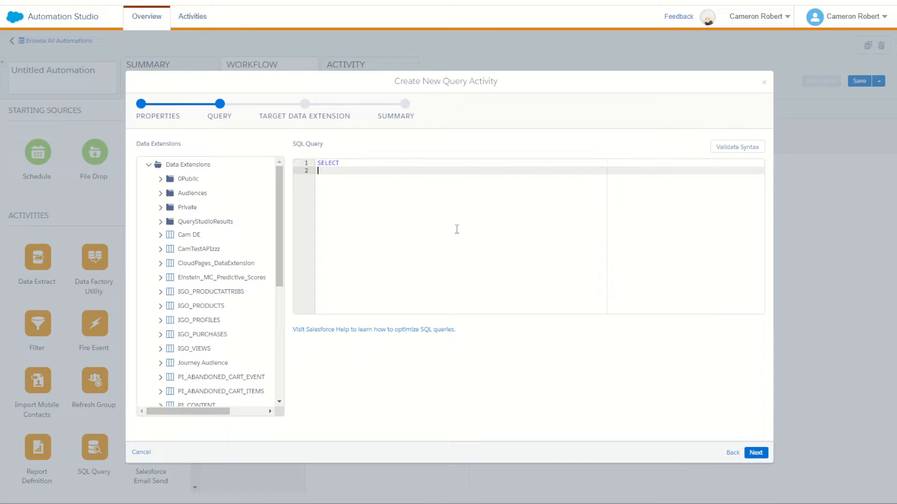
type("*")
key("Return")
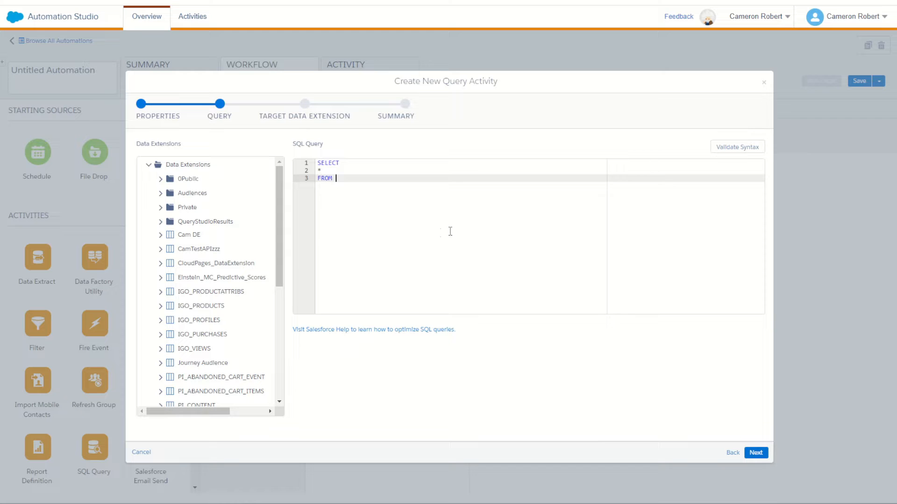
type("FROM")
- Copy the TikTok Lead Form - Form_Updated_Fields name from 0Public > Demos > Lead Capture into square brackets after FROM
left_click(161, 179)
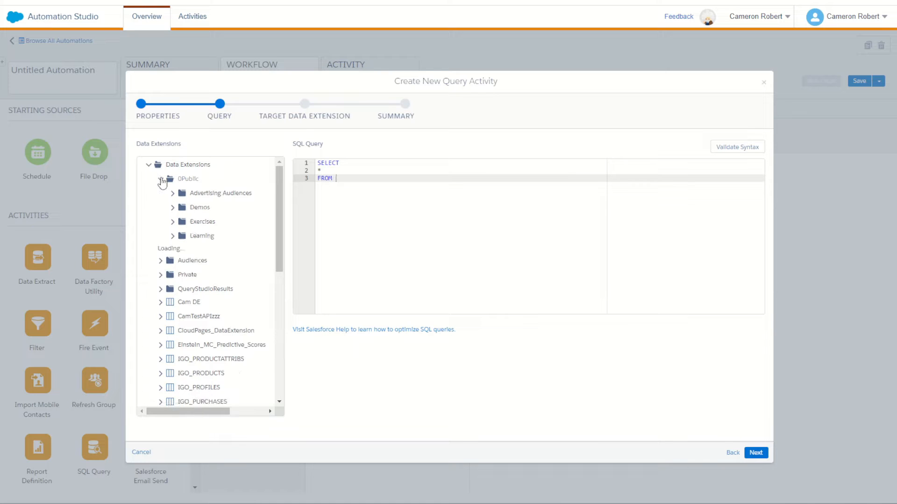
left_click(172, 207)
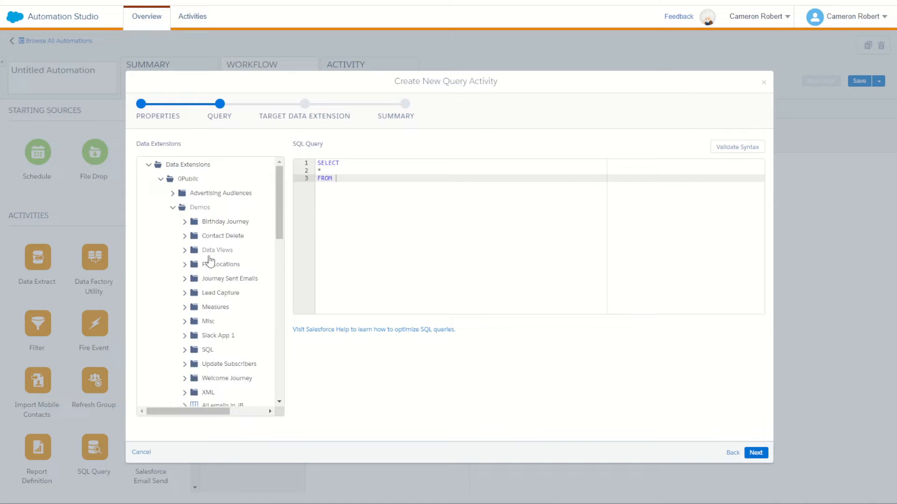
left_click(222, 295)
left_click_drag(218, 412, 245, 415)
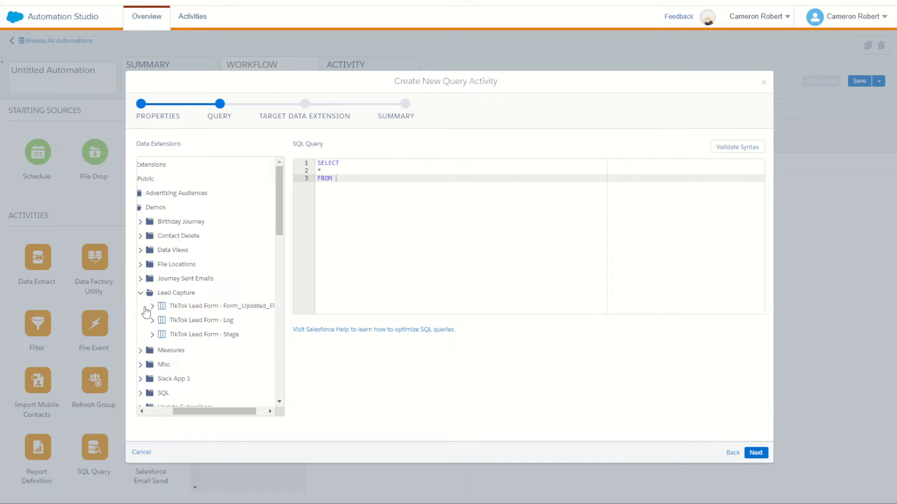
left_click(211, 306)
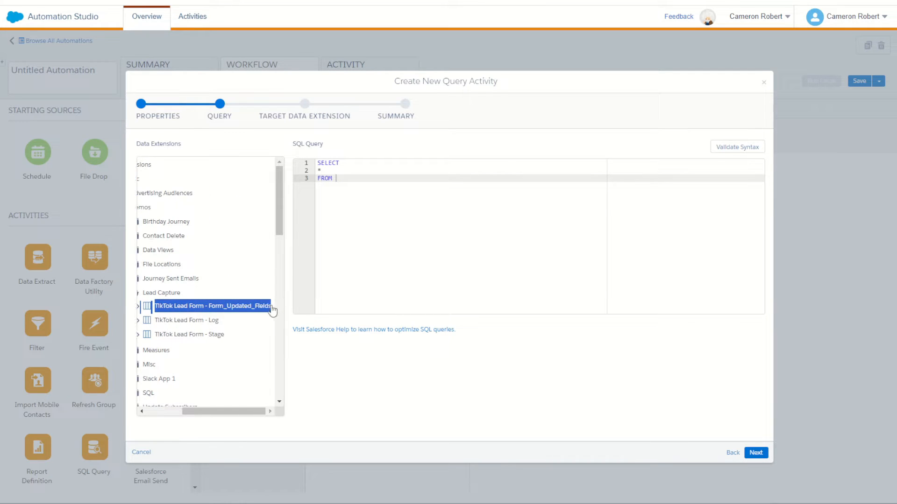
left_click(392, 184)
type("[ TikTok Lead Form - Form_Updated_Fields]")
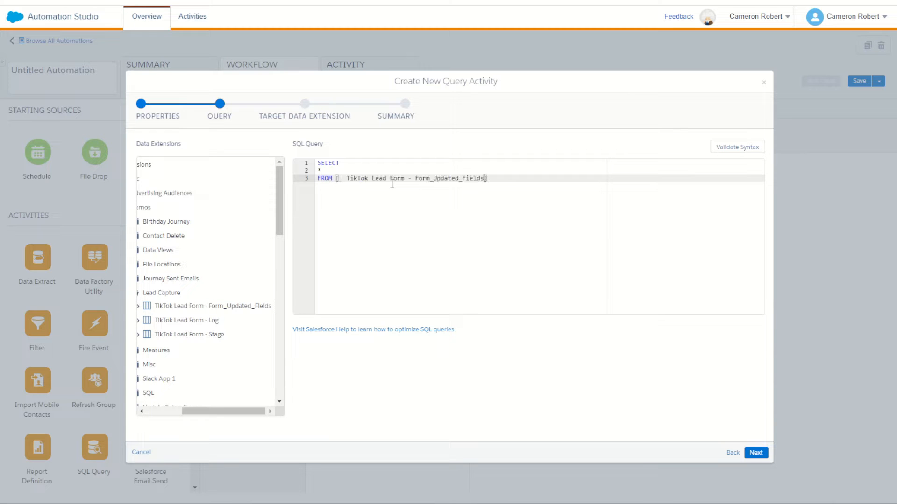
- Remove the extra spaces after the opening bracket, give the source table the alias a, and start line 4
left_click(344, 178)
key("BackSpace")
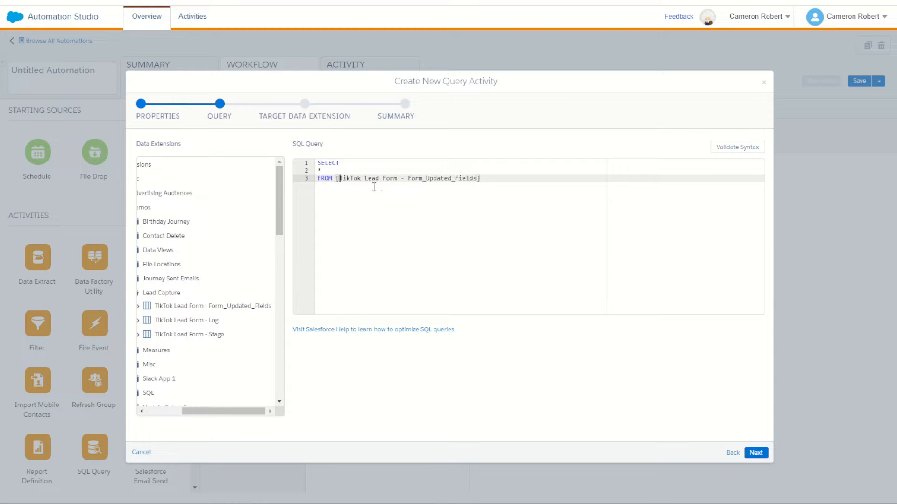
left_click(537, 178)
type("a")
key("Return")
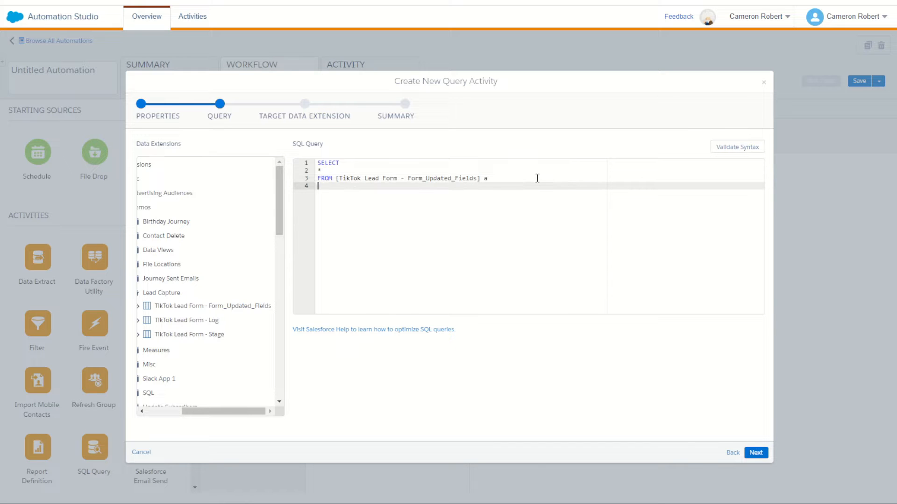
- Add a LEFT JOIN to [TikTok Lead Form - Log] with the alias b on line 4, followed by ON
type("LEFT JOIN")
left_click_drag(255, 411, 242, 417)
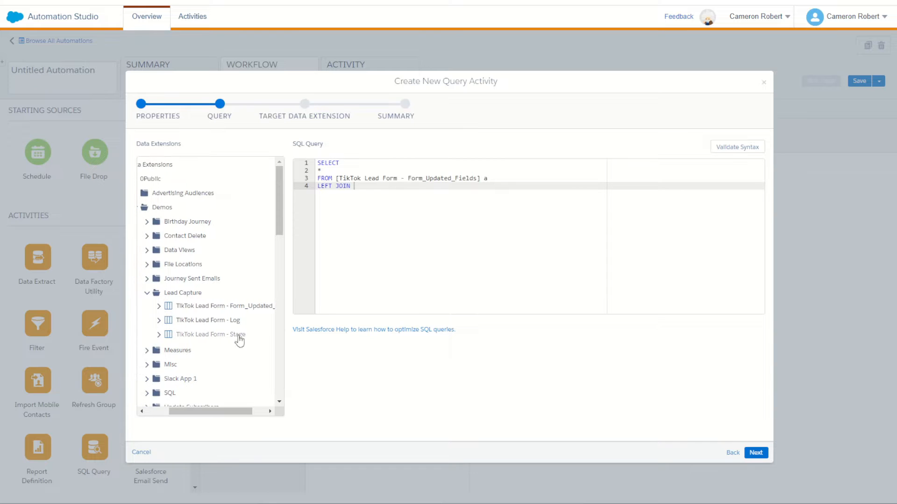
left_click_drag(262, 325, 174, 327)
key("ctrl+c")
left_click(400, 201)
key("ctrl+v")
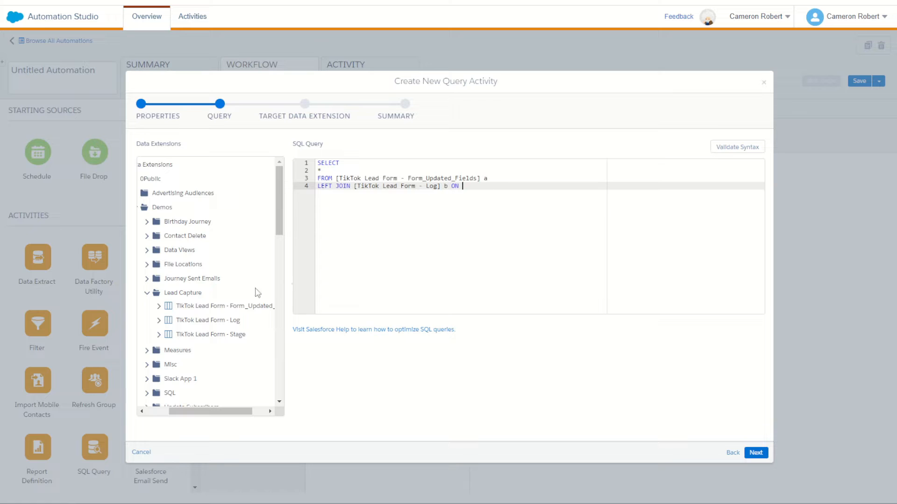
- Insert the Log data extension's Lead ID field after ON as b.[Lead ID]
left_click(159, 321)
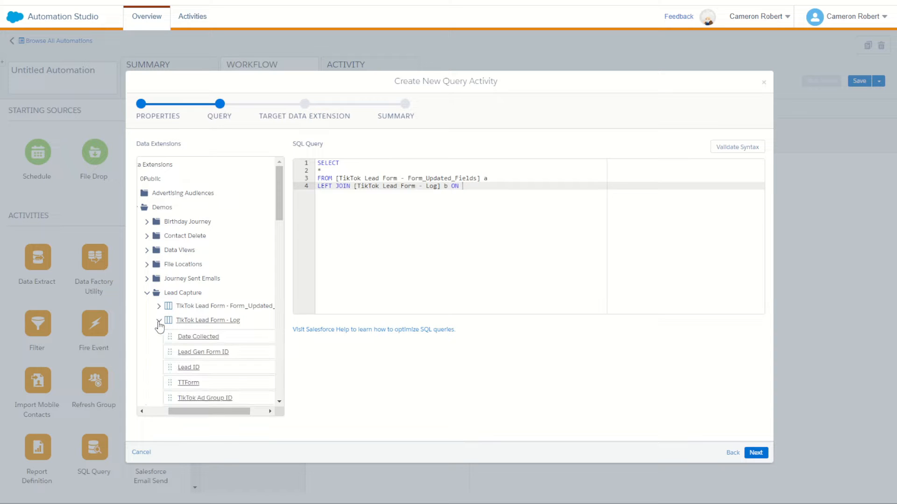
scroll(227, 347, "down", 1)
scroll(228, 347, "down", 2)
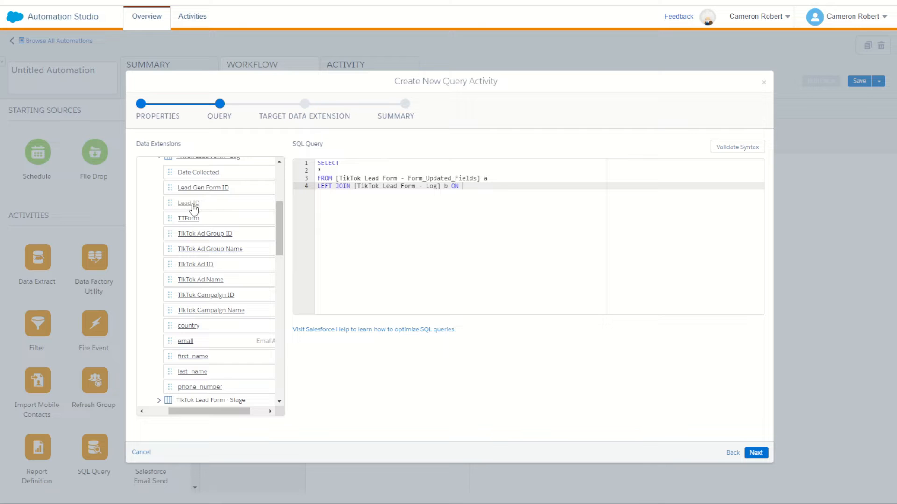
left_click_drag(211, 412, 228, 413)
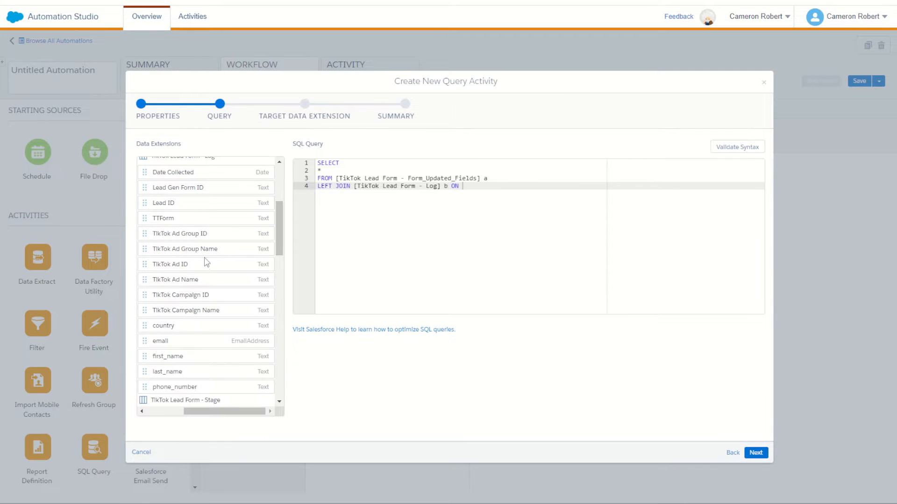
scroll(206, 259, "up", 1)
scroll(224, 397, "down", 2)
scroll(223, 373, "down", 1)
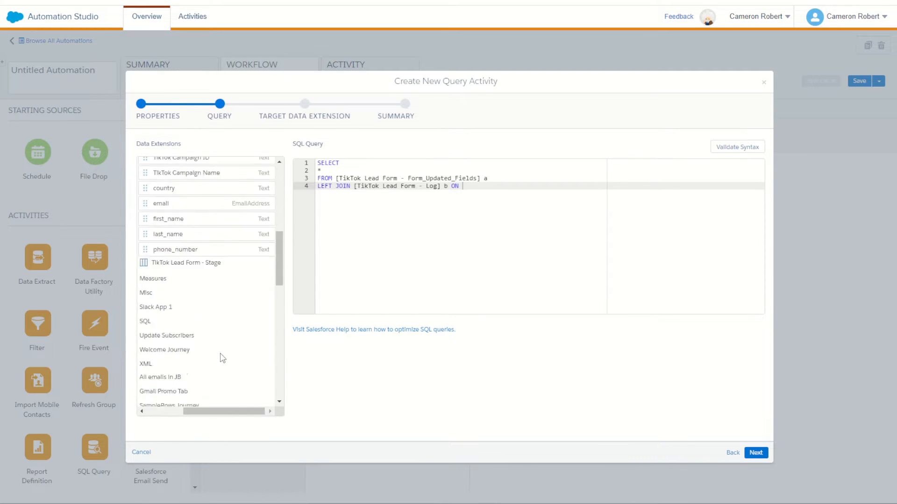
scroll(220, 356, "up", 3)
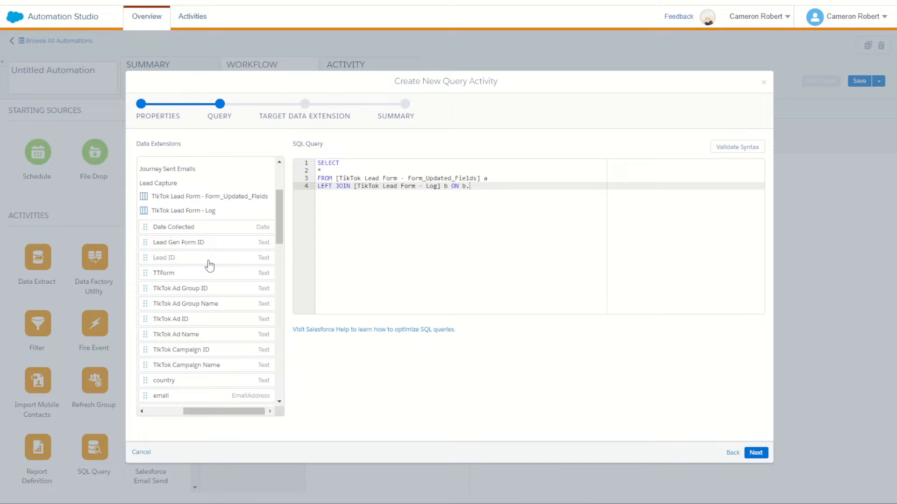
left_click_drag(208, 261, 488, 187)
key("BackSpace")
- Complete the join condition by reusing the bracketed Lead ID field as = a.[Lead ID]
left_click_drag(499, 186, 469, 189)
key("ctrl+c")
left_click(533, 181)
left_click(532, 187)
key("ctrl+v")
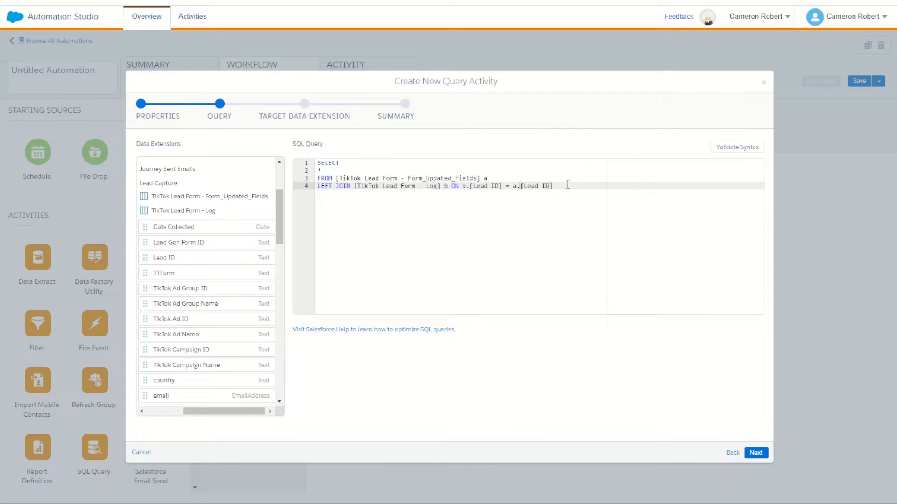
- Add the line WHERE b.[Lead ID] IS NULL below the join
left_click(485, 179)
left_click(445, 187)
key("Return")
type("WHERE")
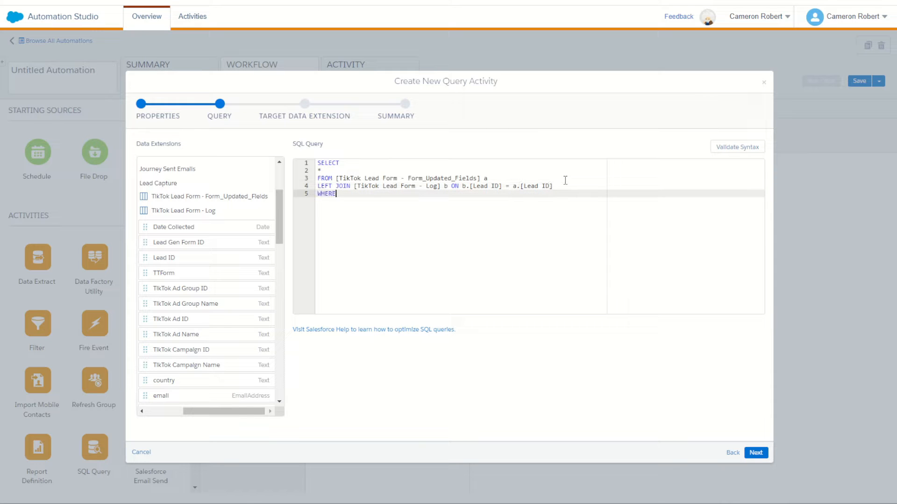
left_click(460, 178)
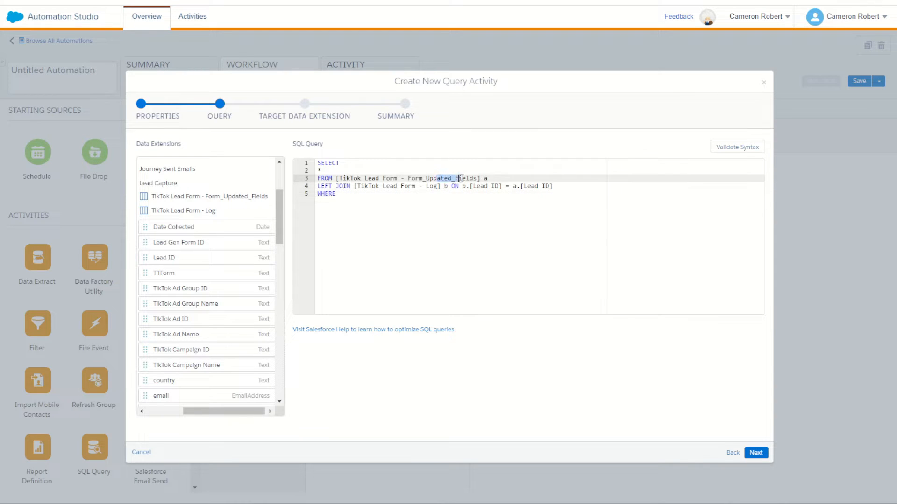
left_click(434, 187)
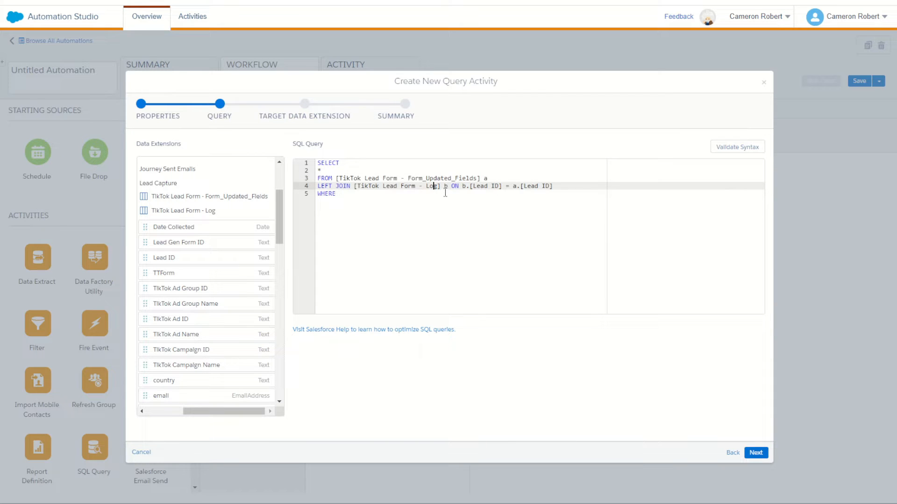
left_click(445, 193)
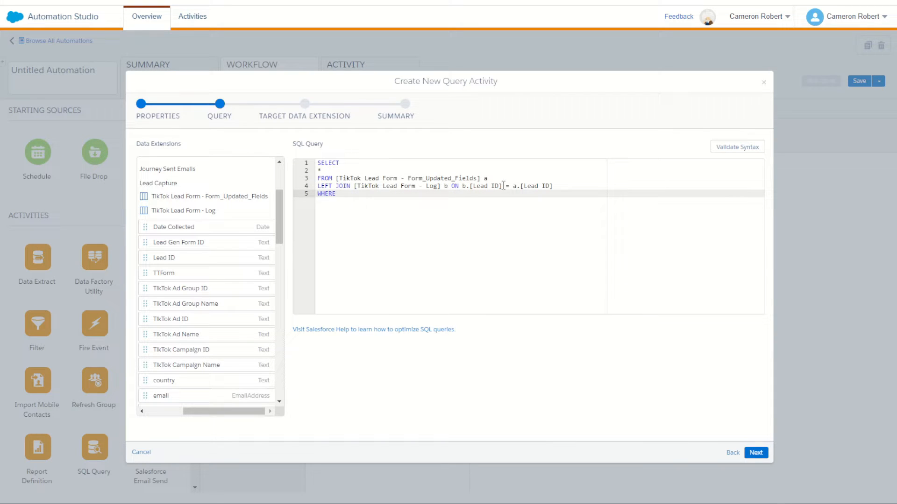
left_click_drag(503, 186, 463, 187)
left_click(450, 196)
key("ctrl+v")
- Change the selected columns to a.*, validate the query syntax and proceed to the target data extension
left_click(331, 172)
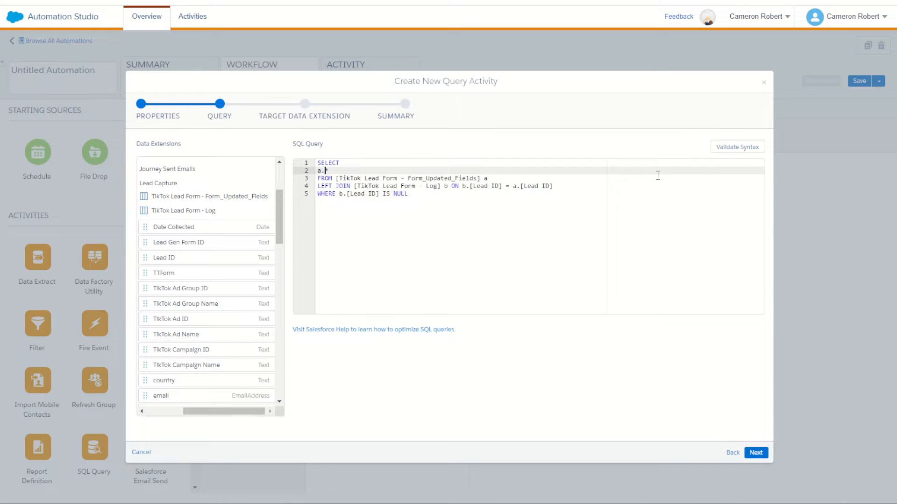
left_click(737, 147)
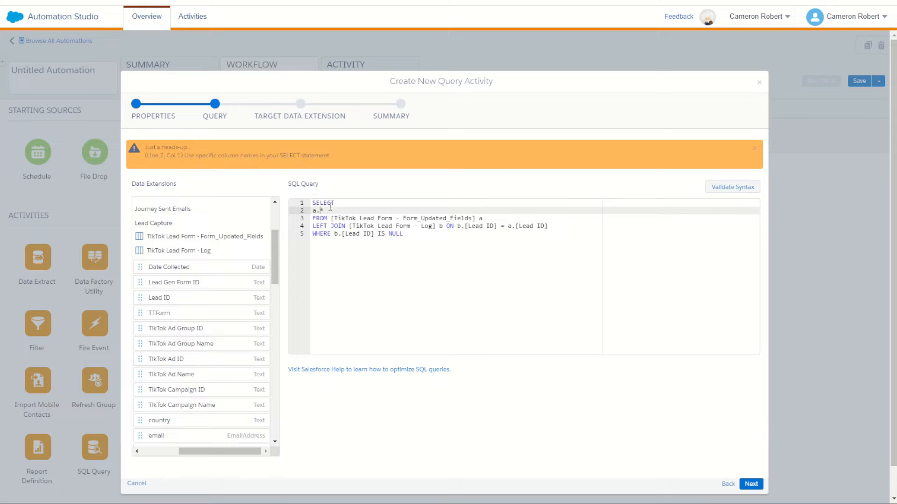
left_click(749, 484)
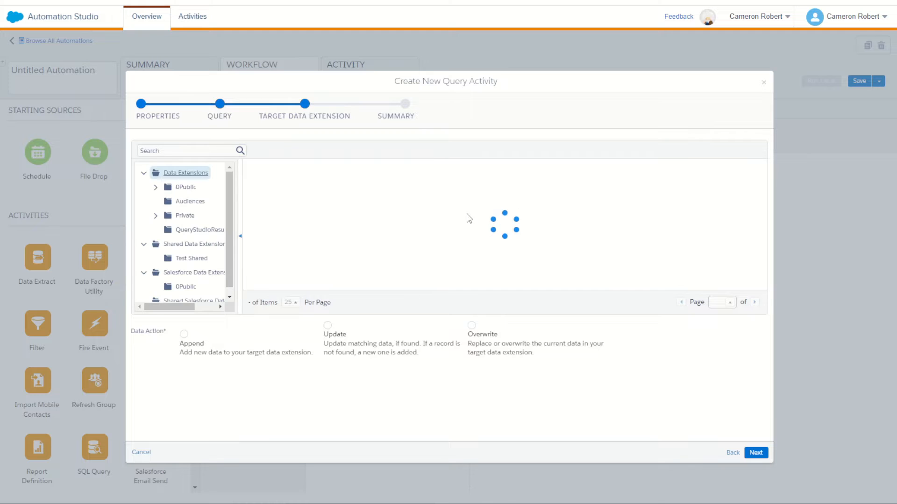
- Set the data action to Overwrite, target TikTok Lead Form - Stage in 0Public > Demos > Lead Capture, and proceed to the summary
left_click(498, 348)
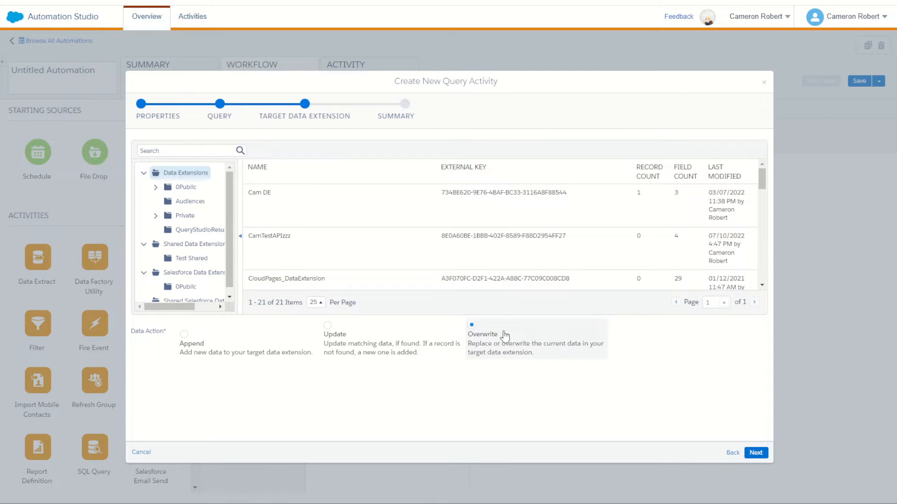
left_click(156, 187)
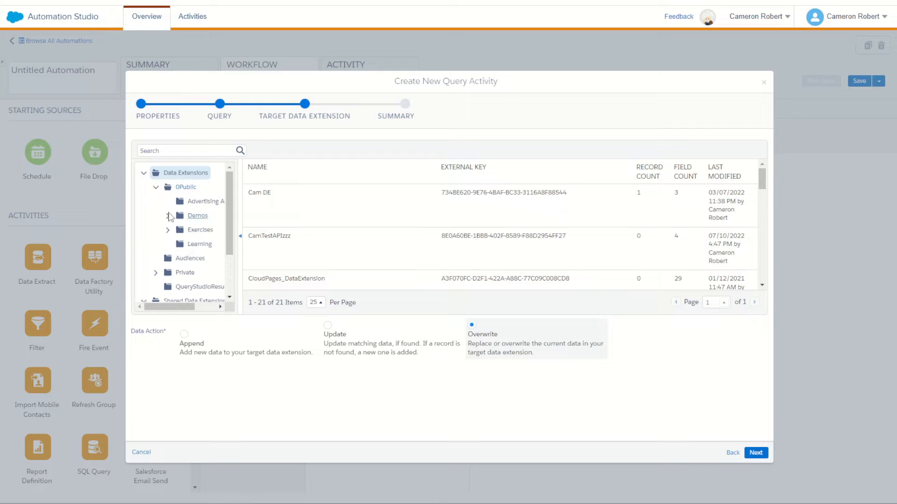
left_click(169, 217)
scroll(203, 278, "down", 2)
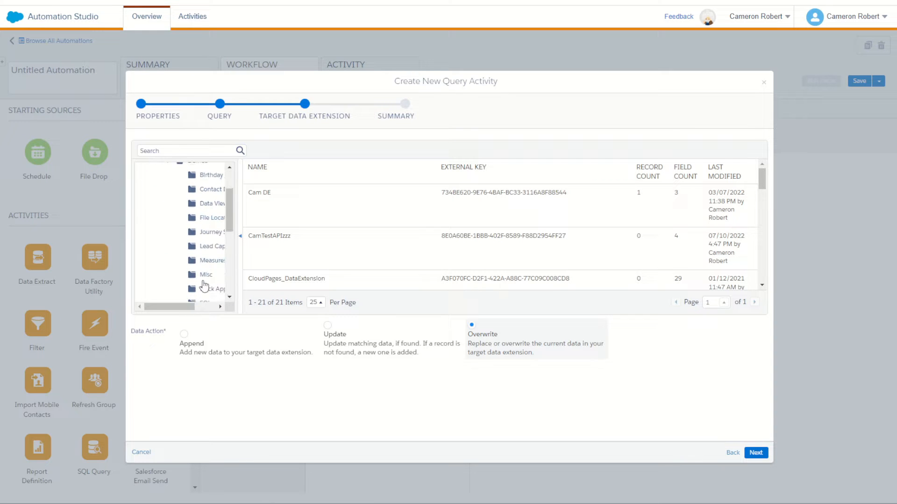
left_click(210, 246)
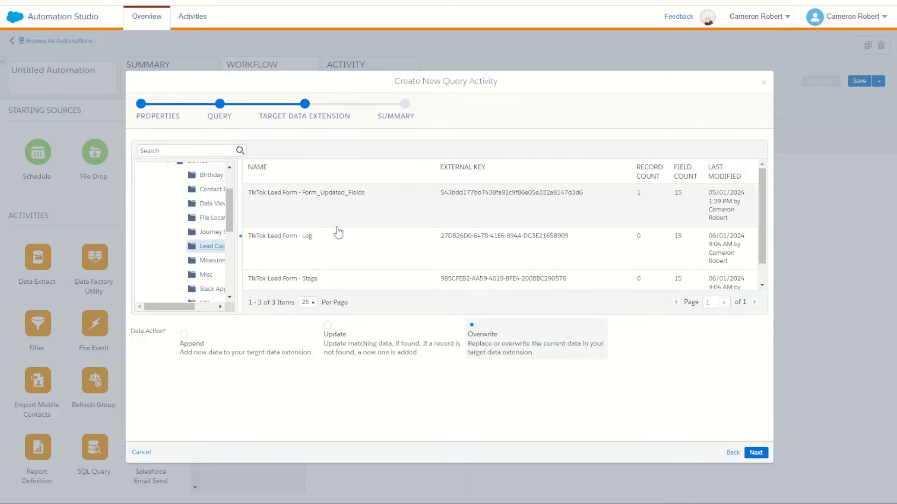
left_click(322, 281)
left_click(755, 454)
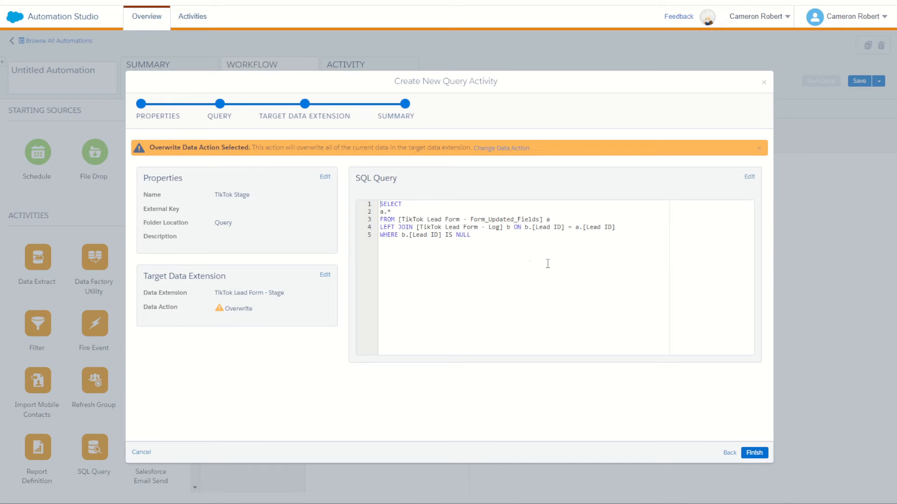
- Review the joined Log table and the Stage target in the summary, and finish creating the query activity
left_click_drag(440, 220, 501, 228)
left_click_drag(269, 292, 283, 293)
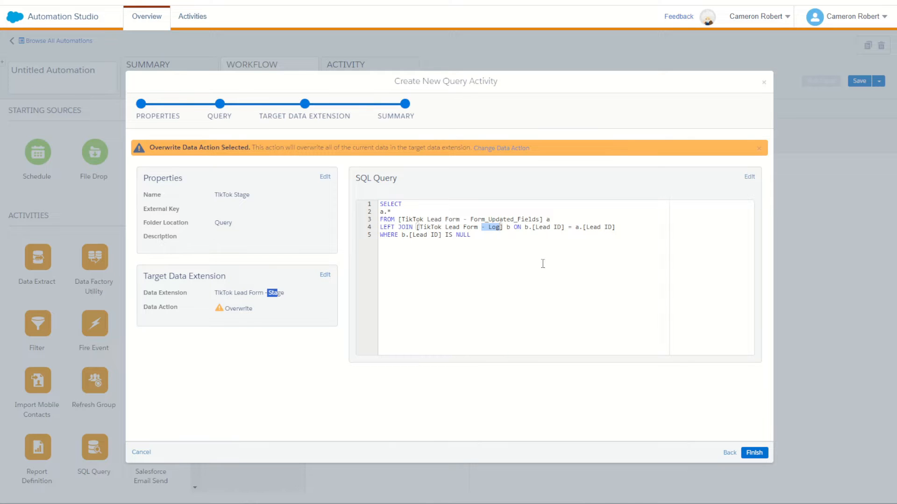
left_click(757, 454)
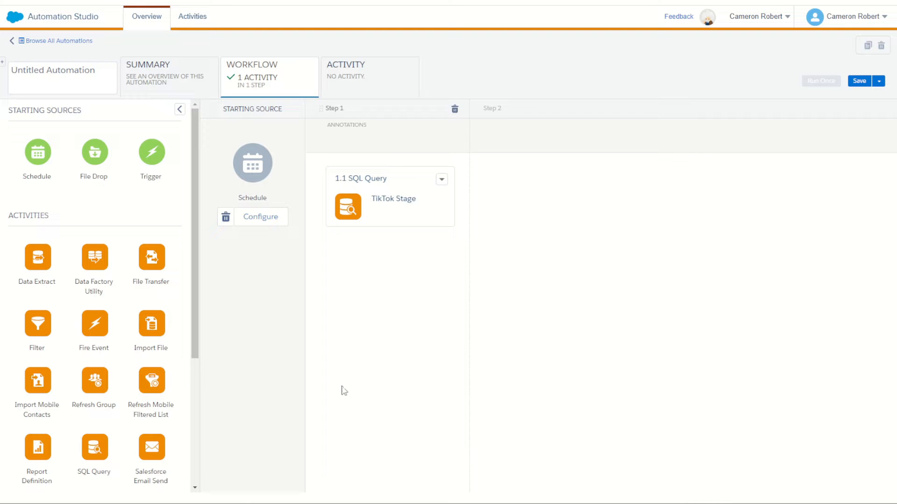
- Add an SQL Query to step 2, create a new query activity for it named "TikTok Log" and proceed to its query
left_click_drag(92, 451, 556, 256)
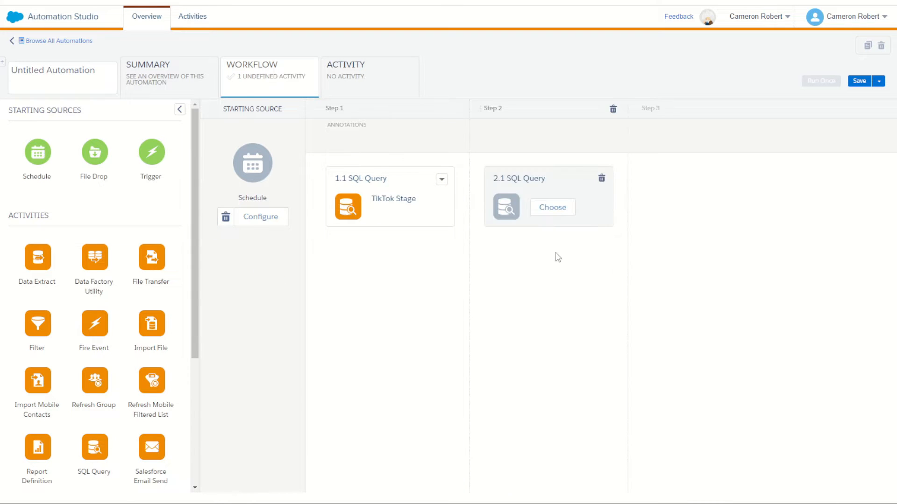
left_click(554, 210)
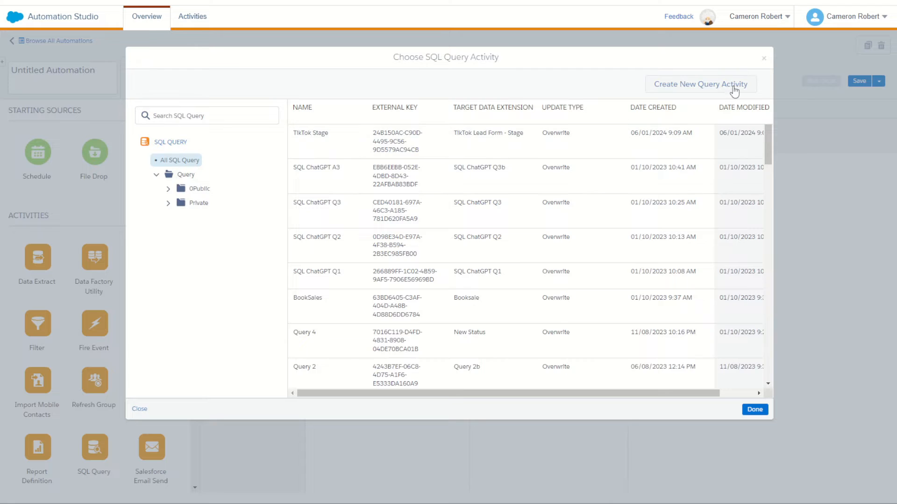
left_click(734, 87)
left_click(254, 144)
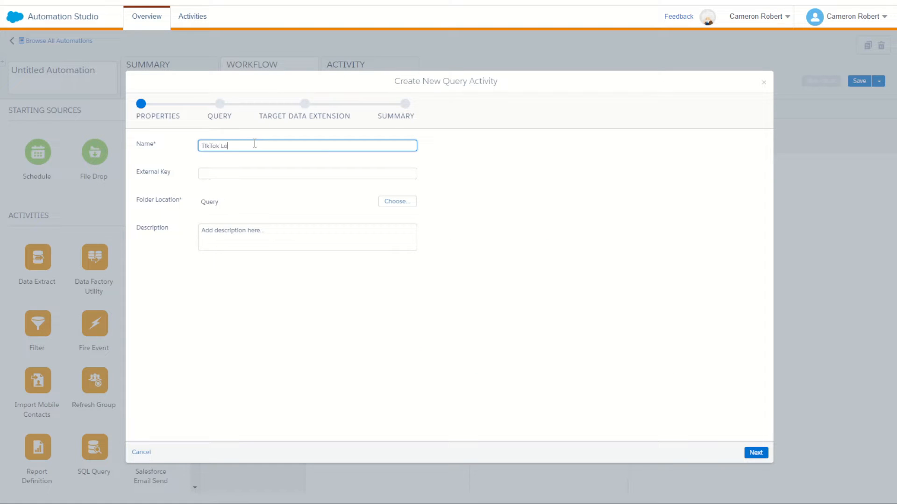
left_click(757, 453)
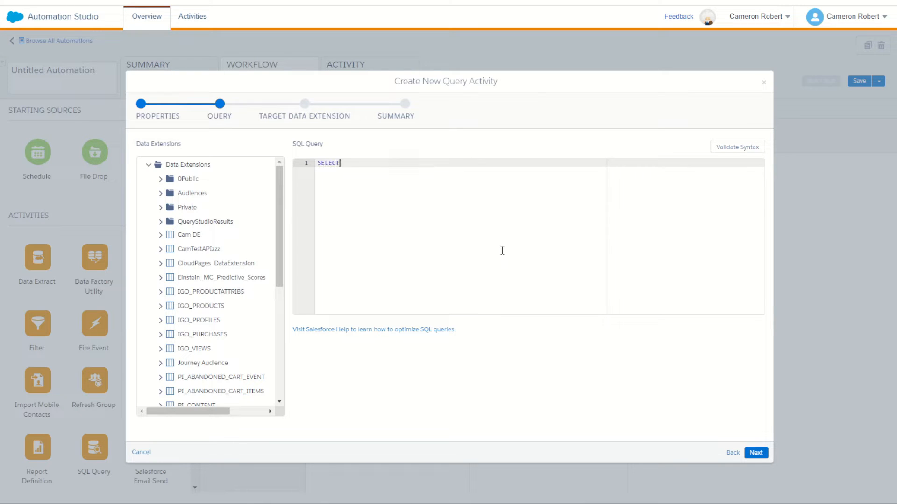
- Start the second query with SELECT, * and FROM on three separate lines
key("Return")
type("*")
key("Return")
type("FROM")
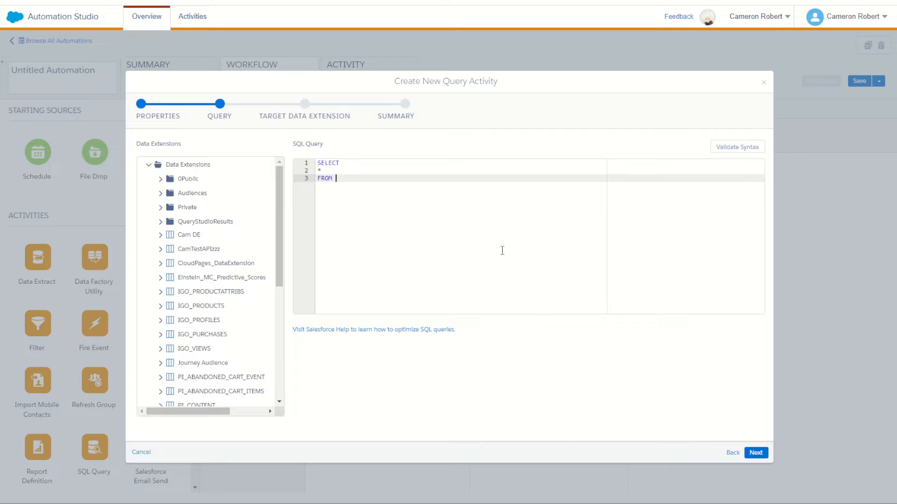
- Copy the TikTok Lead Form - Stage name from 0Public > Demos > Lead Capture into square brackets after FROM, with the alias a
left_click(160, 179)
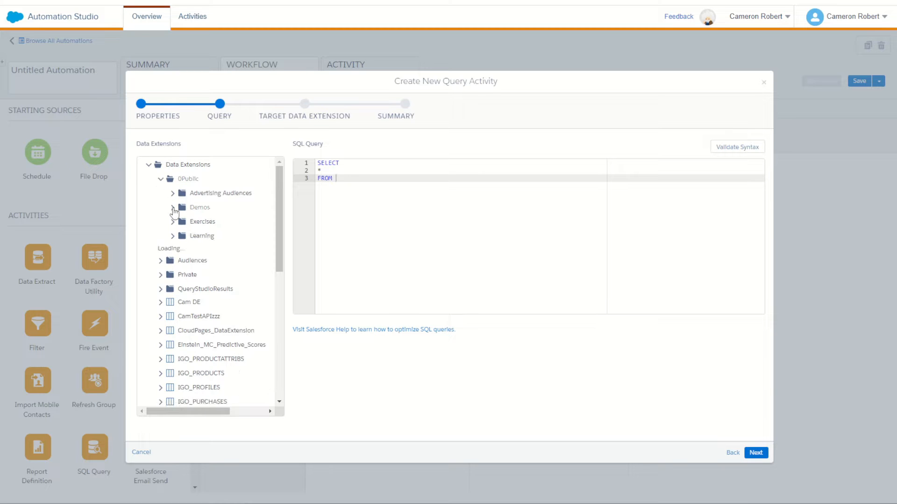
left_click(173, 207)
left_click(184, 293)
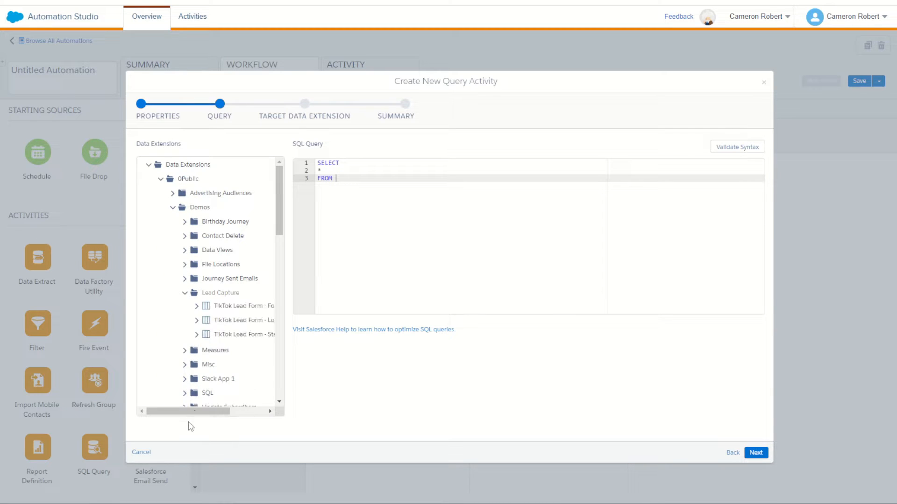
left_click_drag(197, 411, 220, 414)
left_click_drag(264, 336, 182, 340)
left_click(453, 180)
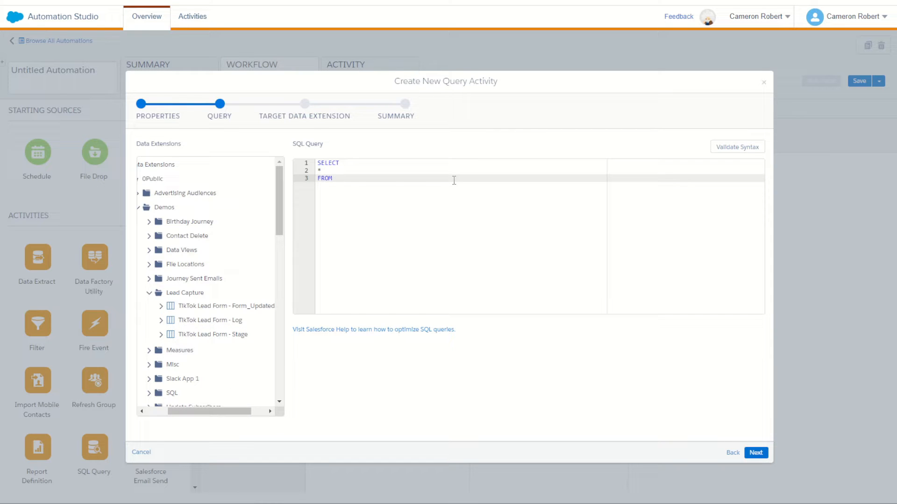
type("[")
type("TikTok Lead Form - Stage")
type("a")
key("Return")
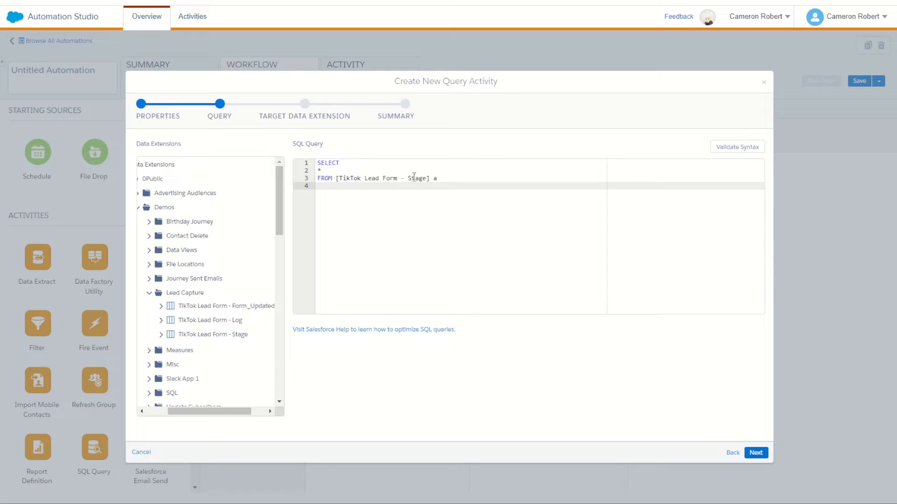
- Validate the syntax of the Stage query and proceed to choosing its target data extension
left_click(448, 178)
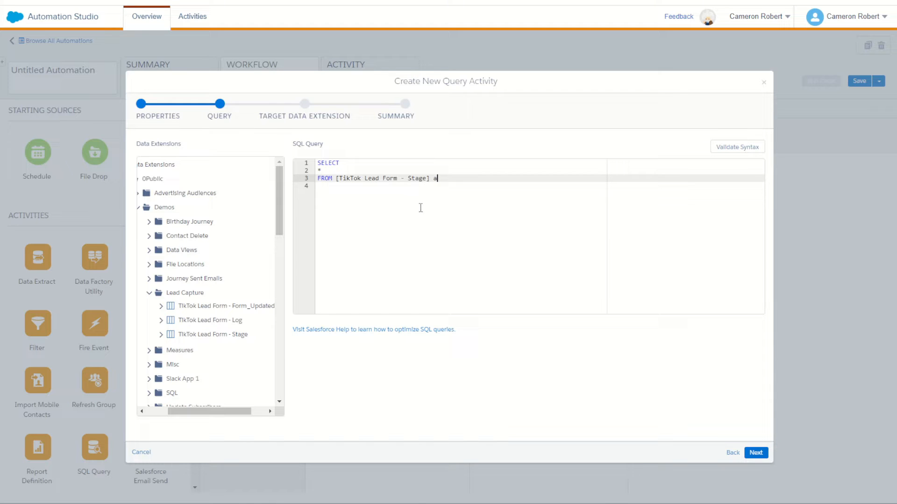
left_click(745, 149)
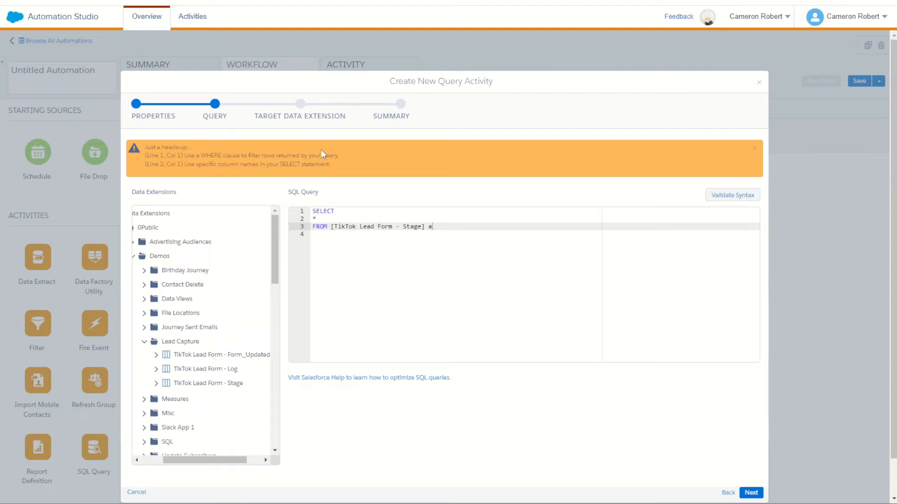
left_click(320, 219)
left_click(540, 329)
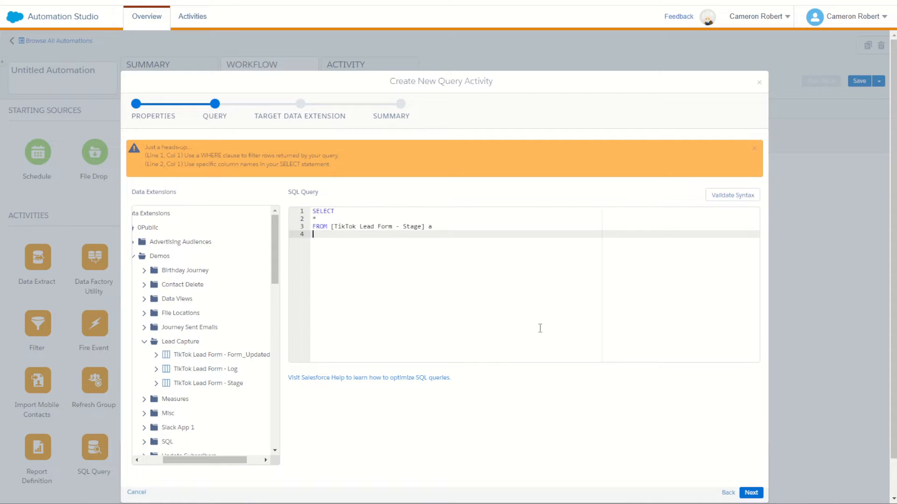
left_click(742, 494)
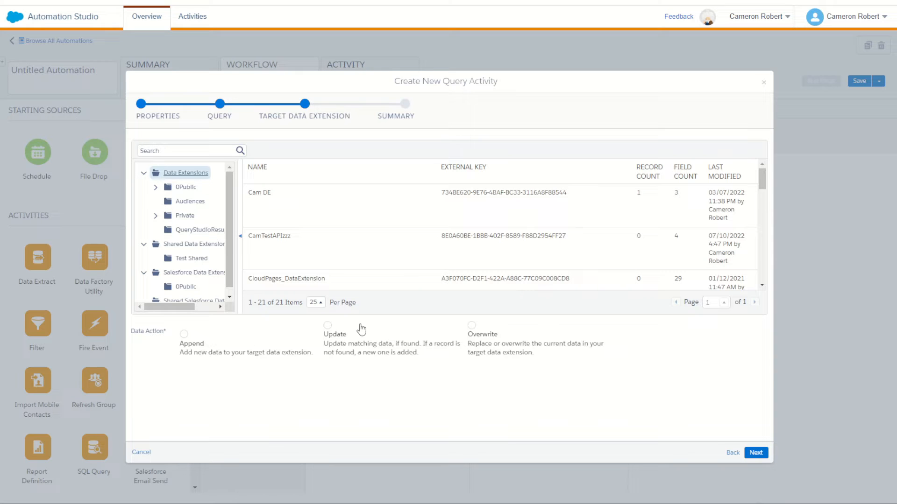
- Set the Log query's data action to Update, target TikTok Lead Form - Log in 0Public > Demos > Lead Capture, and finish the activity
left_click(363, 348)
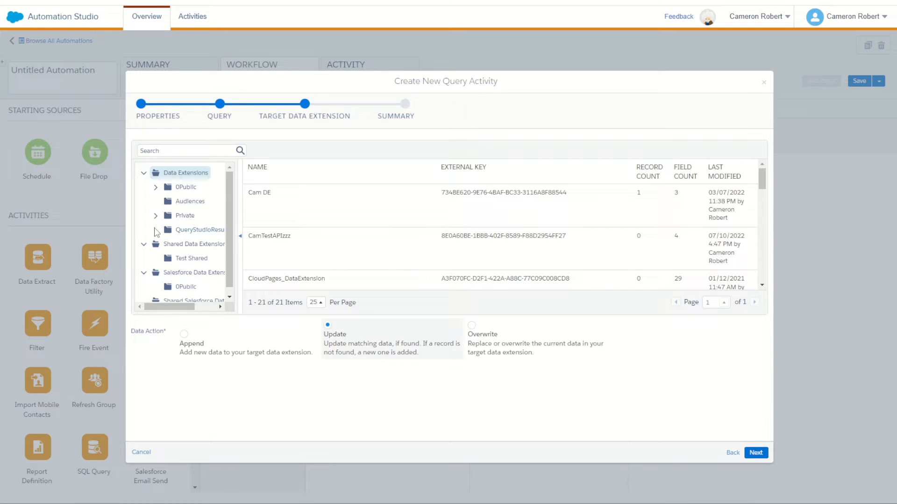
left_click(156, 187)
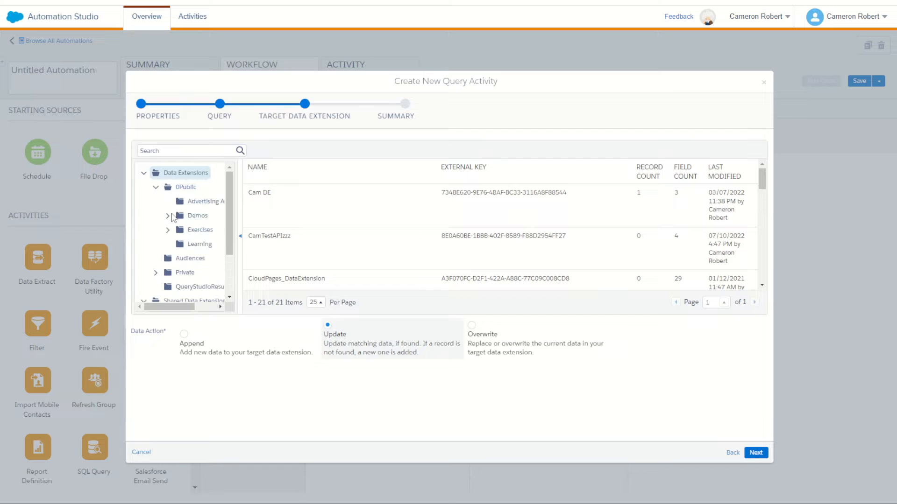
left_click(168, 216)
scroll(189, 222, "down", 1)
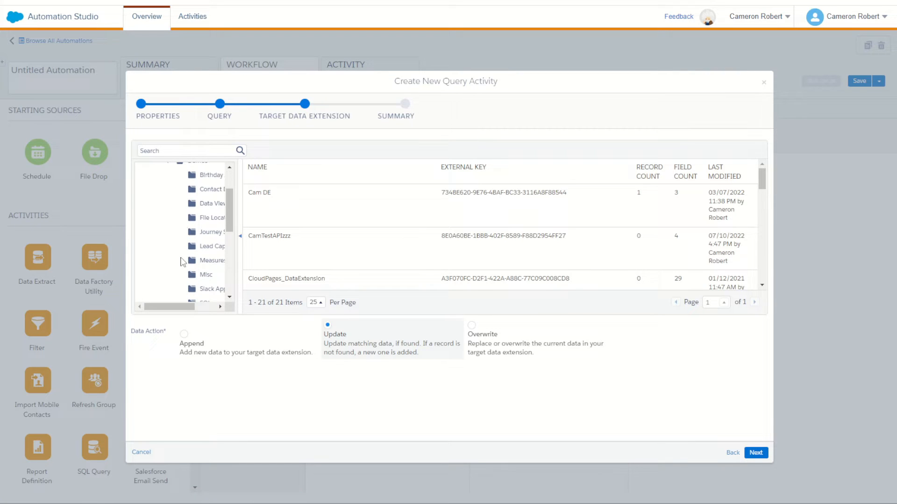
left_click(207, 248)
left_click(334, 247)
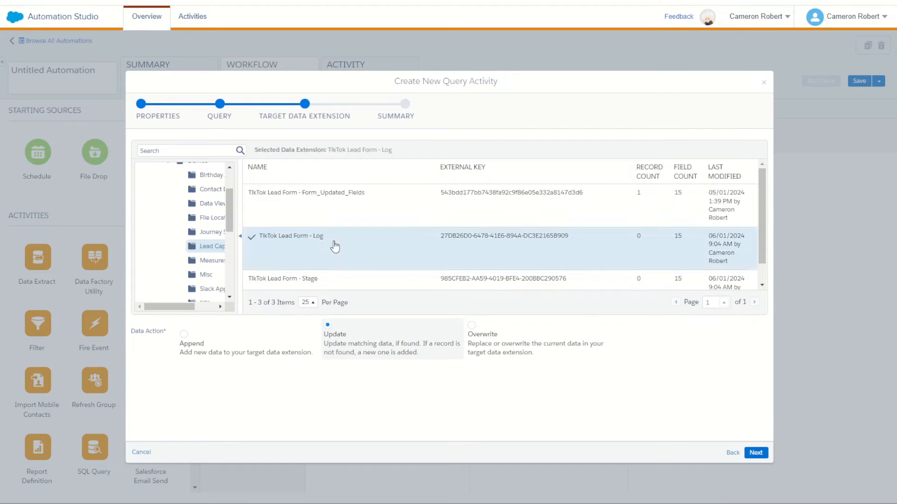
left_click(755, 452)
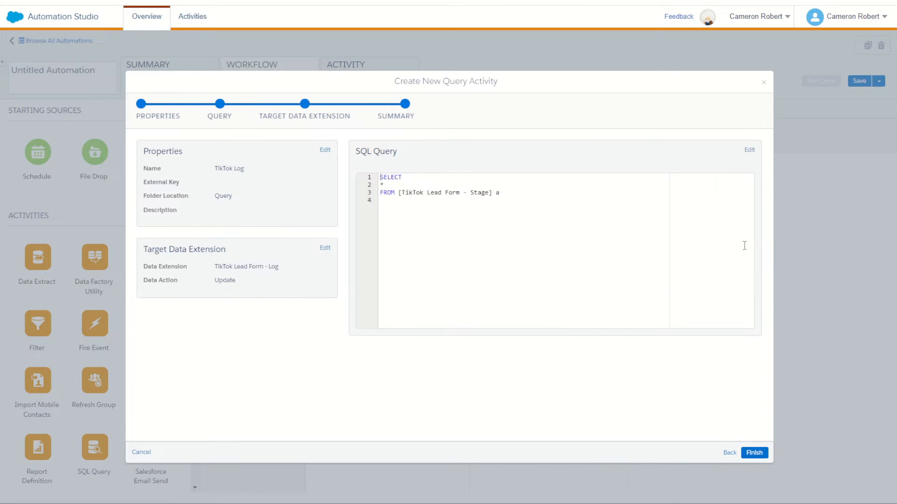
left_click(761, 452)
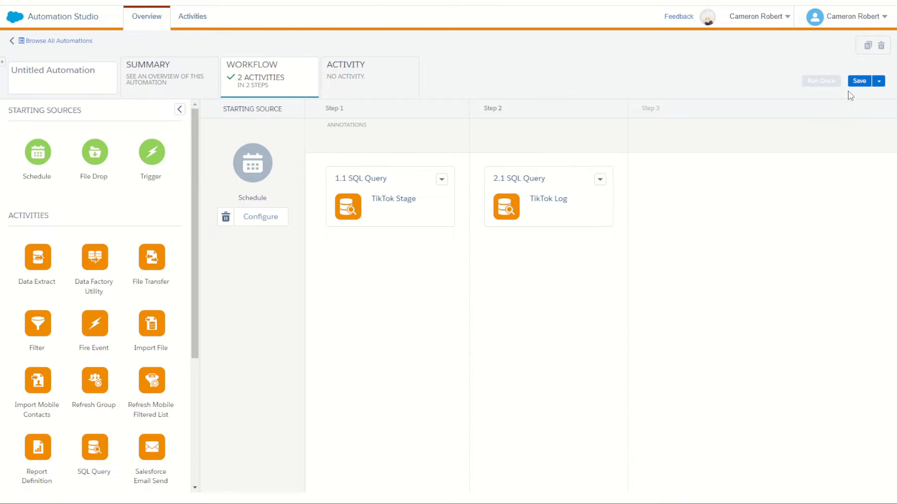
- Save the automation as "TikTok DE Automation" in the Public folder
left_click(858, 81)
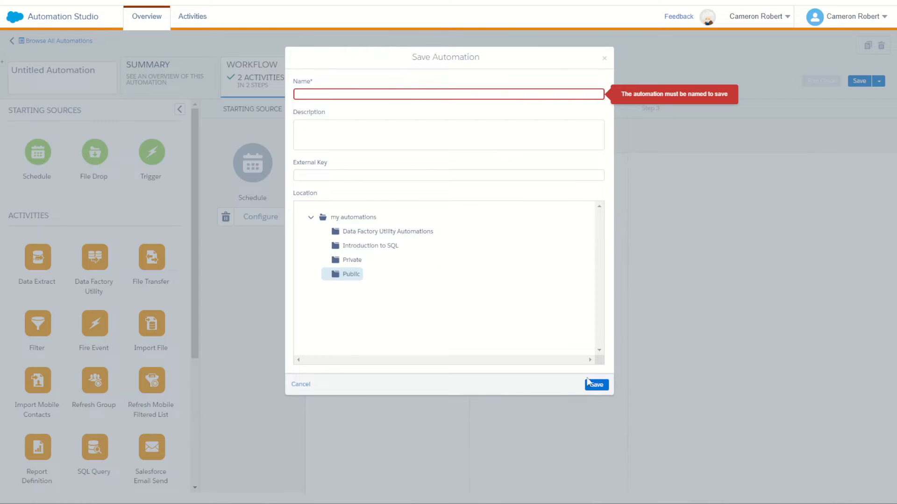
left_click(319, 93)
type("TikTok DE Automation")
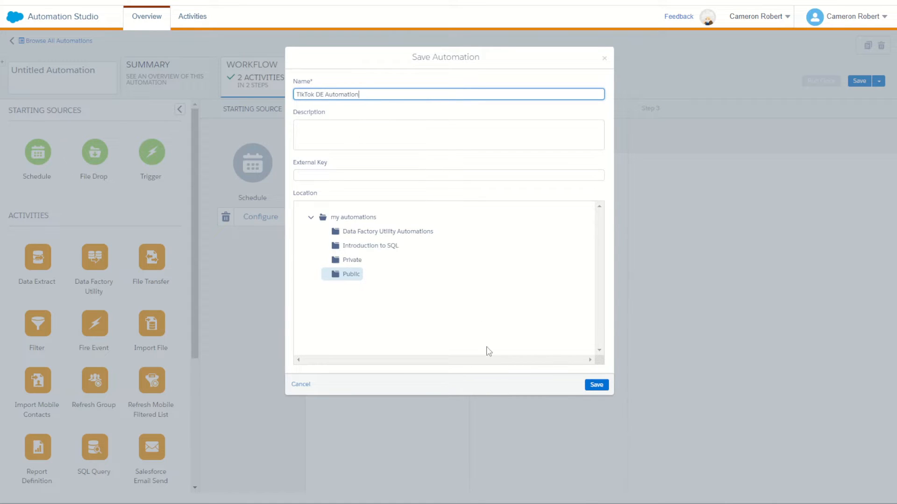
left_click(596, 384)
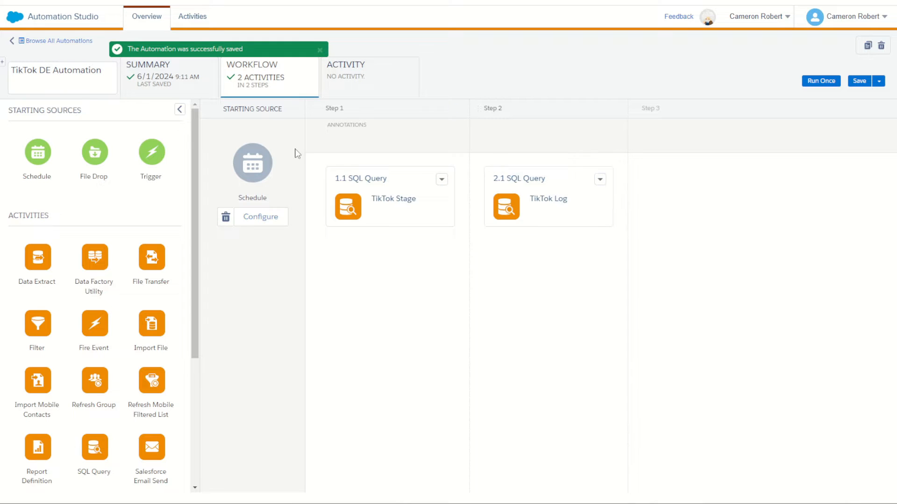
- Run the automation once with both the TikTok Stage and TikTok Log queries selected
left_click(820, 81)
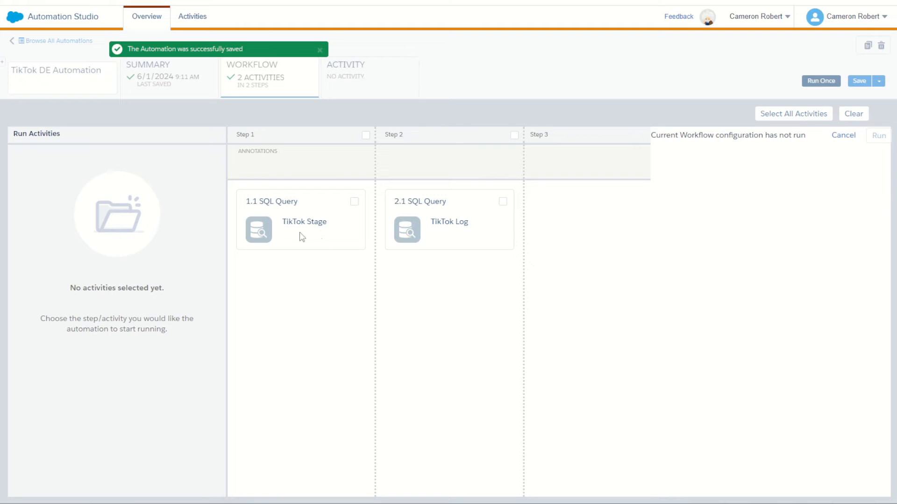
left_click(354, 202)
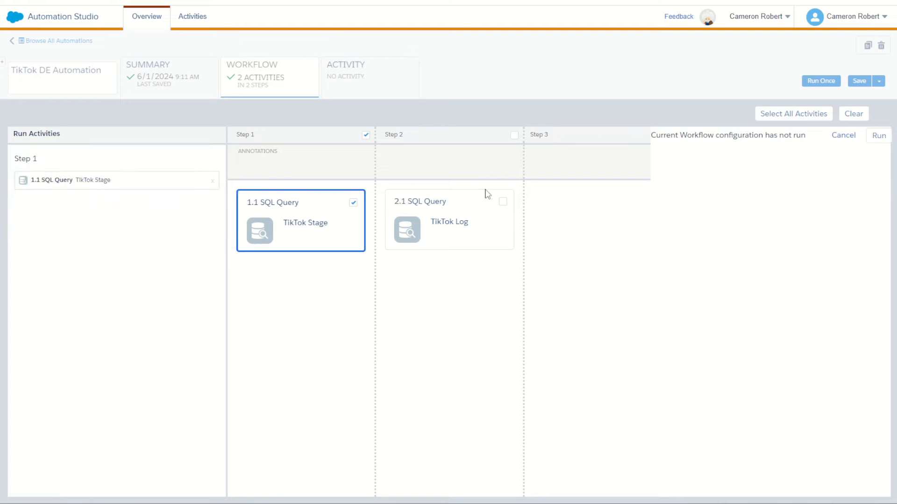
left_click(501, 203)
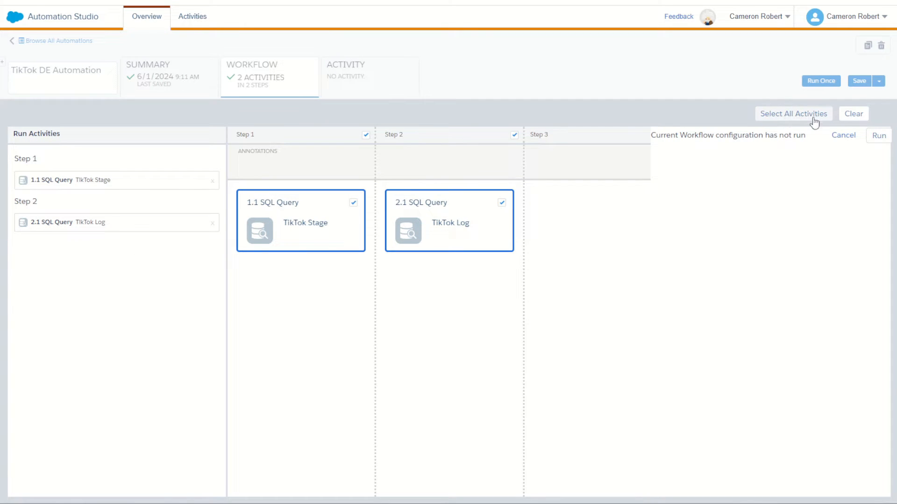
left_click(877, 135)
left_click(708, 387)
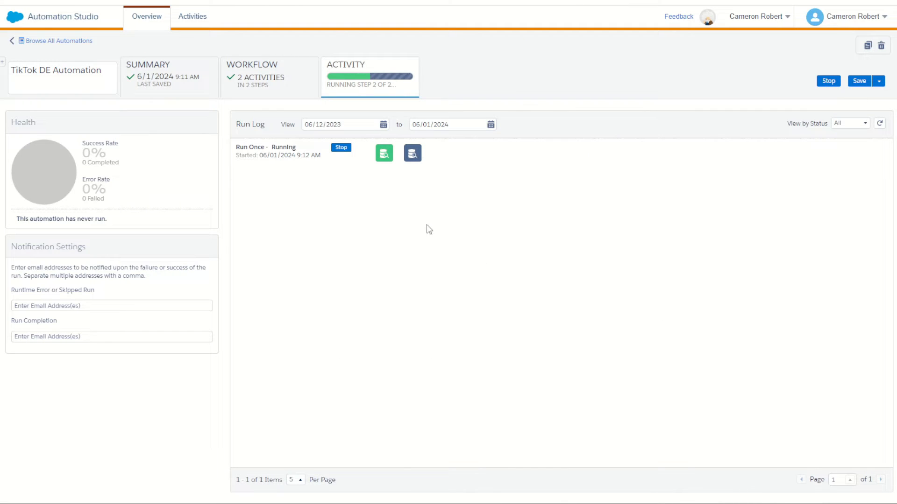
- Refresh the run log and check the run status of both query steps
left_click(412, 156)
left_click(879, 124)
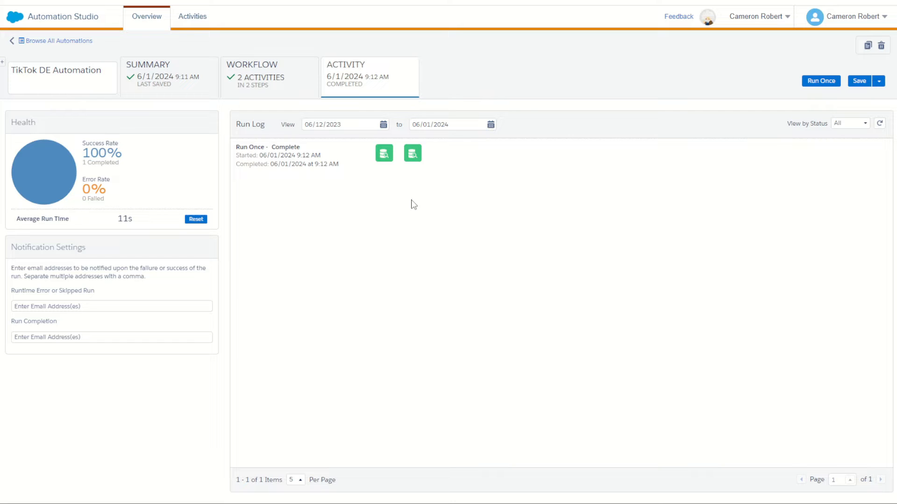
mouse_move(383, 157)
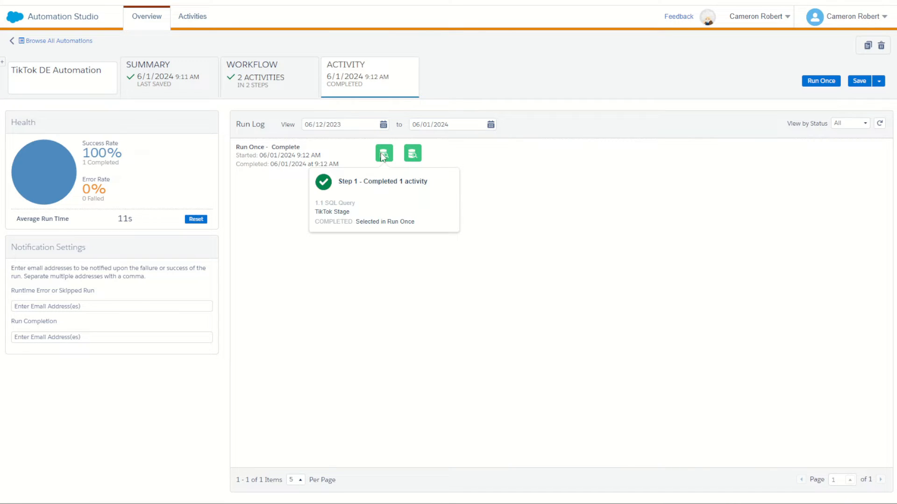
mouse_move(415, 161)
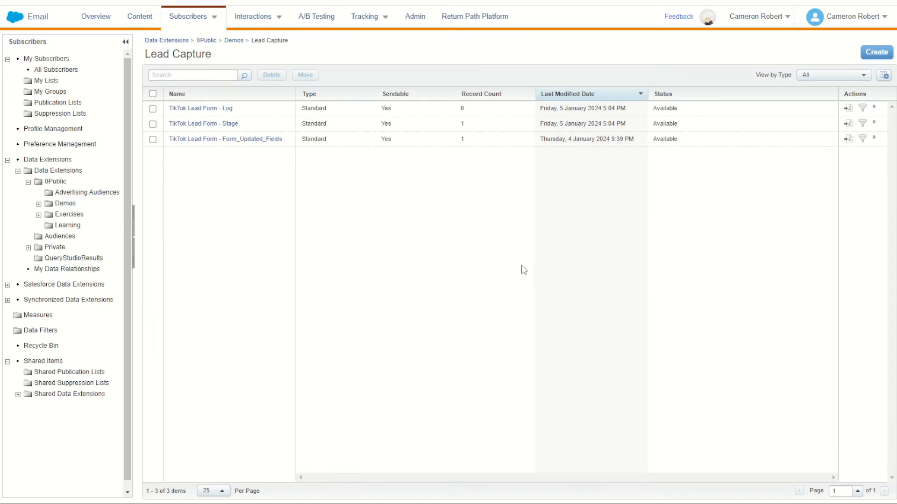
- Switch to the Email app and reload the Demos > Lead Capture folder to check the data extensions' record counts
left_click_drag(449, 139, 475, 139)
left_click(39, 204)
left_click(85, 269)
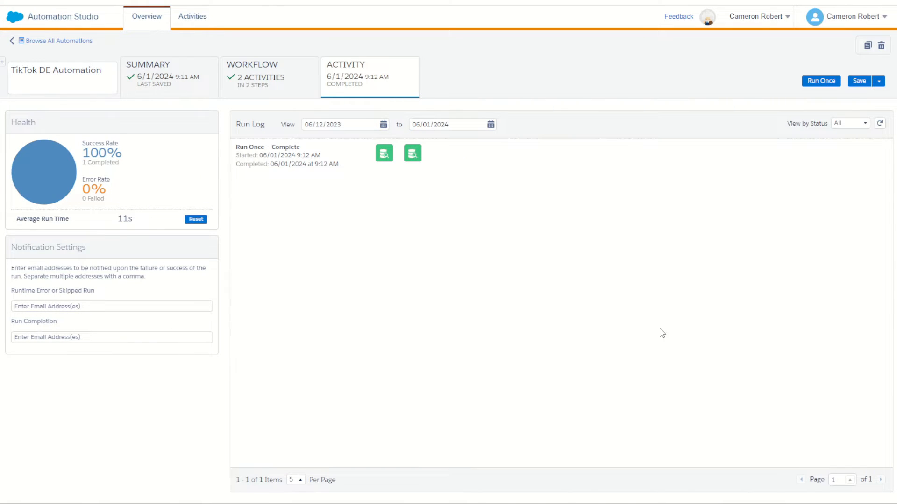
- Back in the automation's workflow, add a Data Extract to step 2 and create a new activity for it named "TikTok DE Extract"
left_click(267, 88)
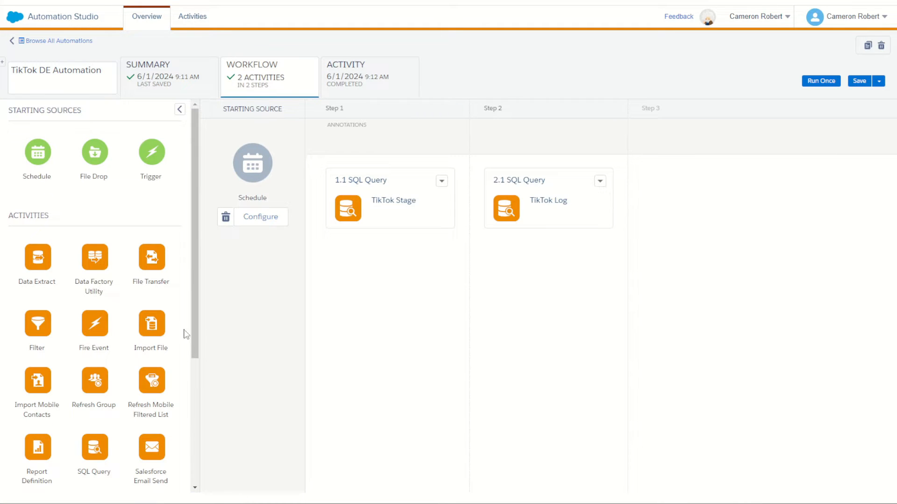
left_click_drag(38, 260, 470, 290)
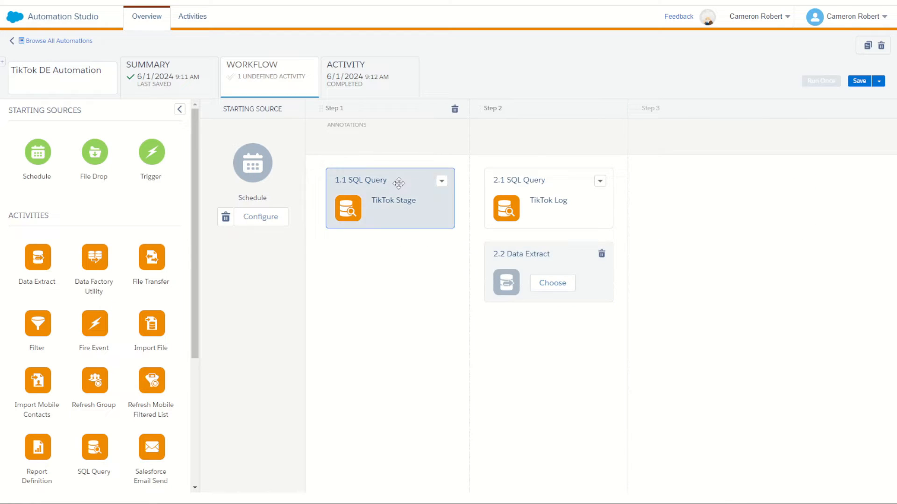
left_click(561, 287)
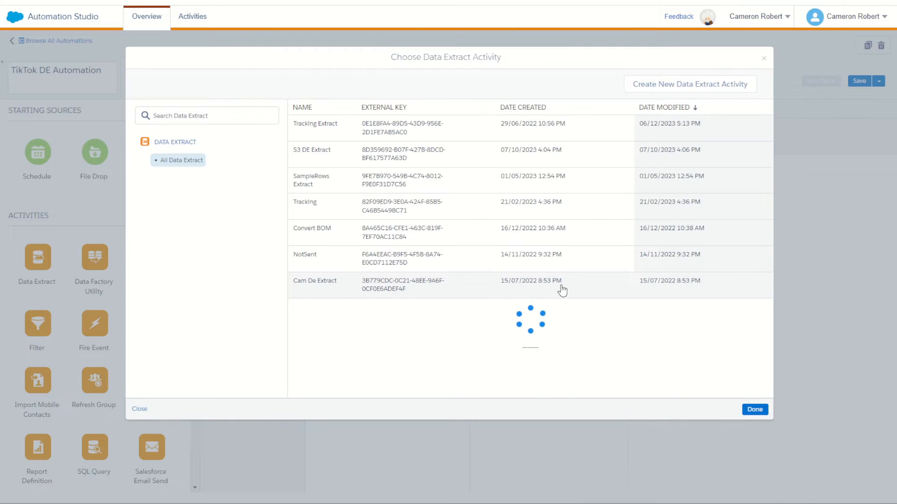
left_click(648, 87)
left_click(304, 148)
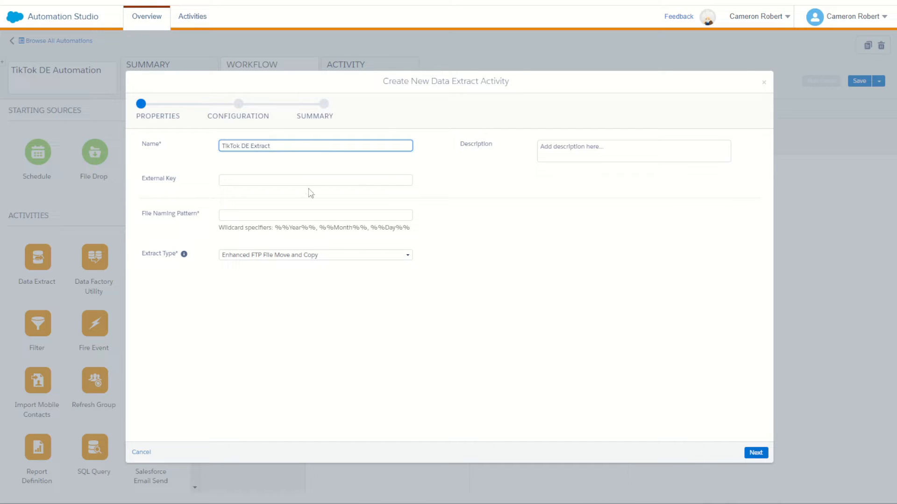
- Set the extract type to Data Extension Extract and the file naming pattern to tiktokleads.csv, and proceed to the configuration
left_click(297, 260)
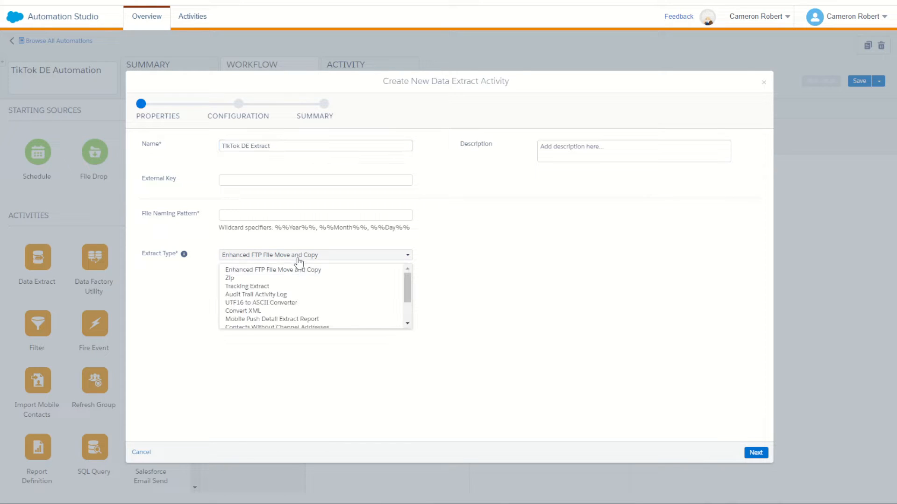
scroll(287, 285, "down", 2)
left_click(295, 315)
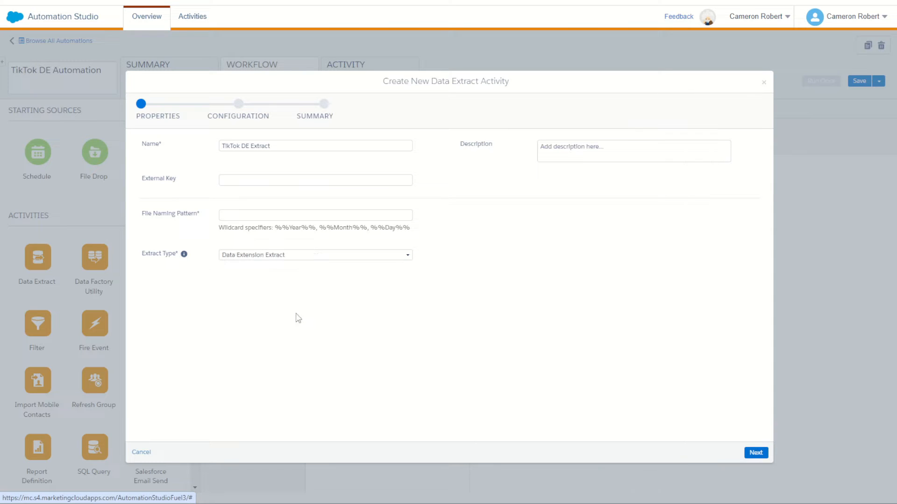
left_click(353, 216)
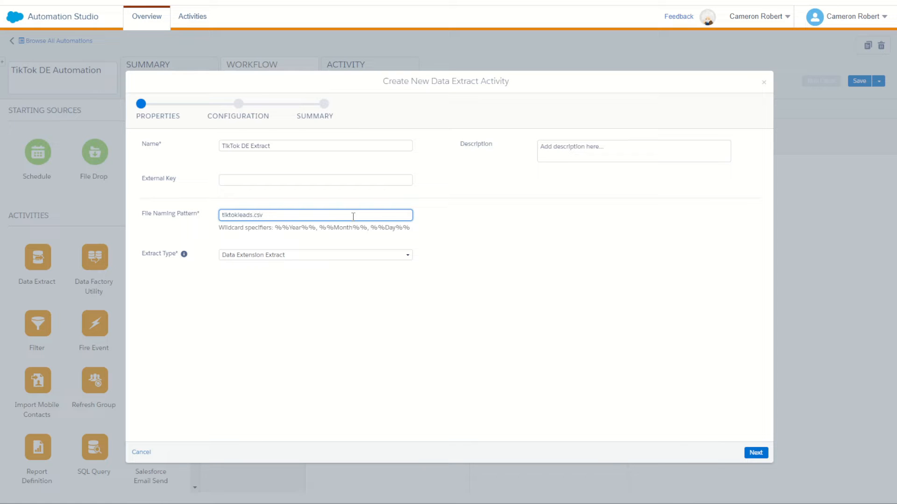
left_click_drag(302, 217, 102, 206)
left_click(643, 270)
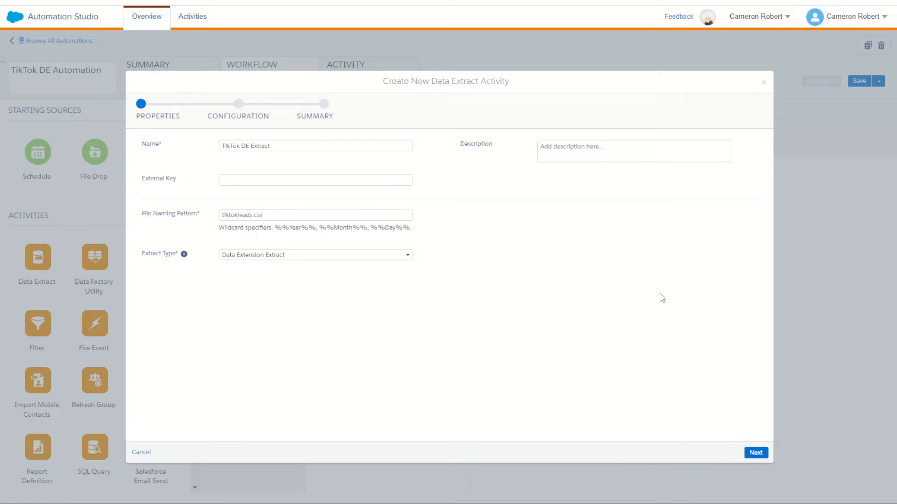
left_click(756, 454)
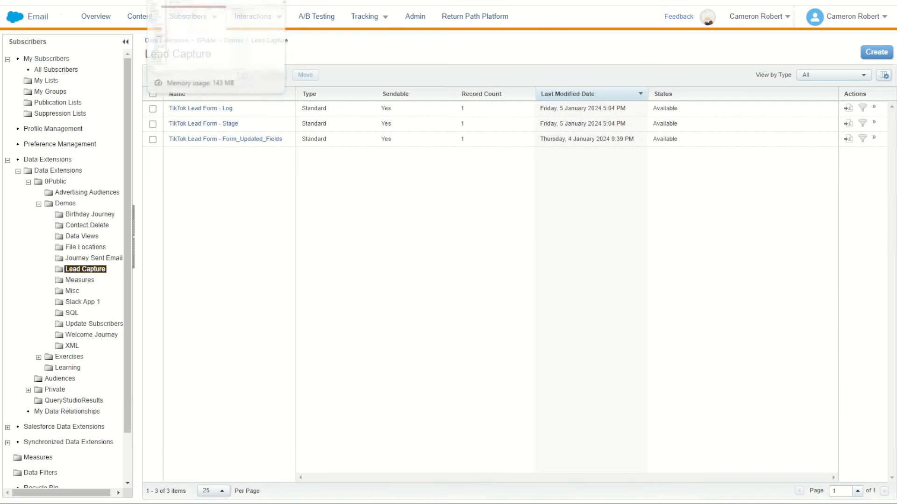
- Copy the external key of the TikTok Lead Form - Stage data extension into the extract's DECustomer Key field
left_click(231, 124)
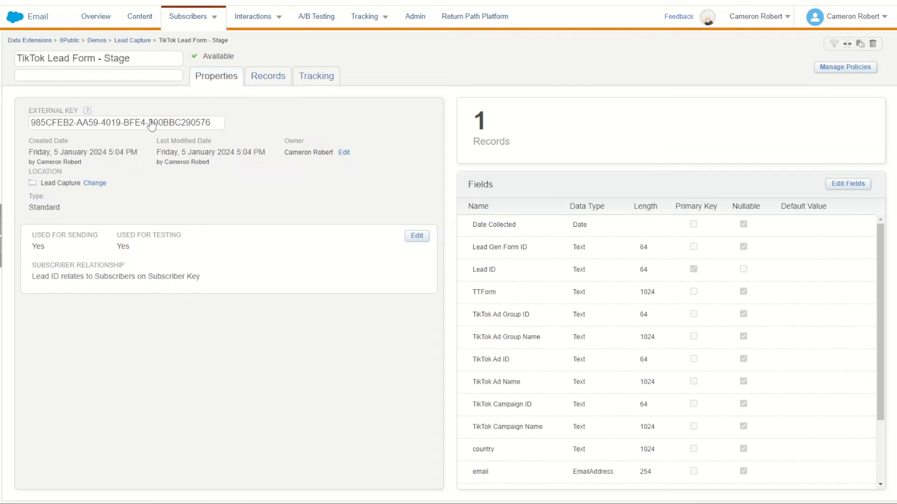
left_click(151, 122)
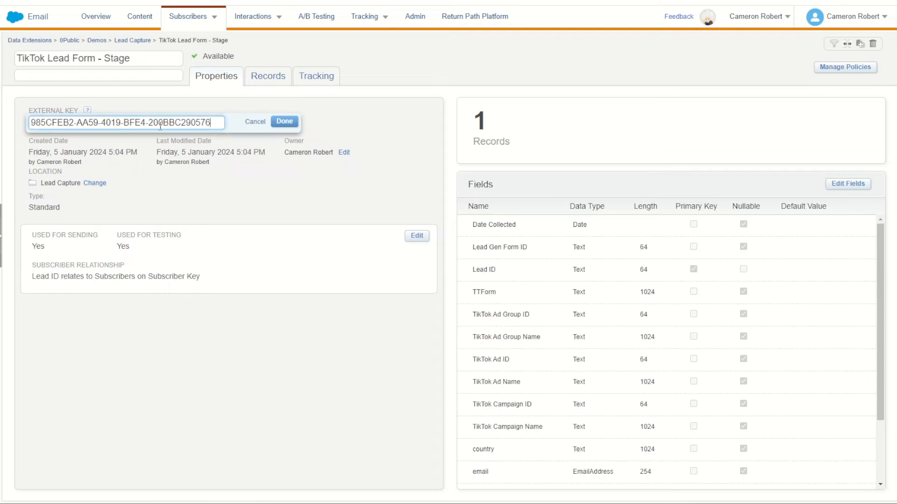
triple_click(171, 123)
key("ctrl+c")
left_click(248, 122)
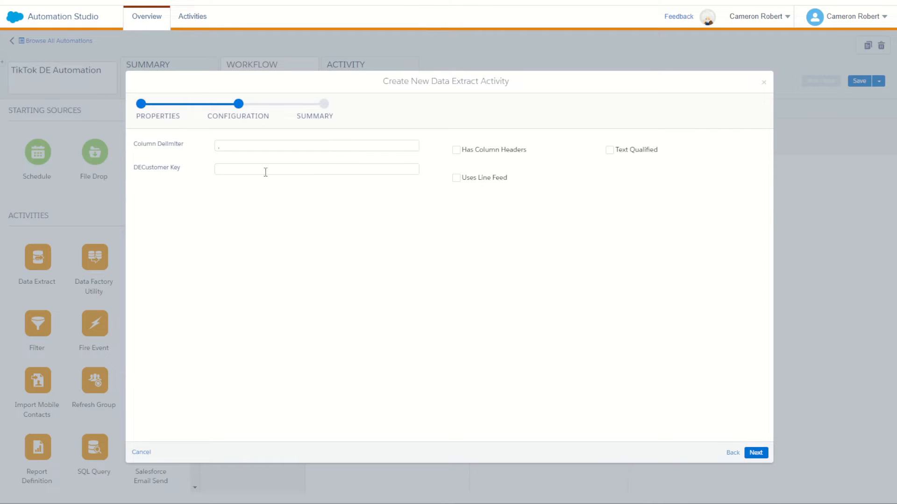
left_click(264, 171)
key("ctrl+v")
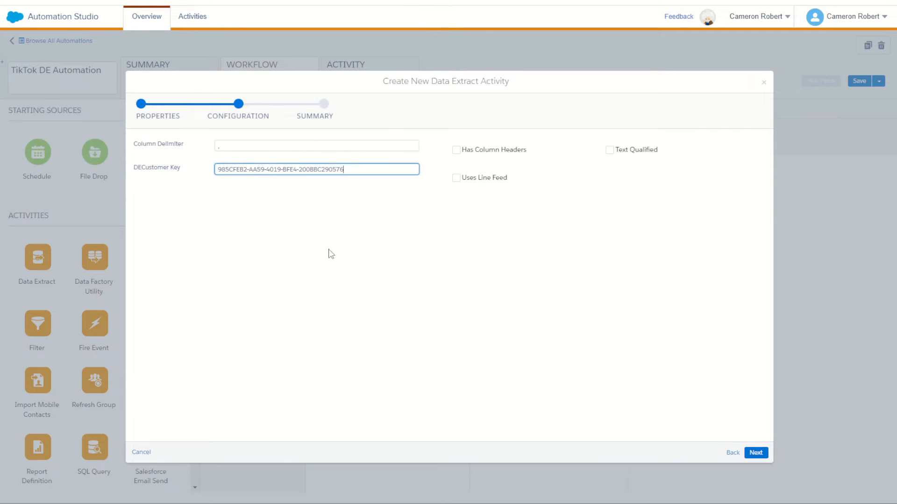
- Enable Has Column Headers for the extract and finish creating the activity
left_click(331, 253)
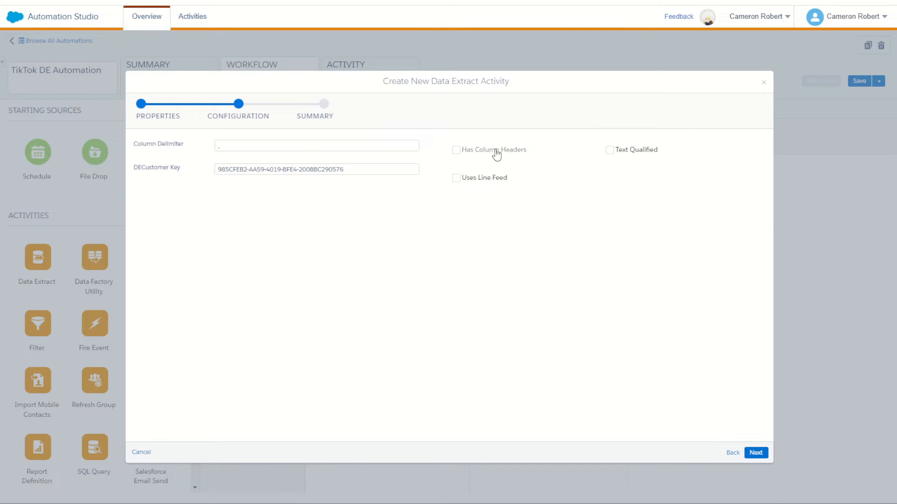
left_click(756, 453)
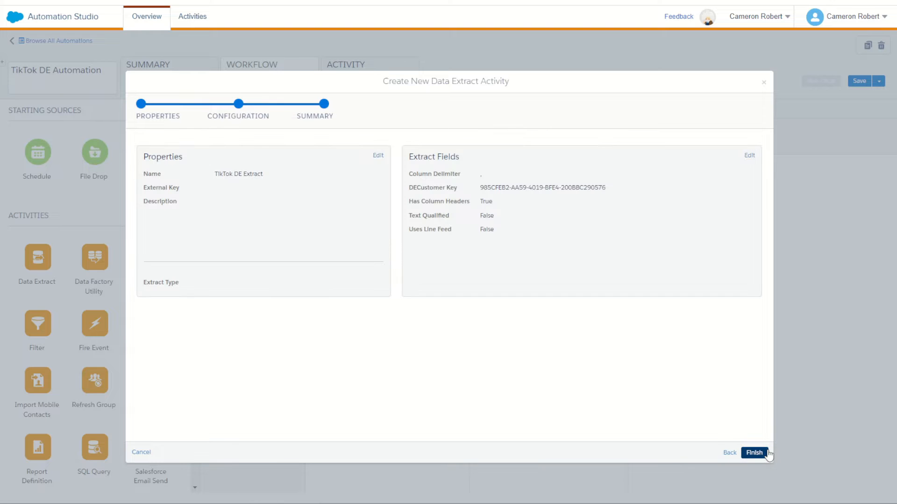
left_click(765, 453)
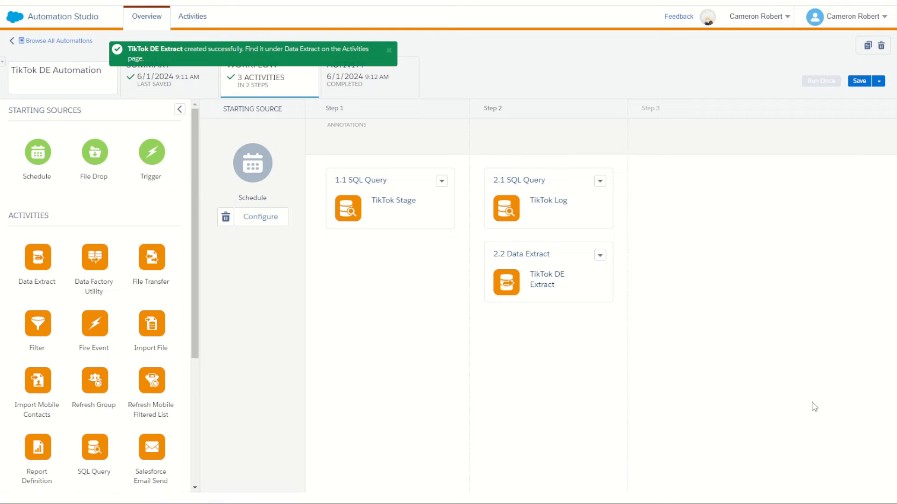
- Copy the file naming pattern from the TikTok DE Extract activity's properties and finish the edit with its settings kept
left_click(601, 257)
left_click(620, 283)
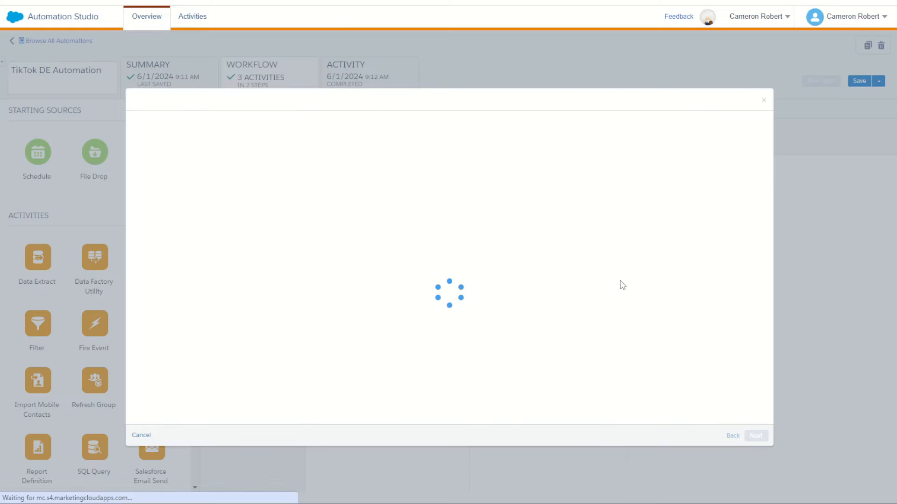
left_click(165, 110)
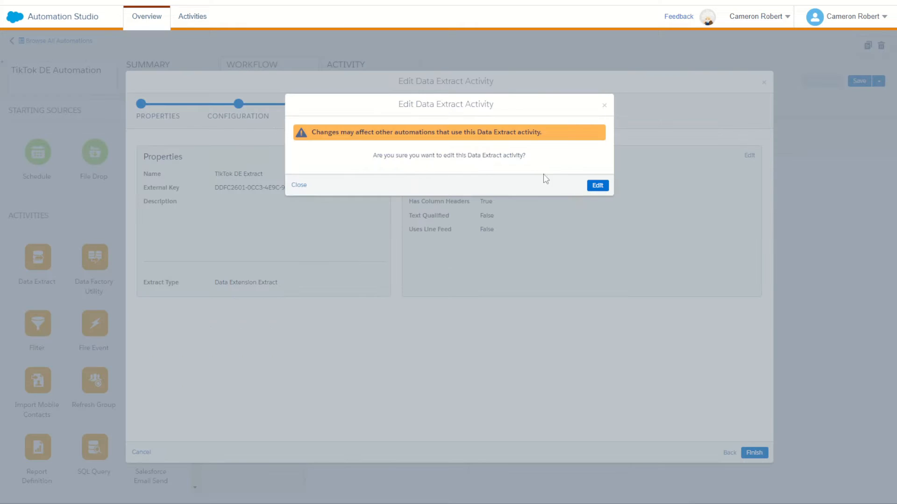
left_click(594, 185)
left_click_drag(284, 214, 154, 213)
key("ctrl+c")
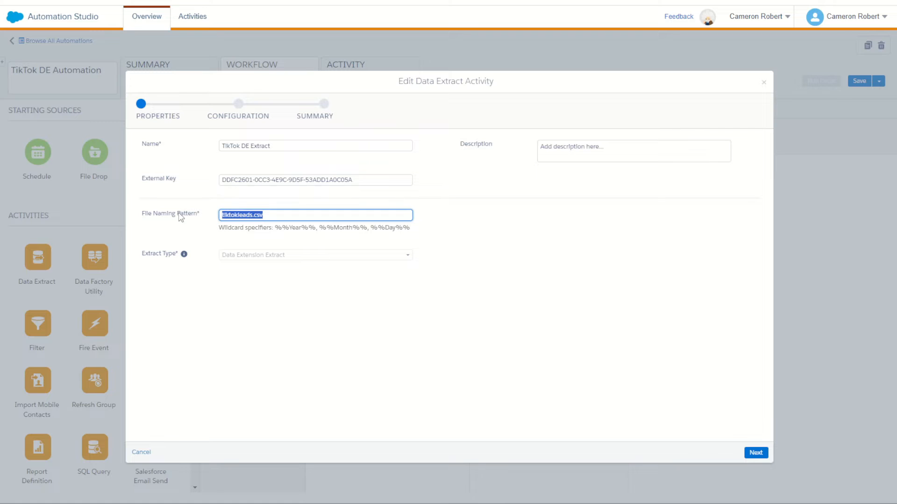
left_click(753, 453)
left_click(754, 453)
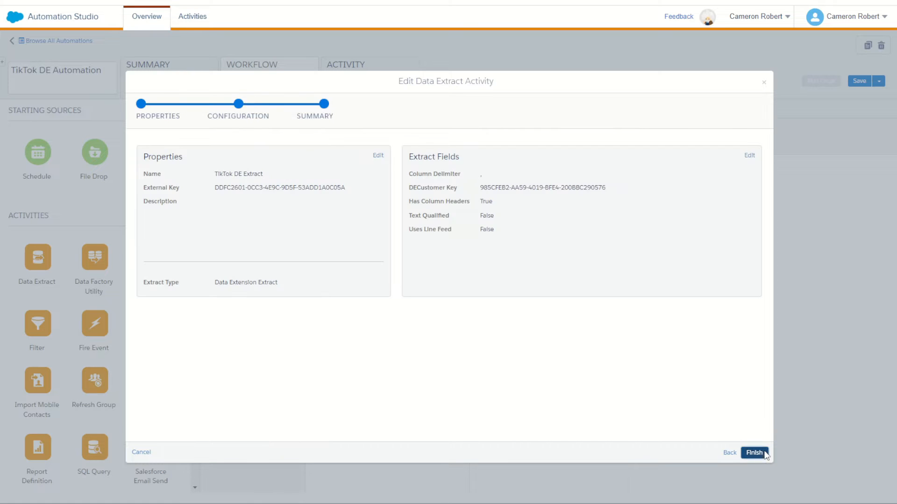
left_click(761, 454)
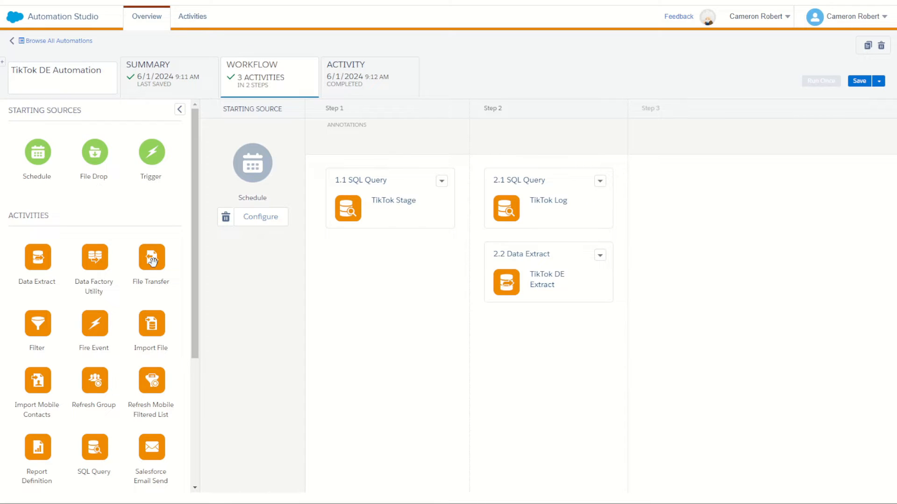
- Add a File Transfer to step 3 and create a "tiktok lead move" activity with the Move a File From Safehouse action, proceeding to configuration
left_click_drag(152, 262, 694, 214)
left_click(711, 210)
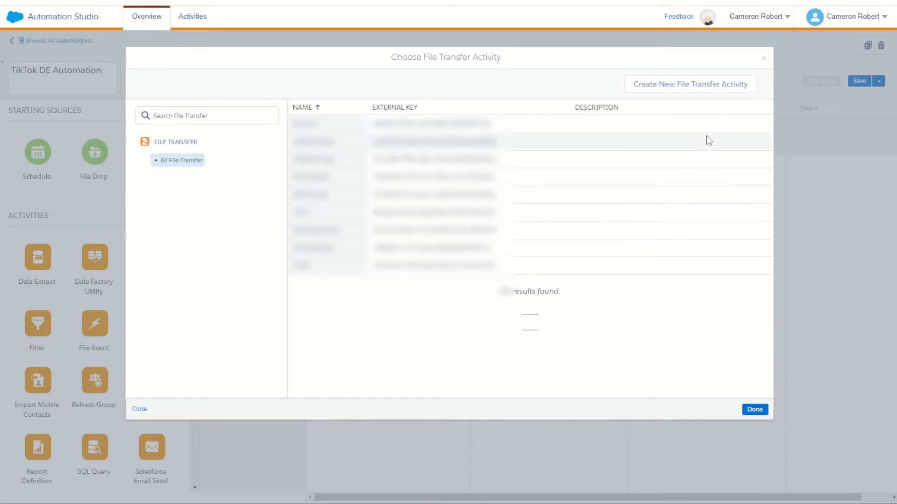
left_click(686, 83)
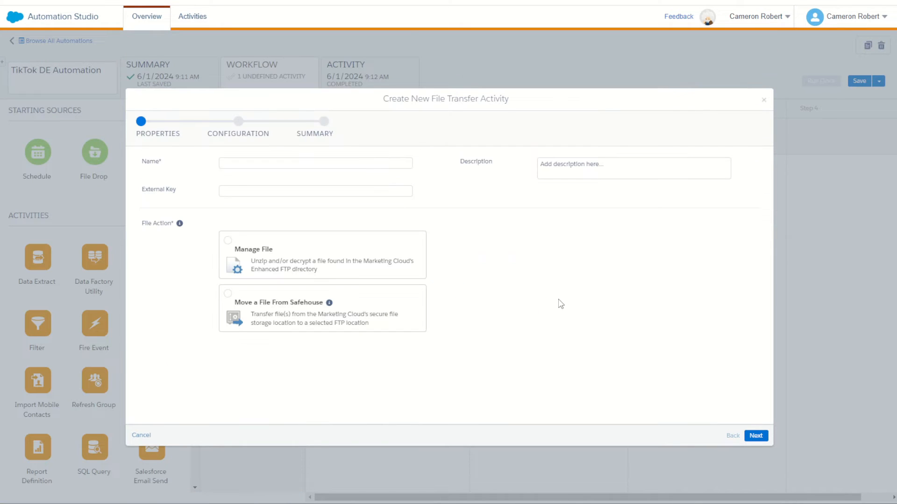
left_click(288, 308)
left_click(297, 163)
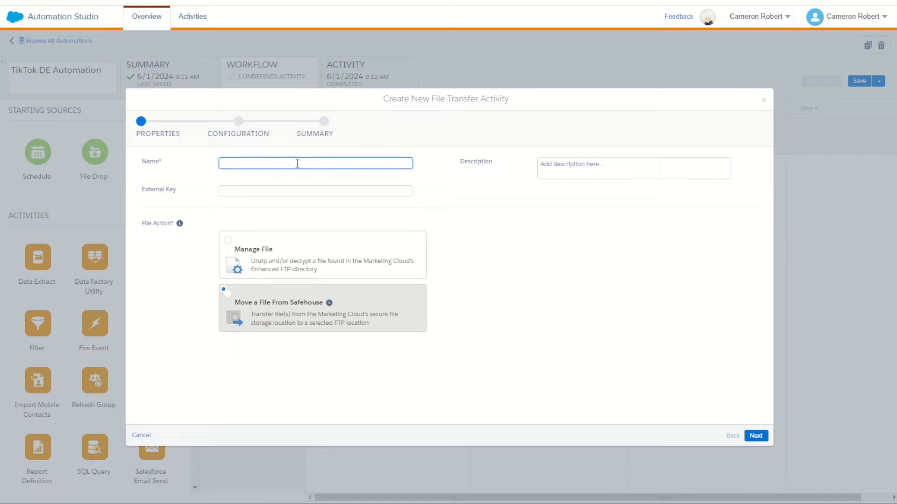
type("tiktok lead move")
left_click(756, 436)
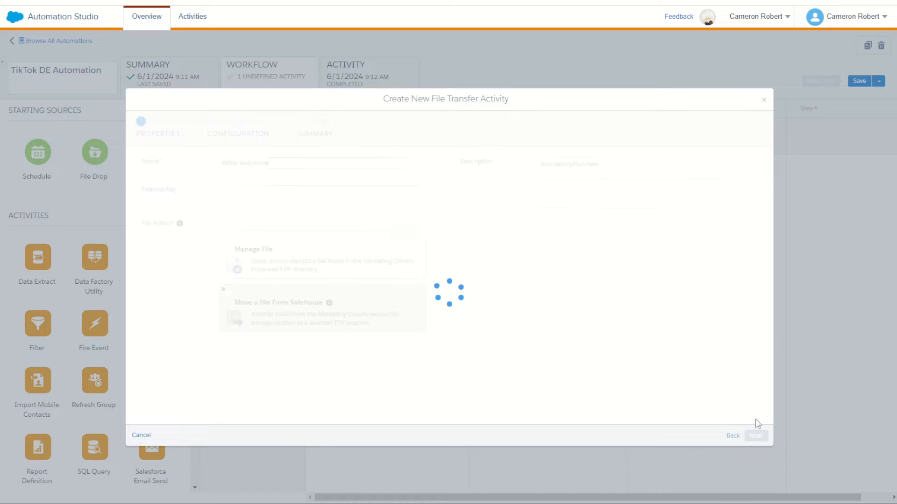
- Paste tiktokleads.csv as the transfer's file naming pattern, keep ExactTarget Enhanced FTP as the destination, and finish creating the activity
key("ctrl+v")
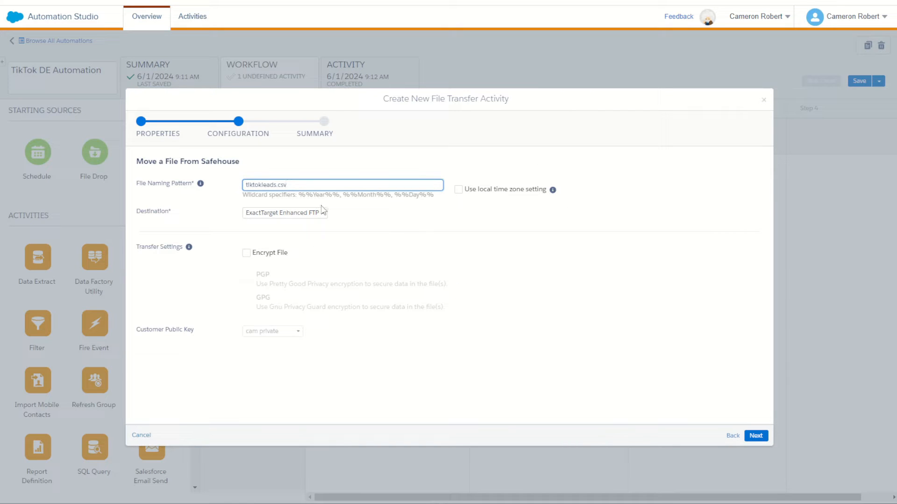
left_click(299, 214)
left_click(384, 214)
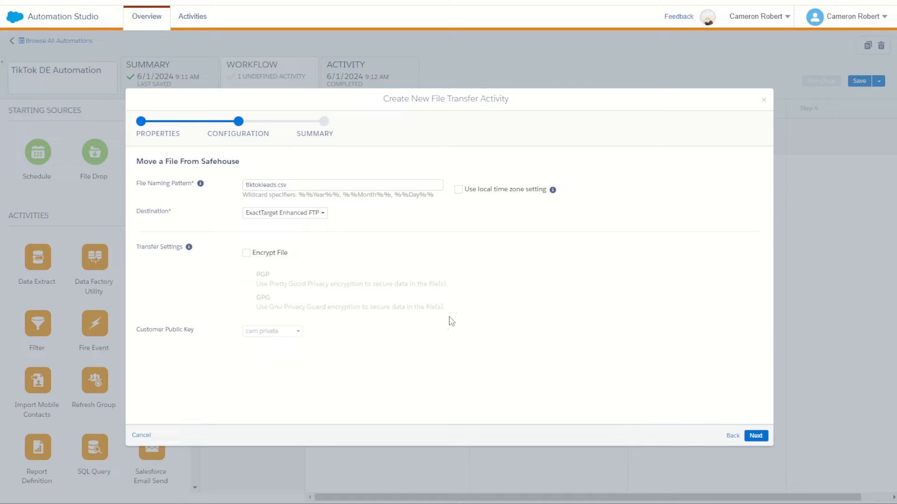
left_click(765, 442)
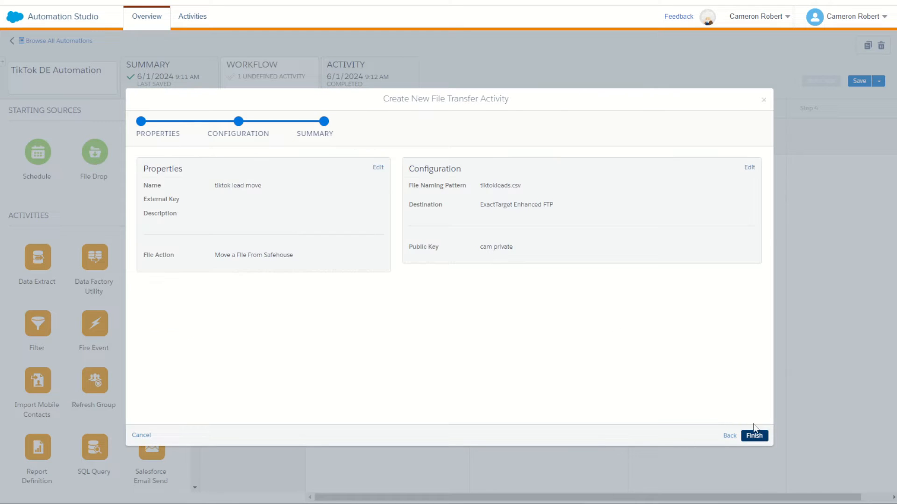
left_click(754, 435)
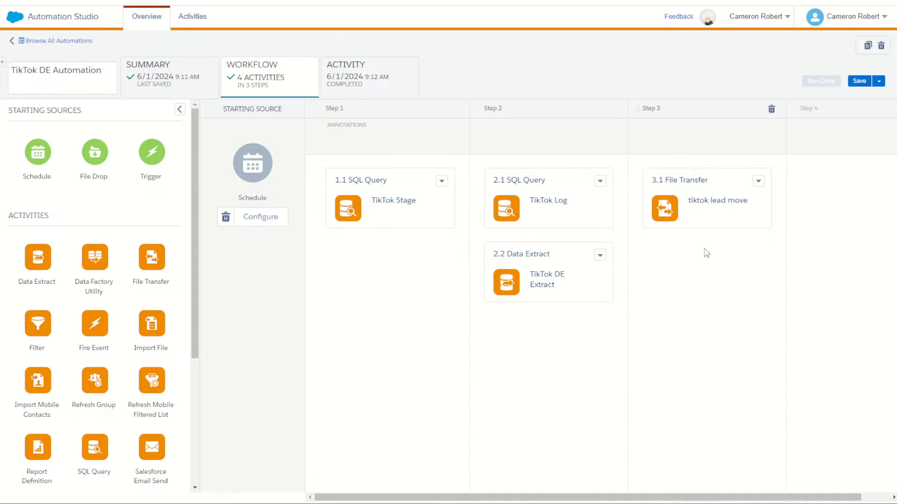
- Save the automation and run it once with only the TikTok DE Extract and tiktok lead move activities
left_click(859, 81)
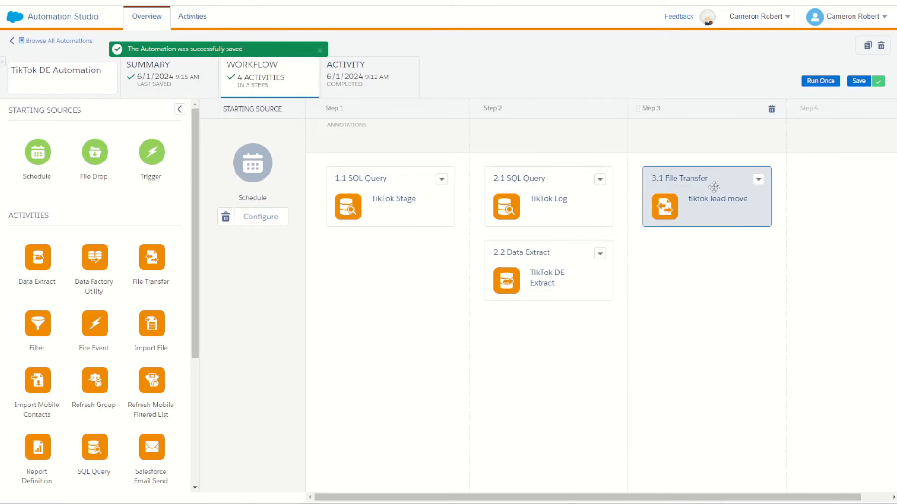
left_click(821, 81)
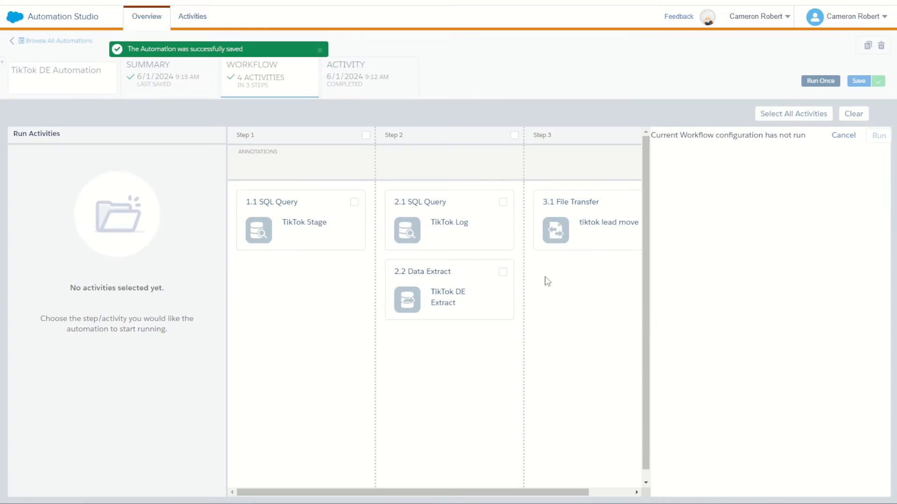
left_click(504, 273)
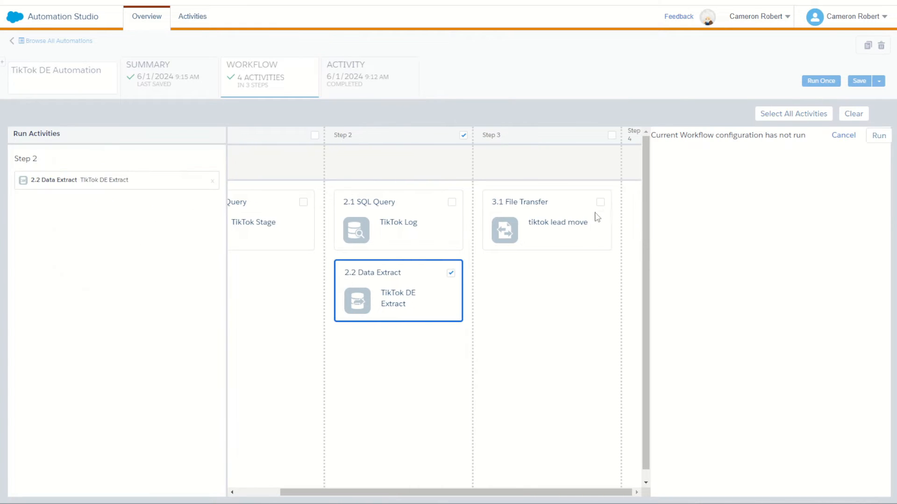
left_click(599, 204)
left_click(877, 136)
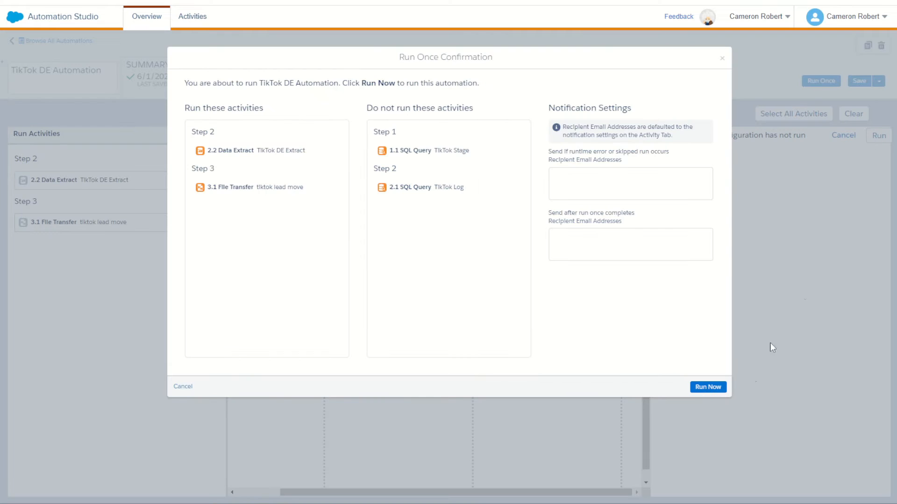
left_click(712, 388)
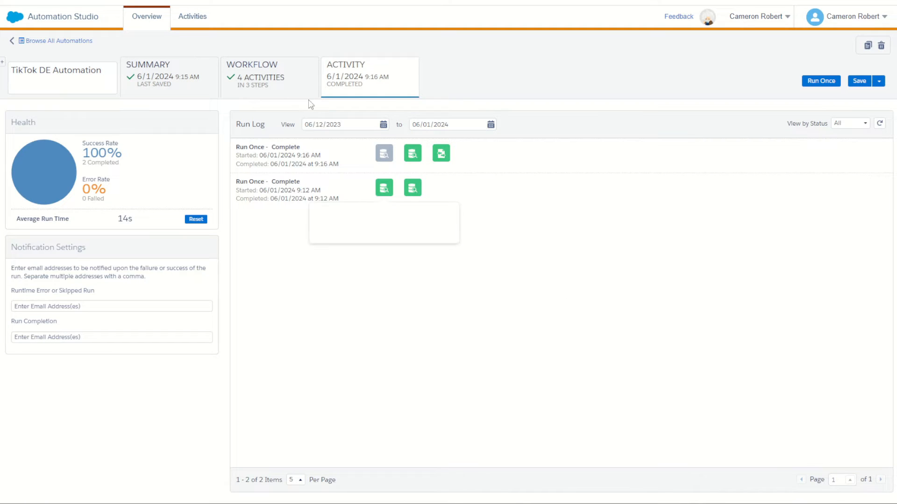
- Configure the automation's schedule in the workflow to start on 07/01/2024 at 2:00 AM
left_click(282, 82)
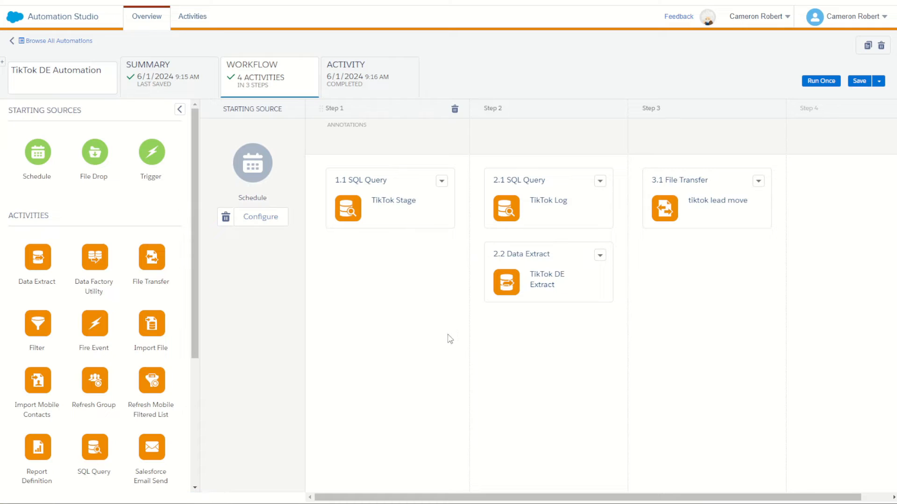
left_click(267, 227)
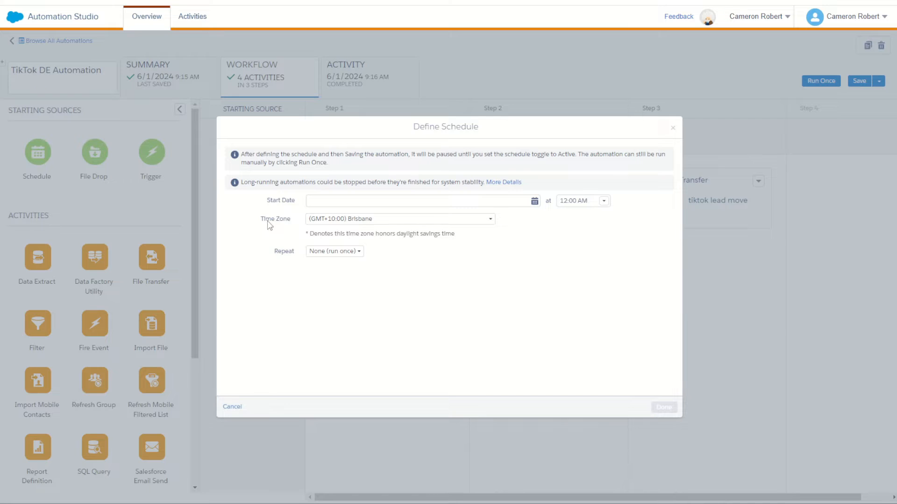
left_click(535, 201)
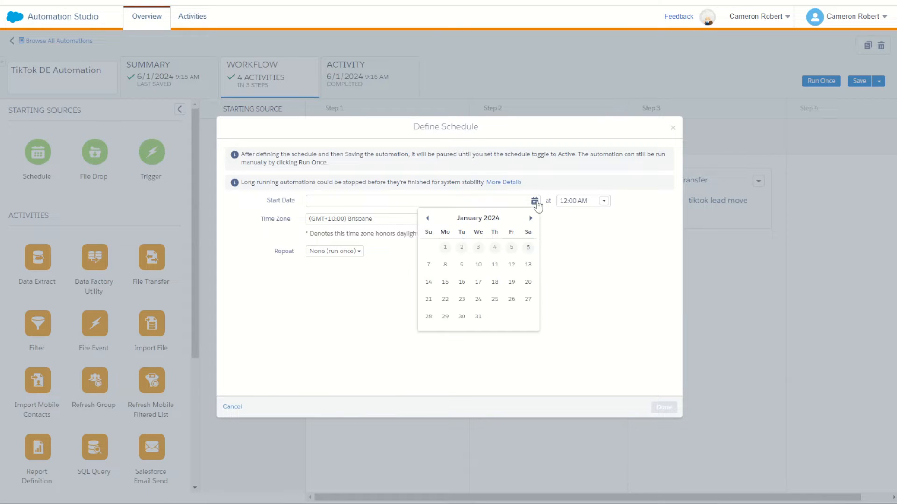
left_click(426, 267)
left_click(604, 201)
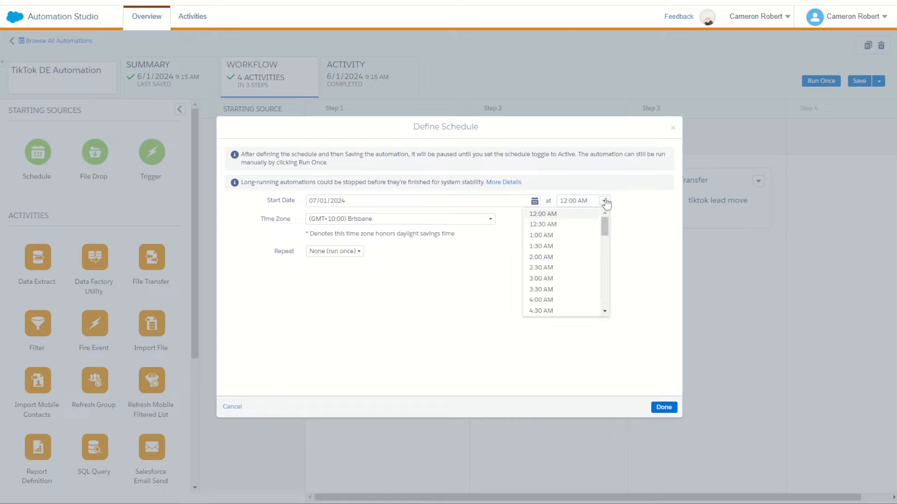
left_click(539, 257)
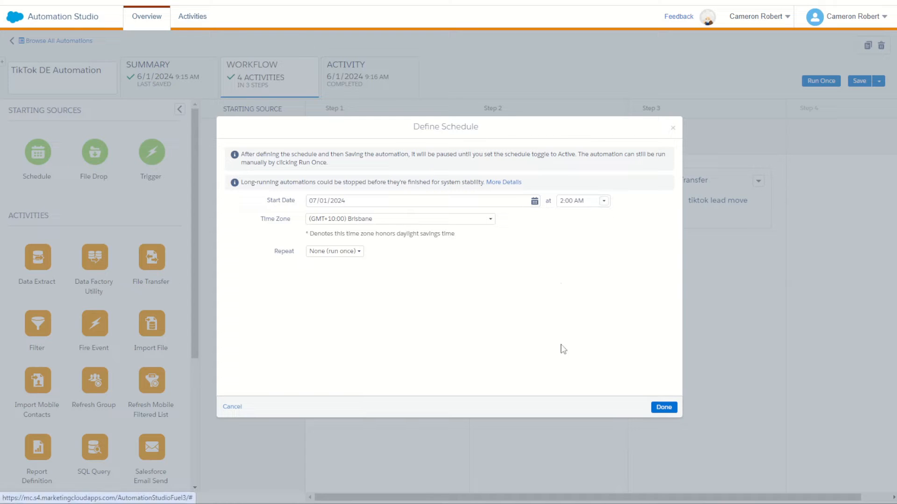
- Set the schedule to repeat daily every 1 day and choose its end option
left_click(344, 253)
left_click(332, 286)
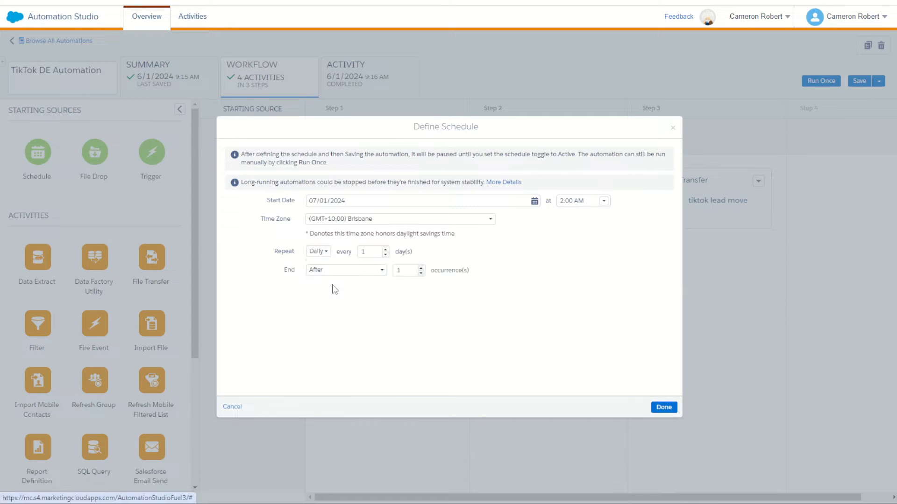
left_click(343, 271)
left_click(321, 283)
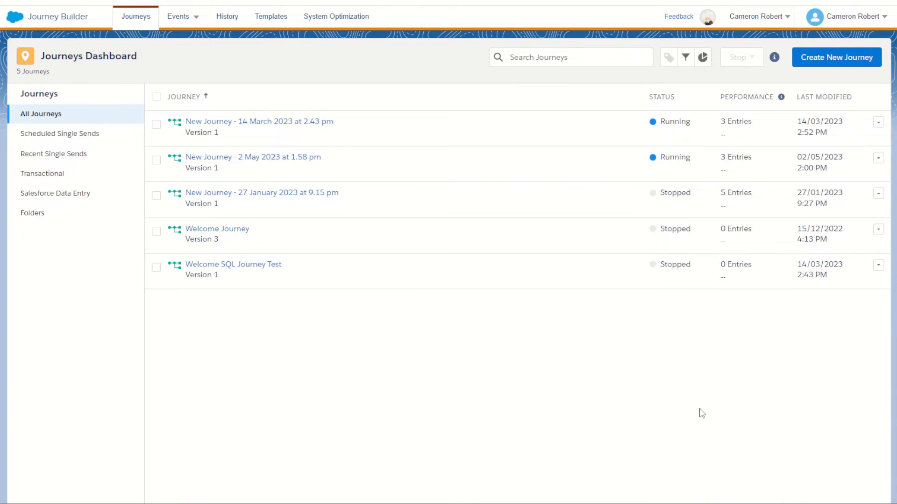
- In Journey Builder, create a new Multi-Step Journey and place a Data Extension entry source at its start
left_click(826, 57)
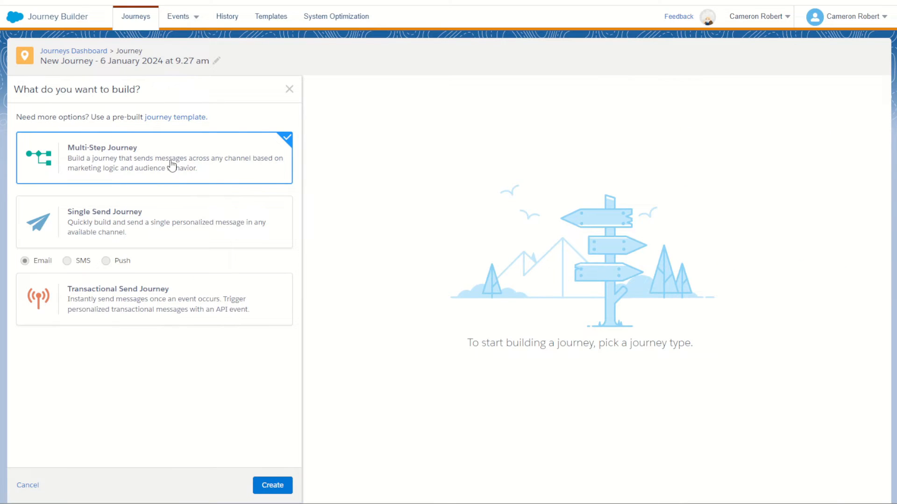
left_click(272, 489)
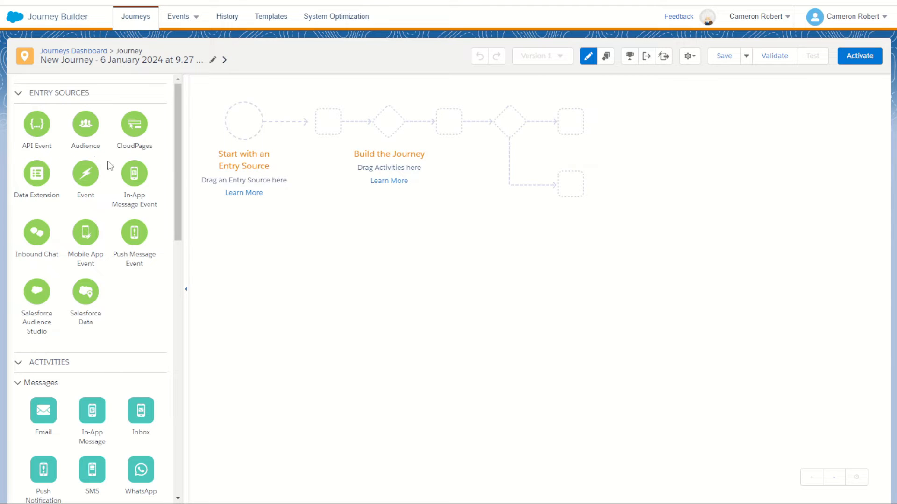
left_click_drag(26, 180, 243, 121)
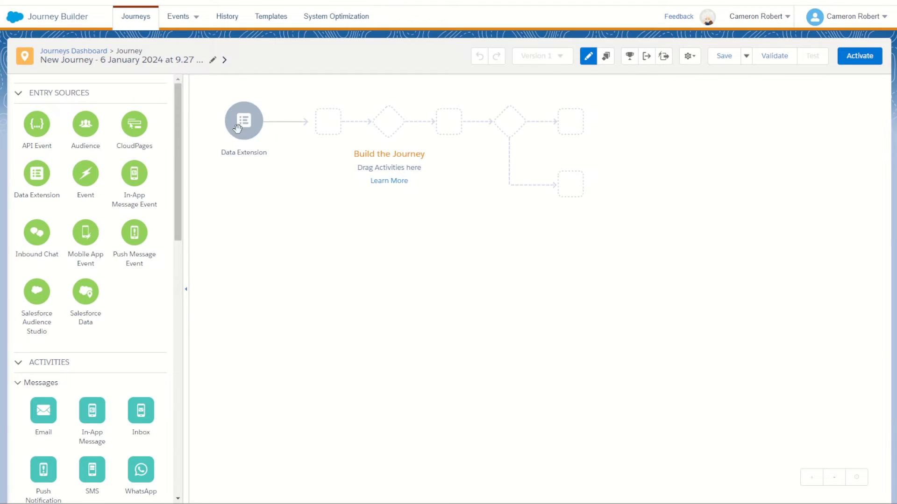
- Set the journey's entry source to the TikTok Lead Form - Form_Updated_Fields data extension from 0Public > Demos > Lead Capture
left_click(246, 124)
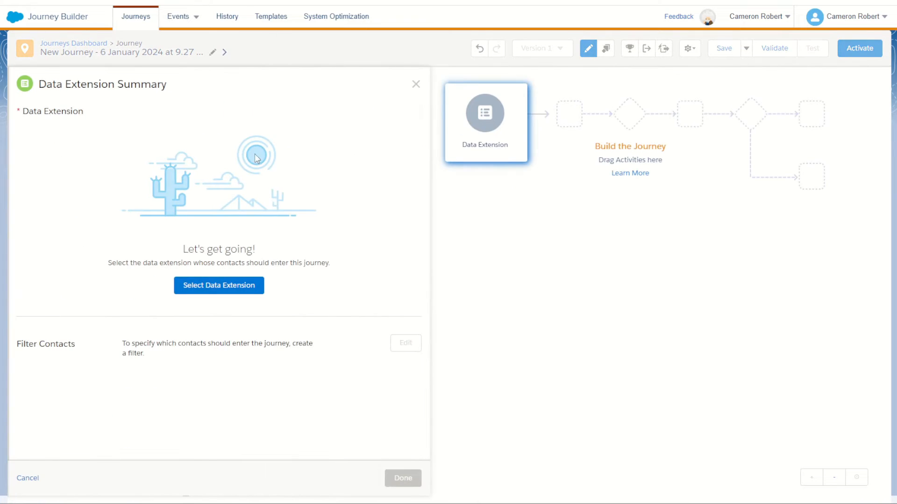
left_click(240, 290)
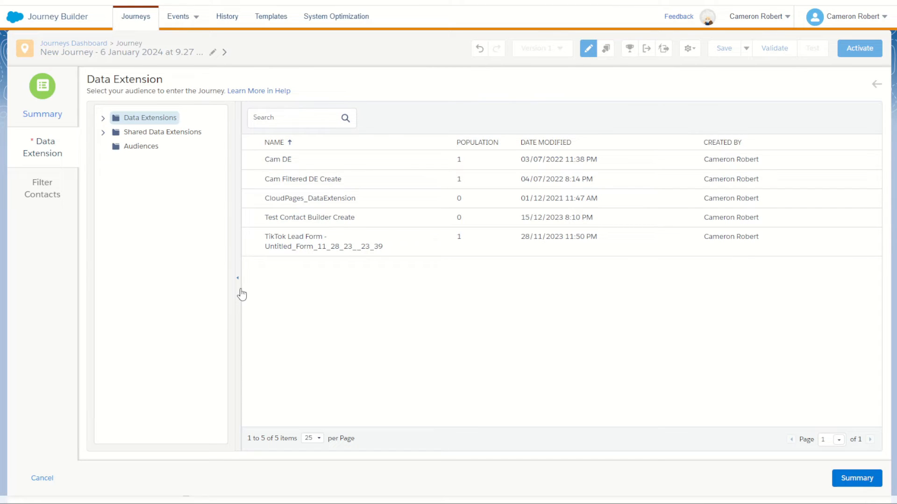
left_click(103, 120)
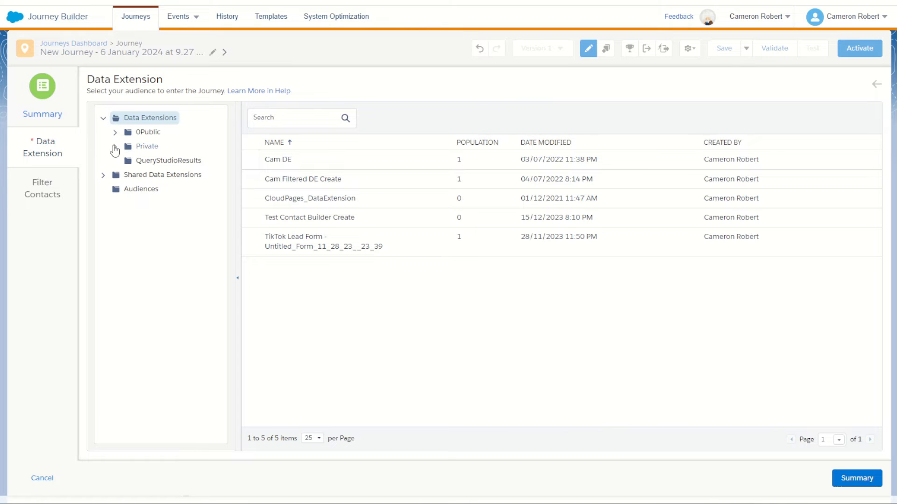
left_click(115, 132)
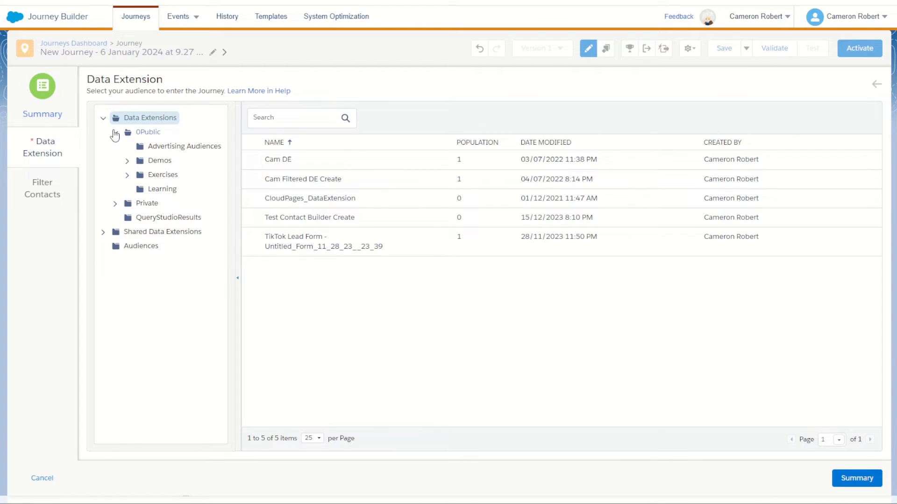
left_click(127, 161)
left_click(187, 246)
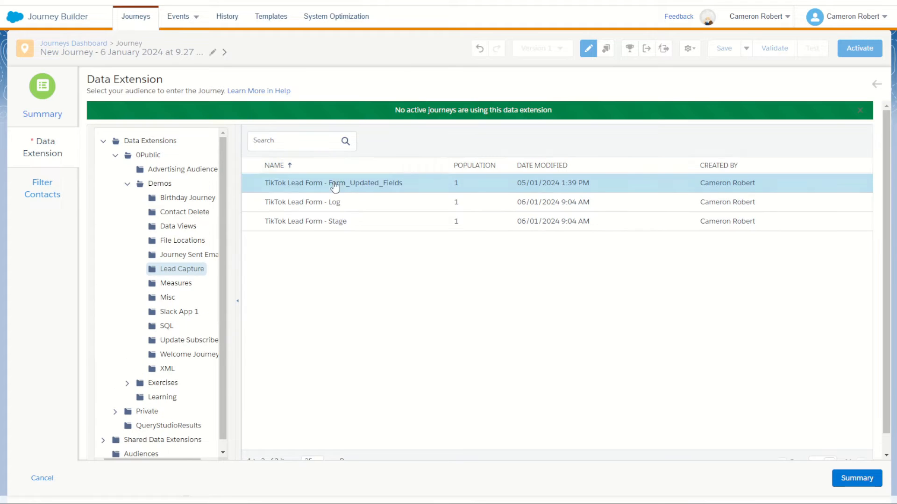
left_click(856, 478)
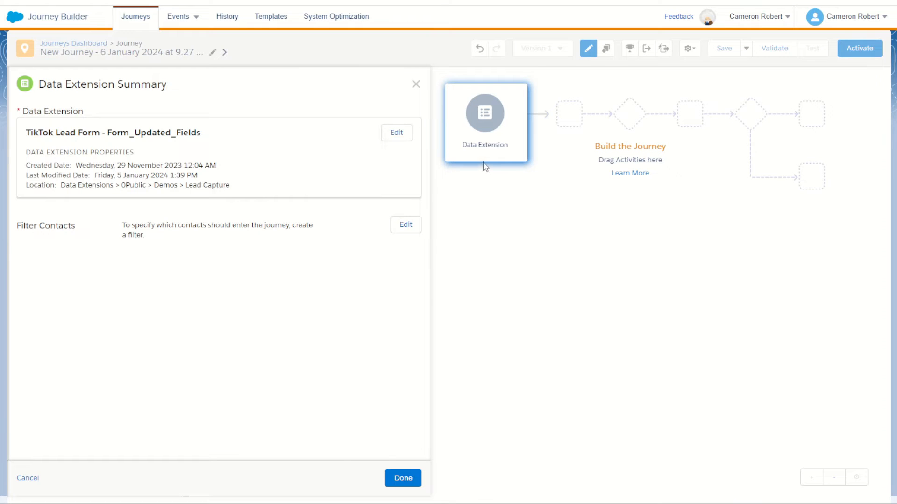
left_click(409, 480)
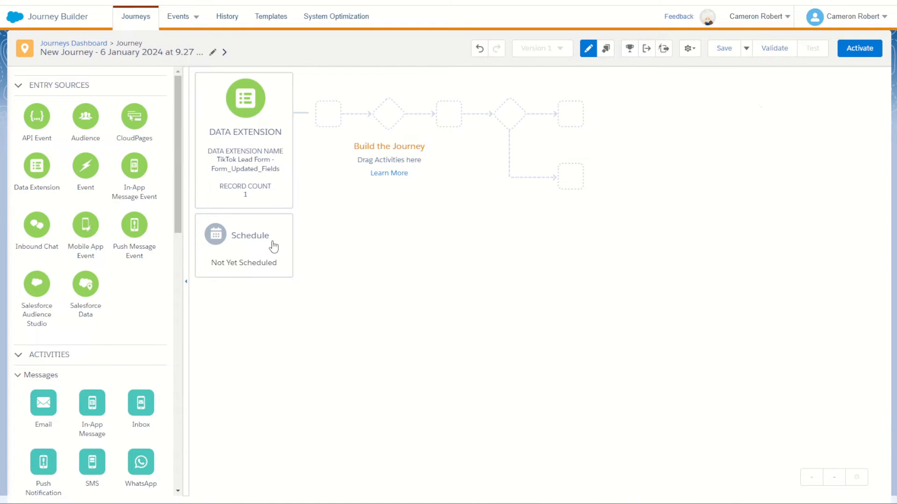
- Give the journey a Recurring schedule type and open its recurring schedule settings
left_click(274, 247)
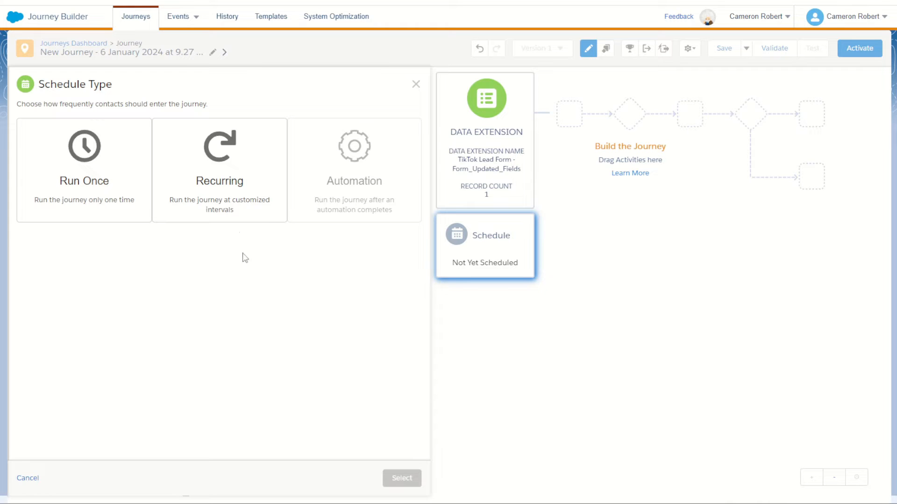
left_click(227, 201)
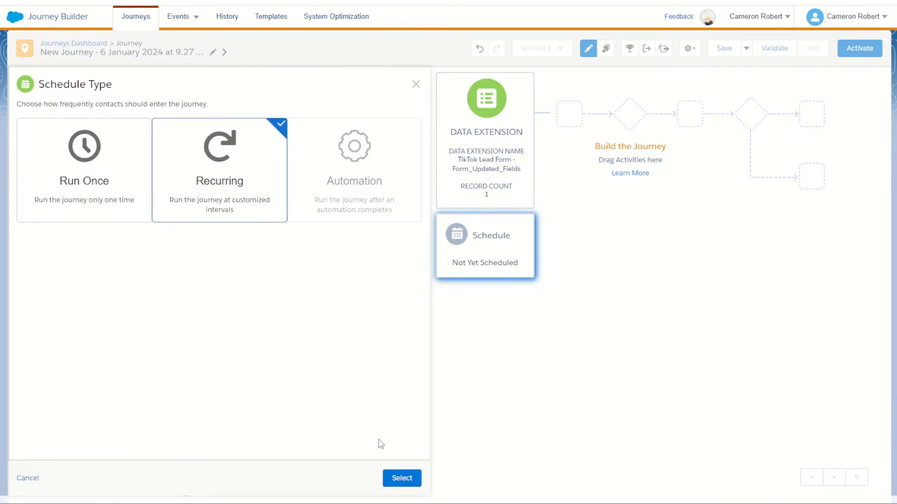
left_click(402, 480)
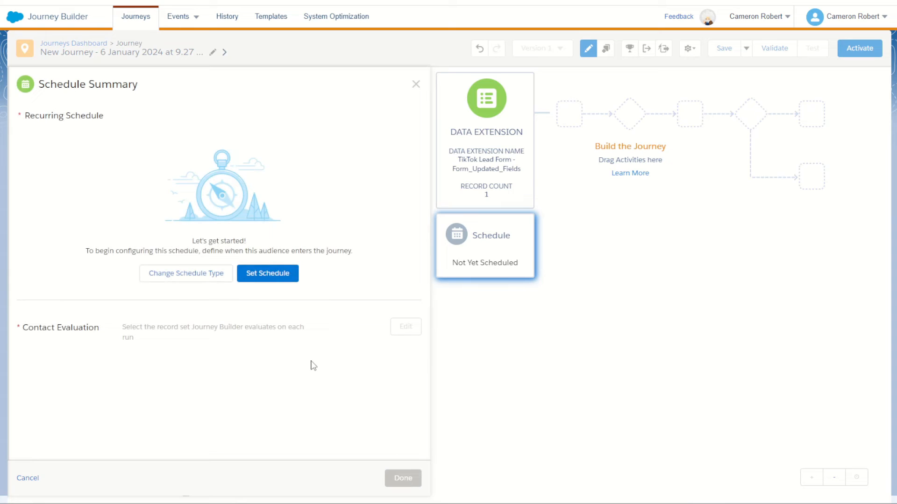
left_click(254, 278)
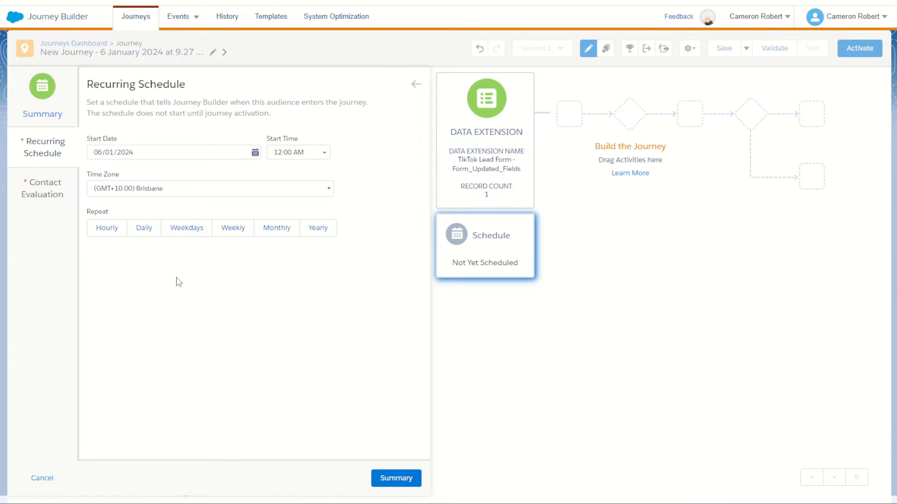
- Set the journey's recurring schedule to repeat daily from 07/01/2024 with its end set to Never
left_click(144, 229)
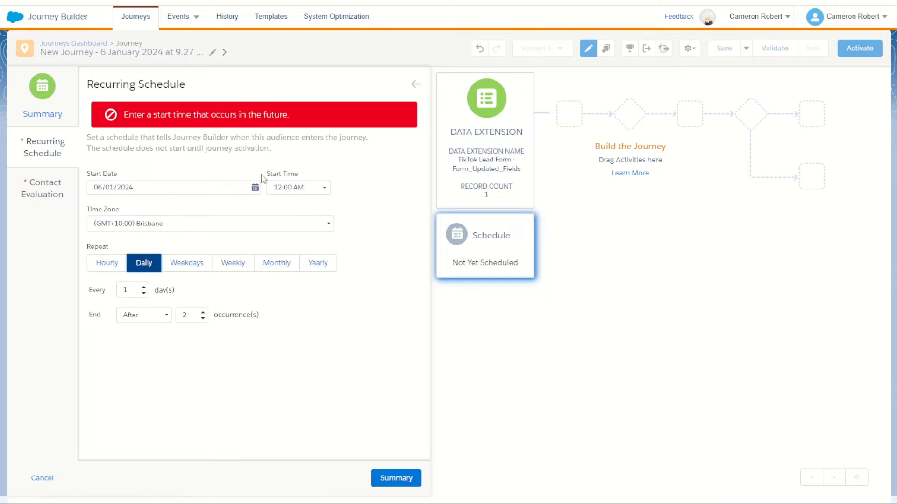
left_click(255, 187)
left_click(147, 254)
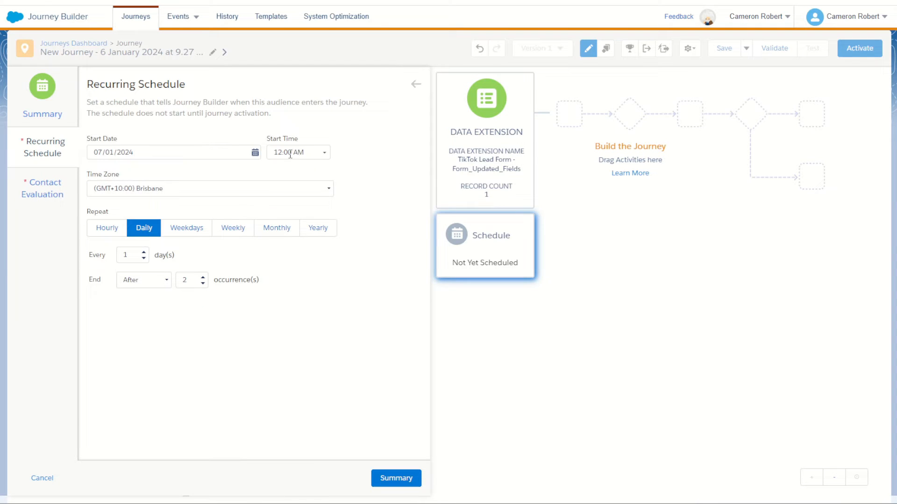
left_click(144, 283)
left_click(140, 295)
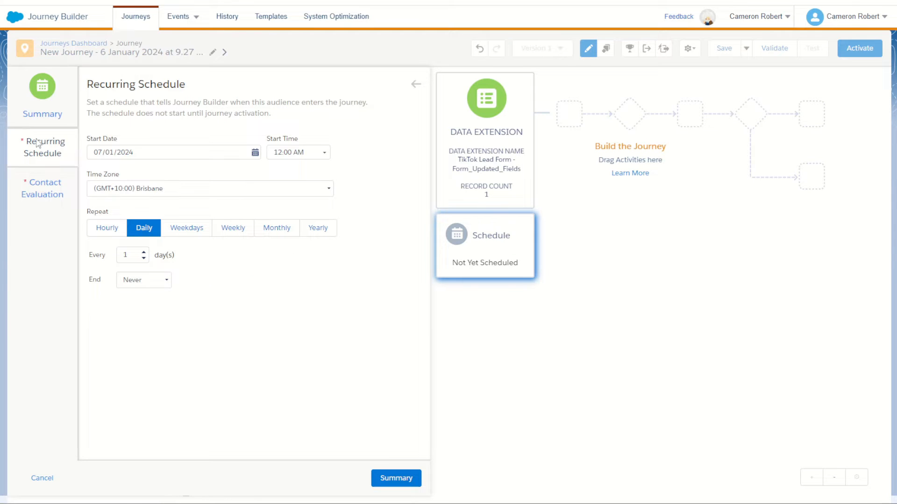
- Set contact evaluation to new records only, evaluating all records in the file on the first run, and finish the schedule
left_click(36, 192)
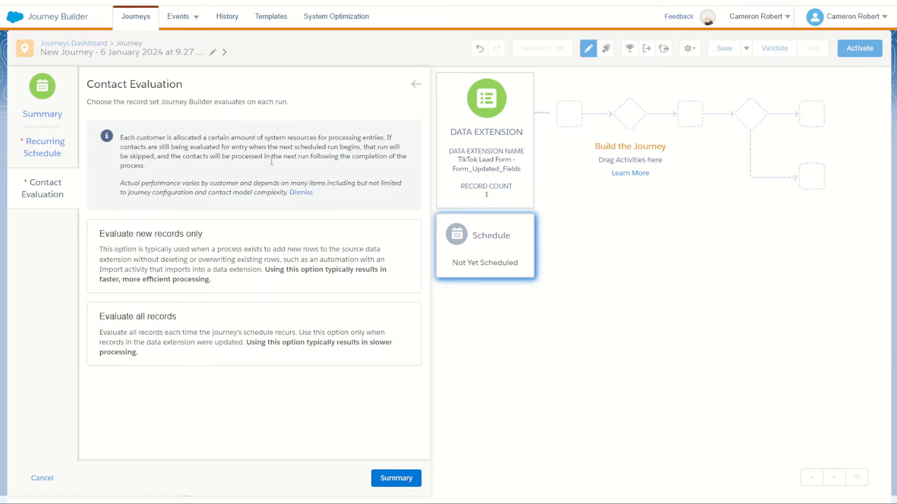
left_click(199, 260)
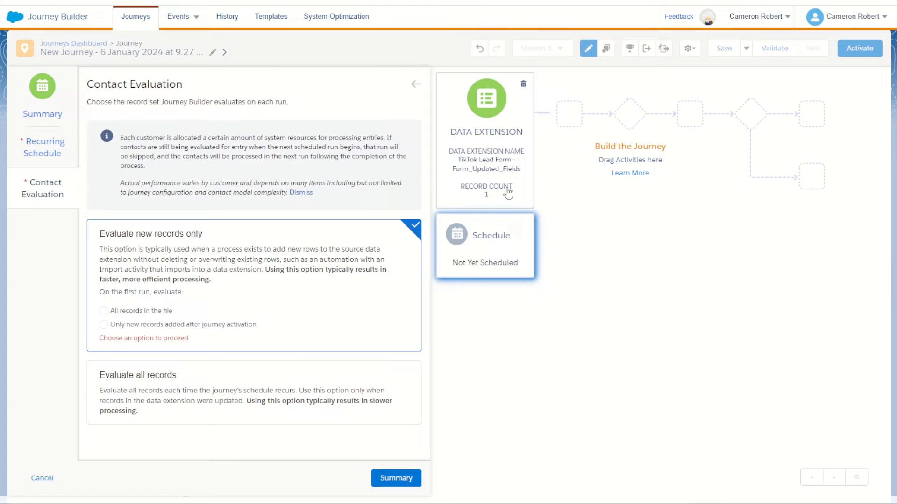
left_click(145, 311)
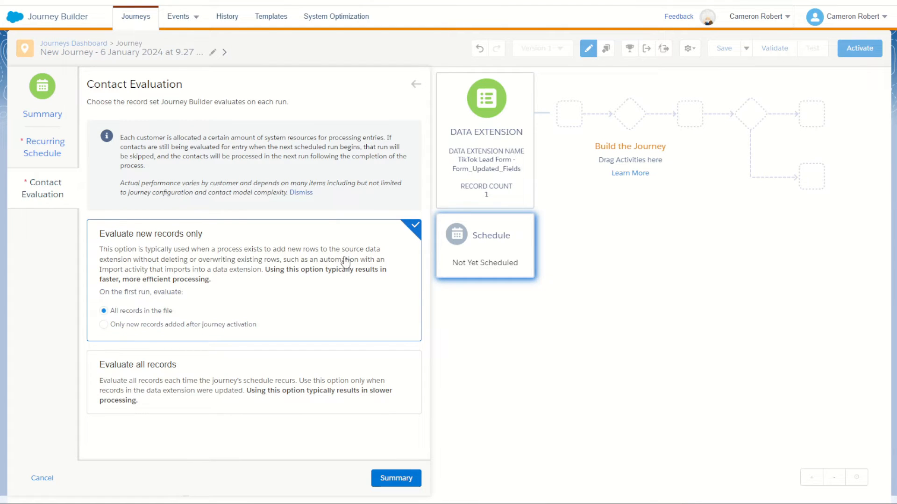
left_click(410, 479)
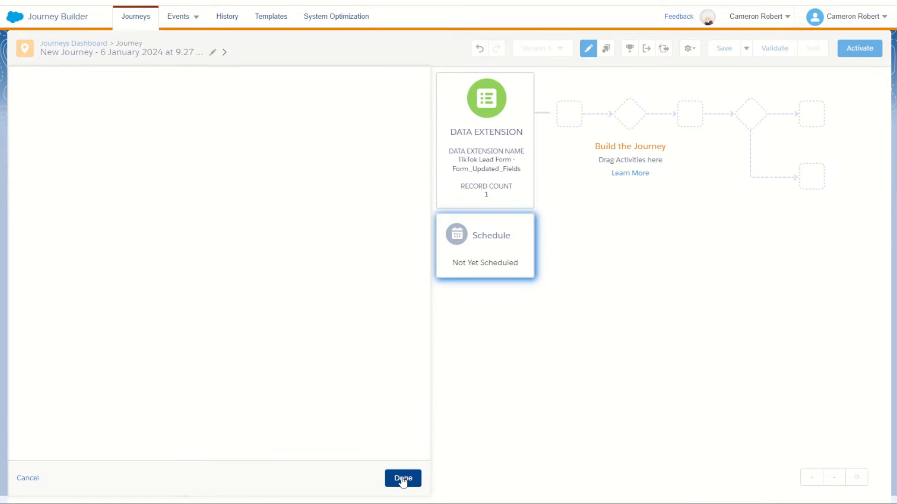
left_click(403, 478)
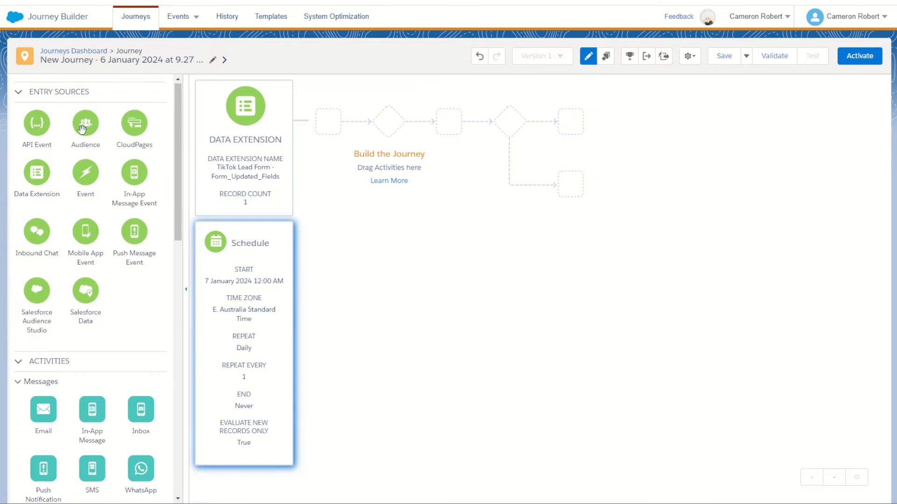
- Add a Sales & Service Cloud Lead activity right after the entry source and set its action to Create New
scroll(82, 130, "down", 10)
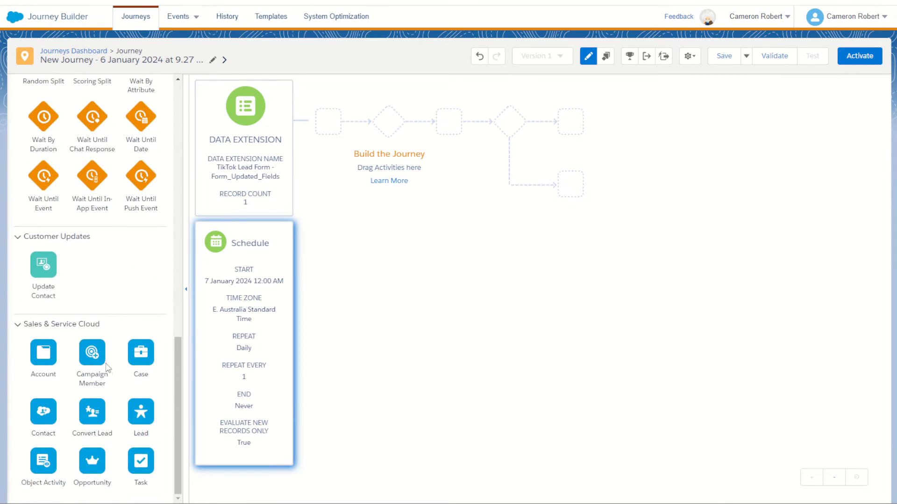
left_click_drag(140, 413, 297, 121)
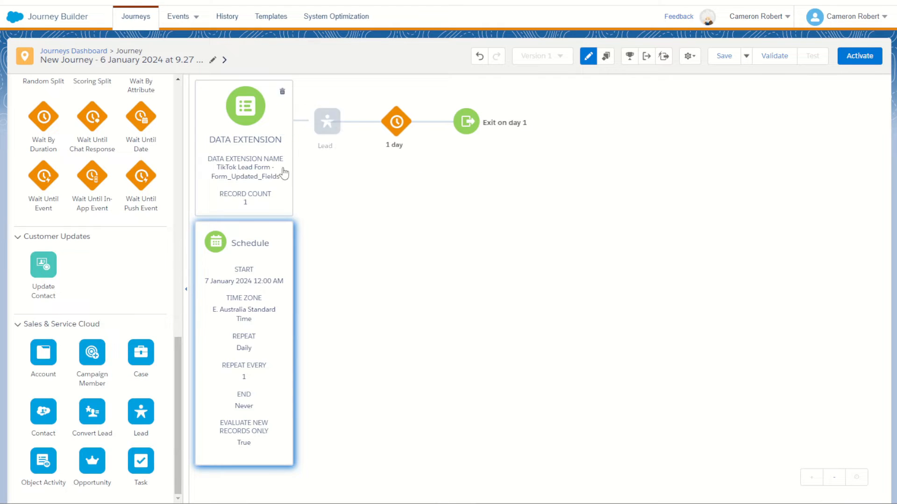
left_click(328, 124)
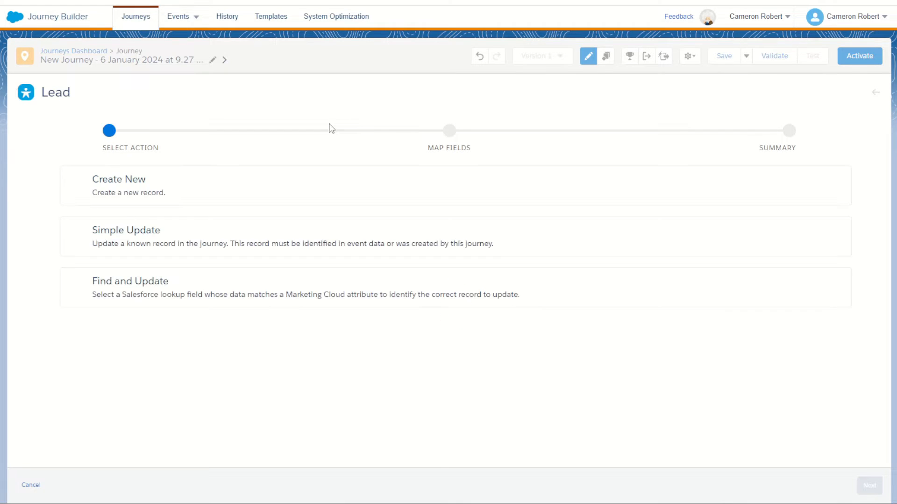
left_click(112, 188)
left_click(869, 487)
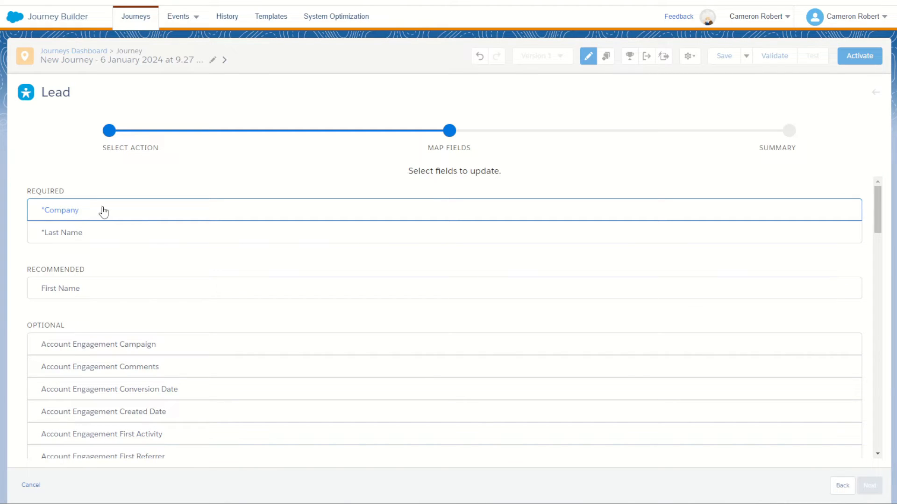
- Map the required Company field of the lead to the fixed value TikTok Lead
left_click(86, 213)
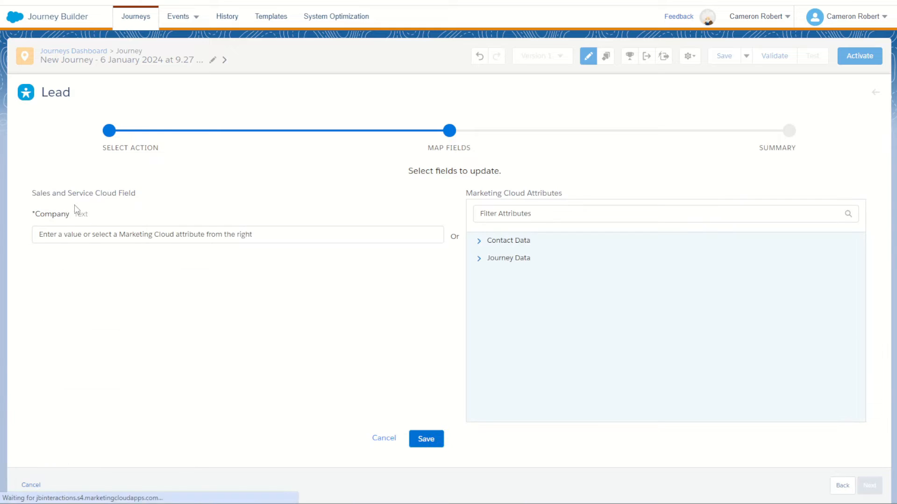
left_click(88, 237)
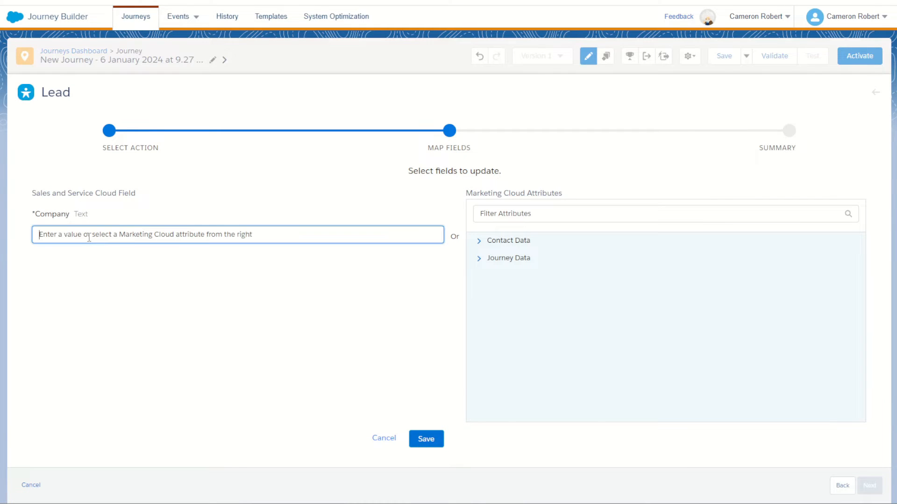
type("TikTok Lead")
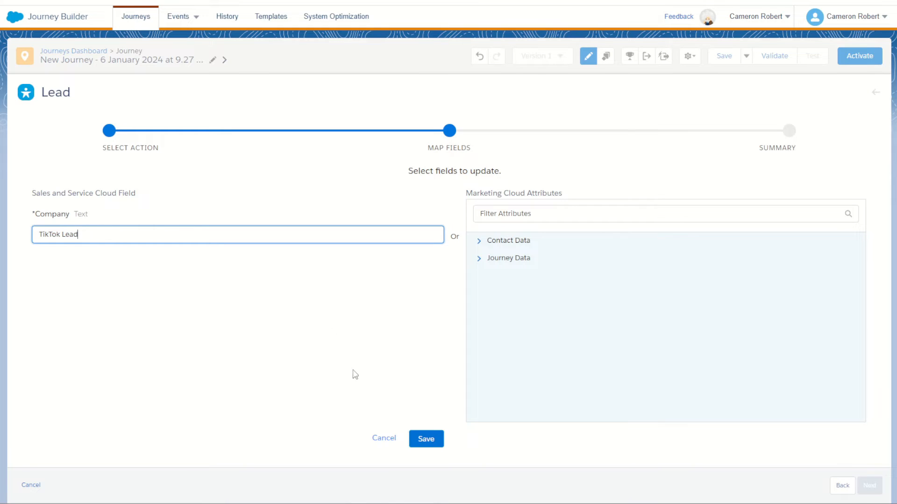
left_click(422, 440)
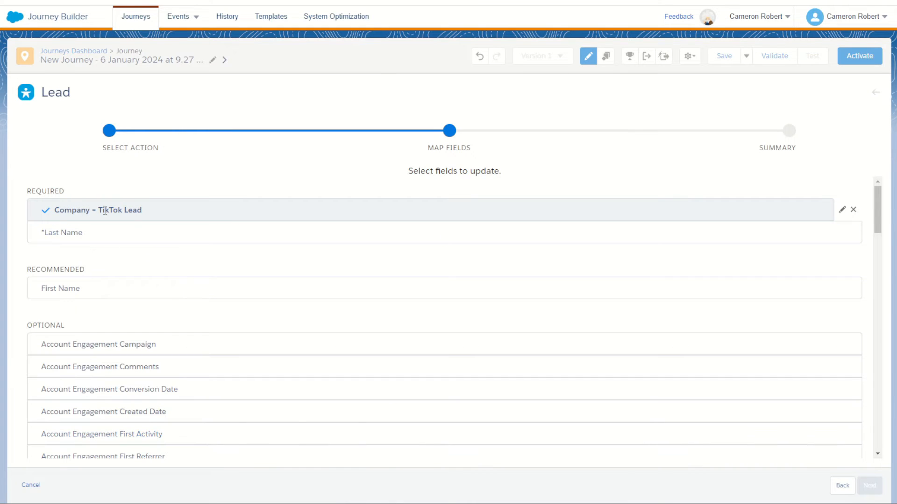
- Map the required Last Name field to the last_name attribute from the journey's entry data
left_click(72, 234)
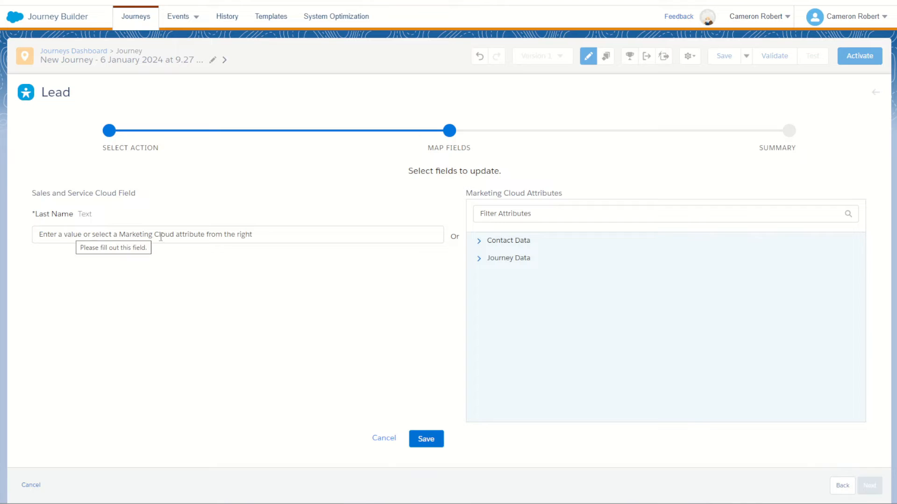
left_click(479, 258)
left_click(488, 276)
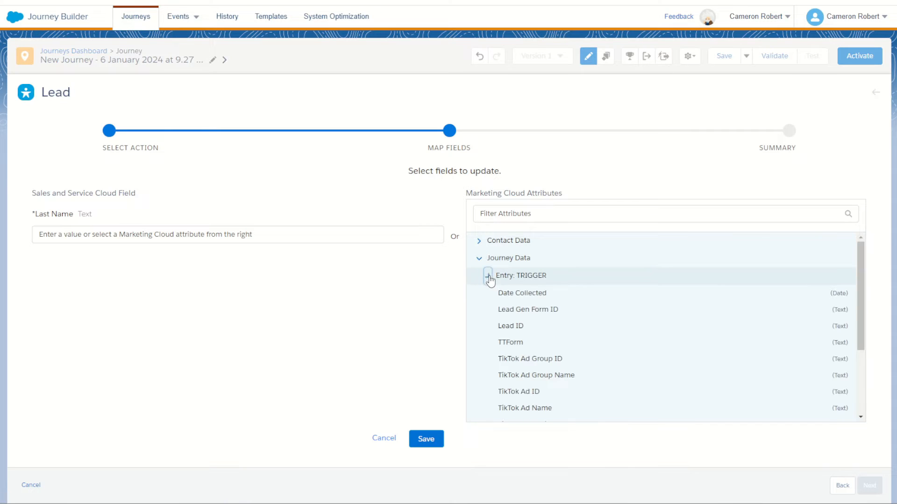
scroll(573, 280, "down", 3)
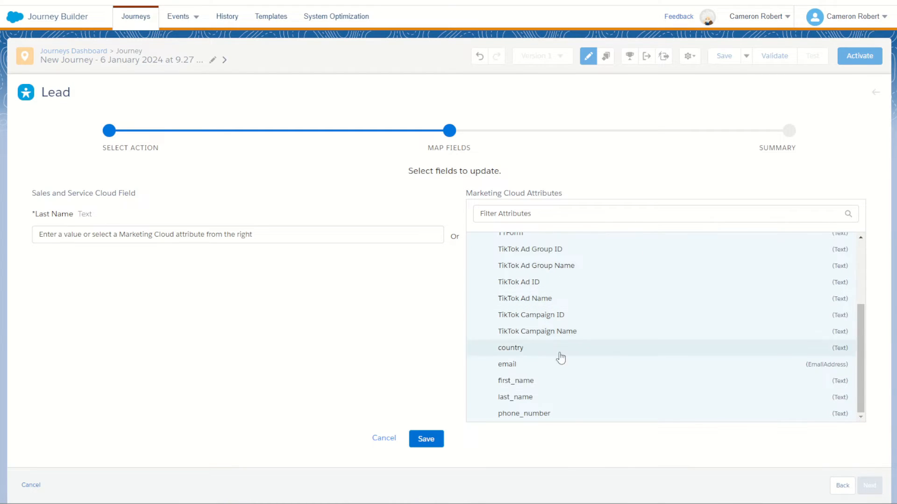
left_click(538, 399)
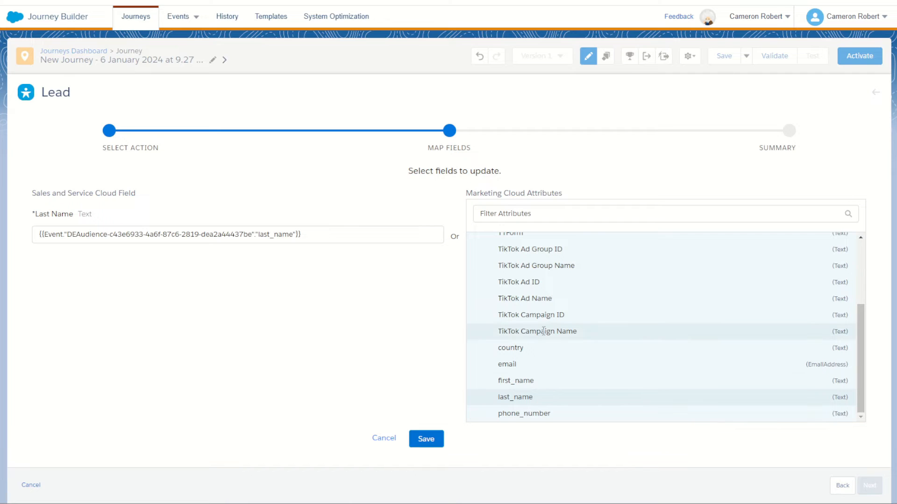
left_click(426, 439)
- Map the recommended First Name field to the first_name attribute from the journey's entry data
left_click(181, 292)
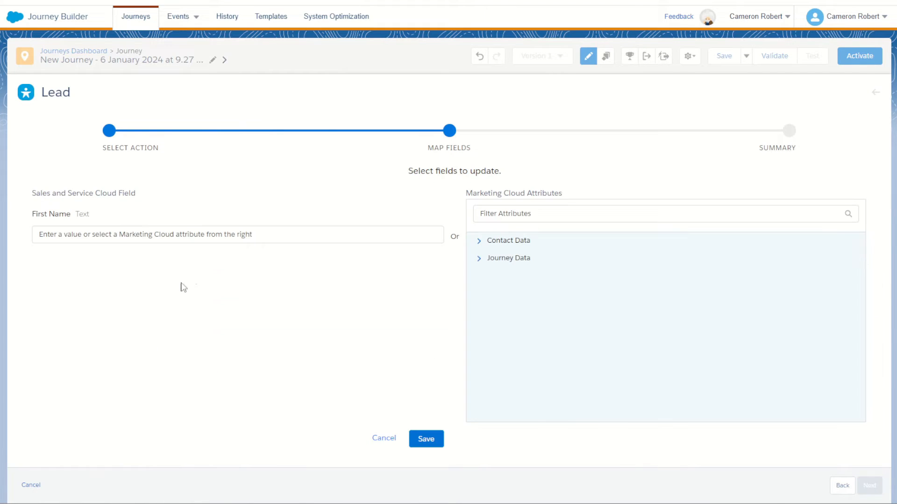
left_click(479, 258)
left_click(486, 275)
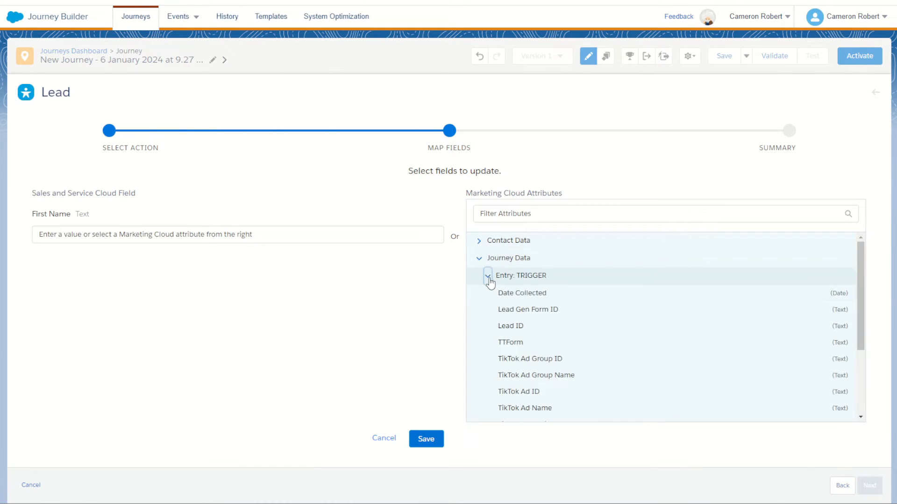
scroll(497, 288, "down", 5)
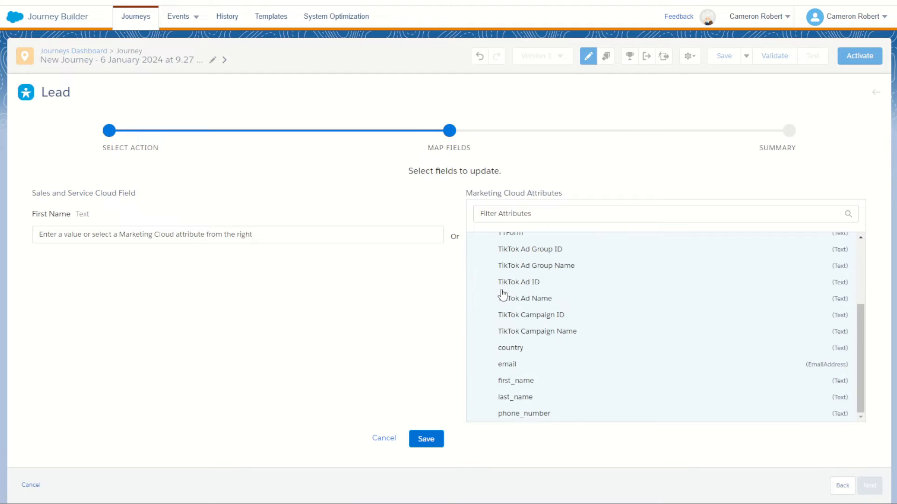
left_click(542, 384)
left_click(424, 439)
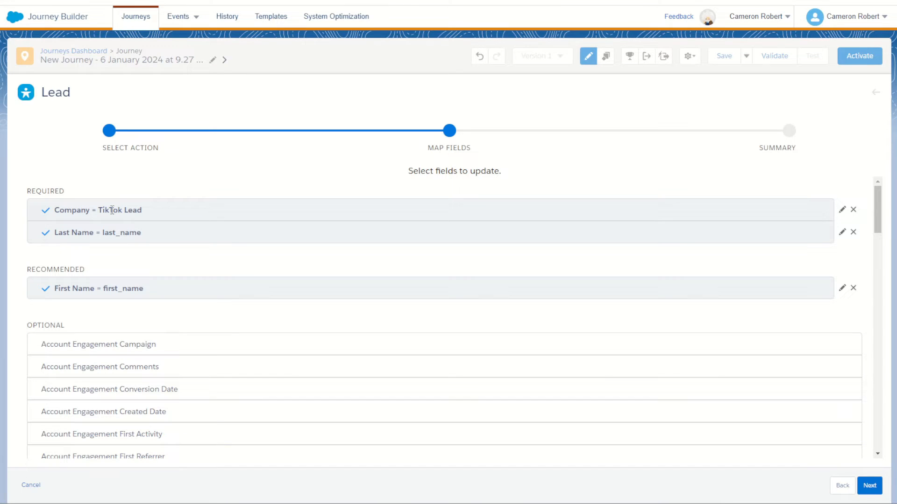
- Map the optional Email field to the email attribute from the journey's entry data
scroll(180, 318, "down", 6)
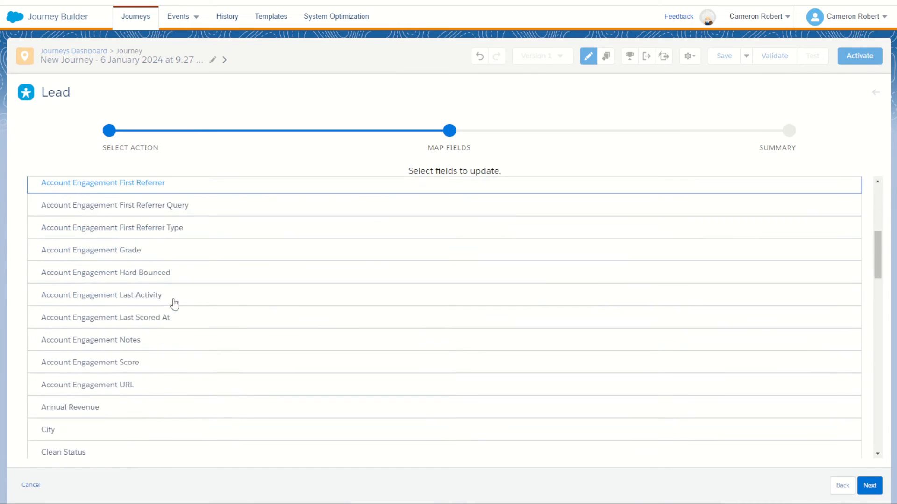
scroll(175, 304, "down", 10)
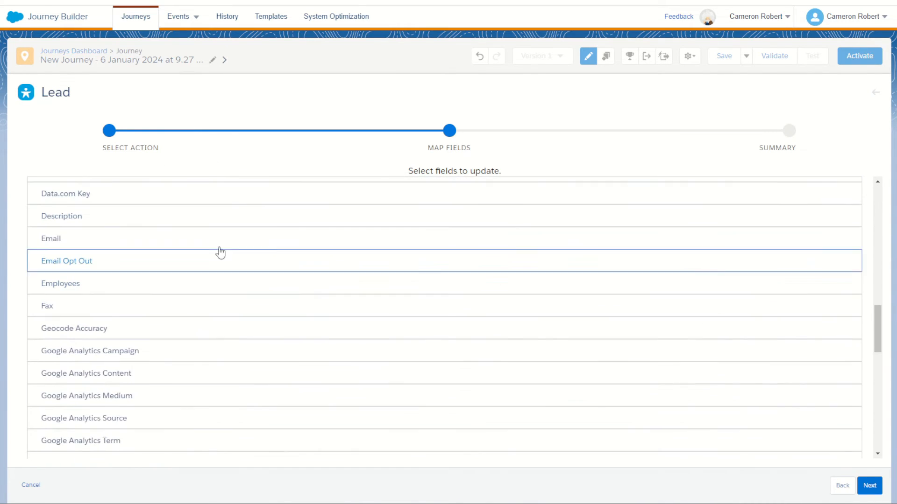
left_click(63, 240)
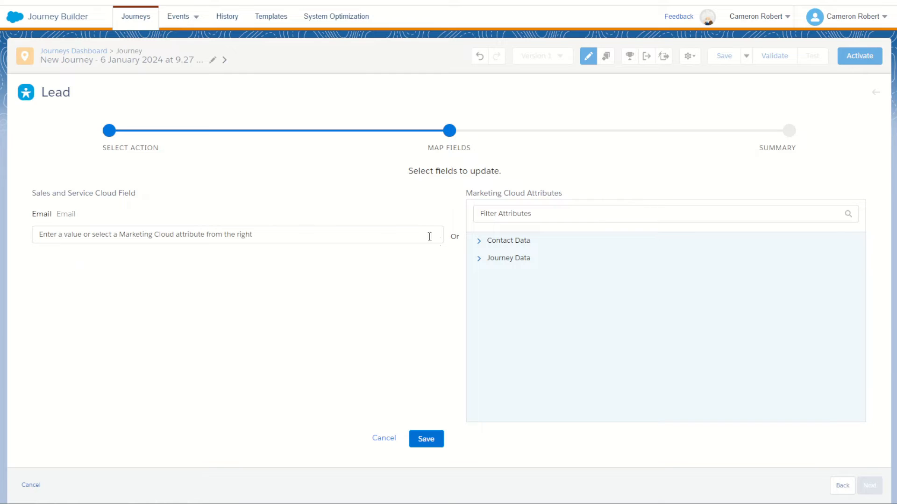
left_click(479, 259)
left_click(487, 276)
left_click_drag(511, 293, 528, 299)
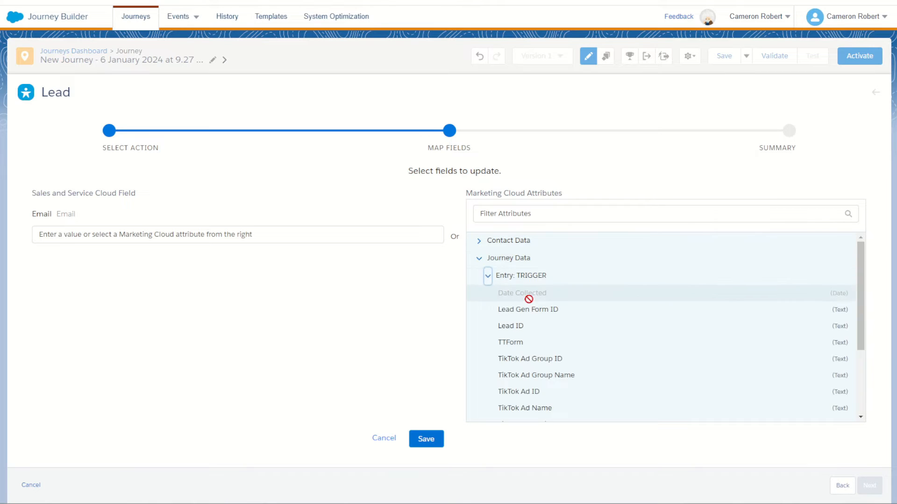
scroll(529, 300, "down", 3)
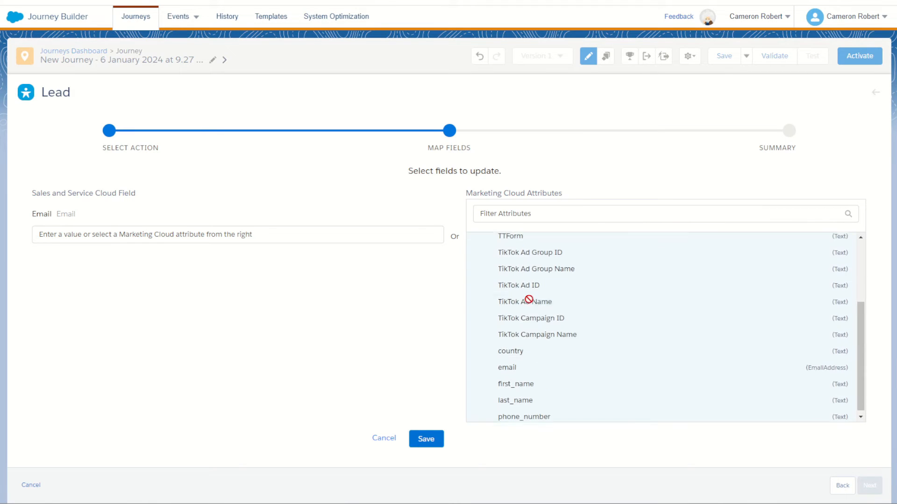
left_click(557, 371)
left_click(426, 439)
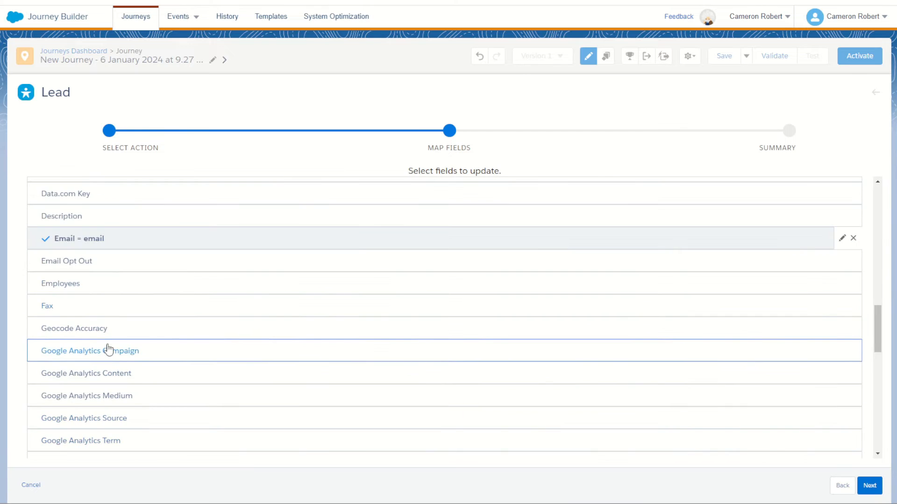
- Map the optional Mobile Phone field to the phone_number attribute from the journey's entry data
scroll(108, 350, "down", 9)
scroll(71, 237, "up", 1)
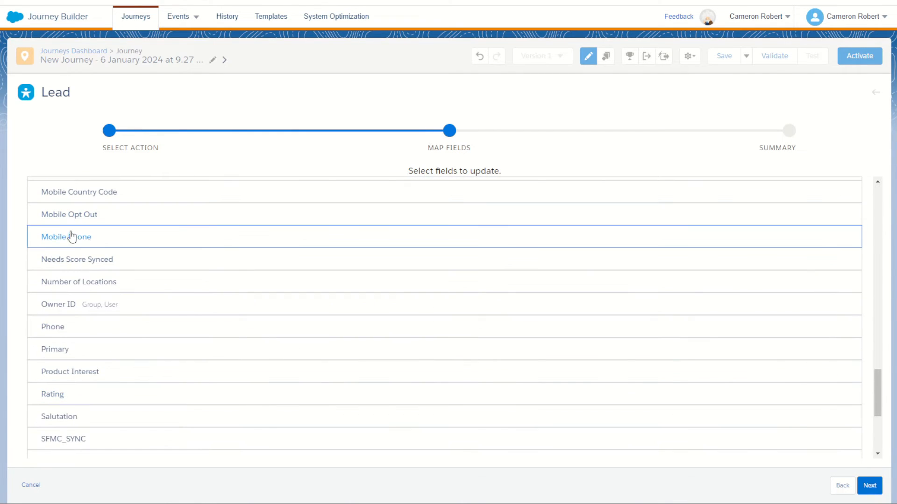
left_click(71, 238)
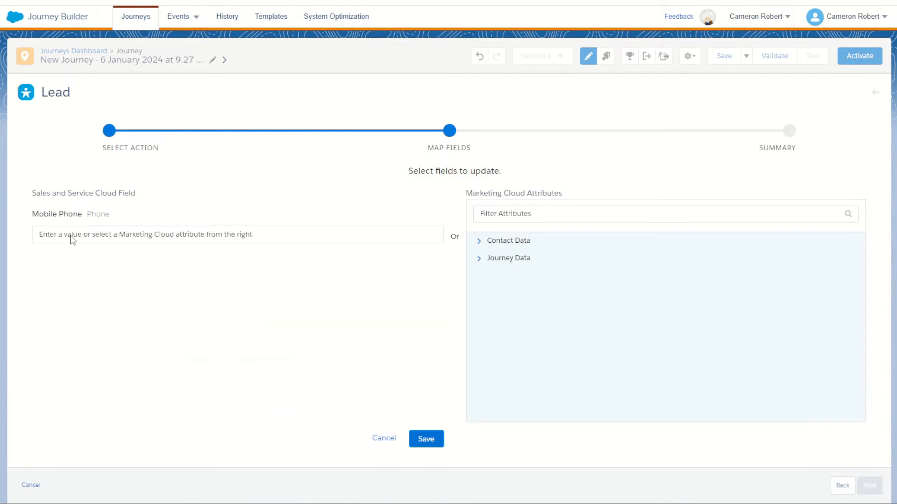
left_click(479, 260)
left_click(489, 275)
scroll(554, 323, "down", 5)
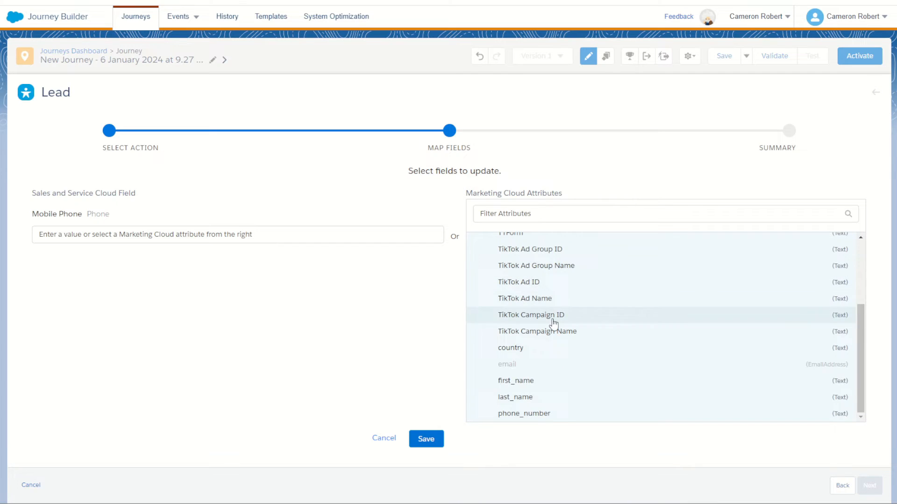
left_click(560, 417)
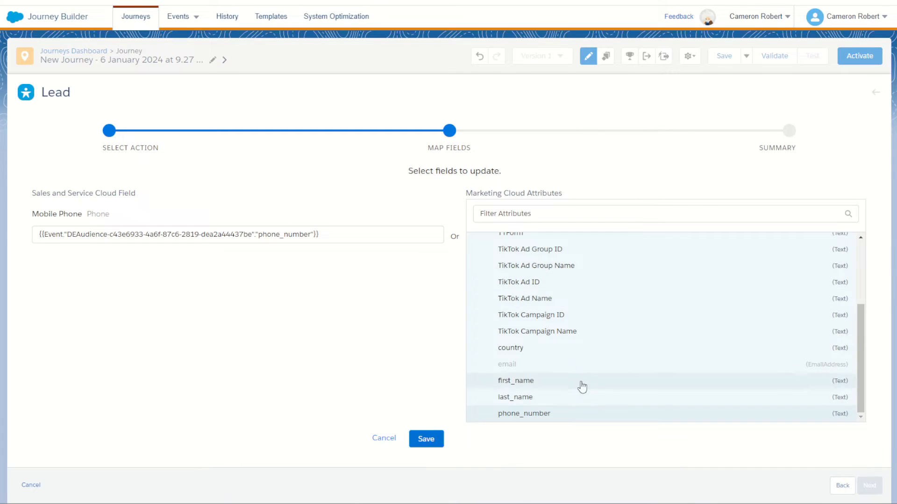
left_click(421, 441)
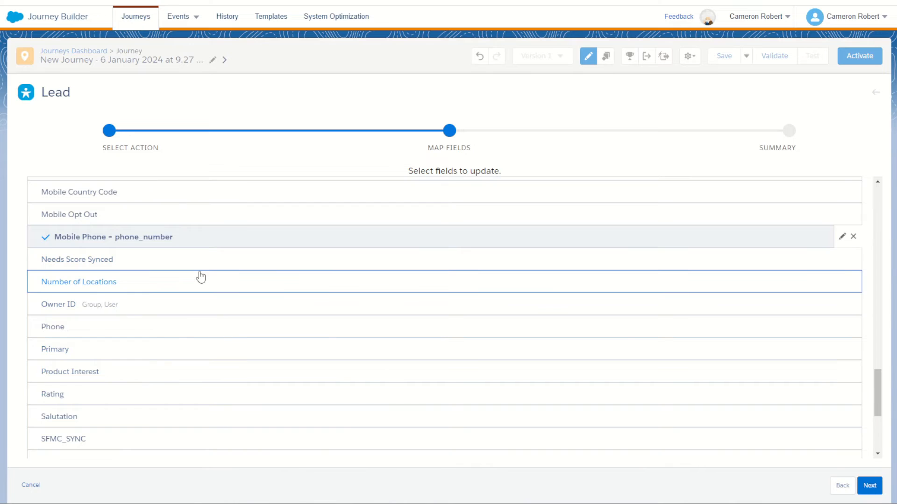
- Complete the Create Lead activity with its mapped fields and add an Update Contact activity directly after it in the journey
scroll(198, 278, "up", 10)
scroll(198, 286, "up", 5)
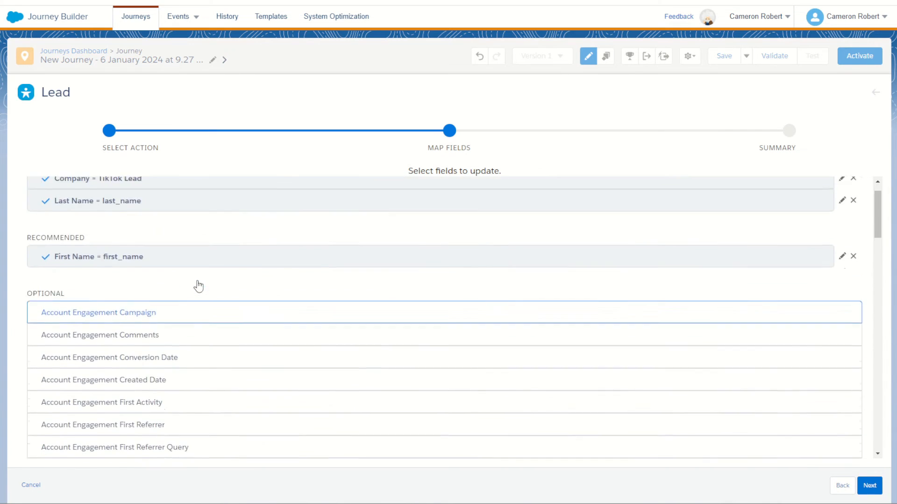
left_click(870, 485)
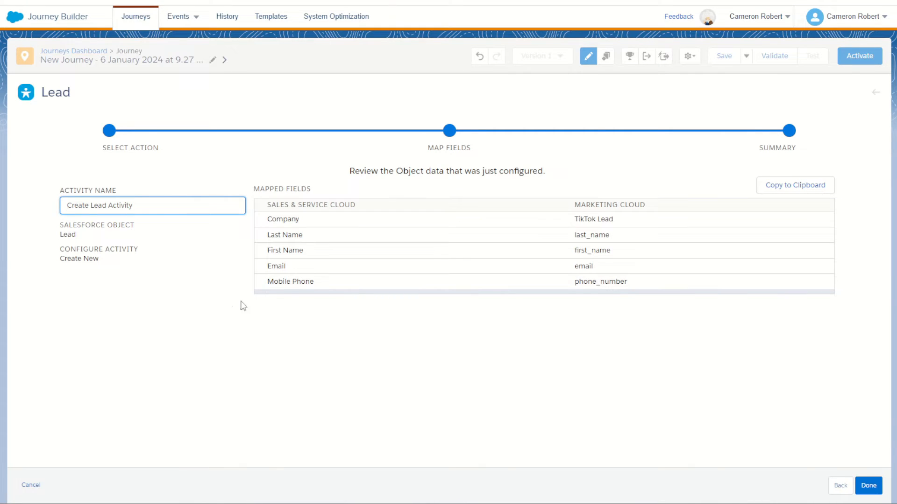
left_click(870, 488)
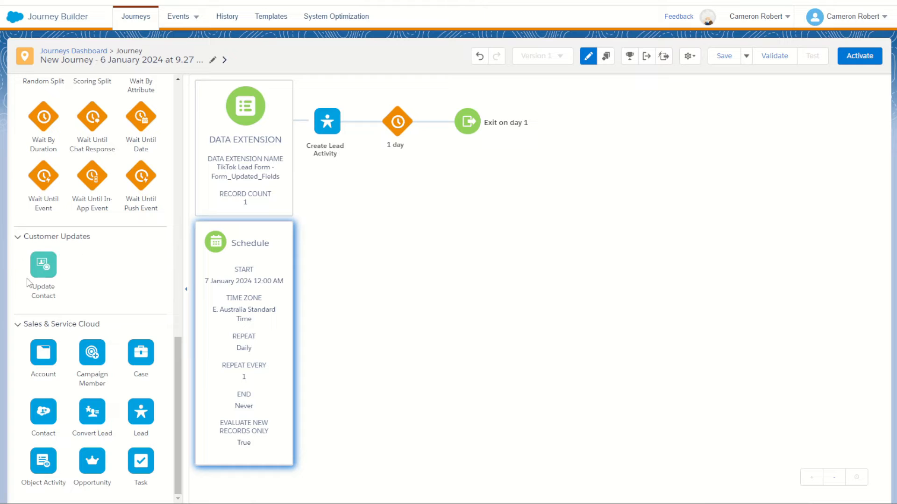
left_click_drag(44, 264, 374, 134)
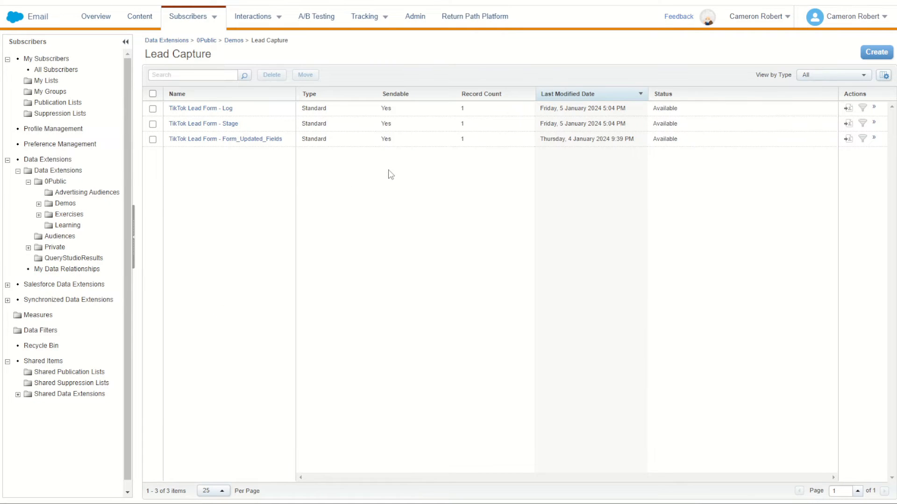
- In Email Studio, start a new standard data extension from the existing TikTok Lead Form - Stage in the Demos Lead Capture folder
left_click(876, 52)
left_click(537, 262)
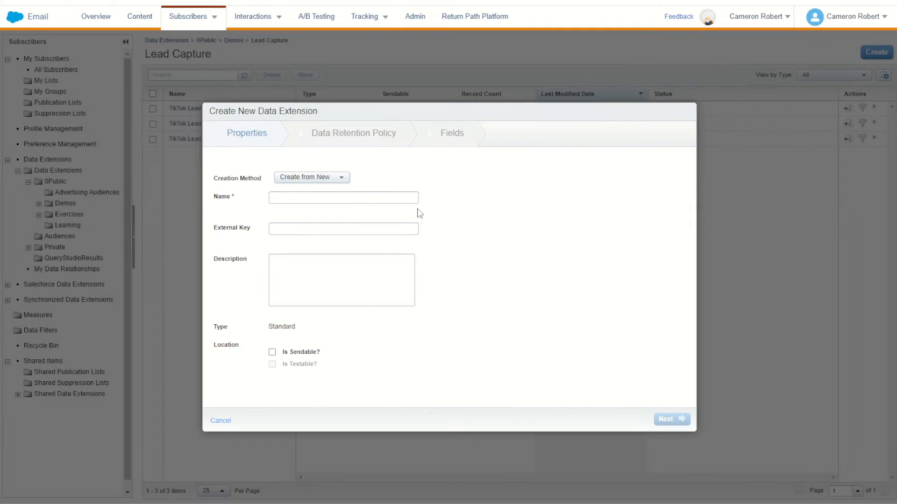
left_click(322, 180)
left_click(324, 207)
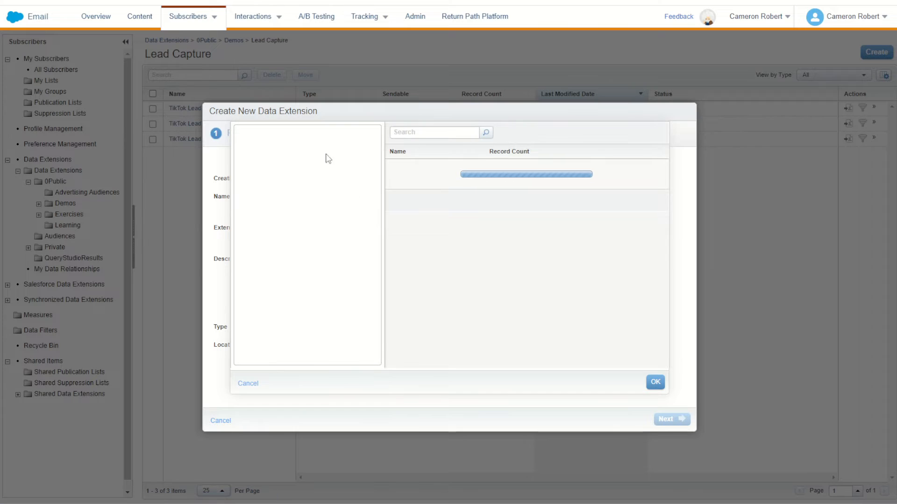
left_click(243, 136)
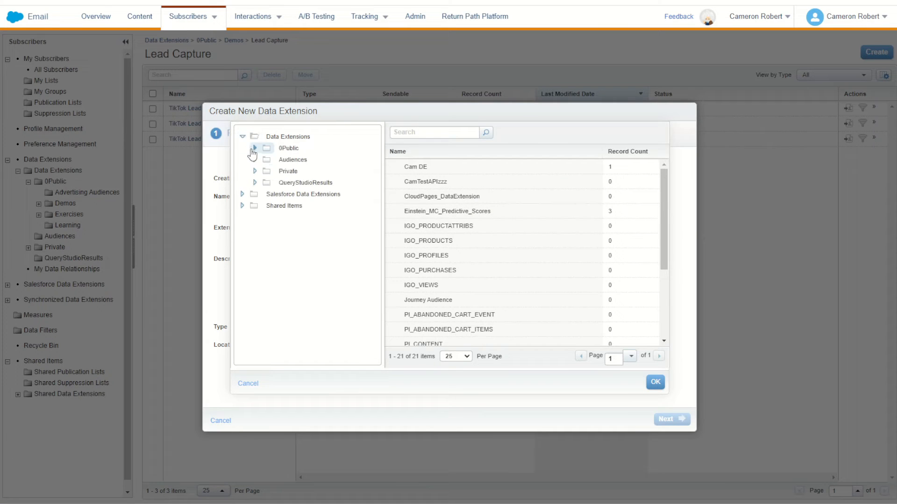
left_click(255, 148)
left_click(268, 171)
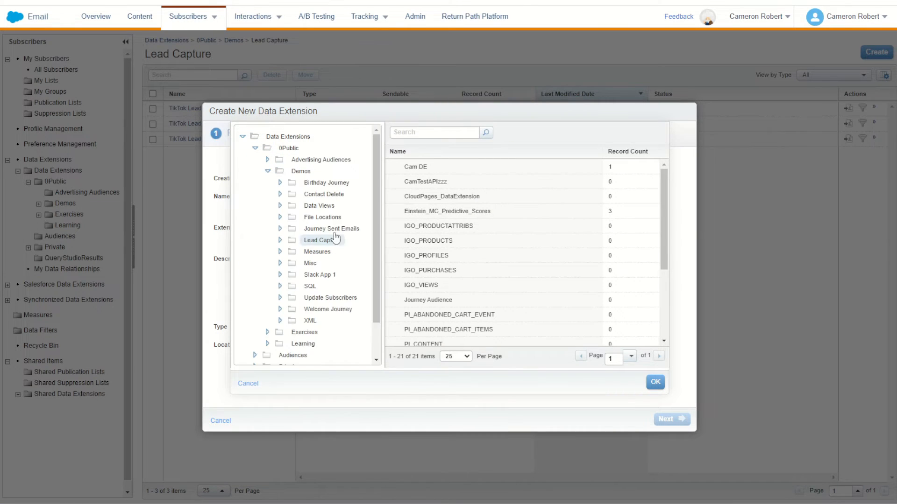
left_click(327, 240)
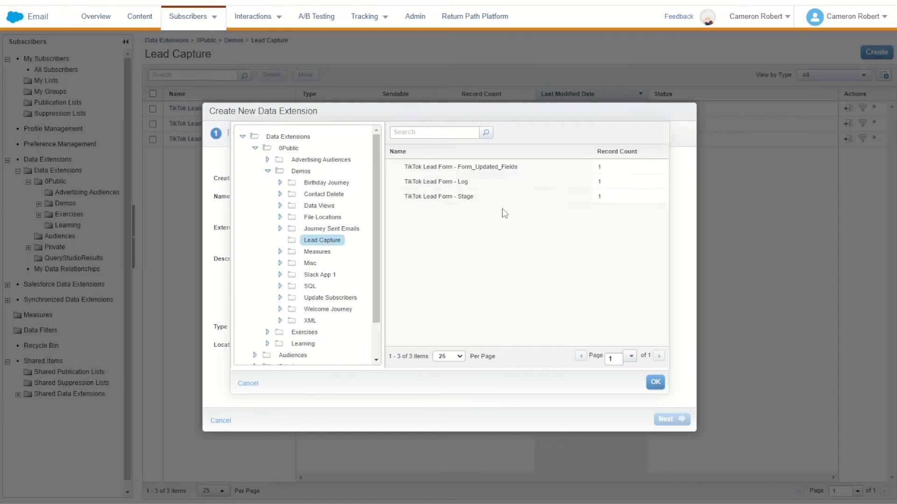
left_click(474, 197)
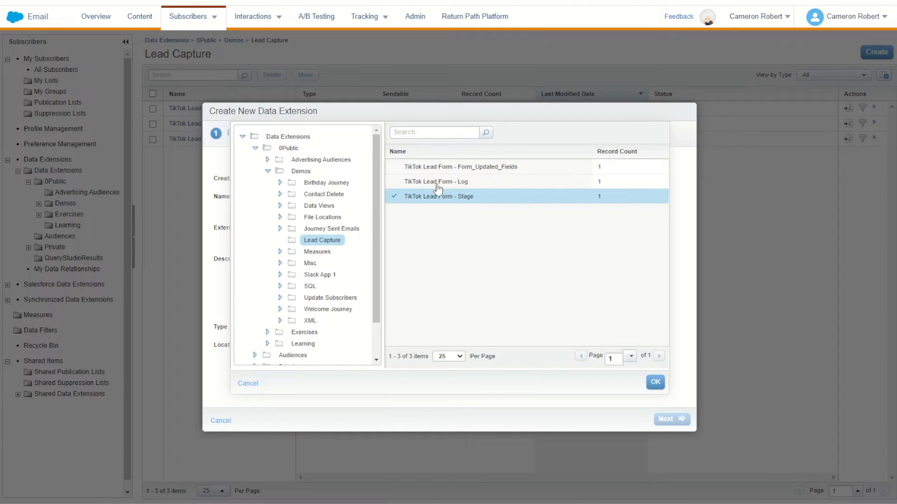
left_click(655, 382)
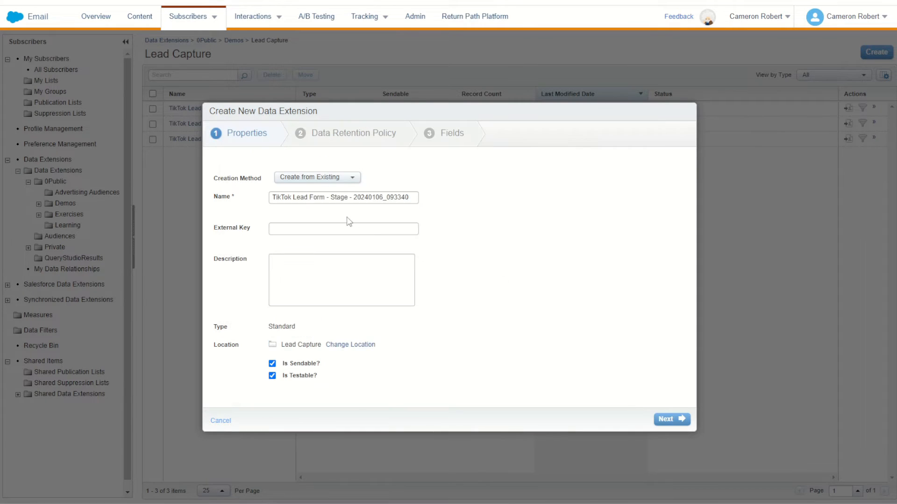
- Name the new data extension TikTok Lead Form - JB LOG and create it with retention off and the copied fields
left_click(336, 196)
left_click_drag(336, 197, 504, 200)
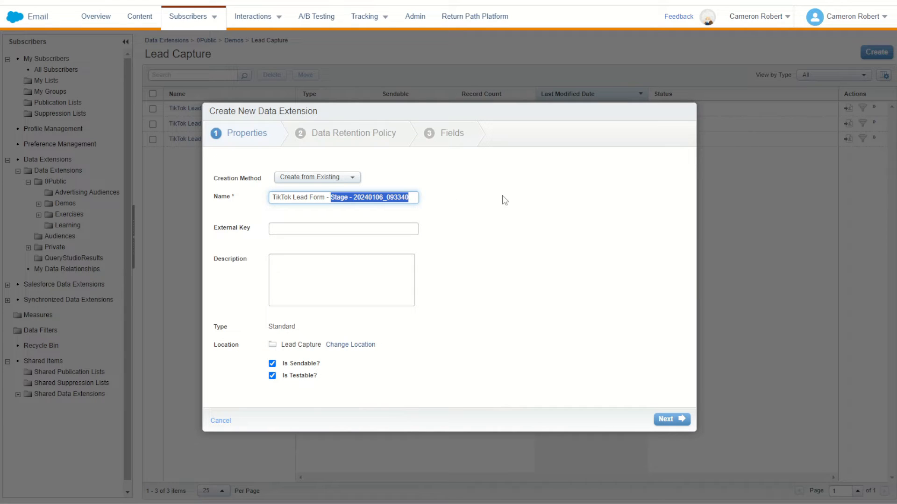
type("JB LOG")
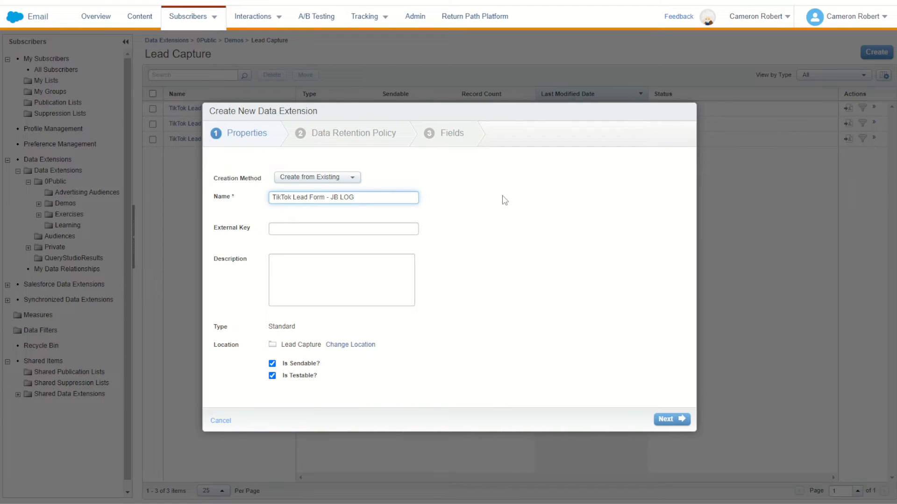
left_click(670, 419)
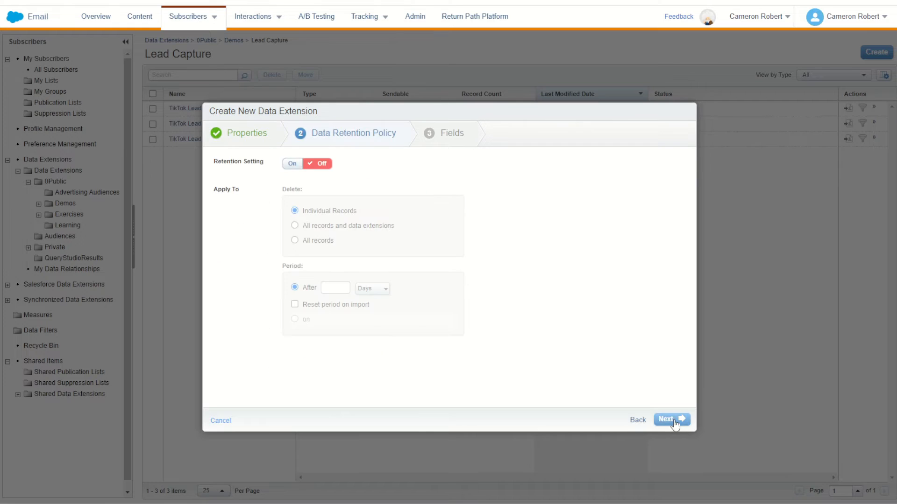
left_click(671, 419)
left_click(672, 419)
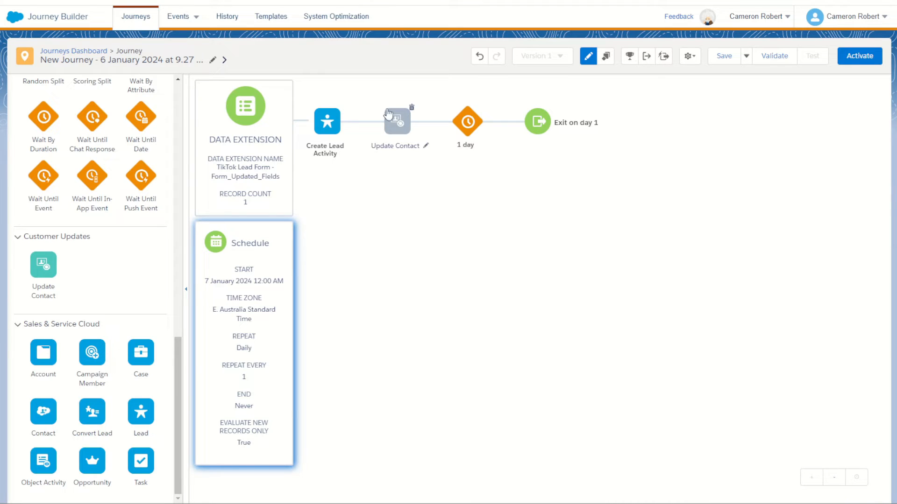
- In Journey Builder, set the Update Contact activity to update TikTok Lead Form - JB LOG and open its attribute value settings
left_click(397, 127)
left_click(454, 183)
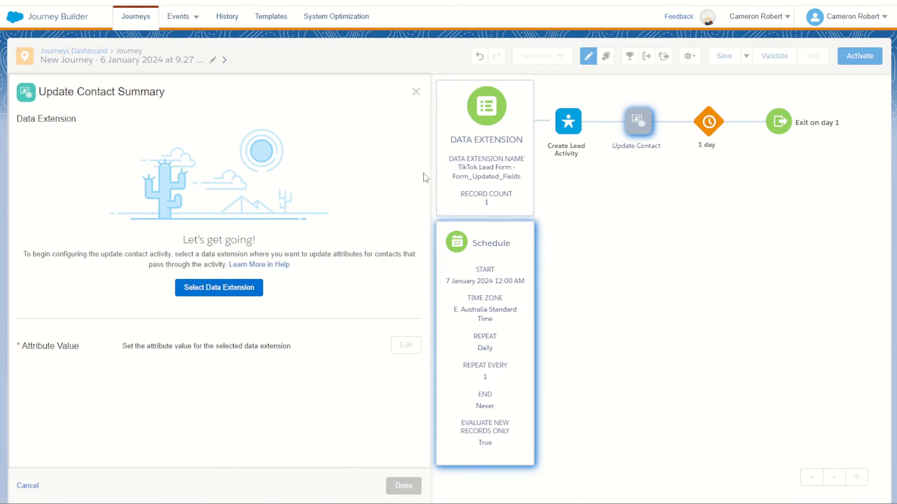
left_click(248, 287)
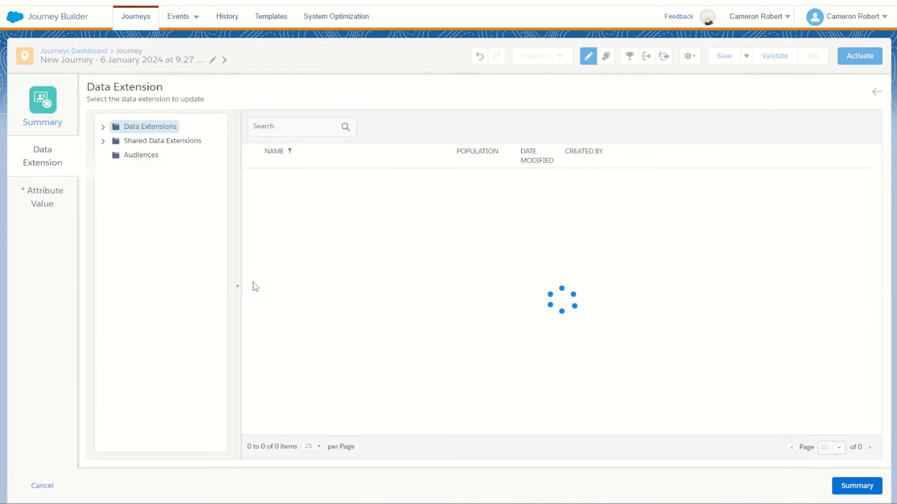
left_click(104, 128)
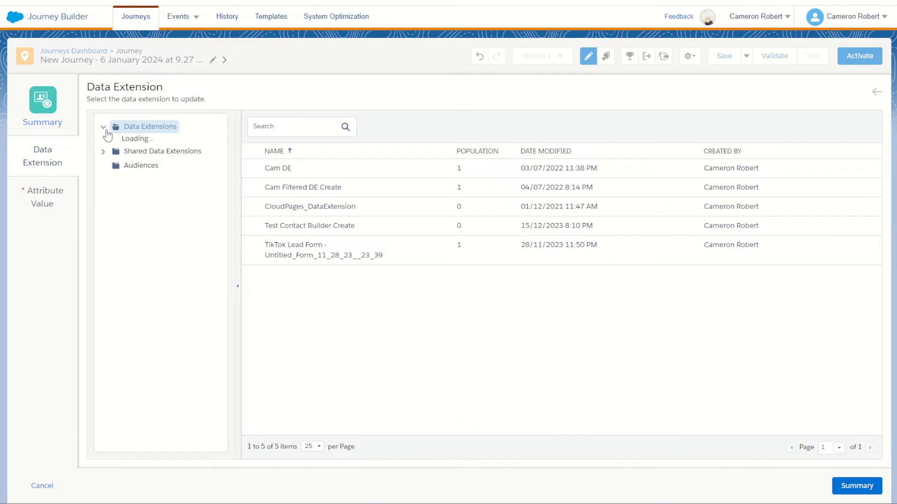
left_click(115, 142)
left_click(127, 169)
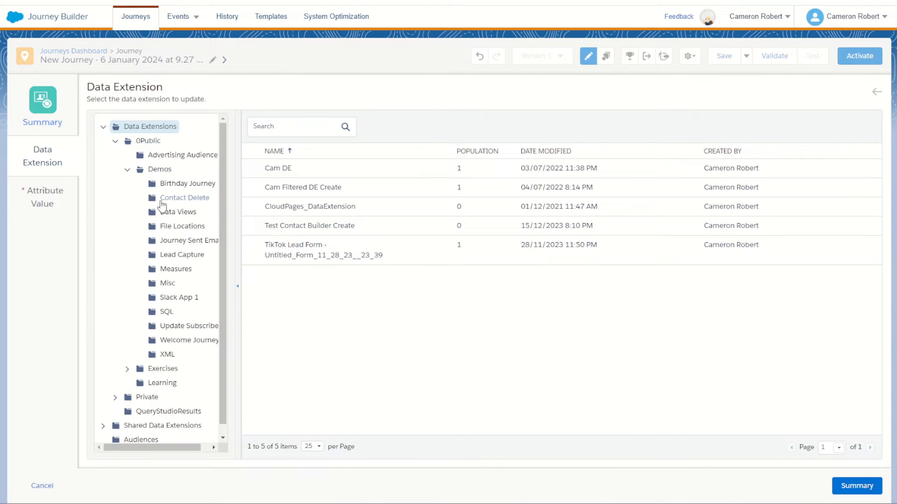
left_click(184, 255)
left_click(369, 190)
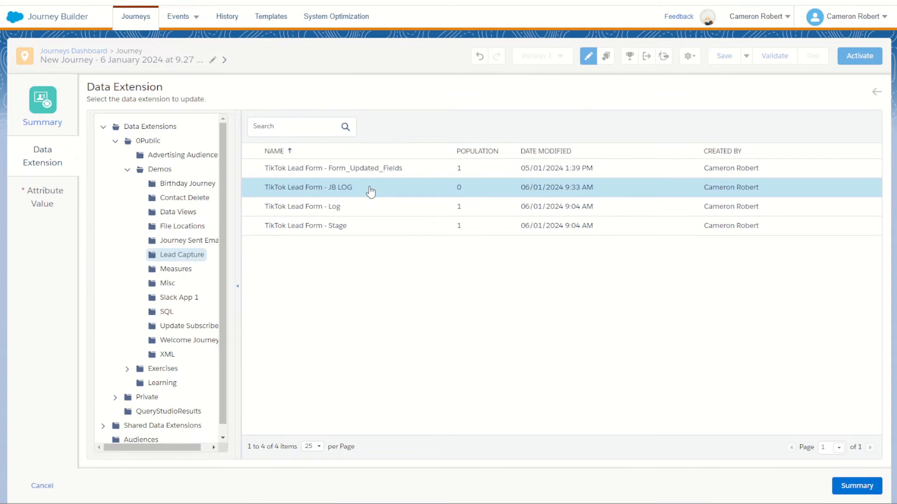
left_click(39, 201)
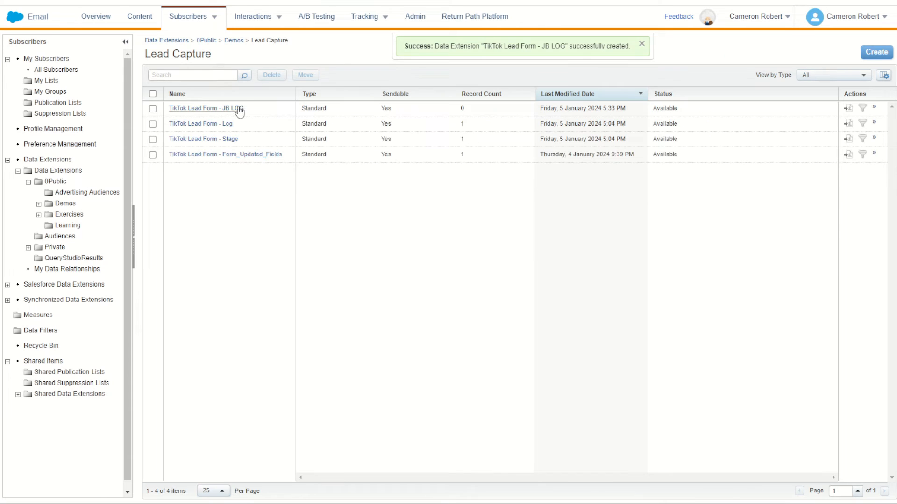
- Examine the fields of the JB LOG data extension in Email Studio, especially Date Collected and the Lead ID primary key
left_click(239, 107)
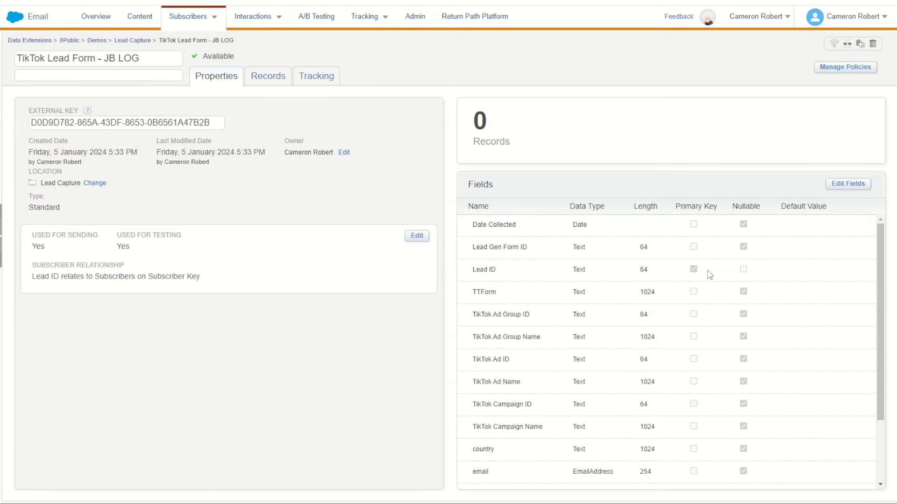
scroll(710, 274, "down", 3)
scroll(737, 447, "up", 3)
left_click_drag(479, 225, 497, 269)
left_click(845, 185)
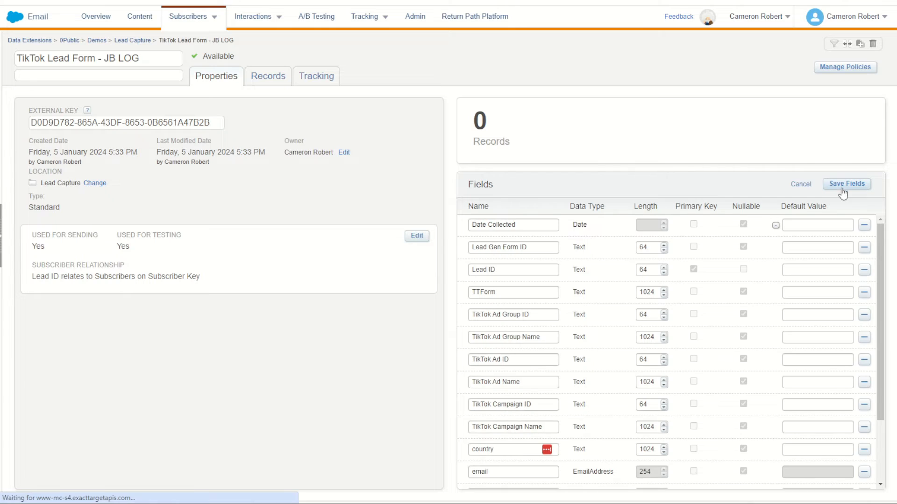
left_click(802, 185)
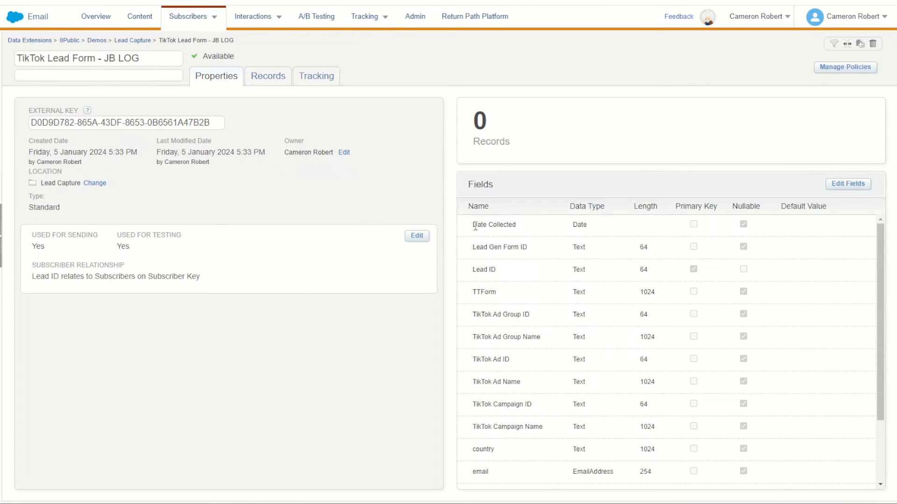
left_click_drag(475, 226, 507, 226)
left_click_drag(479, 270, 498, 272)
left_click_drag(473, 224, 478, 224)
left_click_drag(481, 269, 498, 272)
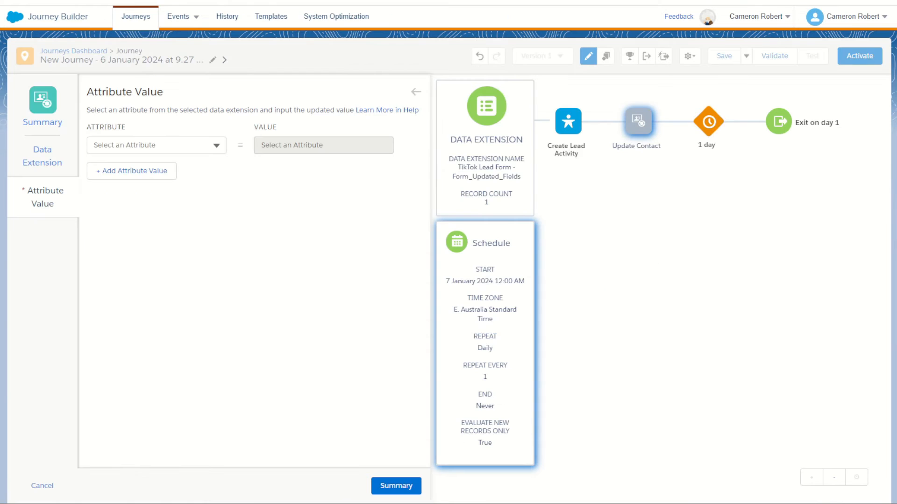
- Back in Journey Builder, set the Update Contact activity's Date Collected attribute to use the current date time
left_click(201, 140)
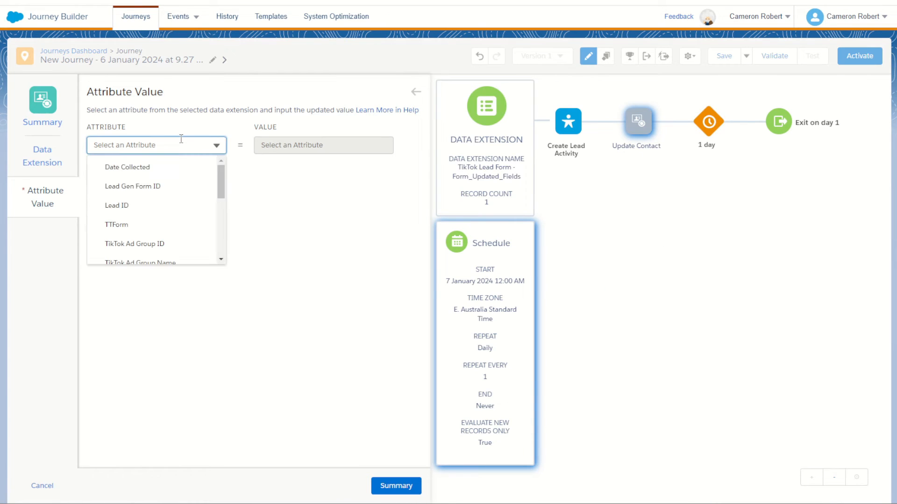
left_click(168, 170)
left_click(259, 161)
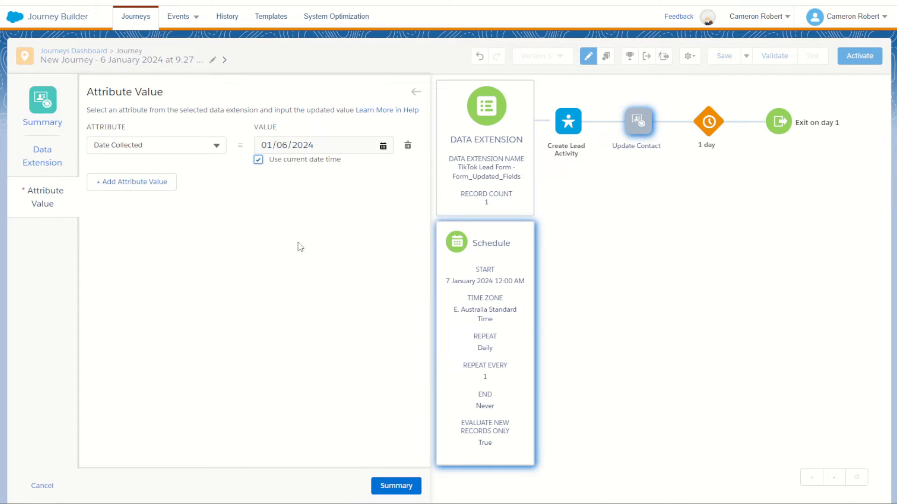
- Add Lead ID as a second attribute of the Update Contact activity and open its value for entry
left_click(153, 183)
left_click(174, 185)
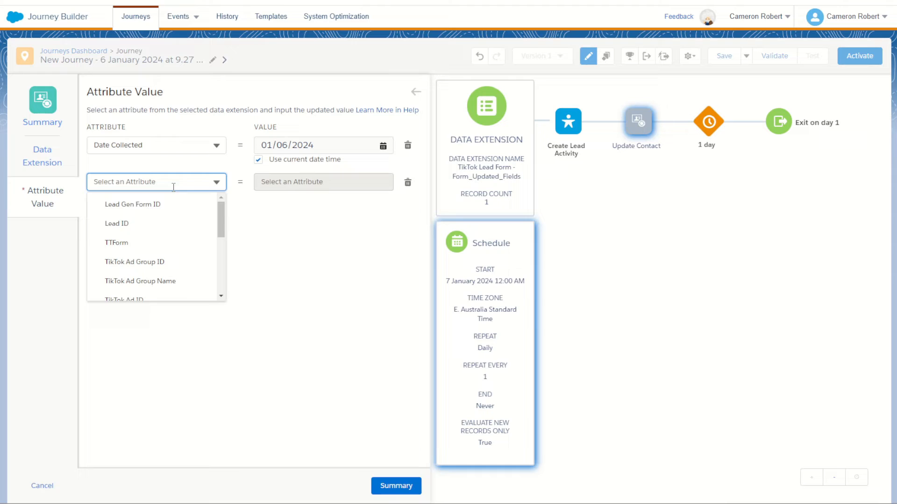
left_click(155, 224)
left_click(317, 180)
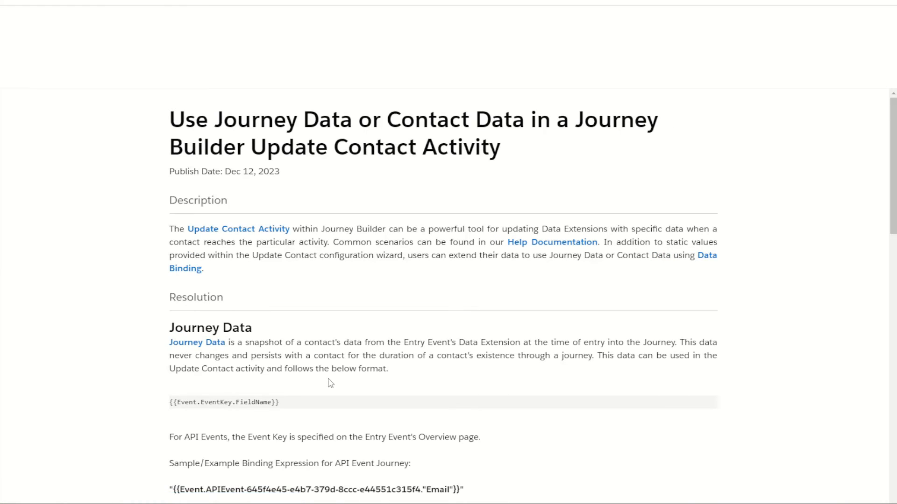
- Examine the help article's sample binding expression for API event journeys, especially its event key and field name parts
left_click_drag(185, 422, 442, 442)
double_click(442, 420)
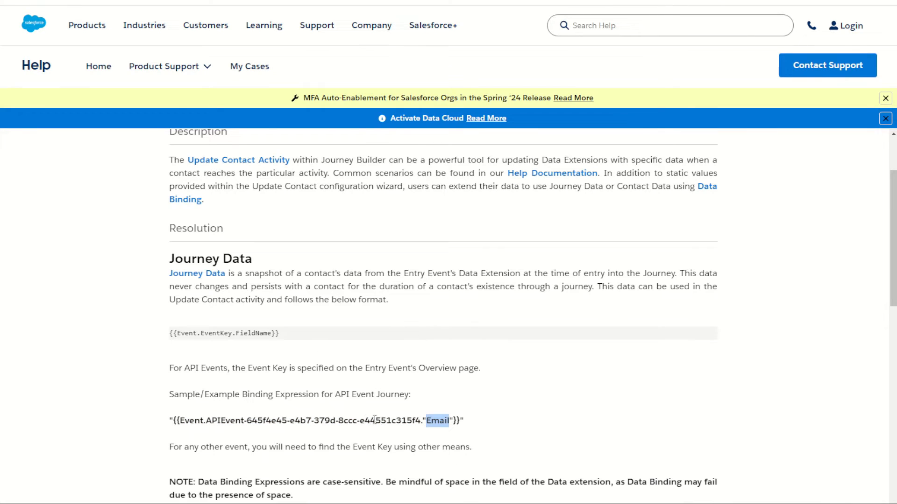
left_click_drag(420, 421, 206, 421)
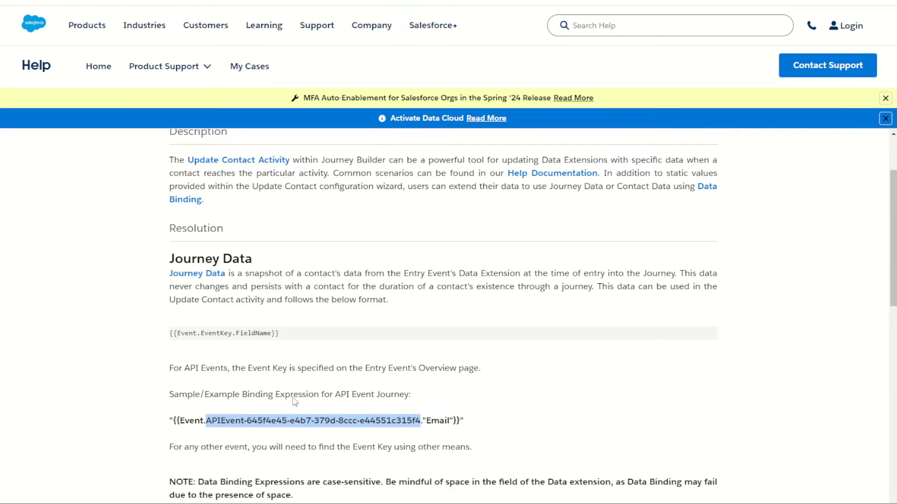
- Back in Journey Builder, remove the empty Lead ID attribute from the Update Contact activity and save the activity
left_click(369, 1)
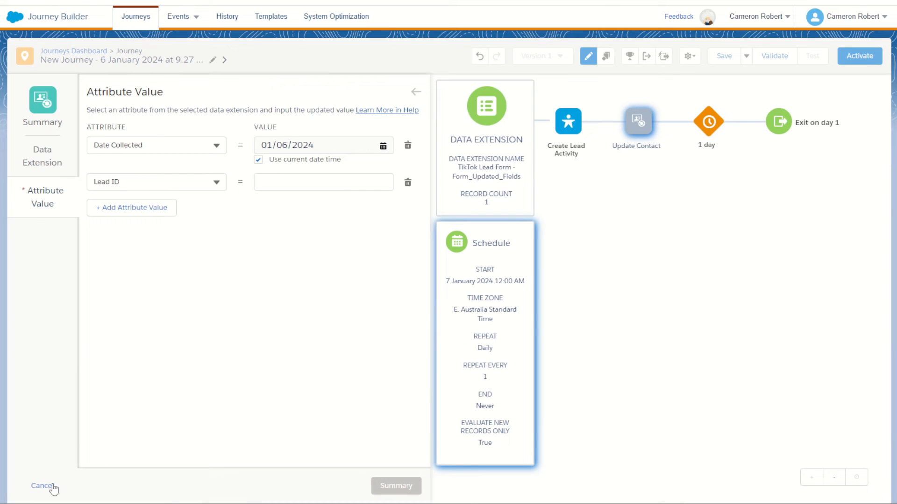
left_click(408, 184)
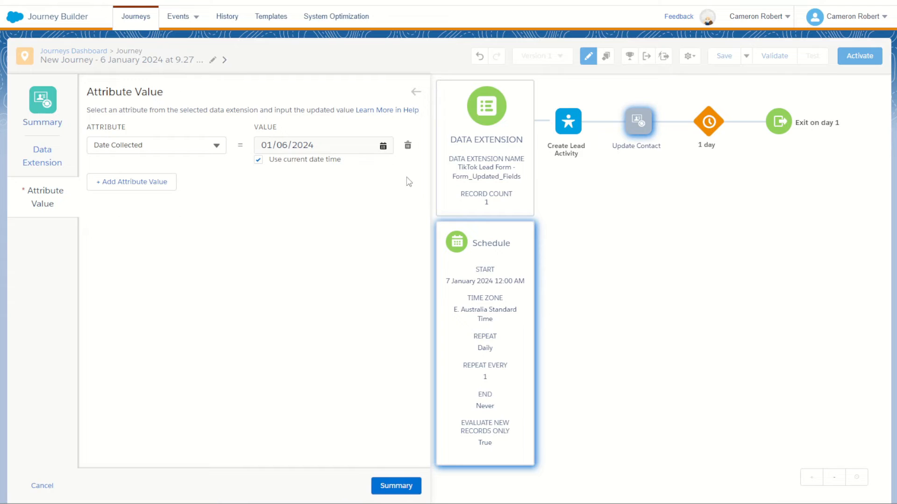
left_click(396, 485)
left_click(401, 486)
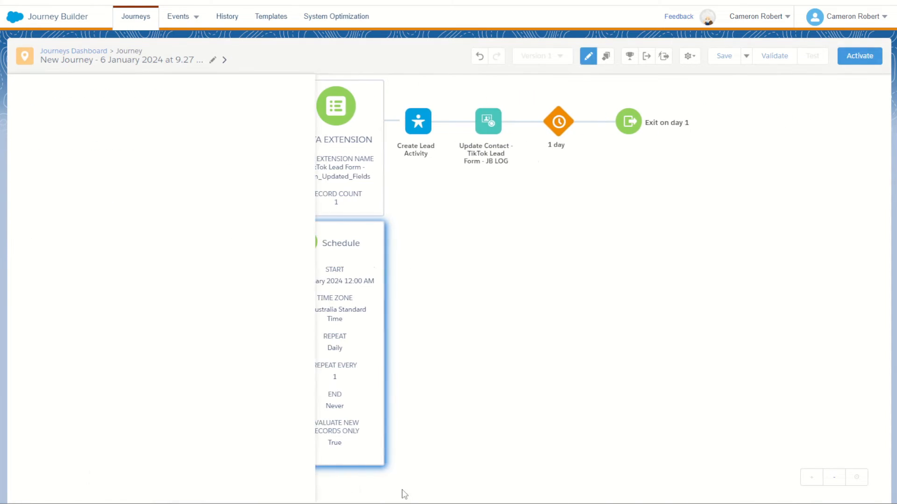
- Copy the Last Name field's binding expression from the Create Lead activity's field mapping, then close the activity and discard its changes
left_click(327, 120)
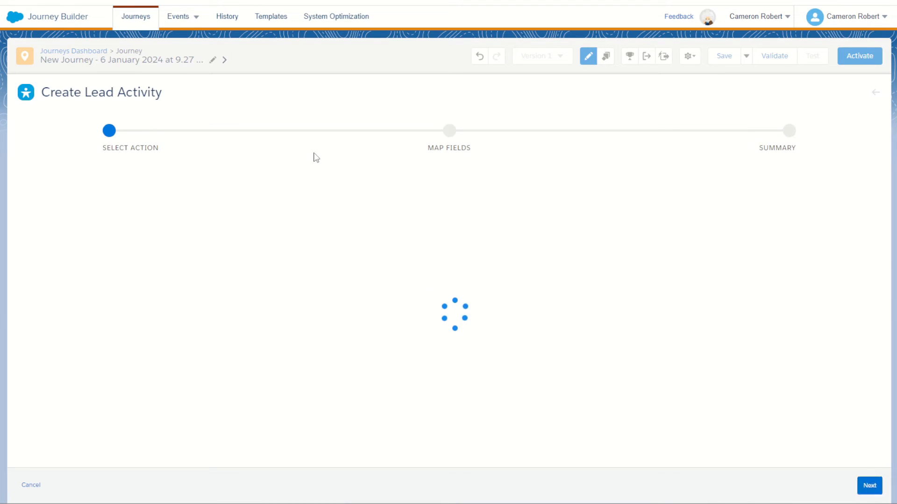
left_click(869, 485)
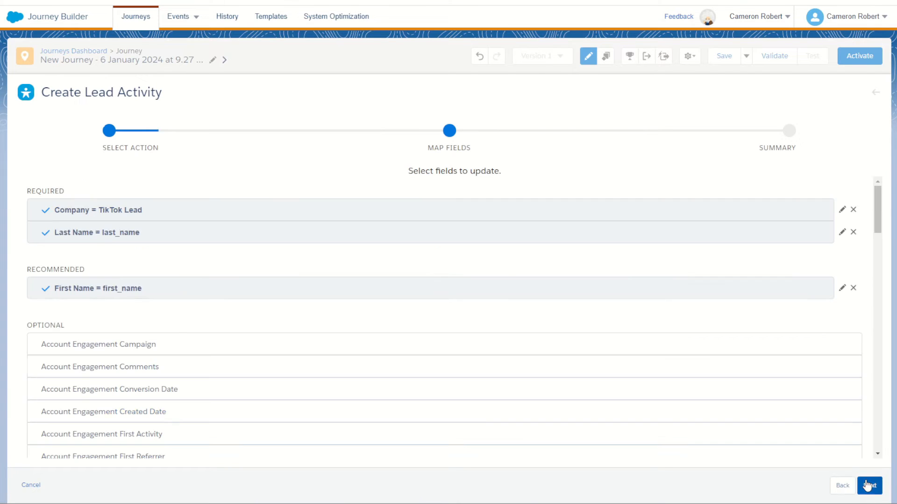
left_click(842, 232)
left_click(194, 235)
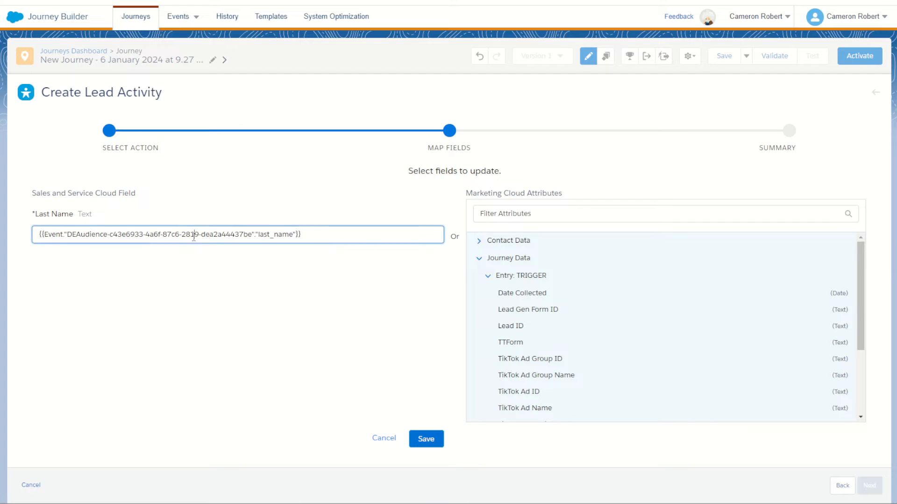
left_click_drag(38, 235, 316, 237)
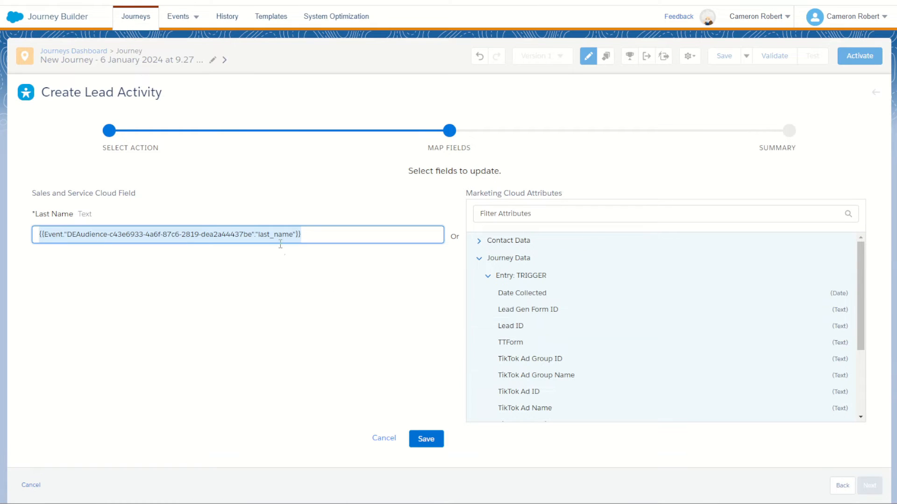
left_click_drag(312, 235, 37, 229)
left_click(426, 439)
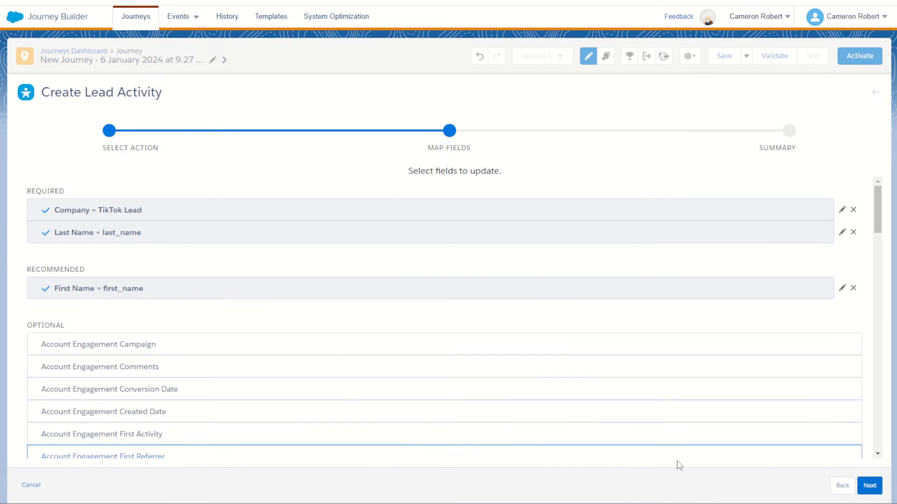
left_click(31, 484)
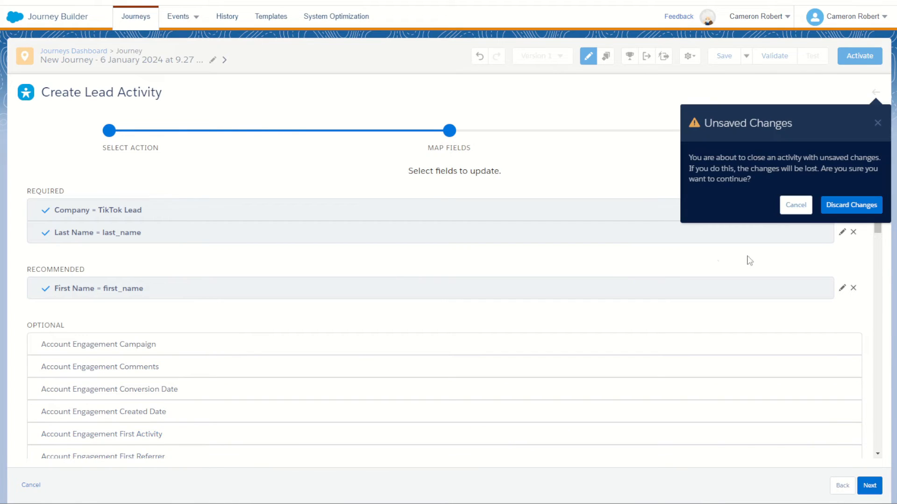
left_click(838, 205)
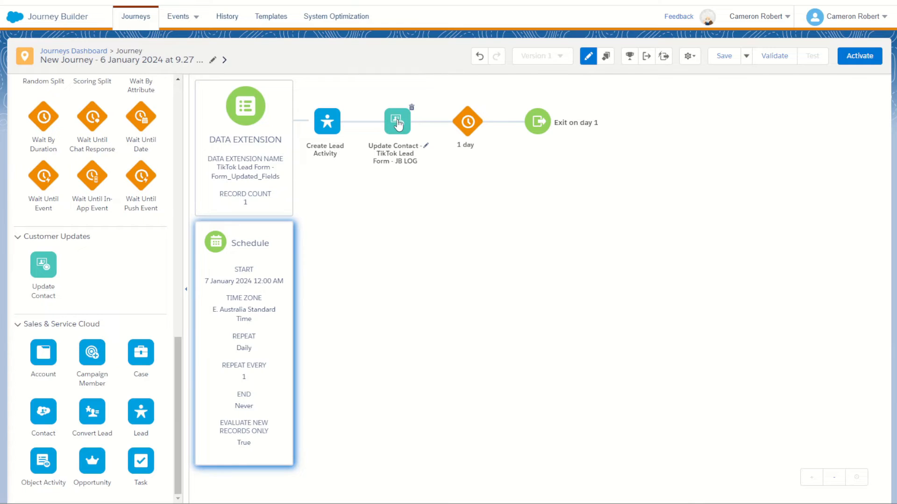
- Reopen the Update Contact activity's attribute values and add Lead ID as a second attribute
left_click(398, 125)
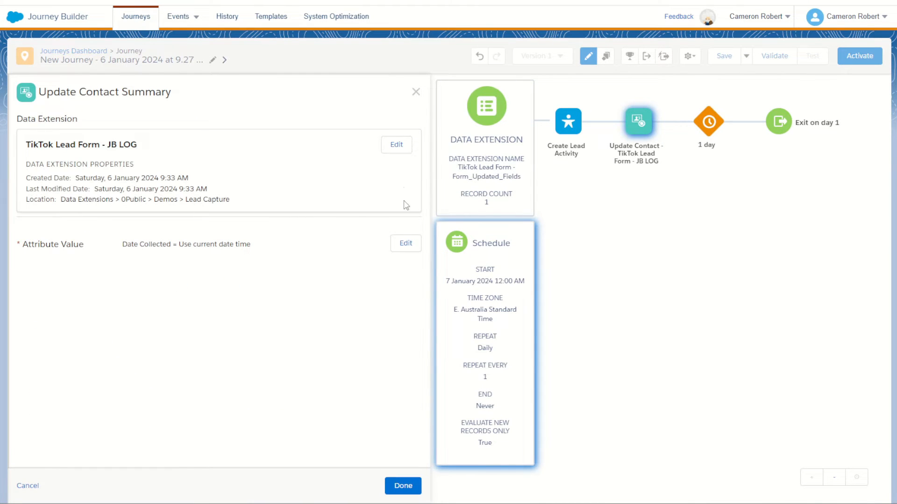
left_click(406, 243)
left_click(137, 181)
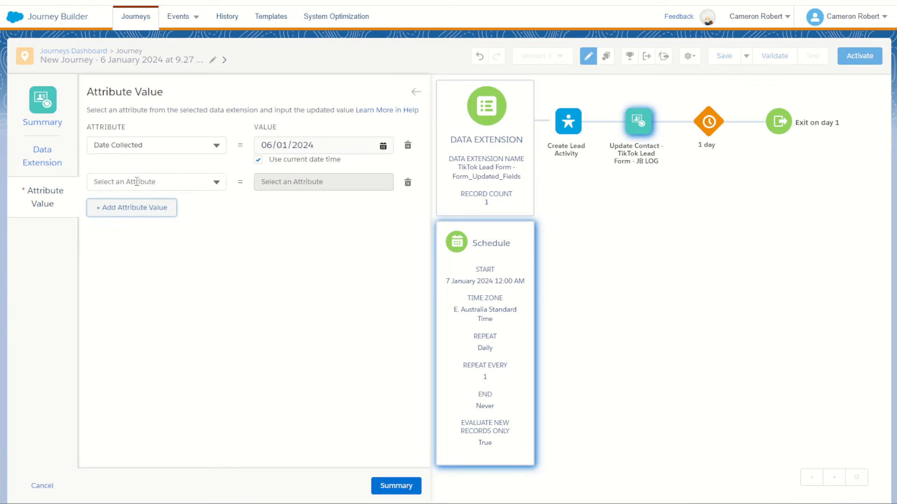
left_click(169, 184)
left_click(144, 222)
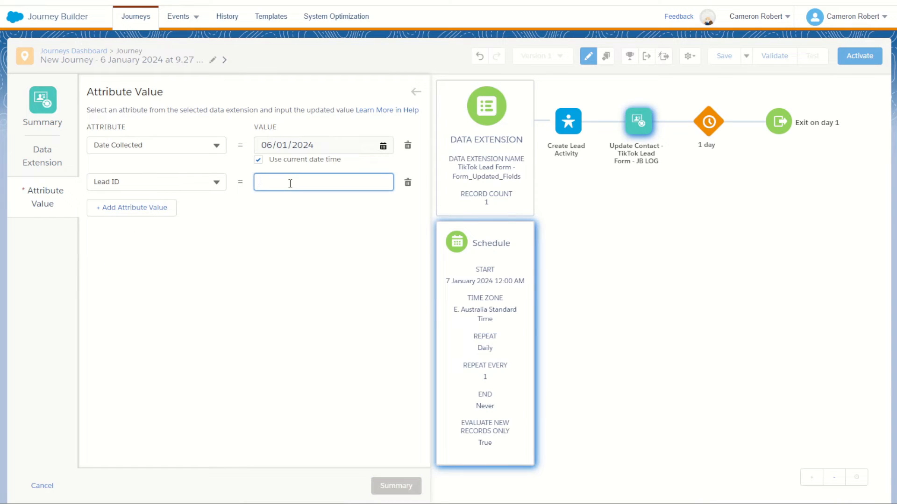
- Paste the copied expression as the Lead ID value, replace last_name with Lead ID in it, and save the activity
key("ctrl+v")
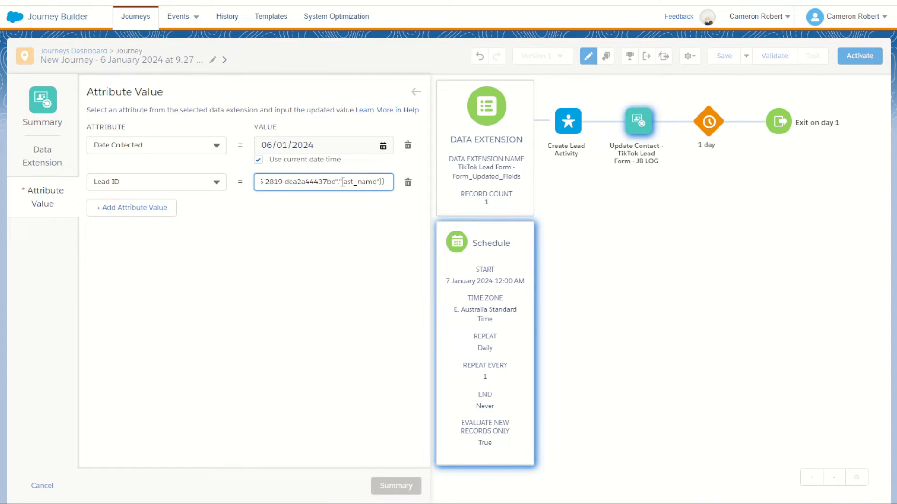
left_click_drag(342, 182, 379, 183)
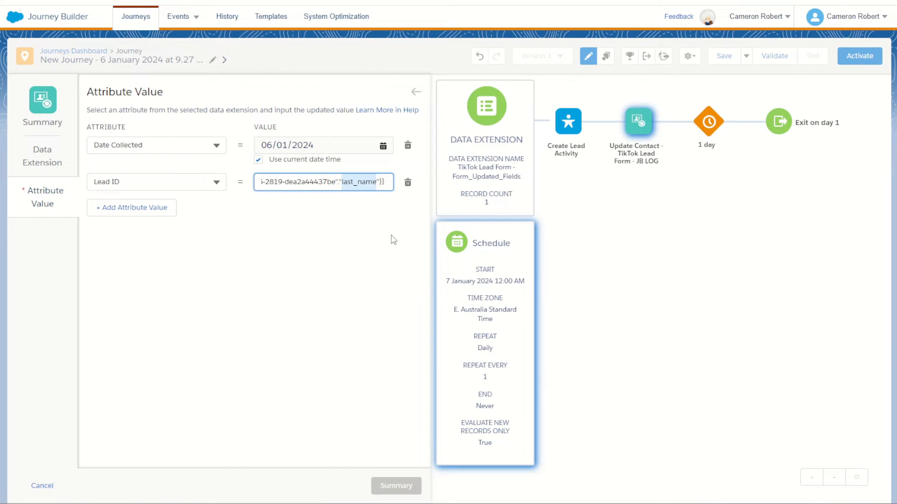
type("Lead ID")
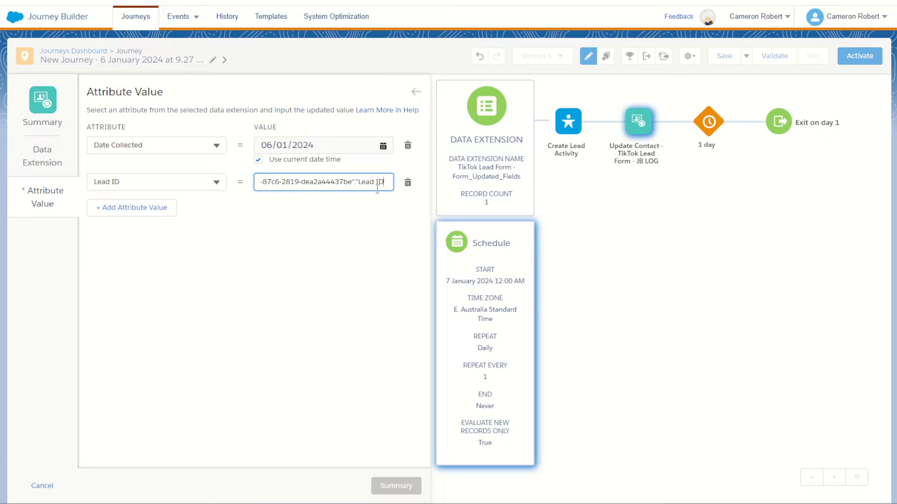
left_click_drag(367, 181, 401, 185)
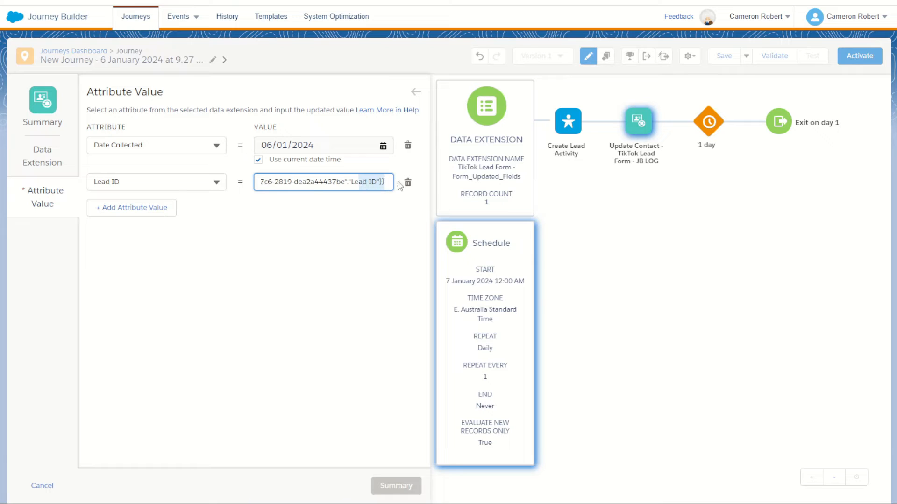
left_click(369, 185)
left_click(379, 241)
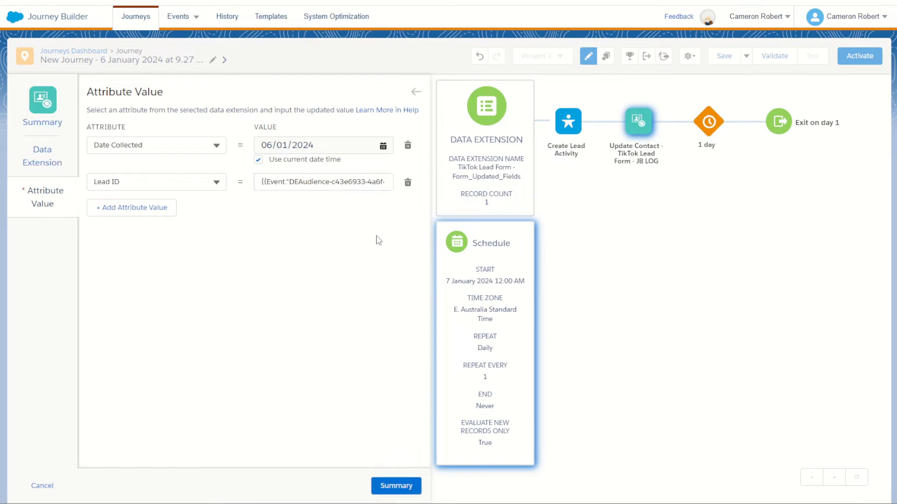
left_click(376, 485)
left_click(404, 486)
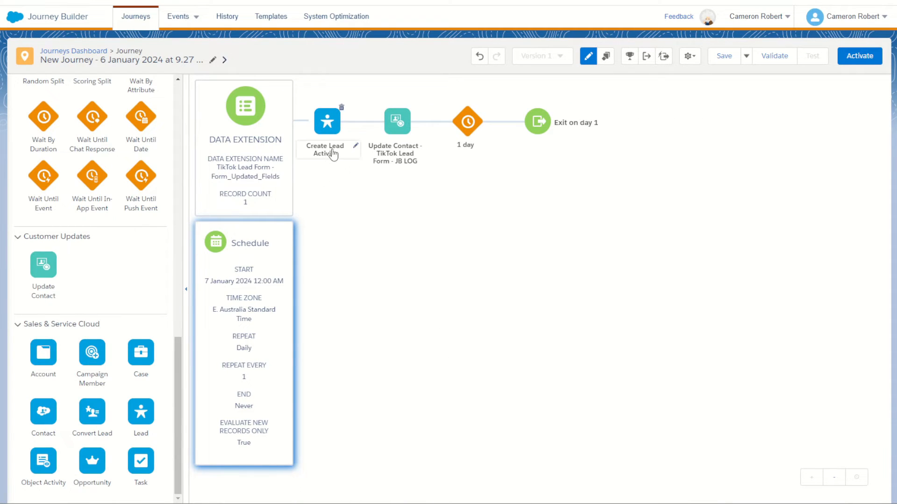
- Set the journey's wait activity duration to 1 minute
mouse_move(316, 142)
mouse_move(410, 161)
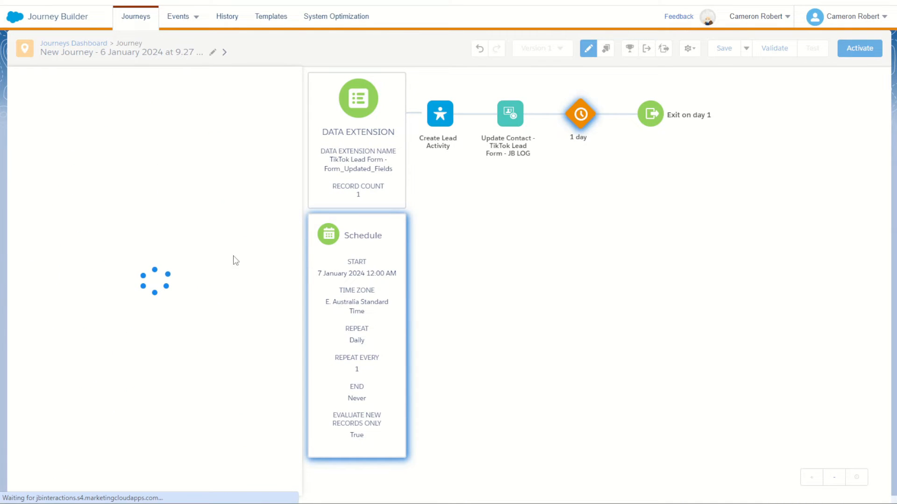
left_click(110, 146)
left_click(116, 177)
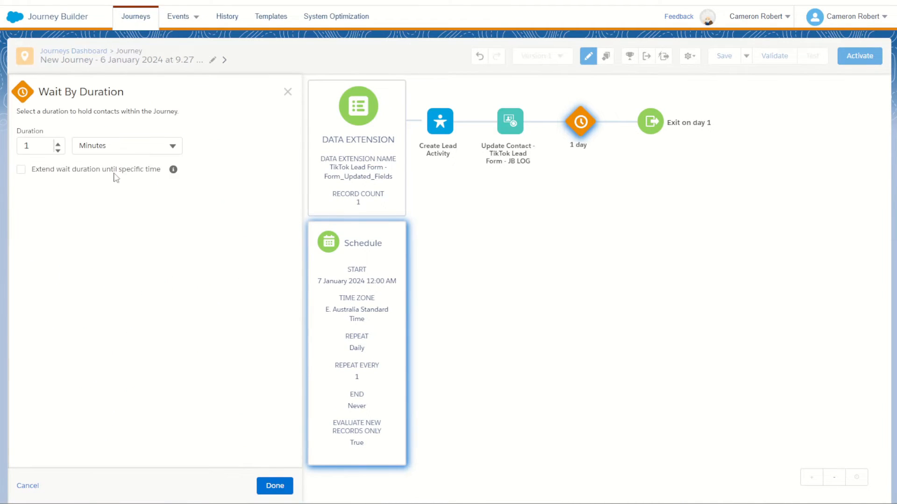
left_click(274, 486)
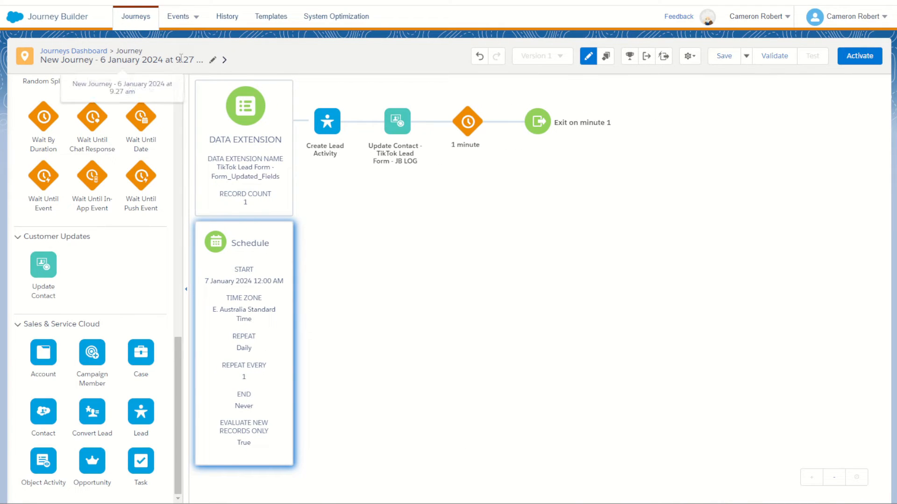
- Rename the journey as TikTok Lead JB and save it
left_click(212, 59)
type("T")
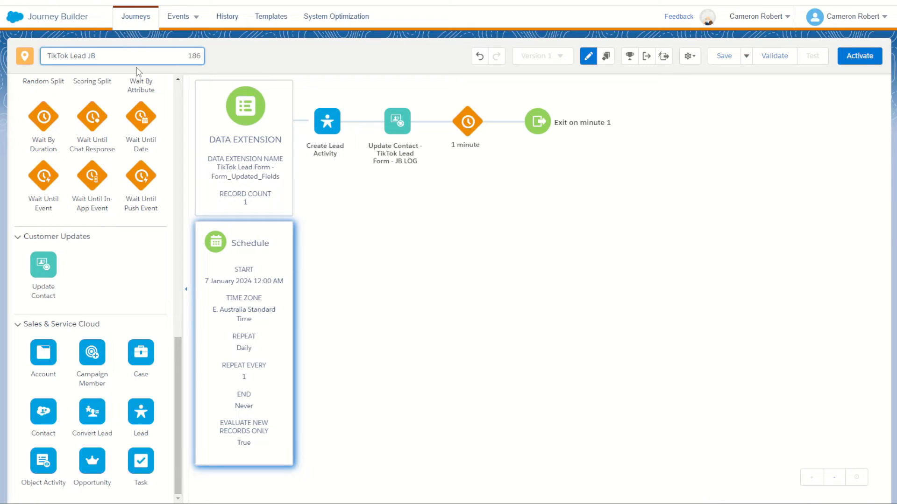
type("ikTok Lead JB")
left_click(456, 236)
left_click(724, 56)
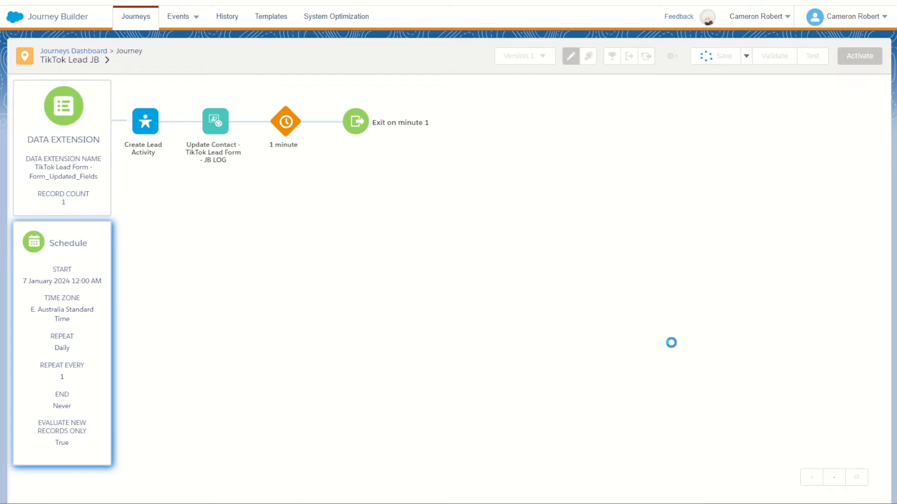
- Validate the journey and resolve the entry mode error with No re-entry, using the entry source's email attribute as default email address
left_click(775, 56)
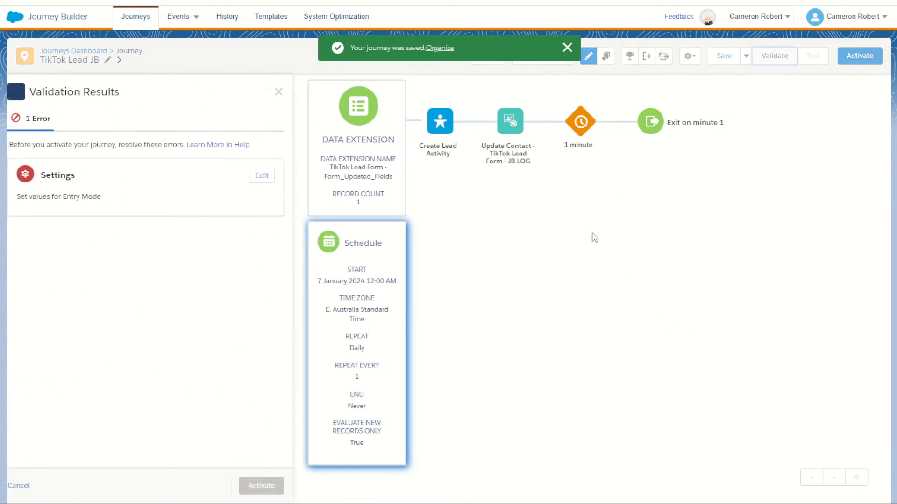
left_click(271, 177)
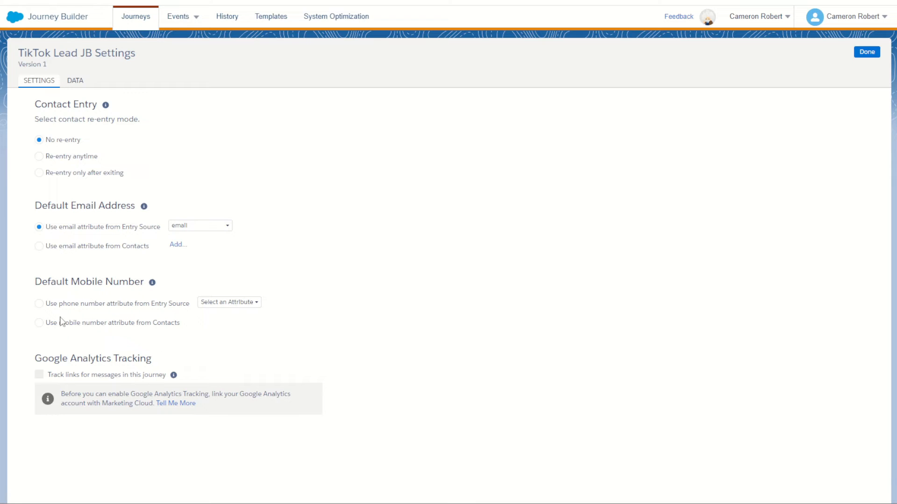
left_click(867, 52)
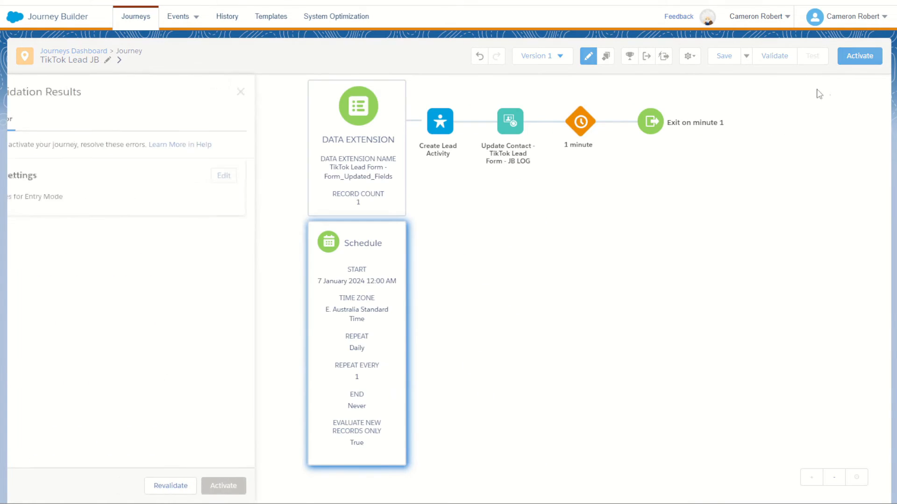
left_click(233, 486)
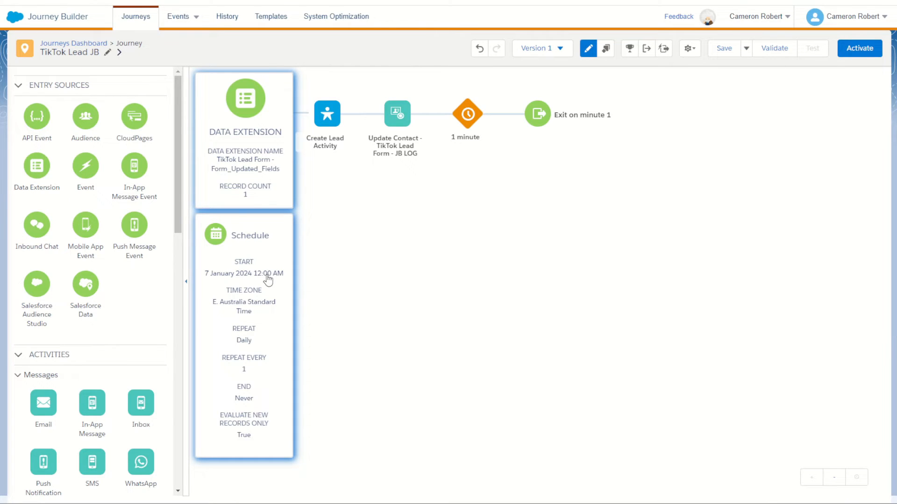
- Change the journey's schedule type from Recurring to Run Once so that it runs on activation
left_click(244, 260)
left_click(414, 128)
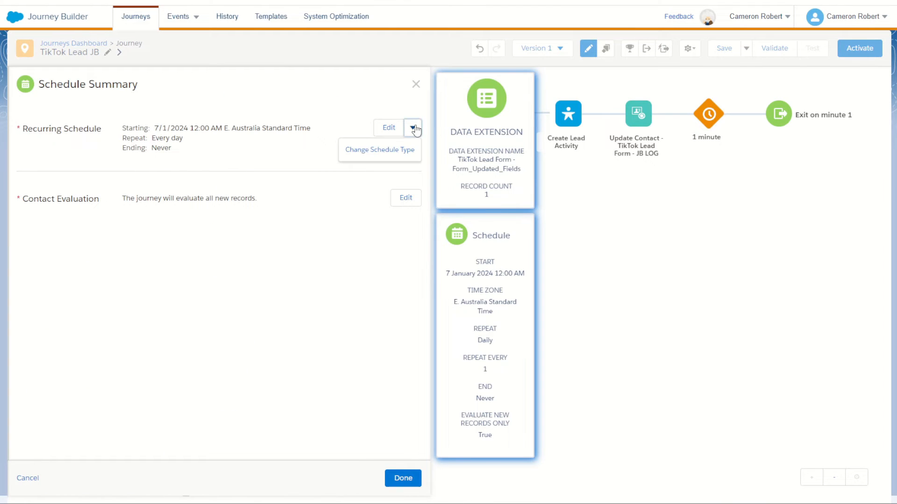
left_click(397, 150)
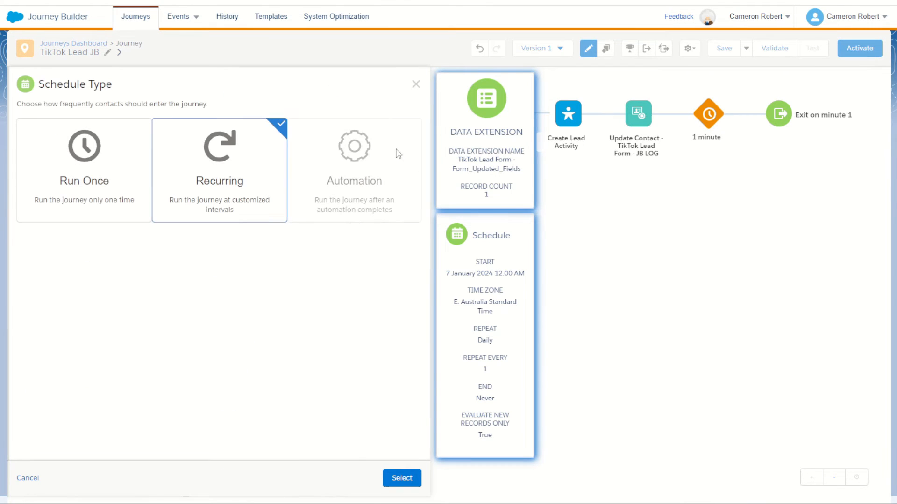
left_click(96, 203)
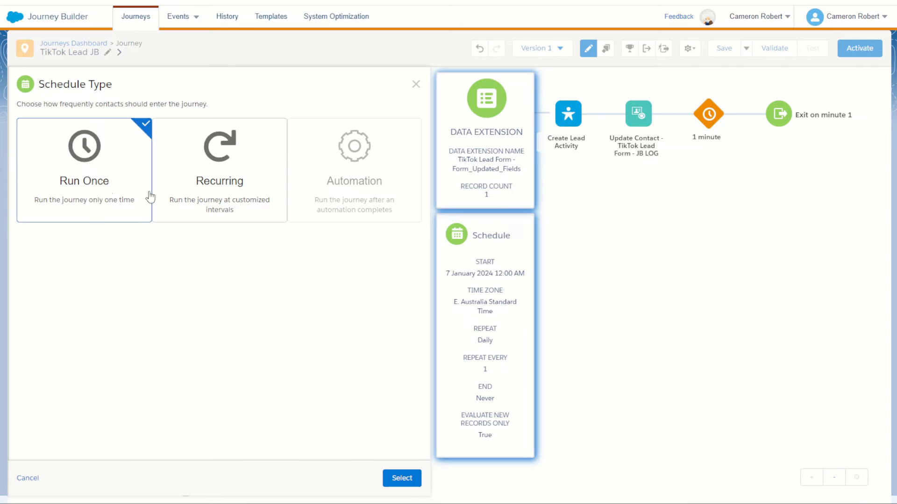
left_click(406, 482)
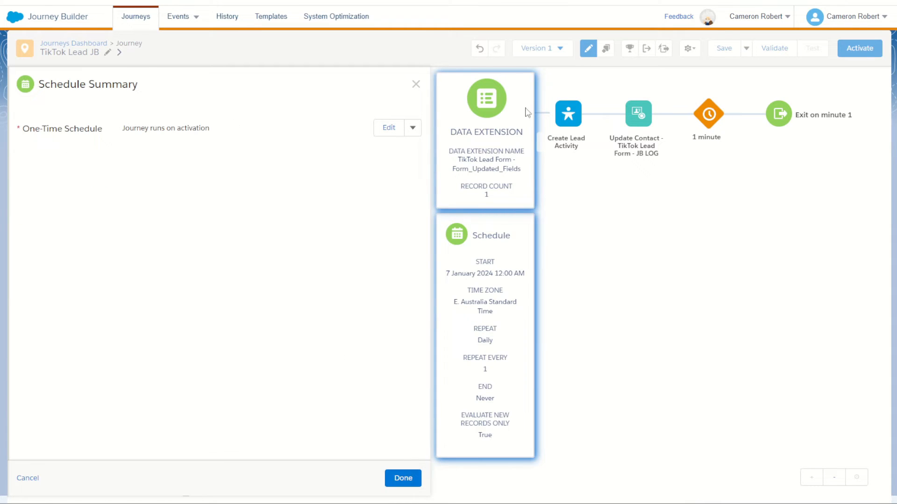
left_click(405, 478)
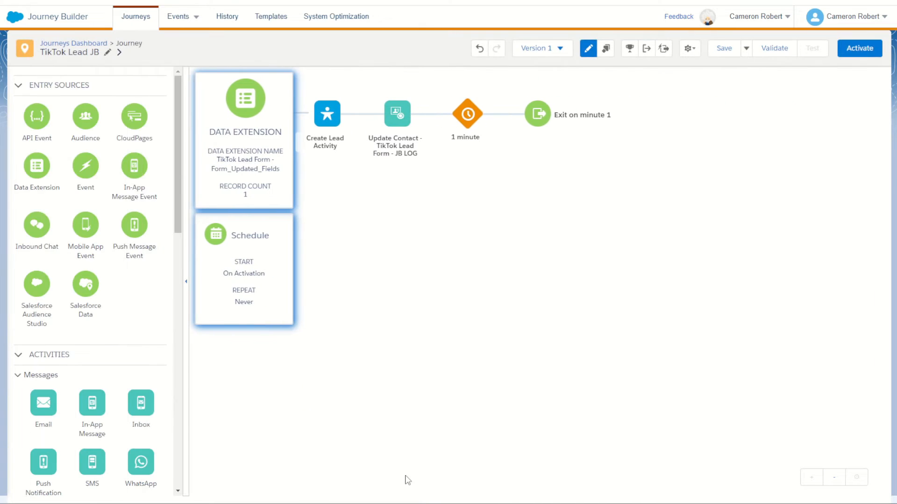
- Save the TikTok Lead JB journey, activate it and return to its canvas
left_click(724, 48)
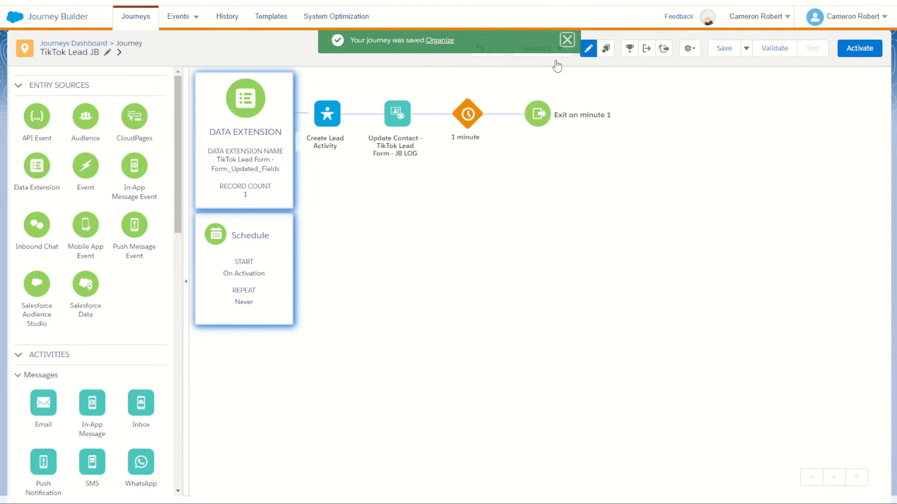
left_click(862, 48)
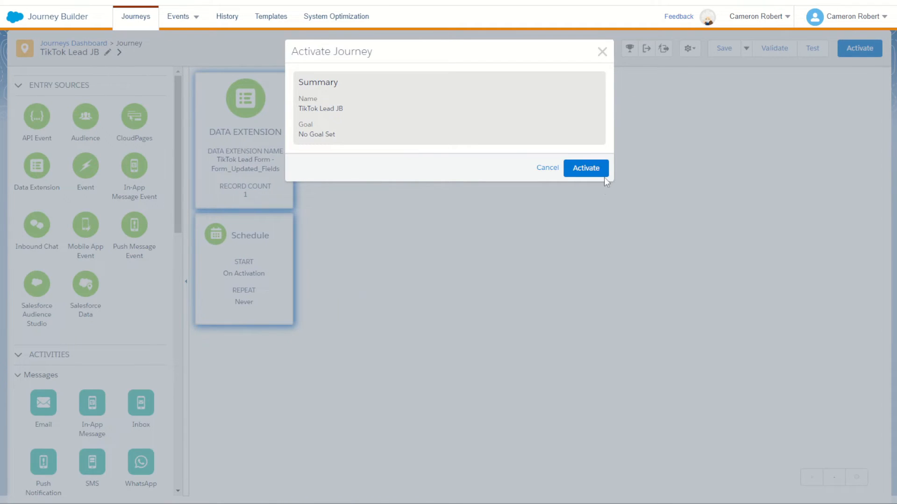
left_click(592, 169)
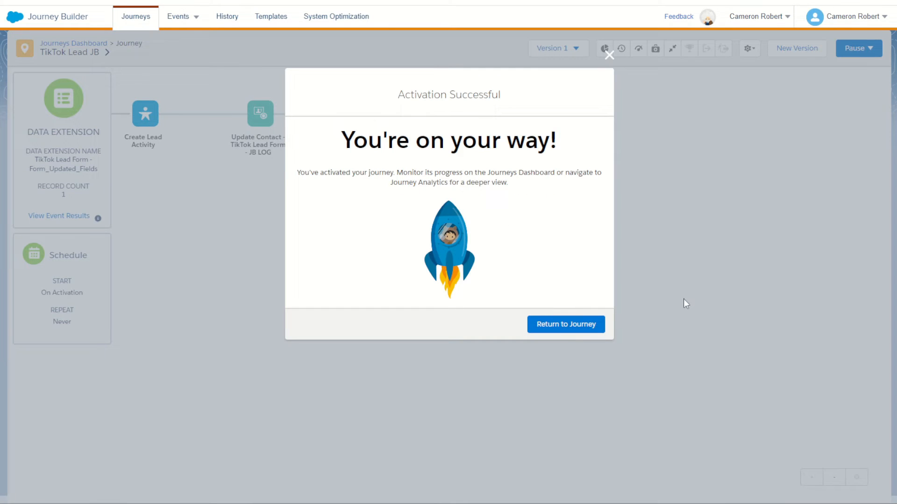
left_click(570, 327)
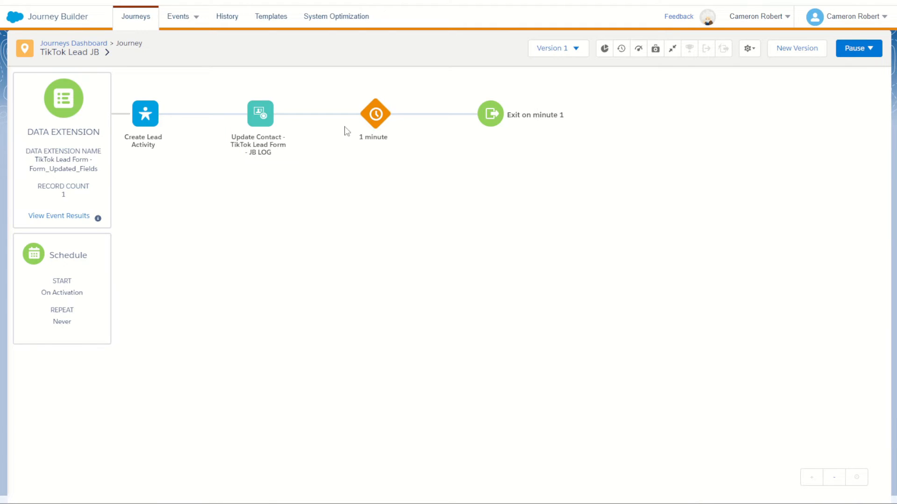
- View the journey's event results, check its status on the Journeys Dashboard and reopen TikTok Lead JB
left_click(47, 217)
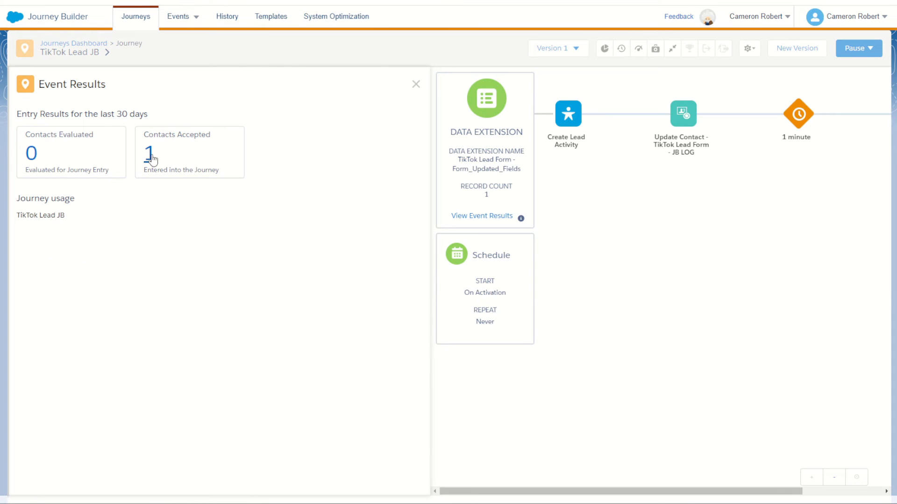
left_click(517, 221)
left_click(499, 218)
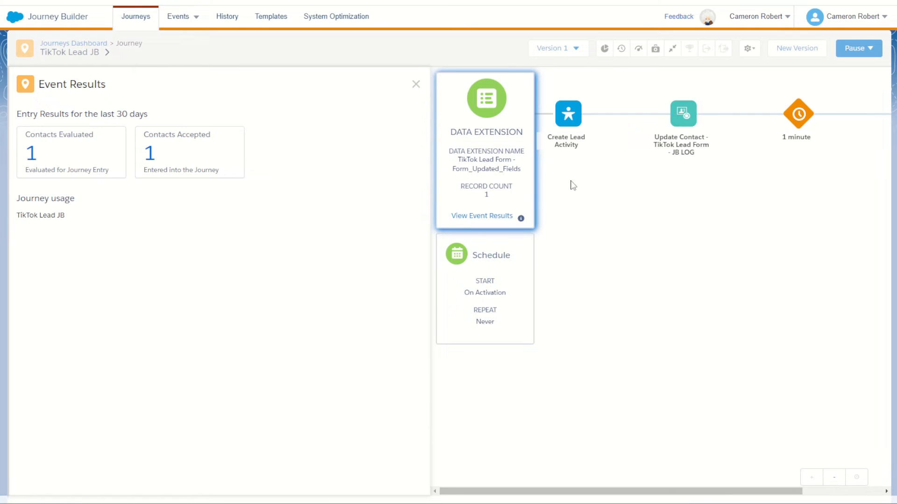
left_click(416, 84)
left_click(89, 45)
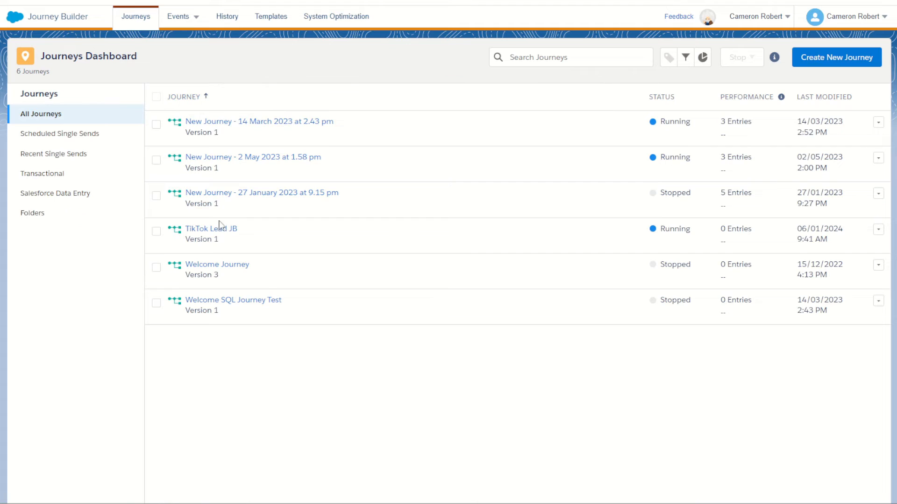
left_click(226, 230)
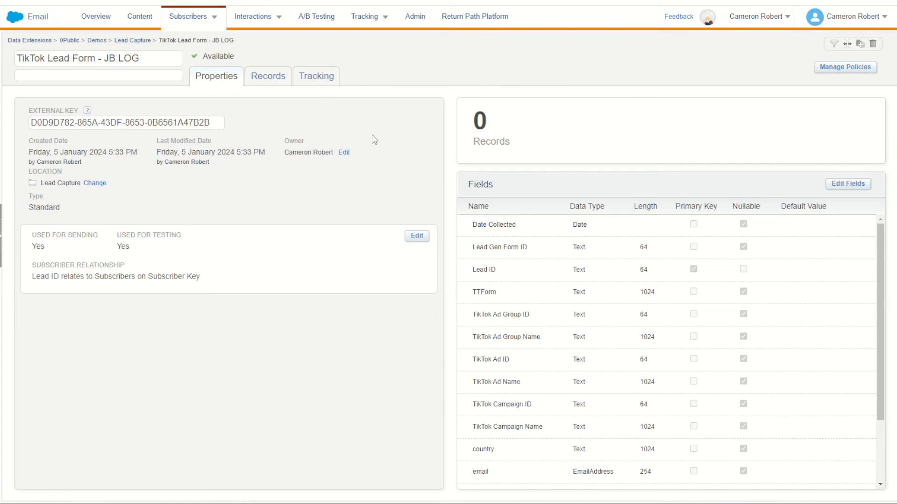
- Switch to Email Studio and examine the records of the TikTok Lead Form - Stage data extension in the Lead Capture folder
left_click(140, 41)
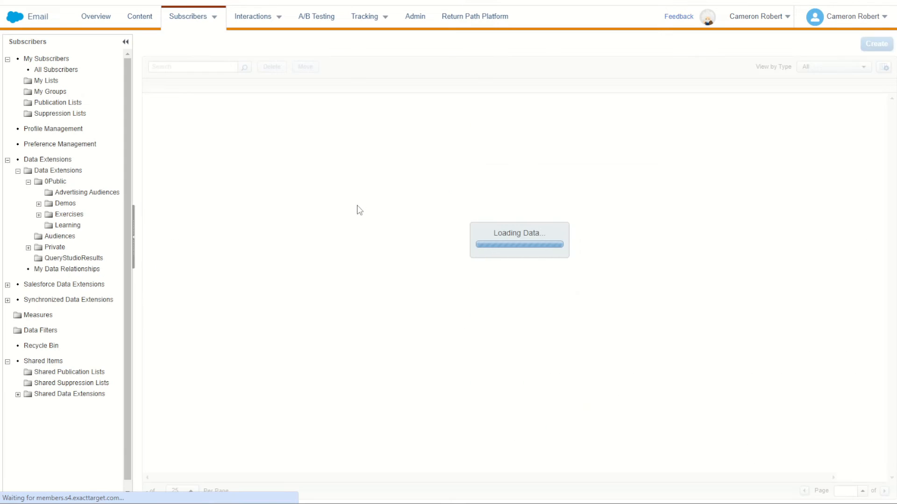
left_click_drag(262, 98, 248, 111)
left_click(446, 234)
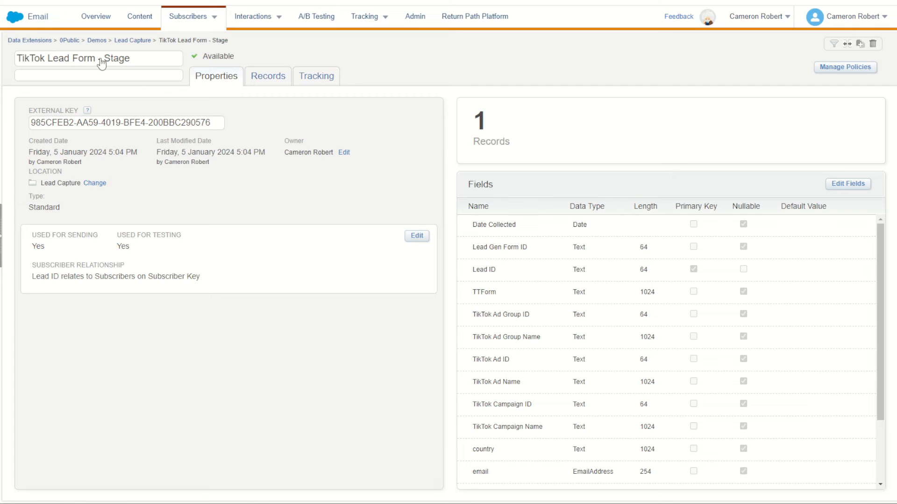
left_click(264, 83)
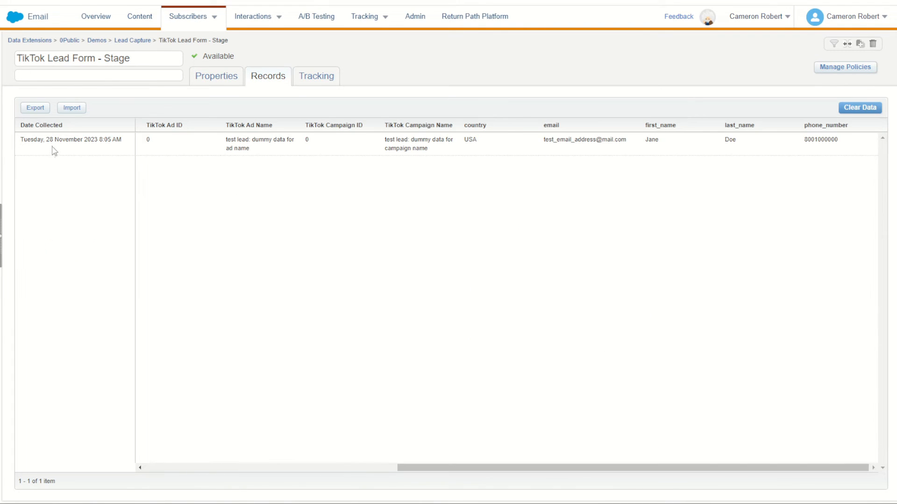
left_click_drag(540, 469, 276, 478)
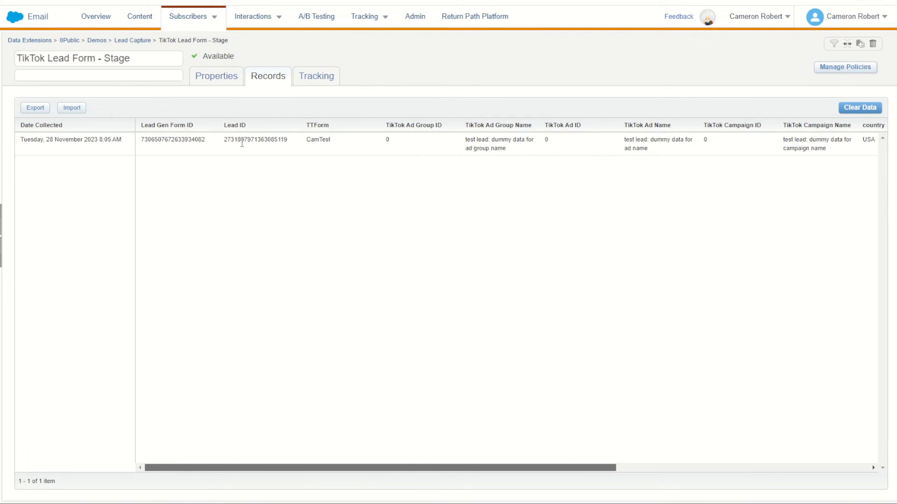
left_click_drag(322, 470, 671, 458)
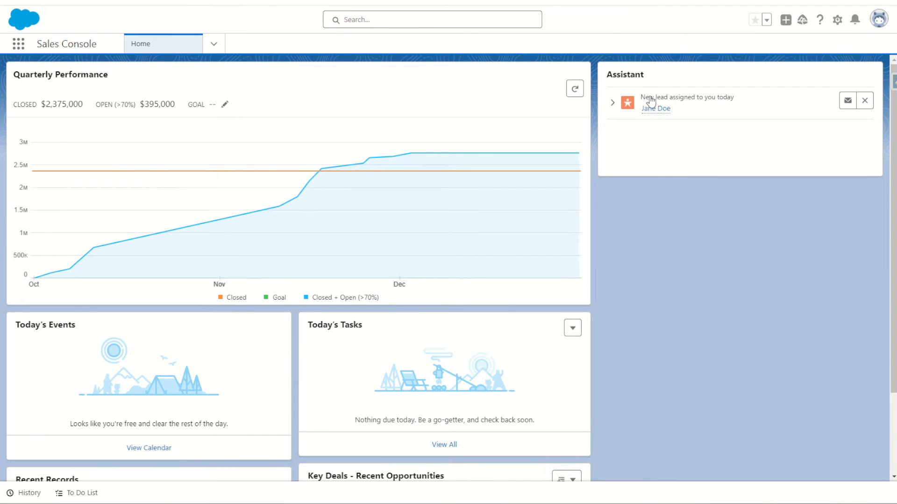
- Switch to the Salesforce Sales Console, preview the newly assigned lead and show the Today's Leads list view
mouse_move(652, 112)
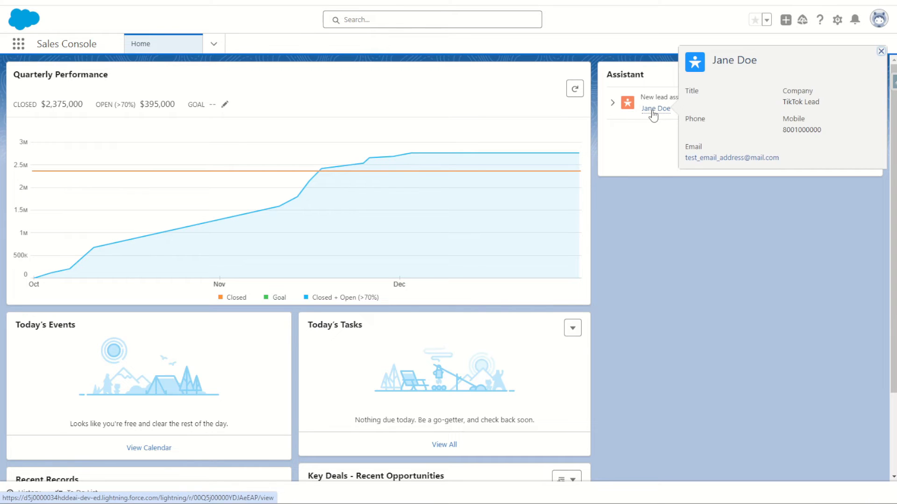
left_click(214, 44)
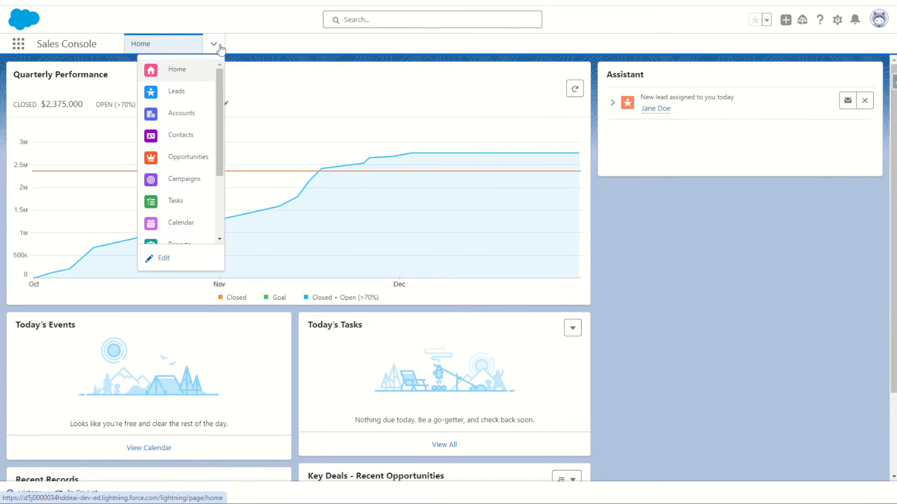
left_click(178, 90)
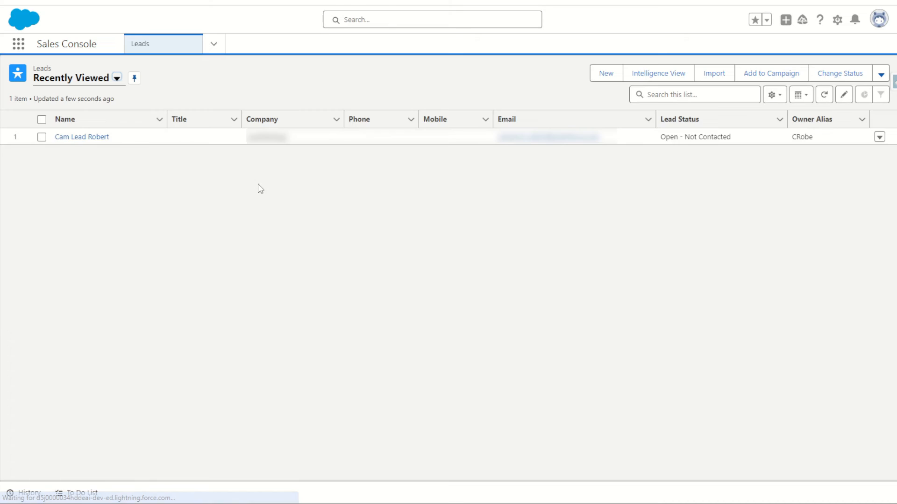
left_click(116, 78)
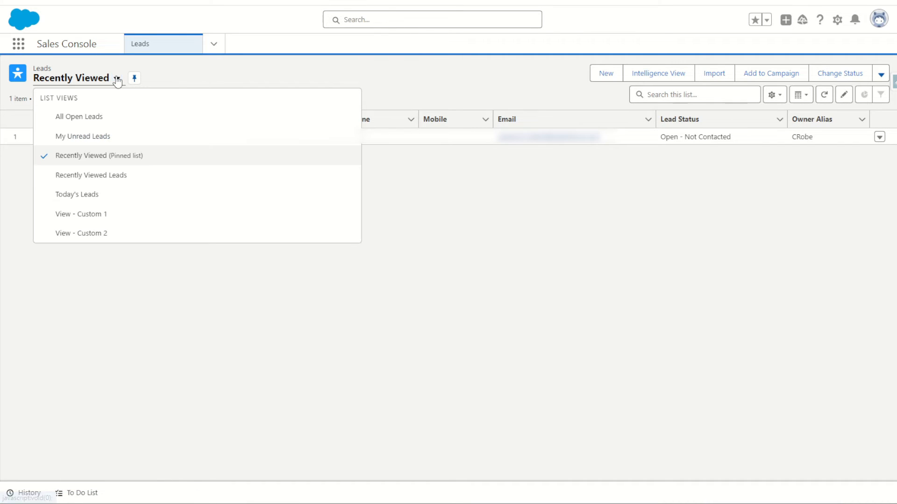
left_click(90, 198)
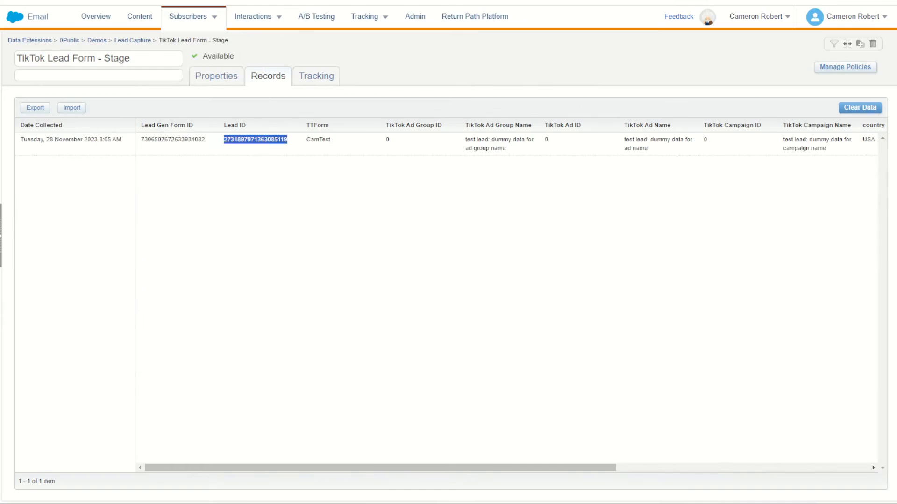
- In the TikTok Lead Form - Stage data extension, check how Lead ID relates to Subscriber Key and find the record's Lead ID
left_click(270, 247)
left_click(213, 78)
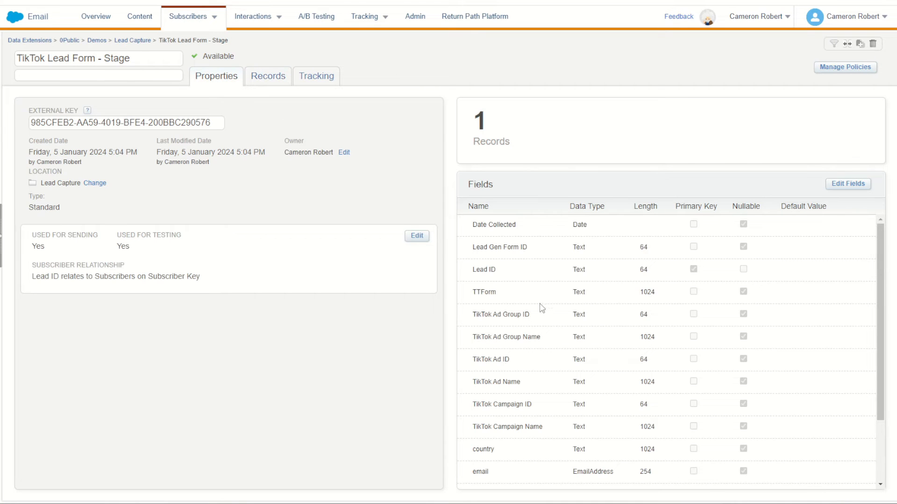
left_click_drag(477, 270, 498, 270)
left_click_drag(41, 276, 59, 277)
left_click_drag(158, 277, 201, 277)
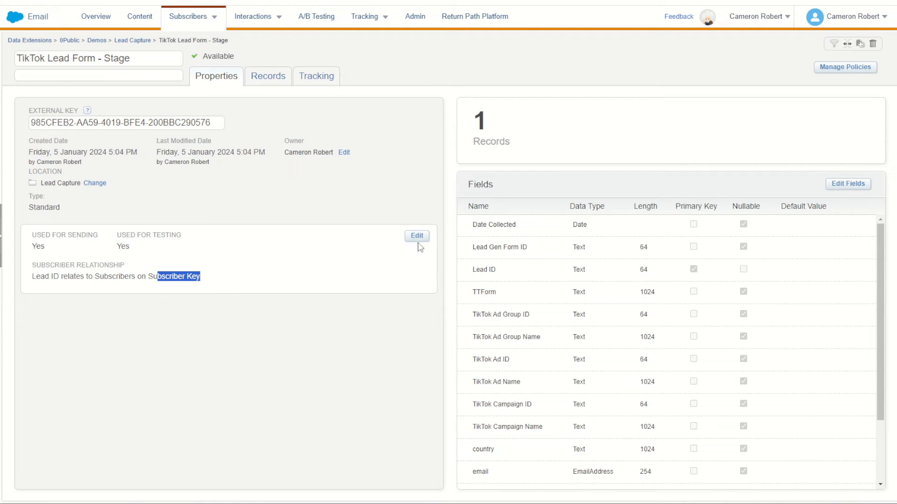
left_click(260, 77)
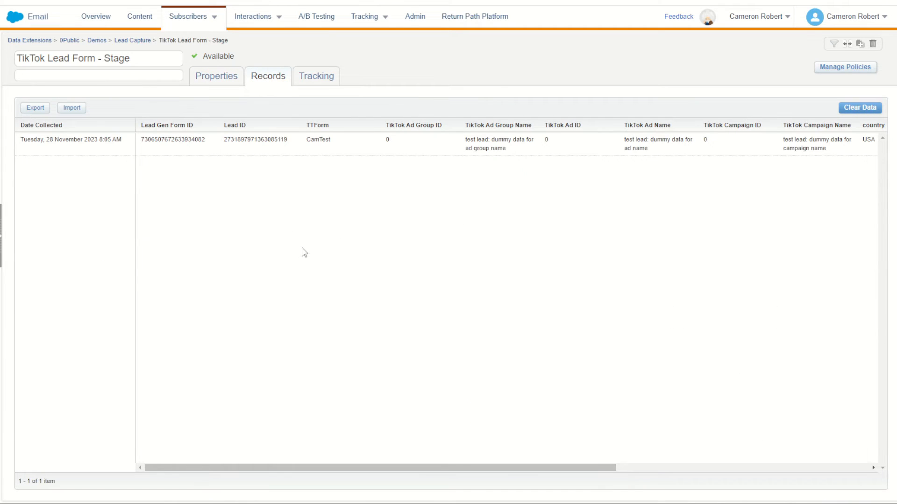
left_click_drag(224, 140, 301, 141)
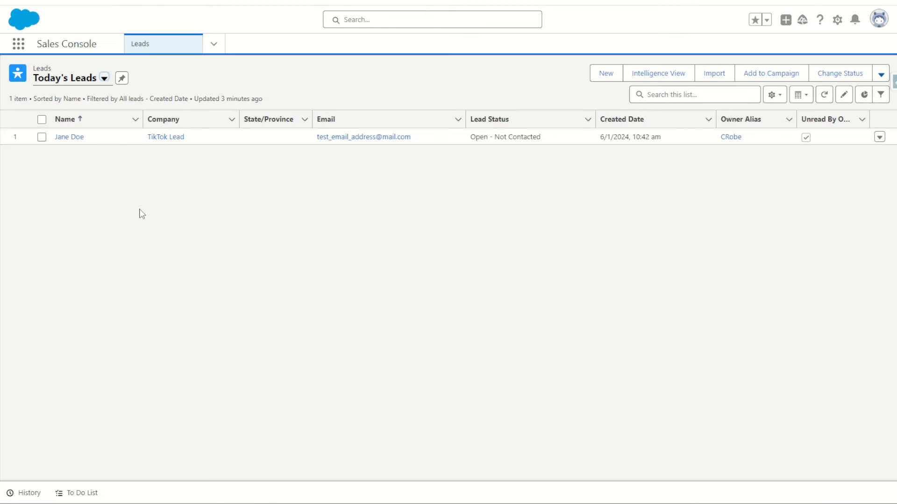
- Switch to the Salesforce Sales Console and open the TikTok lead's record from Today's Leads
left_click(74, 138)
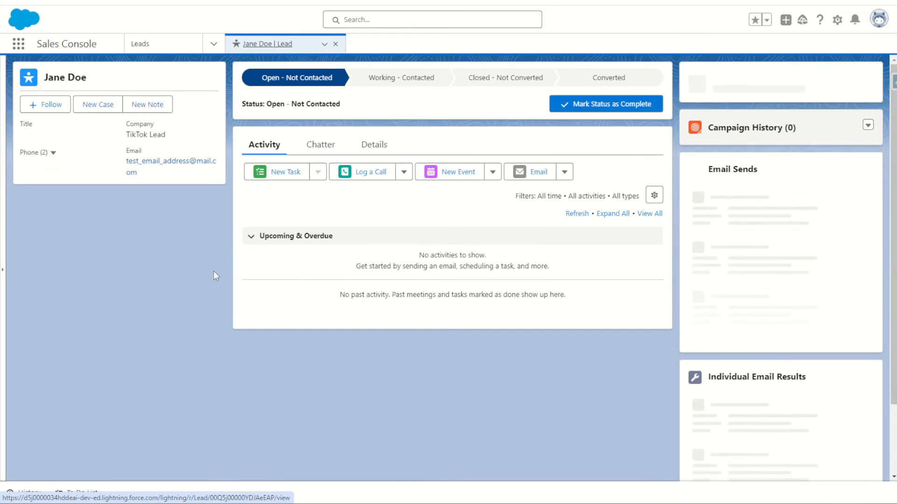
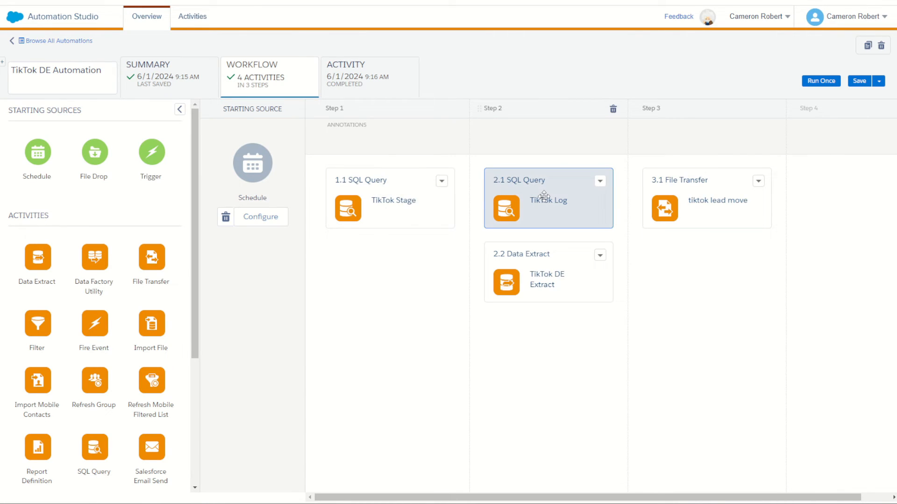
- Delete the TikTok DE Extract data extract and the tiktok lead move file transfer from the automation's workflow
left_click(599, 257)
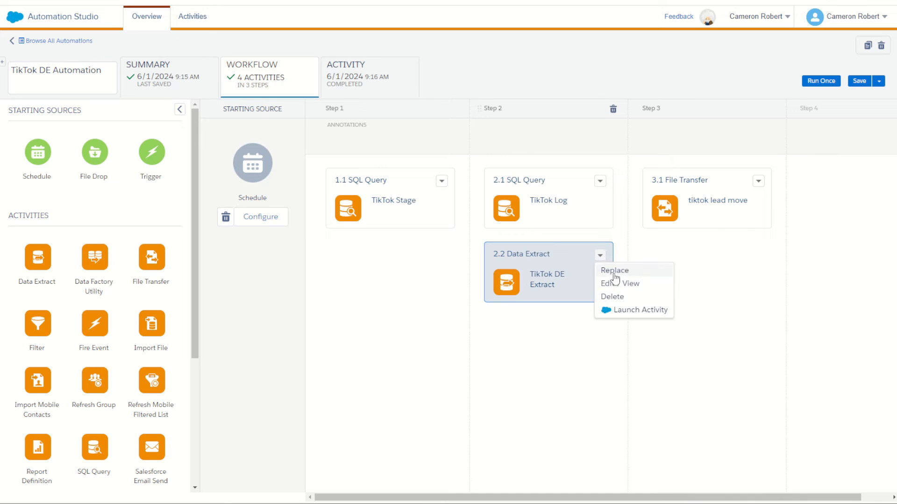
left_click(613, 296)
left_click(586, 307)
left_click(759, 181)
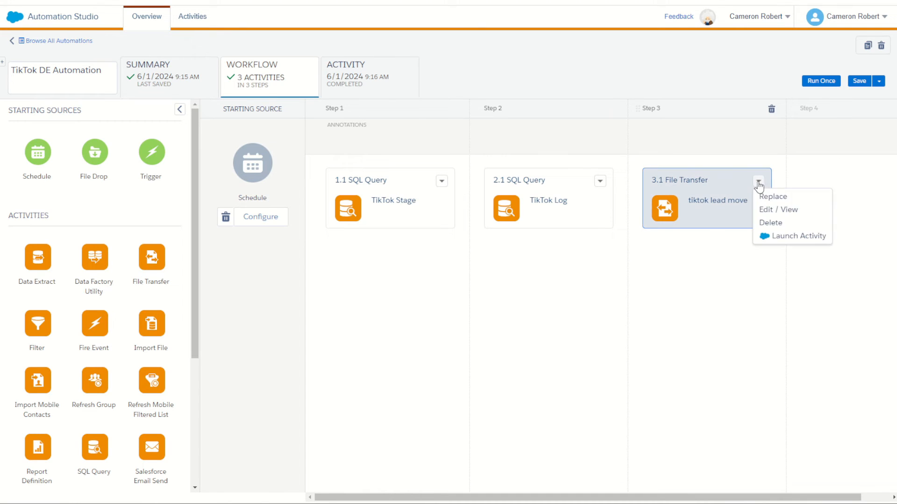
left_click(773, 223)
left_click(747, 236)
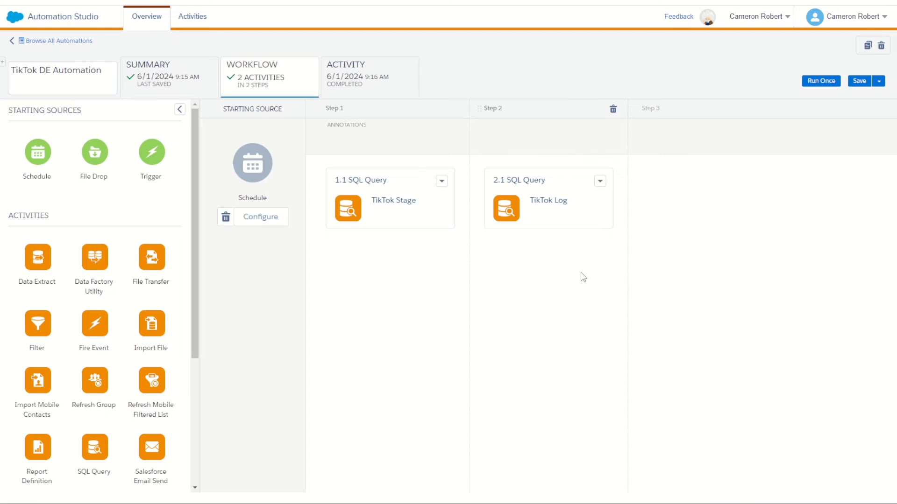
- Insert a Script activity as its own step between TikTok Stage and TikTok Log and start creating a new script for it
scroll(138, 308, "down", 2)
scroll(137, 308, "down", 4)
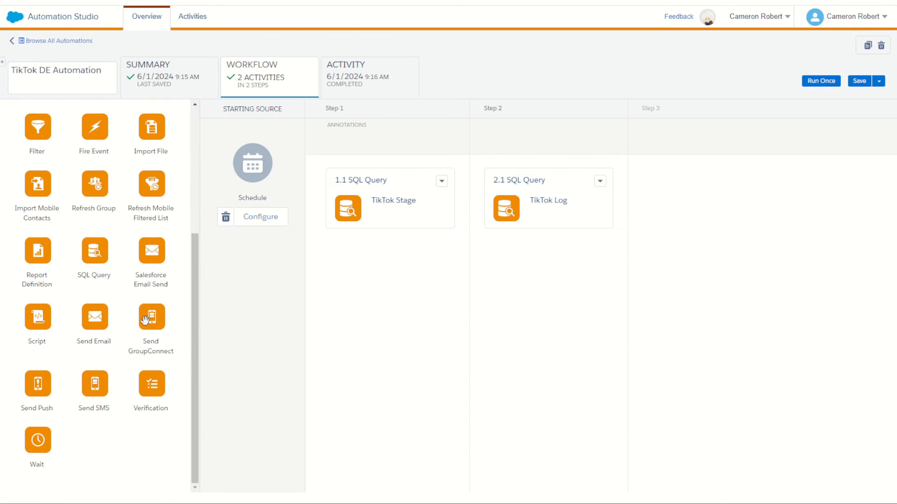
left_click_drag(40, 320, 473, 208)
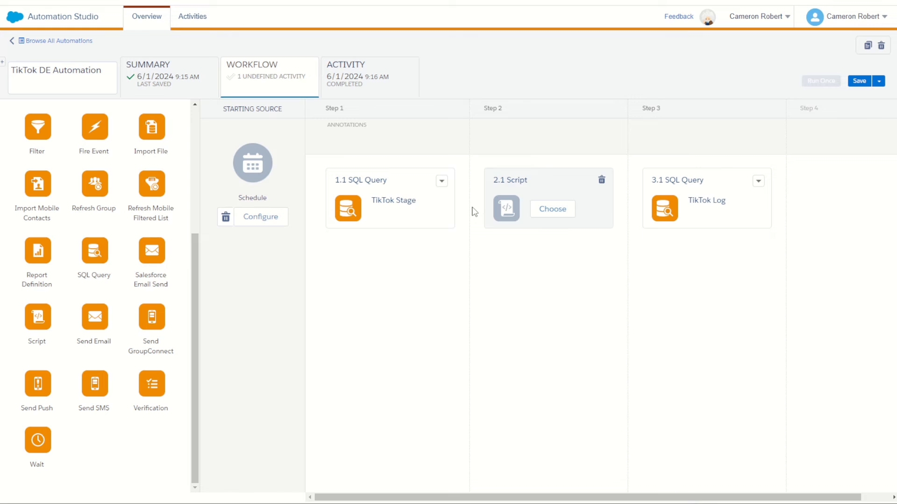
left_click(553, 209)
left_click(718, 85)
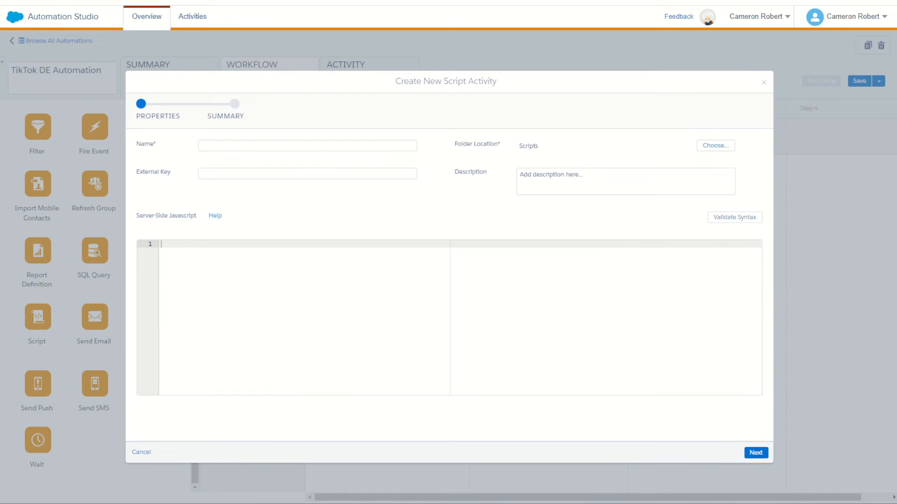
- Name the new script activity SSJS TikTok and place the cursor in its Server-Side Javascript editor
left_click(322, 145)
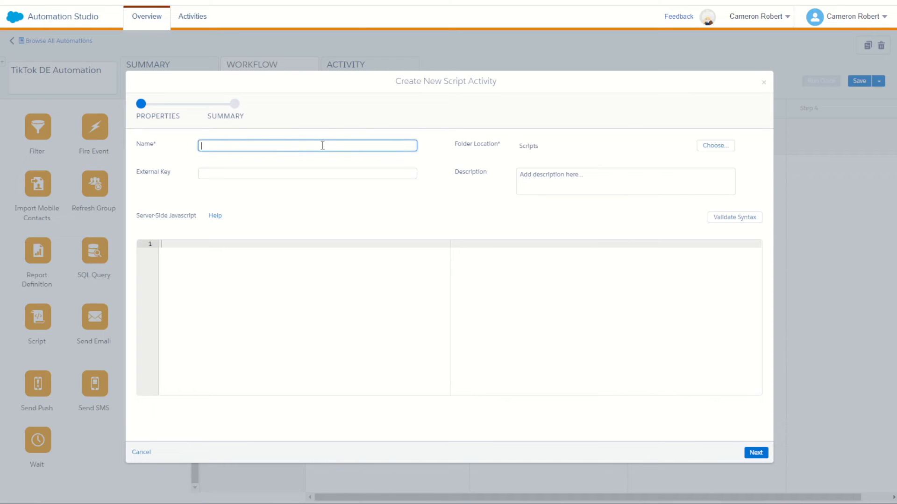
type("SSJS TikTok")
left_click(295, 287)
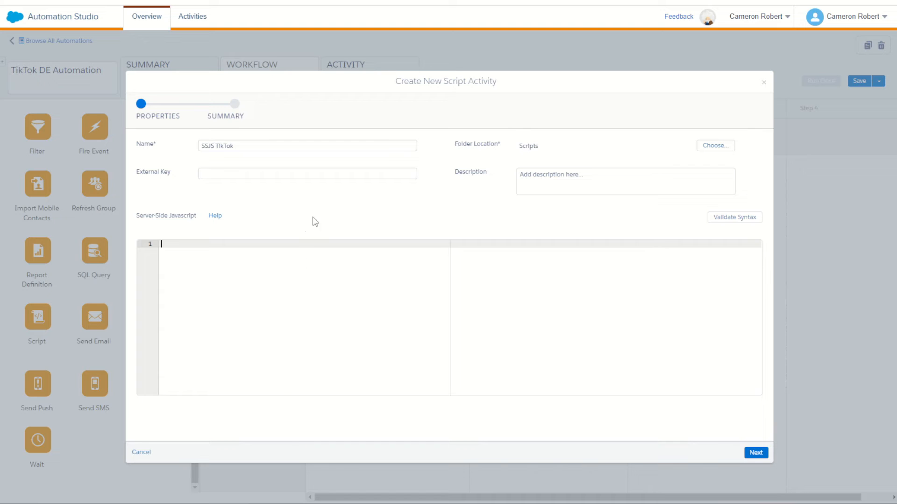
- Switch to GitHub Gist, open the SSJS: Baseplate snippet and copy its complete code
left_click(255, 1)
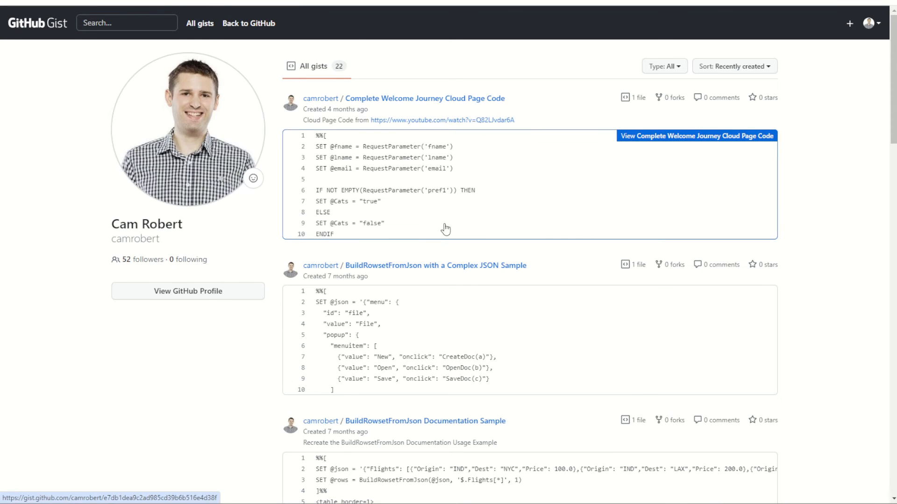
scroll(413, 145, "down", 8)
scroll(415, 146, "down", 11)
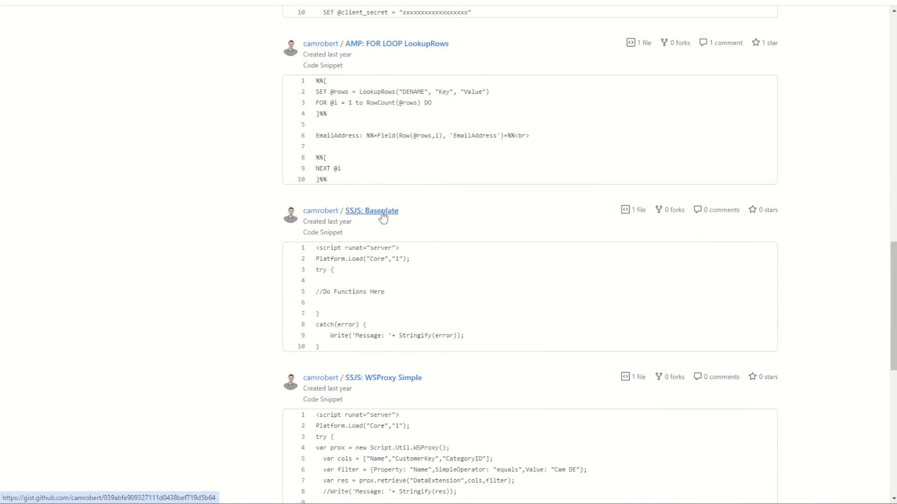
left_click(374, 316)
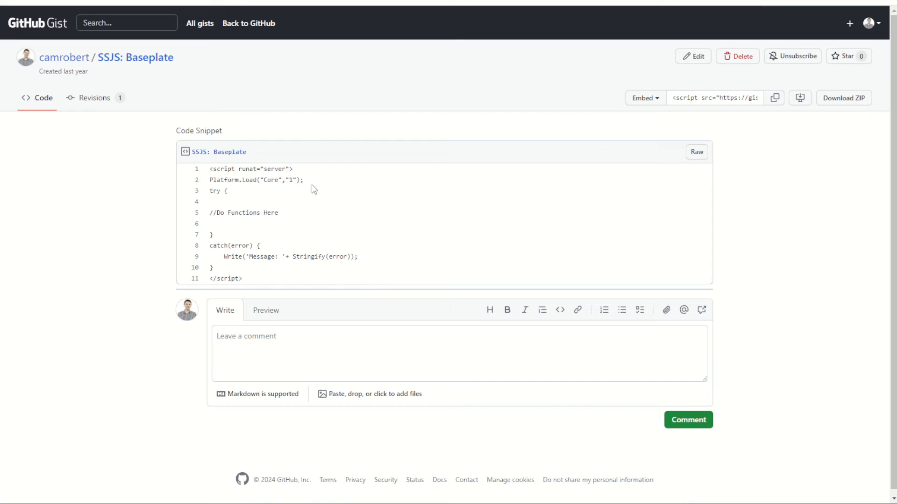
double_click(270, 181)
left_click(212, 193)
left_click_drag(211, 192, 246, 246)
left_click_drag(254, 284, 211, 173)
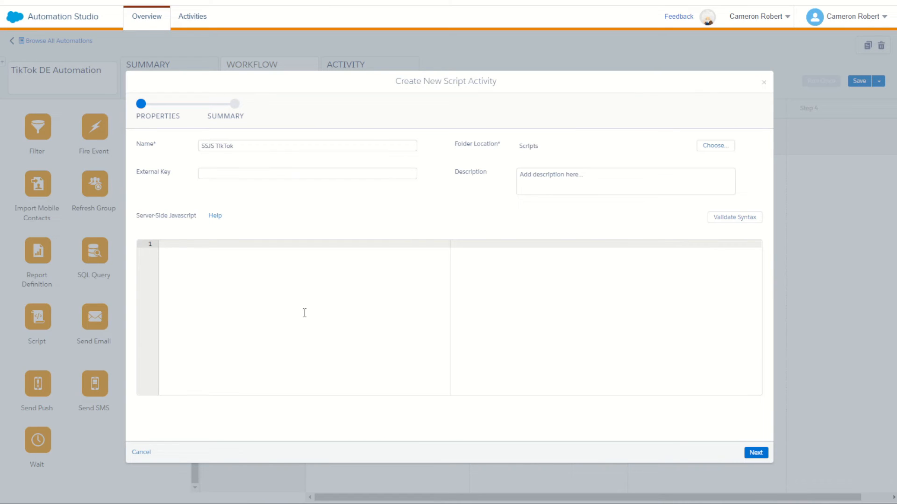
- Paste the baseplate code into the SSJS TikTok script and replace the "//Do Functions Here" comment with blank lines
type("<script runat=\"server\"> Platform.Load(\"Core\",\"1\"); try {  //Do Functions Here  } catch(error) {     Write('Message: '+ Stringify(error)); } </script>")
left_click_drag(234, 275, 163, 271)
key("Return")
key("Return")
key("Return")
left_click(192, 278)
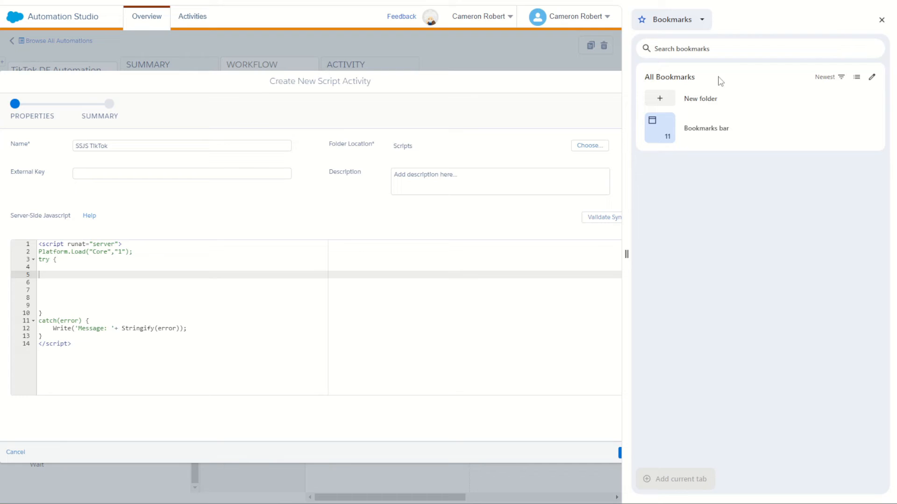
- Open SFMC Companion beside the script, search its functions for "retri" and expand the SSJS Rows Retrieve entry
left_click(700, 23)
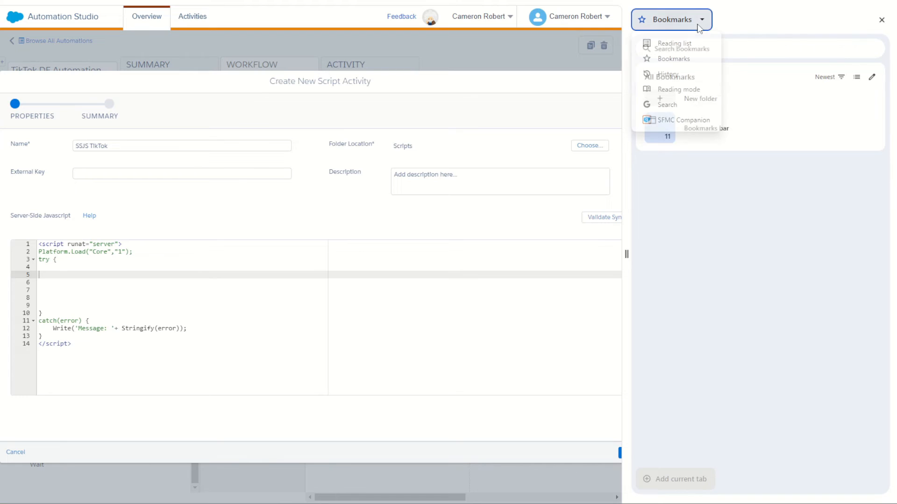
left_click(693, 119)
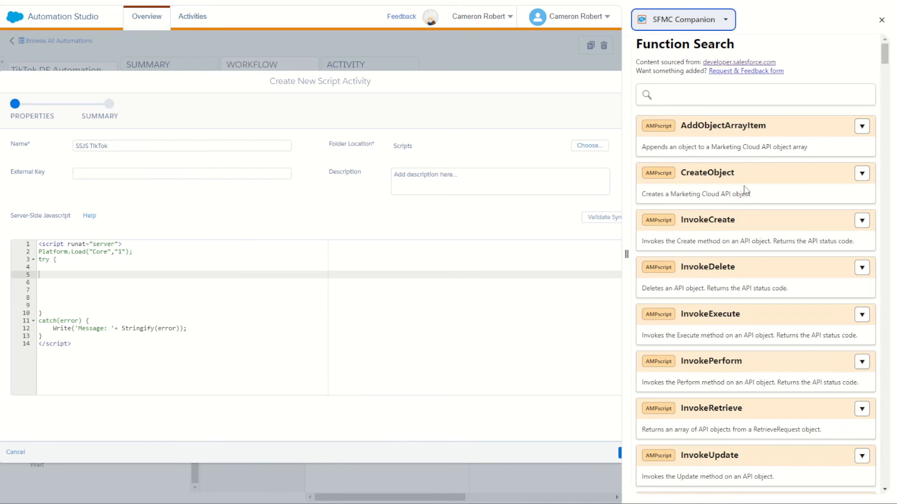
left_click(720, 94)
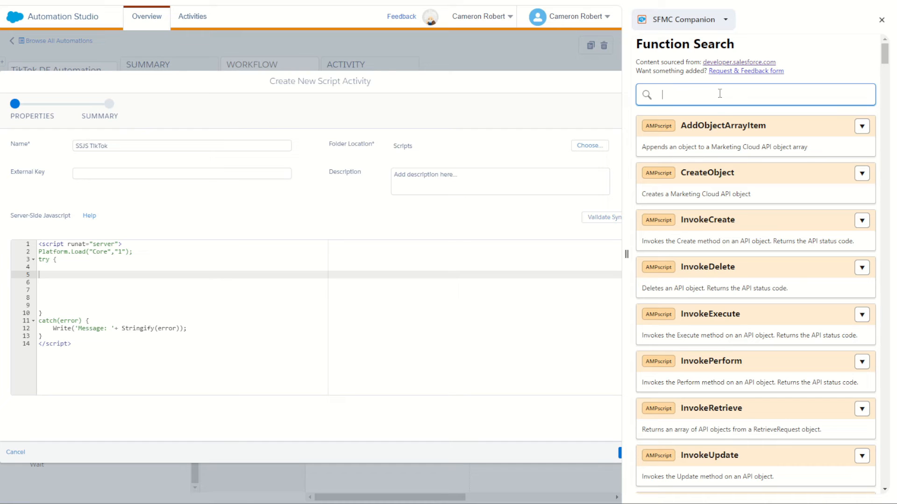
type("retri")
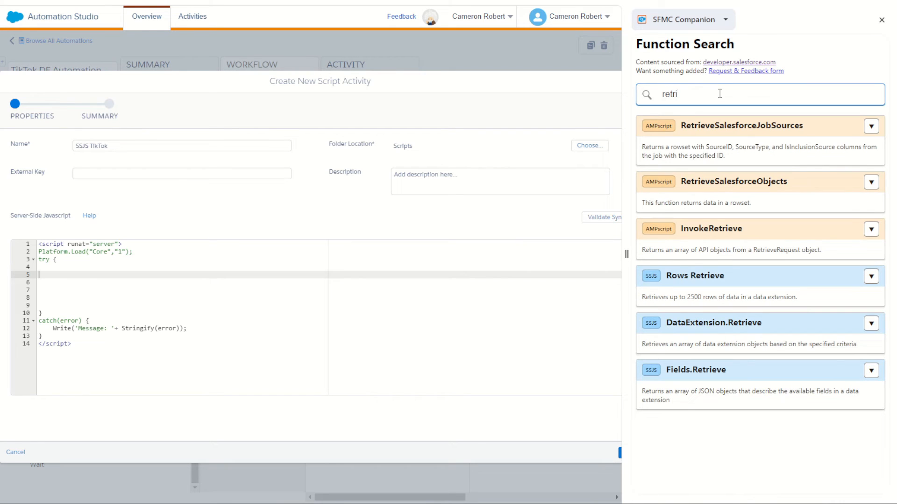
left_click(871, 277)
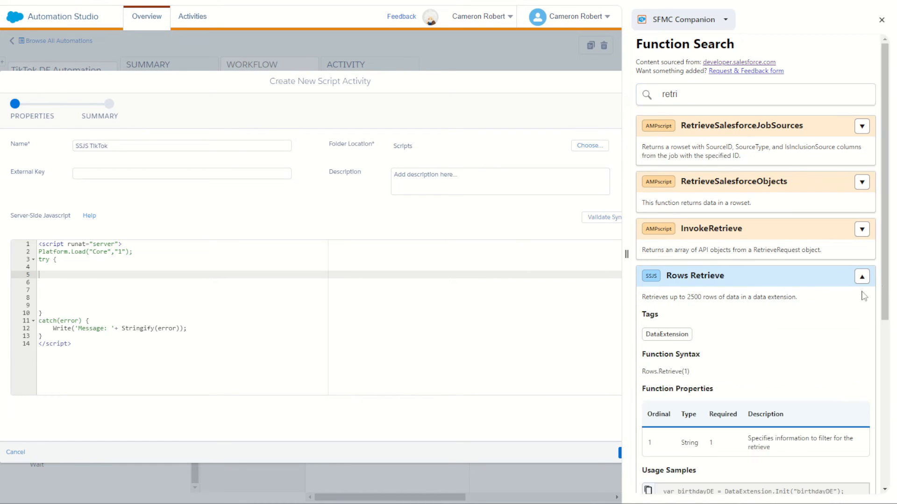
- Copy the unfiltered Rows Retrieve usage sample and paste it into the script's try block
scroll(860, 295, "down", 5)
left_click_drag(801, 281, 703, 273)
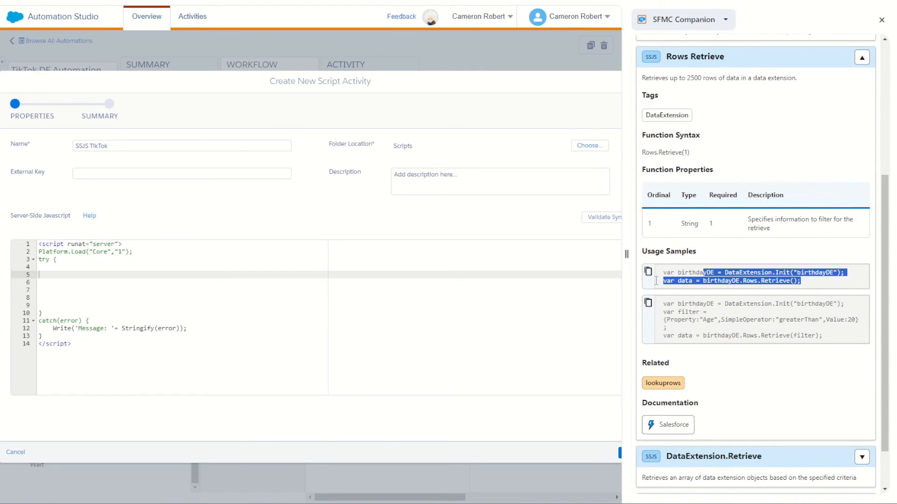
left_click(649, 271)
left_click(74, 274)
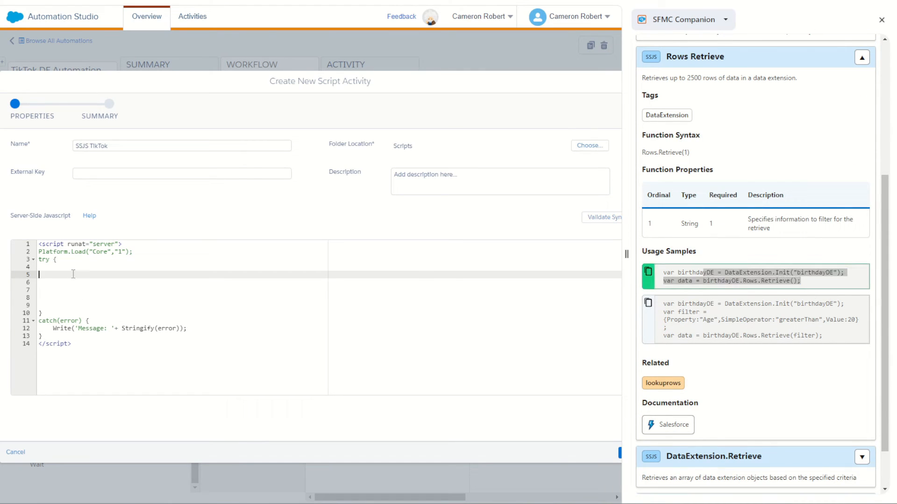
key("ctrl+v")
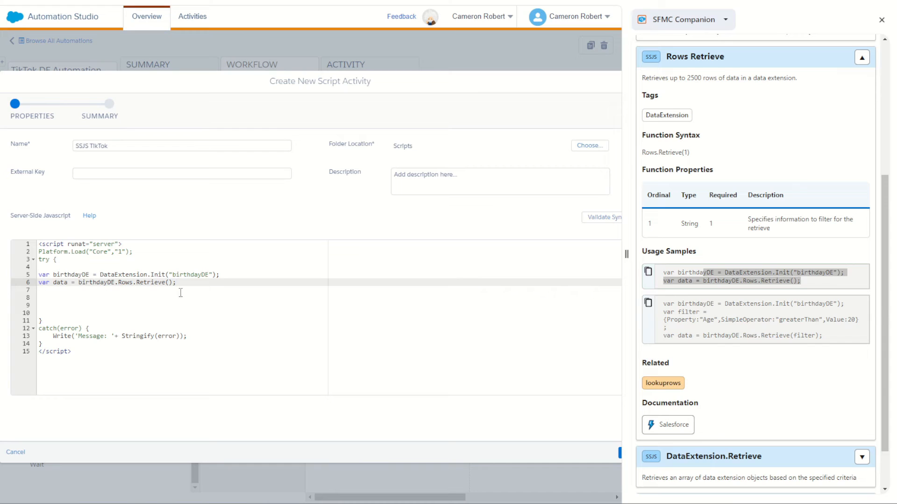
- Replace "birthdayDE" inside DataExtension.Init with the external key copied from the TikTok Lead Form - Stage data extension
double_click(192, 275)
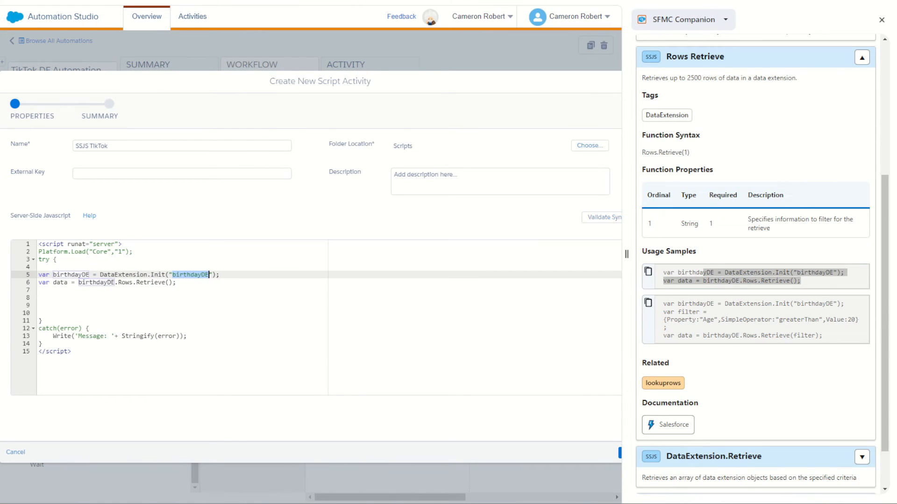
key("ctrl+Tab")
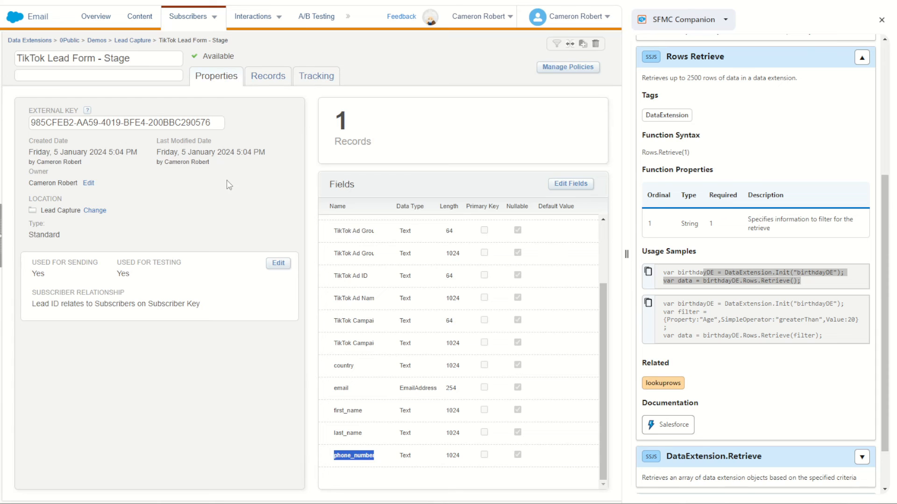
left_click(140, 41)
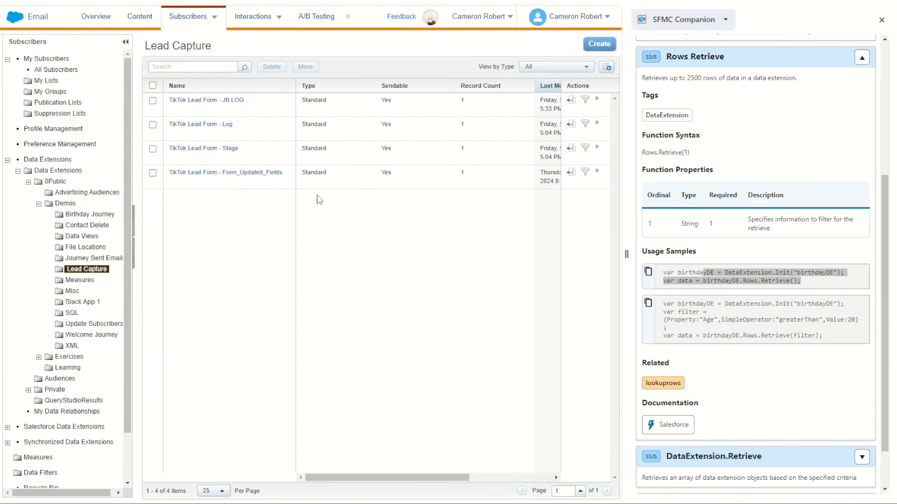
left_click(224, 158)
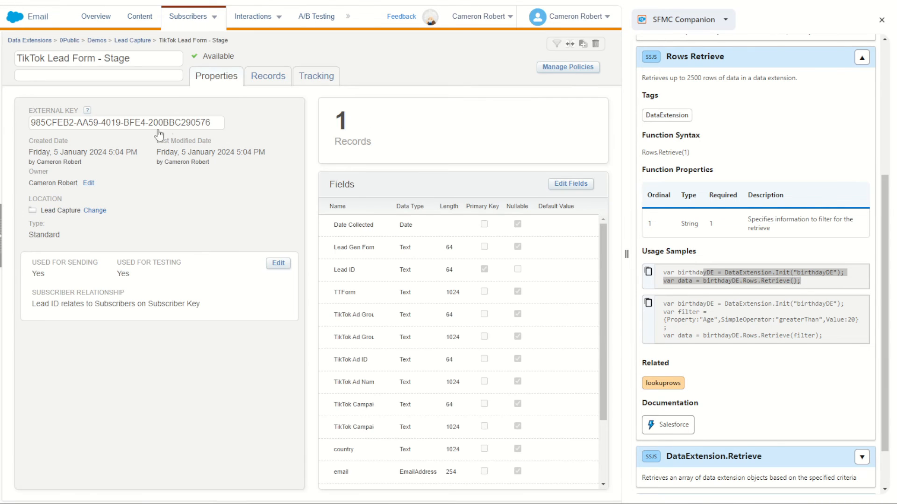
triple_click(151, 123)
key("ctrl+c")
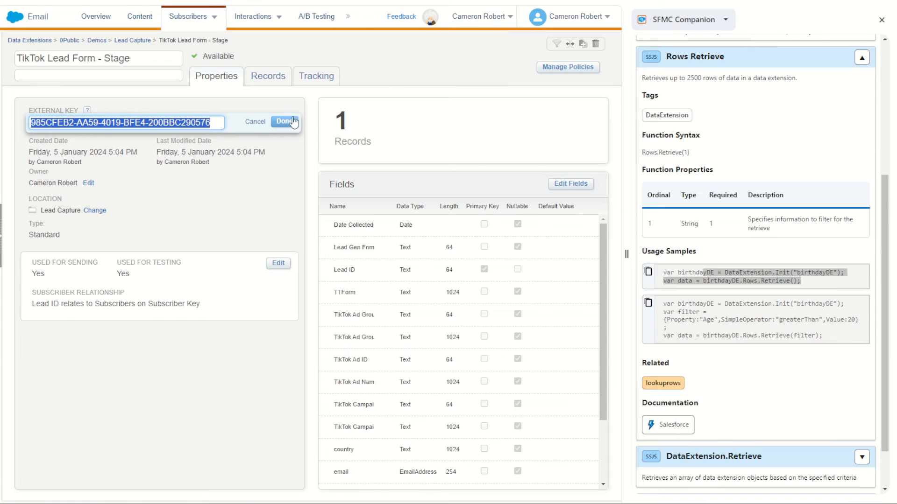
left_click(363, 1)
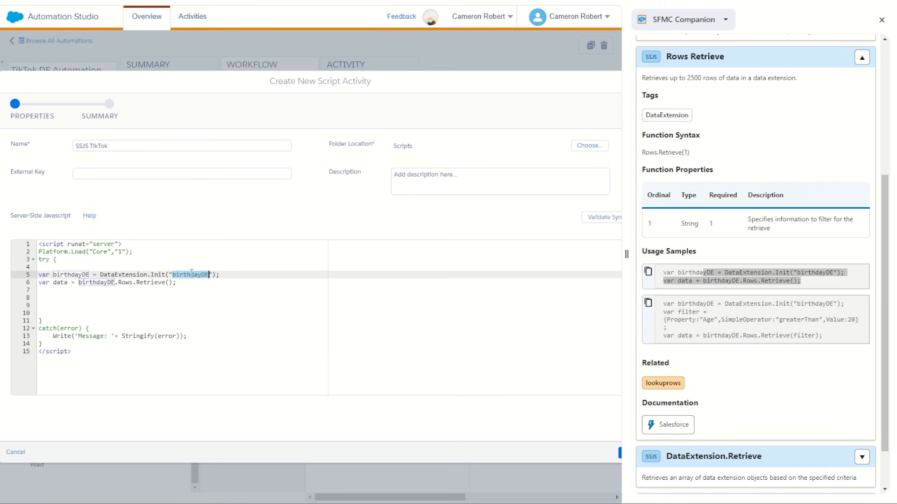
key("ctrl+v")
- Rename the birthdayDE variable to Stage in both its declaration and the Rows.Retrieve call
double_click(77, 275)
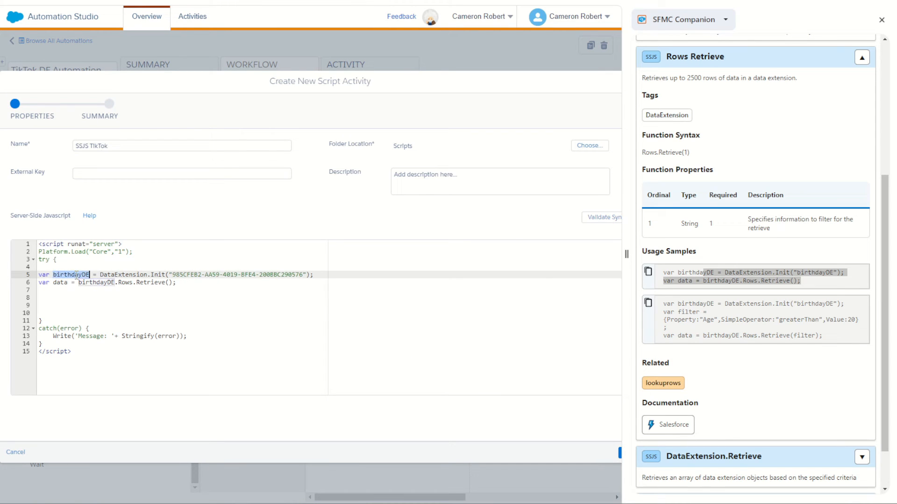
type("Stage")
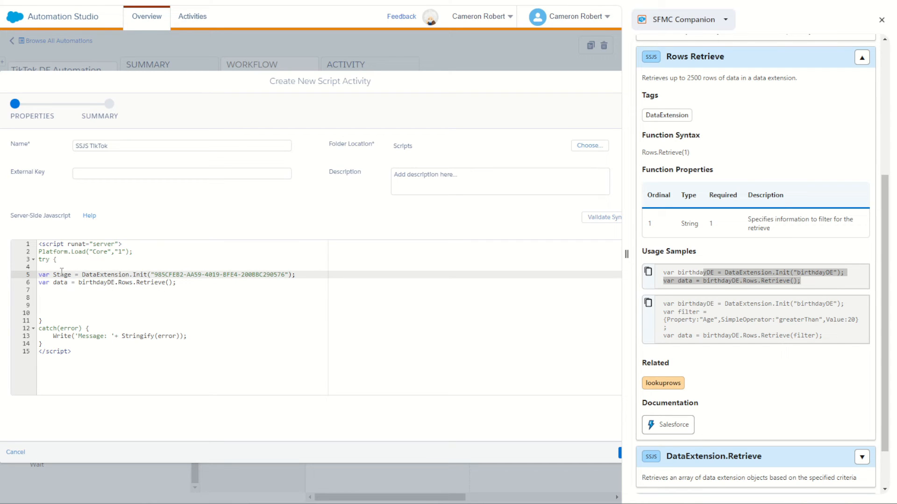
double_click(61, 275)
key("ctrl+c")
double_click(100, 283)
key("ctrl+v")
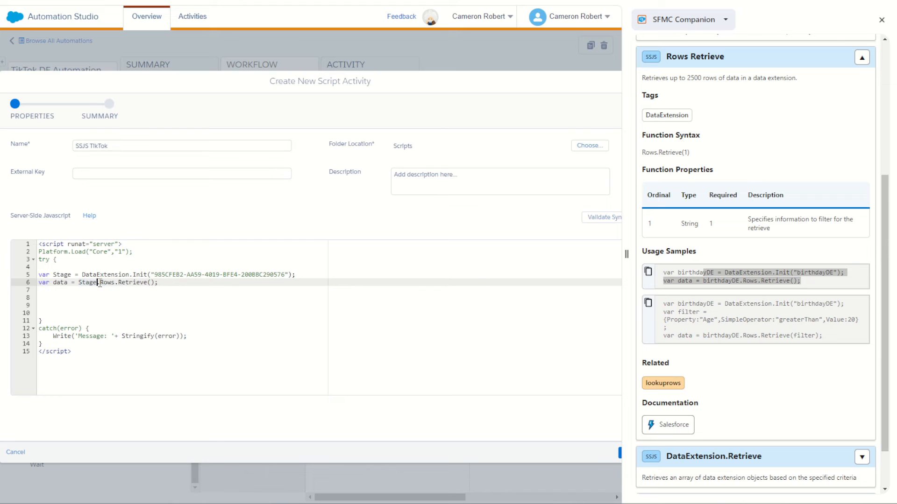
- Rename the variable that holds the retrieved rows from data to Leads
double_click(60, 282)
type("Leads")
left_click(62, 298)
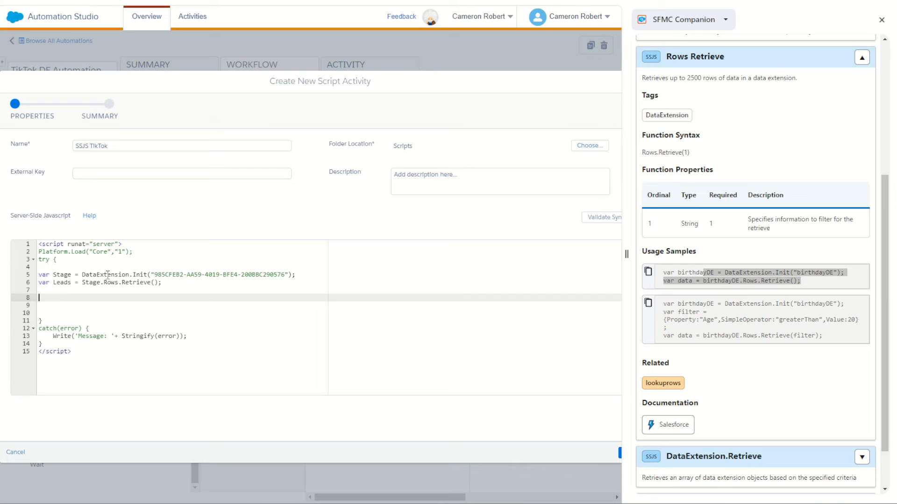
double_click(62, 282)
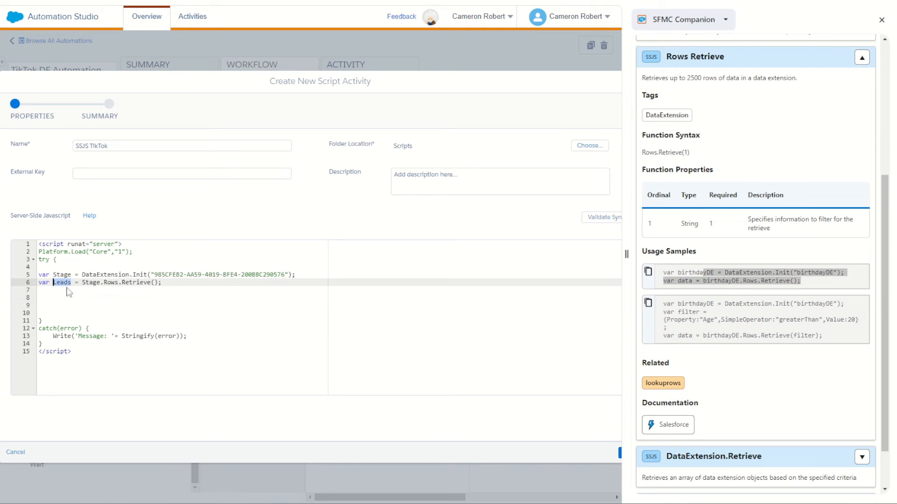
- Add an empty for loop with a braced body below the line that retrieves the leads
left_click(75, 299)
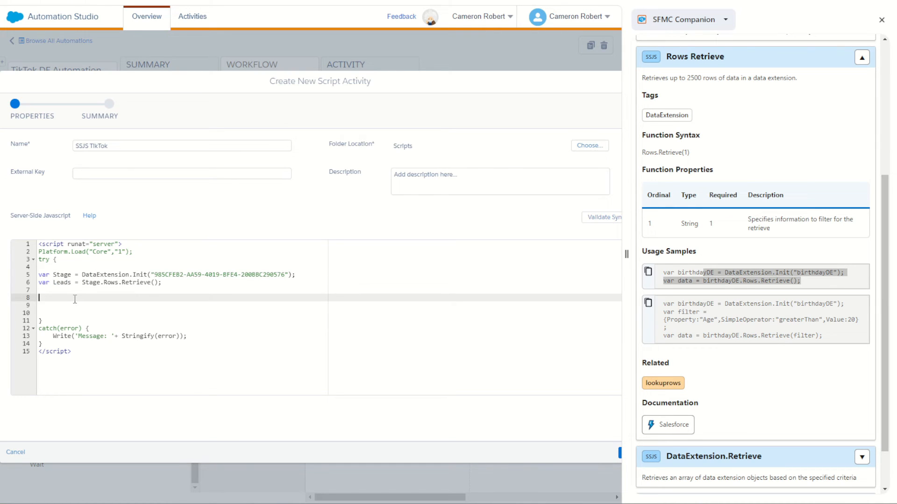
type("for () {")
key("Return")
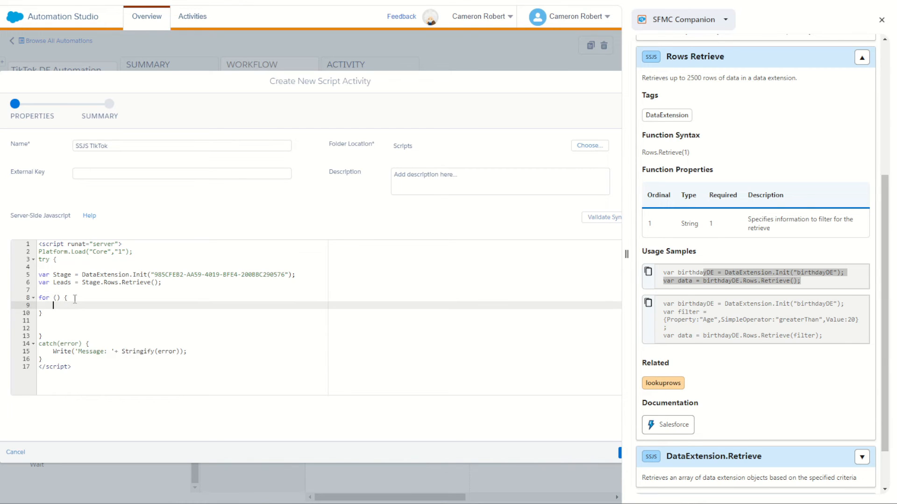
key("Return")
key("Up")
key("Up")
key("Right")
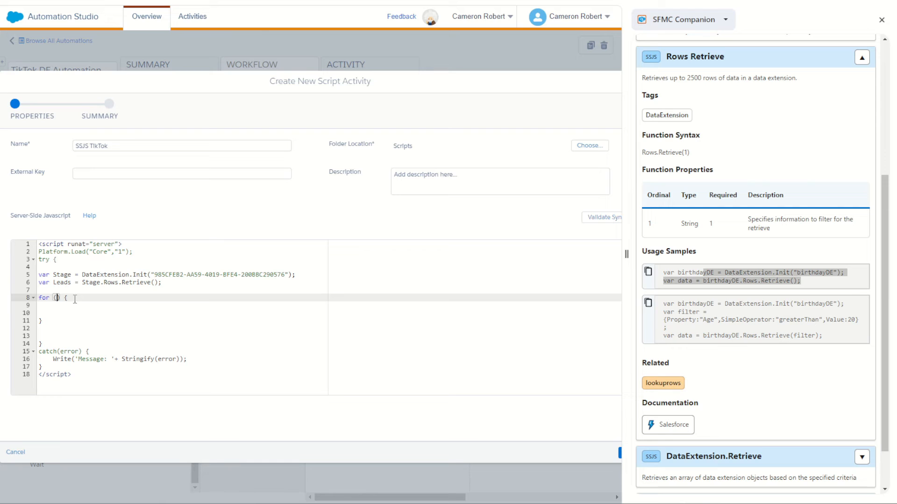
- Fill in the for loop's condition as var i = 0; i < Leads.length; i++
type("var i = 0; i < Leads.length; i++")
- Begin declaring a variable named AMPscript inside the loop body
left_click(160, 306)
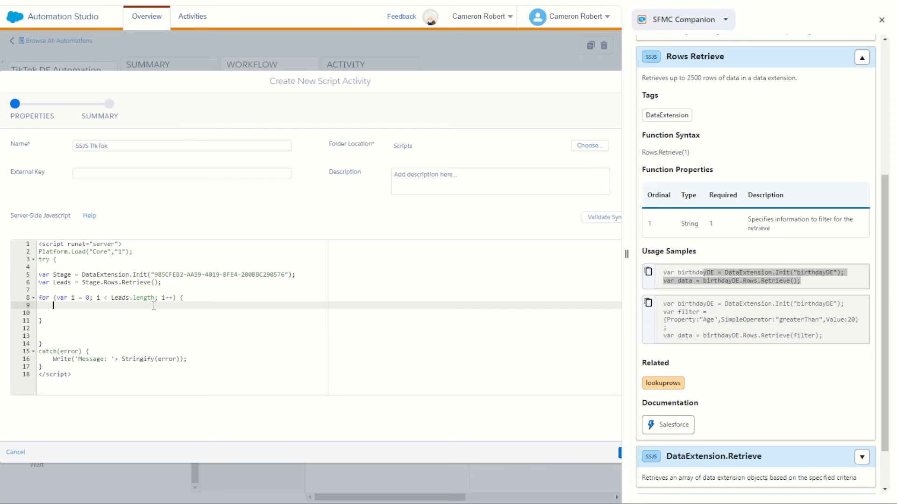
type("var AMPscript =")
- Find CreateSalesforceObject in the function search, copy its usage sample and paste it in double quotes as the AMPscript variable's value
scroll(774, 178, "up", 5)
triple_click(727, 94)
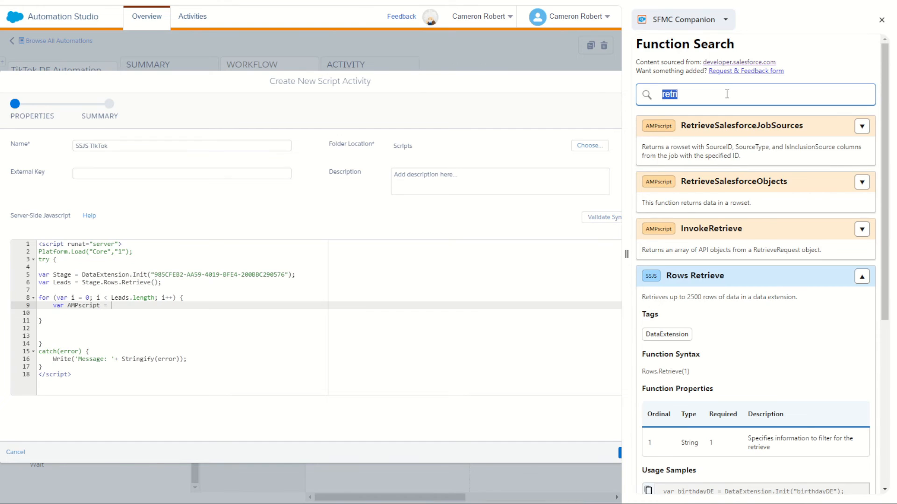
type("create")
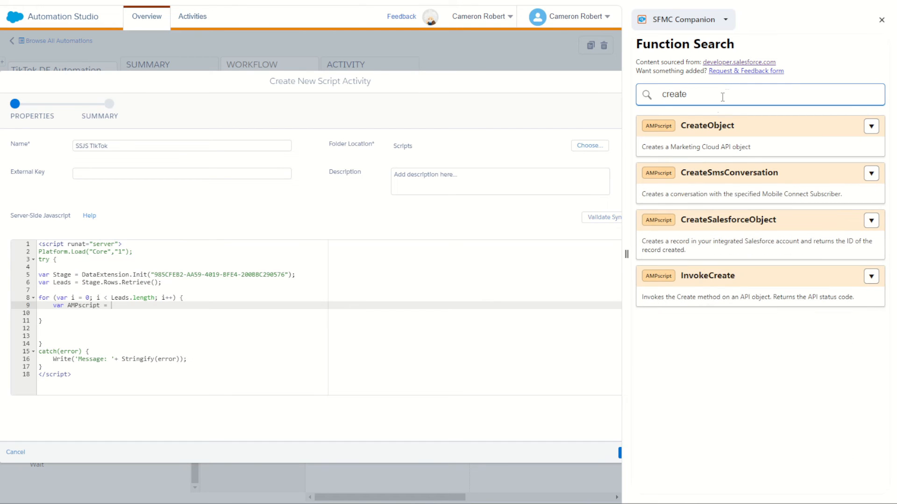
left_click(871, 220)
scroll(817, 276, "down", 5)
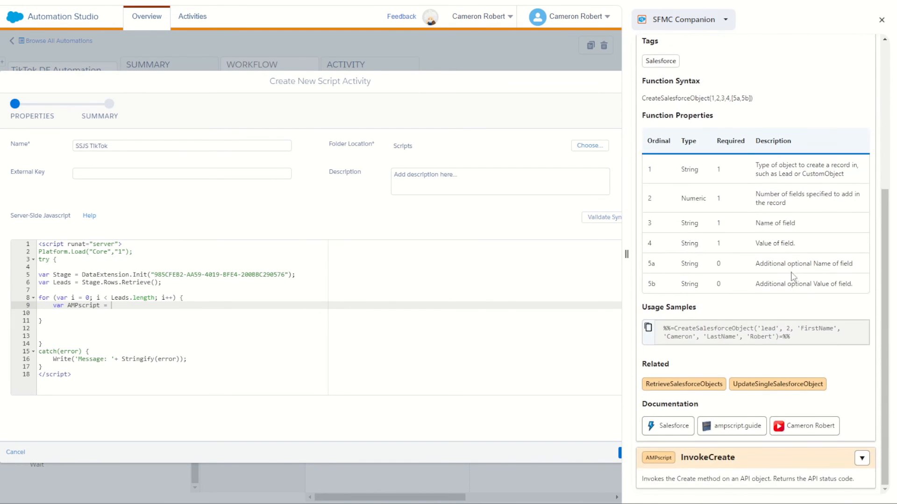
left_click(648, 331)
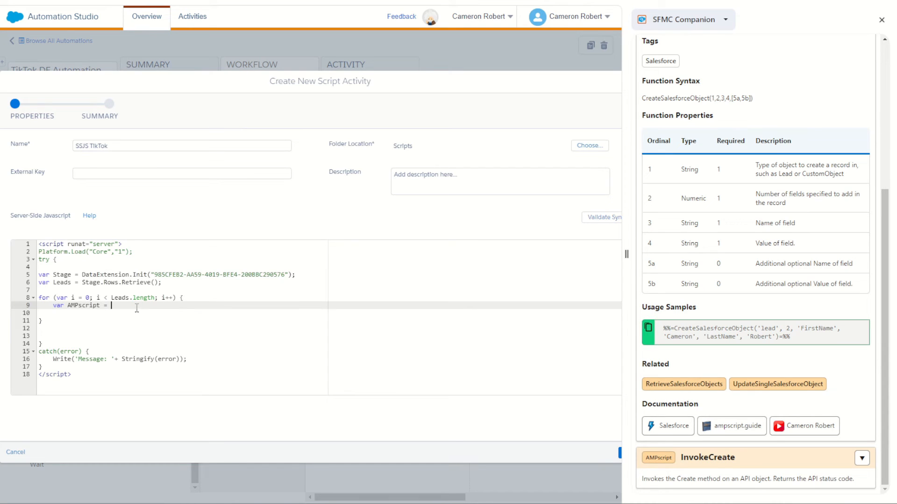
type("\"\"")
key("ctrl+v")
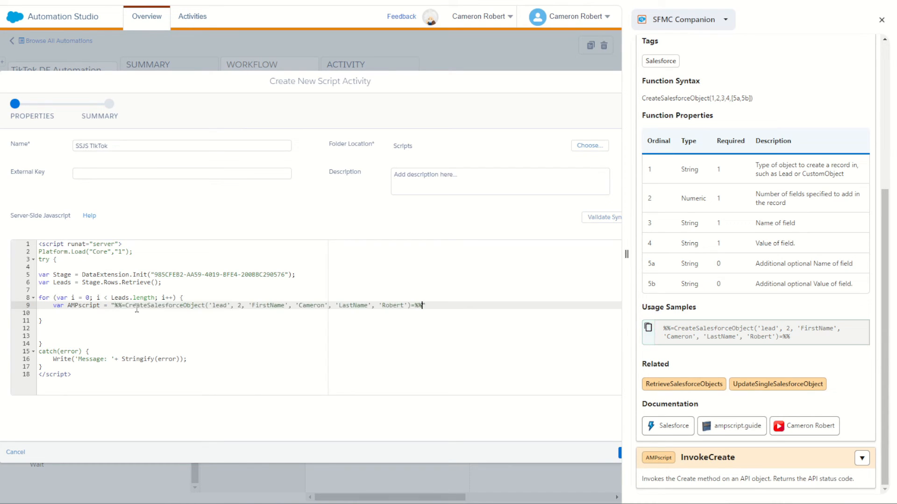
left_click(126, 305)
key("BackSpace")
key("BackSpace")
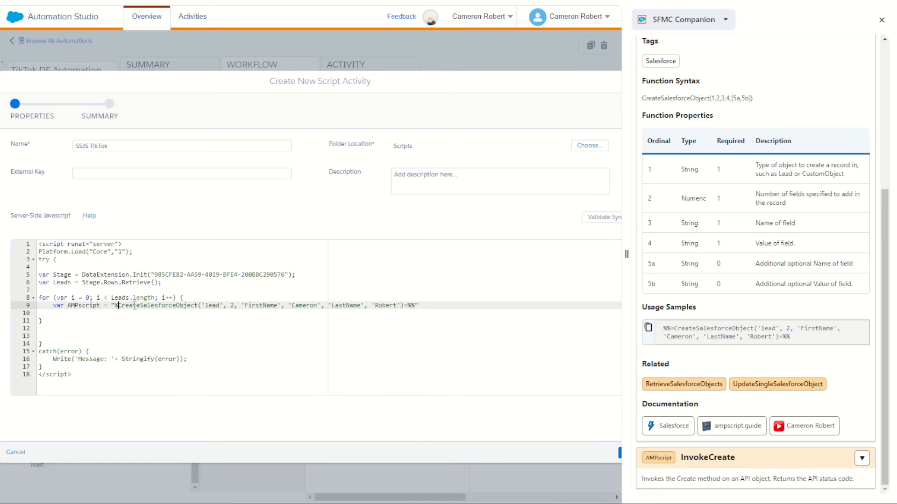
key("BackSpace")
type("SET @create")
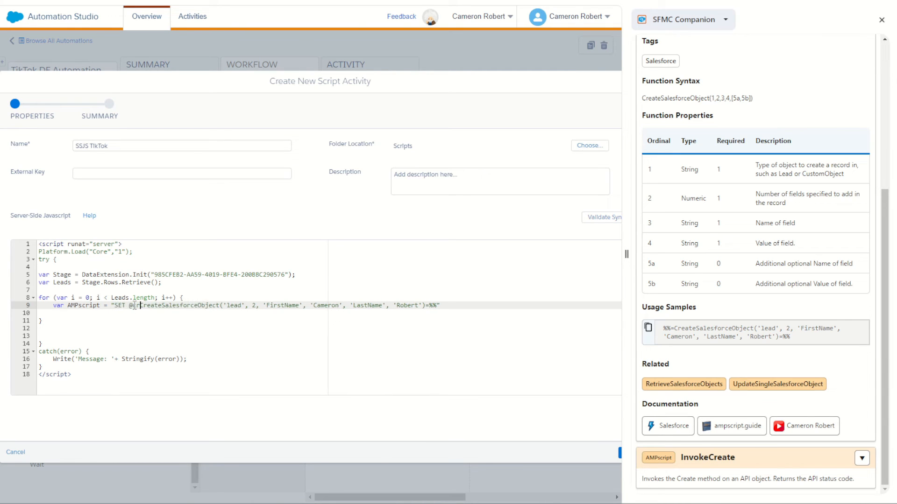
type(" =")
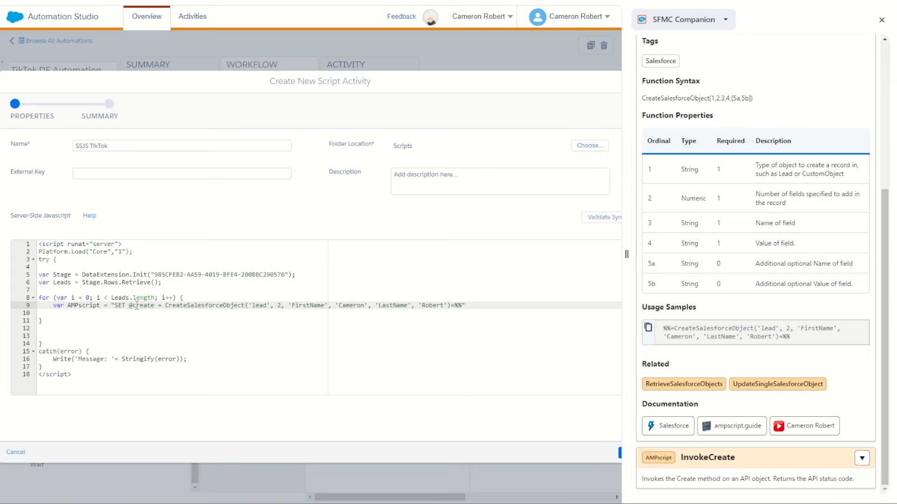
left_click(462, 307)
key("BackSpace")
key("BackSpace")
key("BackSpace")
- Append a copy of the 'LastName' field and value pair to the CreateSalesforceObject arguments, separated by a comma
double_click(261, 306)
double_click(310, 305)
left_click_drag(447, 305, 371, 305)
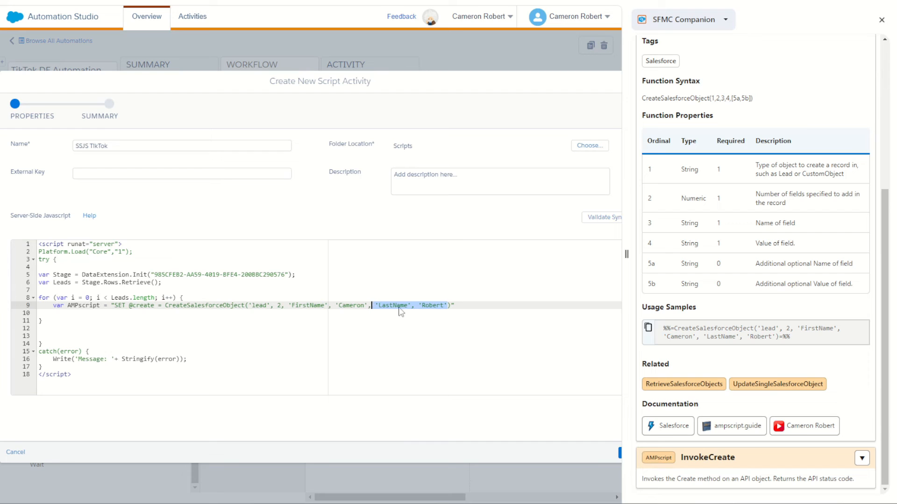
key("ctrl+c")
left_click(446, 305)
key("ctrl+v")
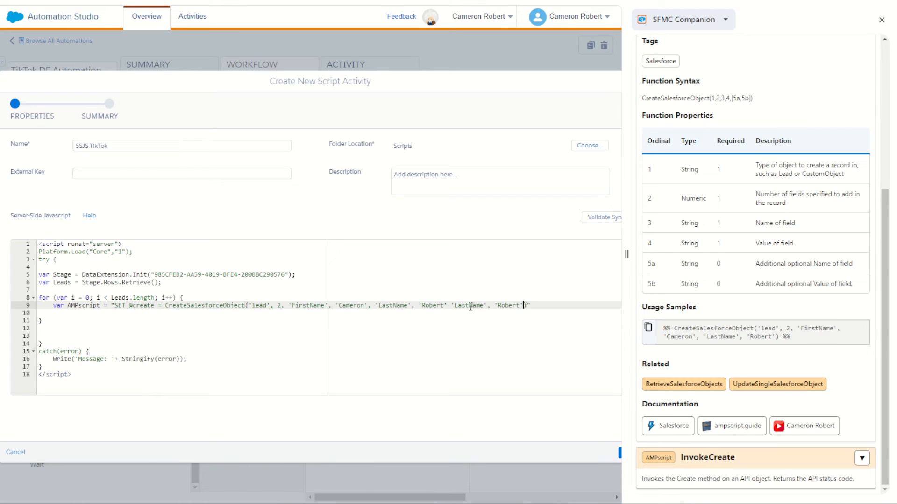
left_click(446, 306)
type(",")
- Rename the copied pair's field to Company and append two more copies of the 'LastName' pair after it
double_click(470, 306)
type("Company")
type(", 'LastName', 'Robert'),")
key("ctrl+v")
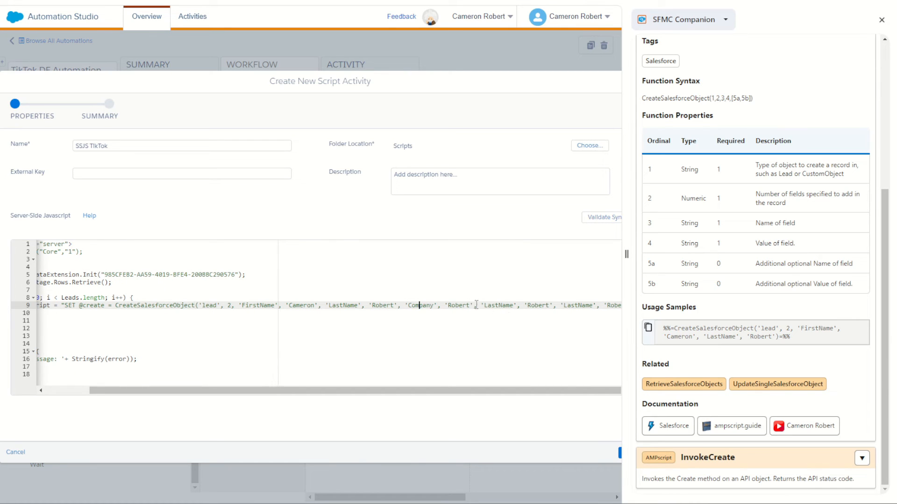
- Rename the fields of the last two appended pairs to Email and Mobile
double_click(504, 306)
key("BackSpace")
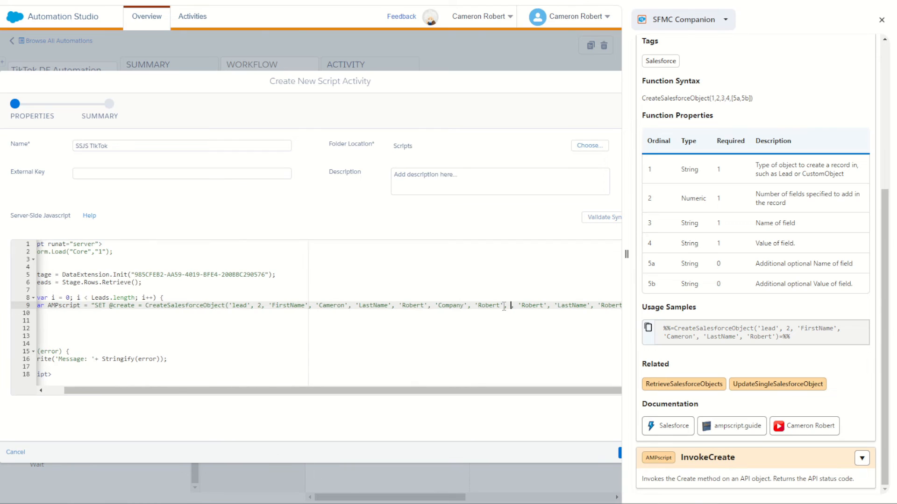
type("', 'Email")
left_click_drag(552, 392, 578, 392)
double_click(574, 306)
type("Mobile")
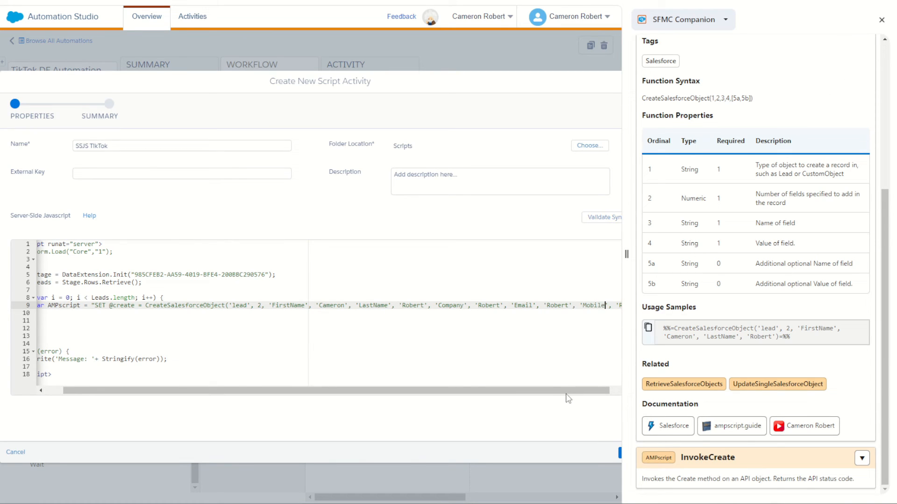
- Switch to the Salesforce Sales Console, open the test lead and show all its data with Salesforce Inspector
left_click(161, 1)
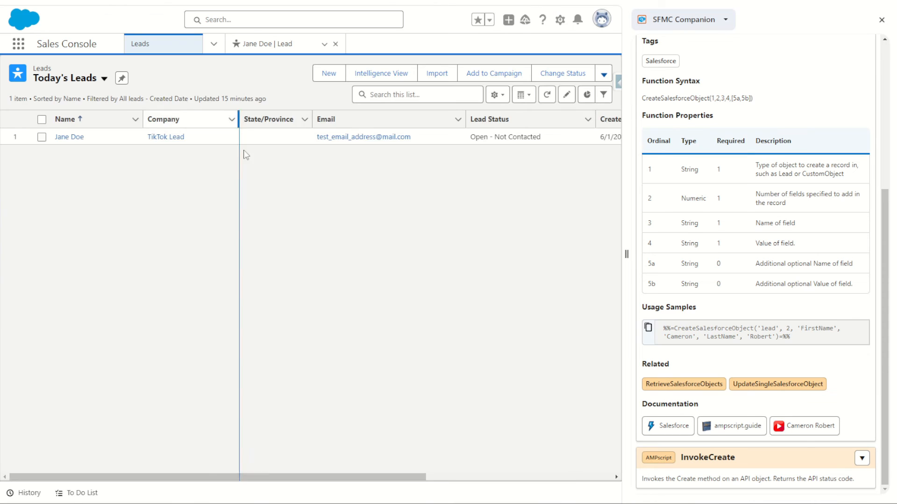
left_click(72, 141)
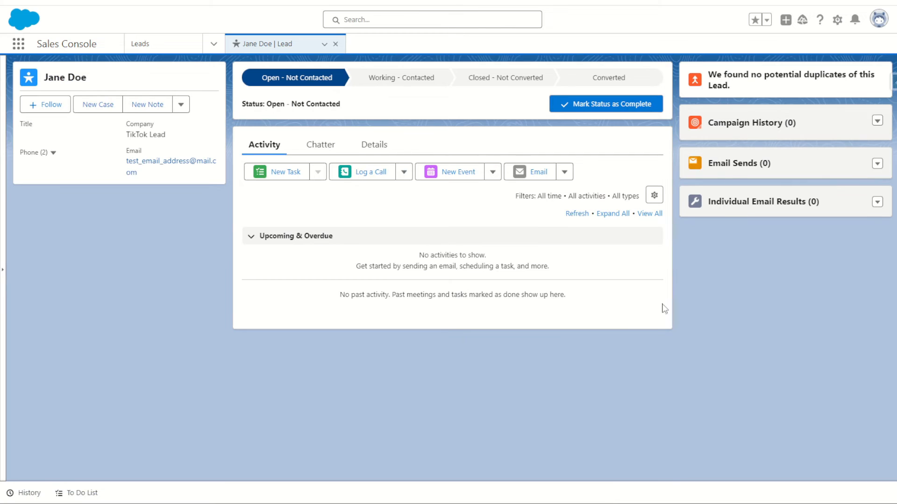
left_click(893, 84)
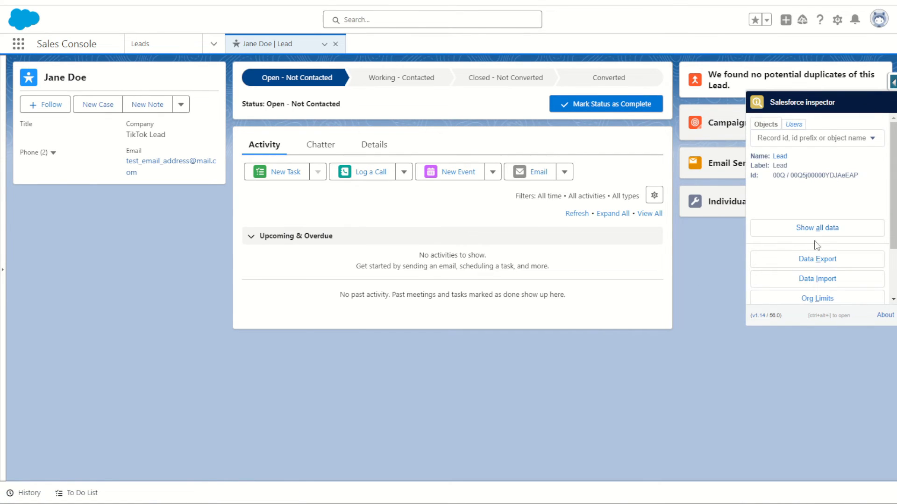
left_click(818, 239)
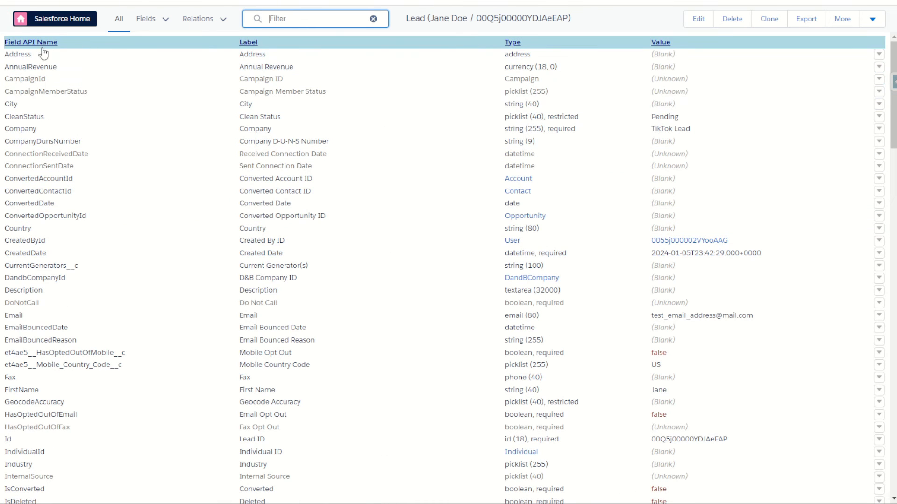
- Check the lead's field API names for email, mobile phone and first name, and return to the script activity
double_click(14, 316)
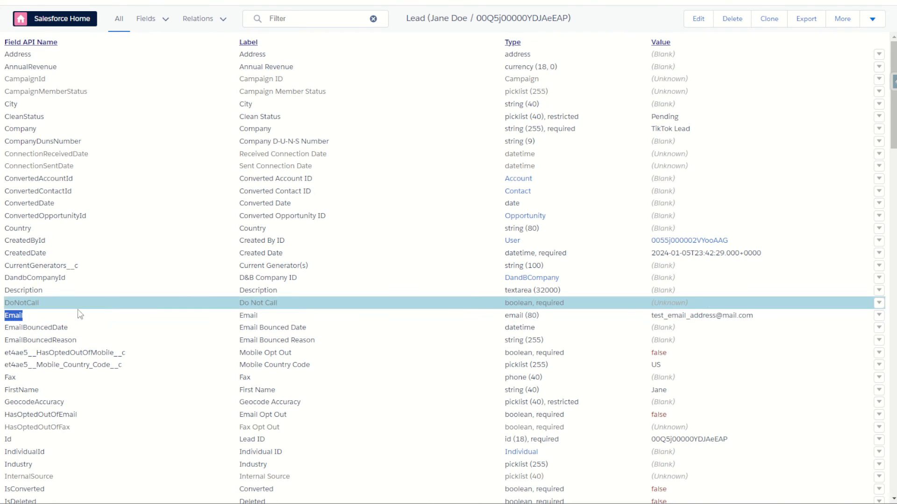
scroll(22, 319, "down", 8)
scroll(22, 318, "down", 1)
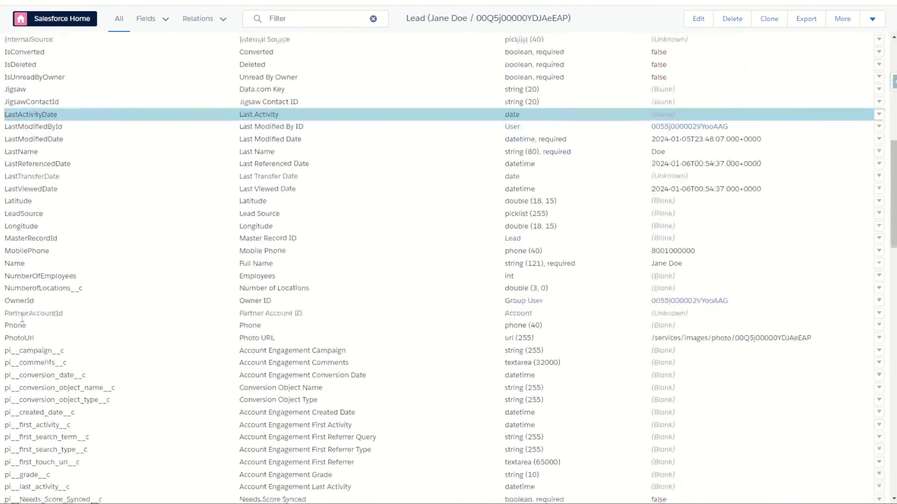
double_click(25, 249)
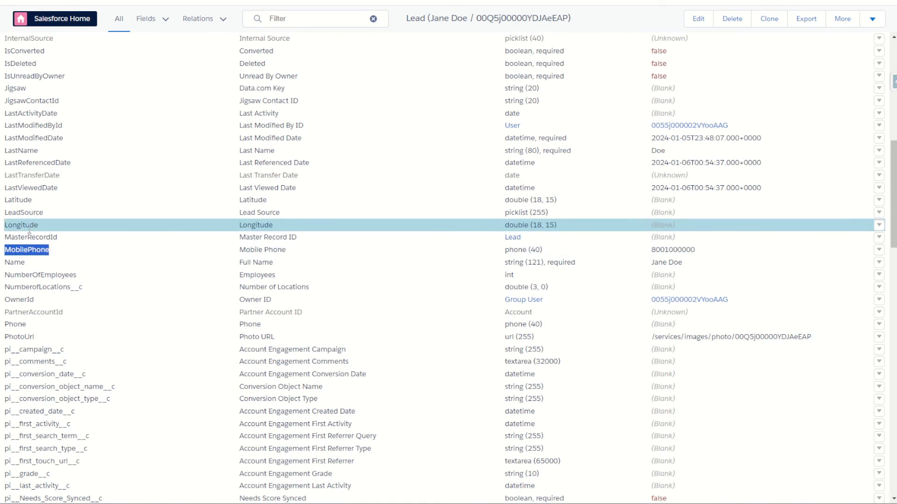
scroll(18, 224, "up", 5)
scroll(80, 308, "down", 1)
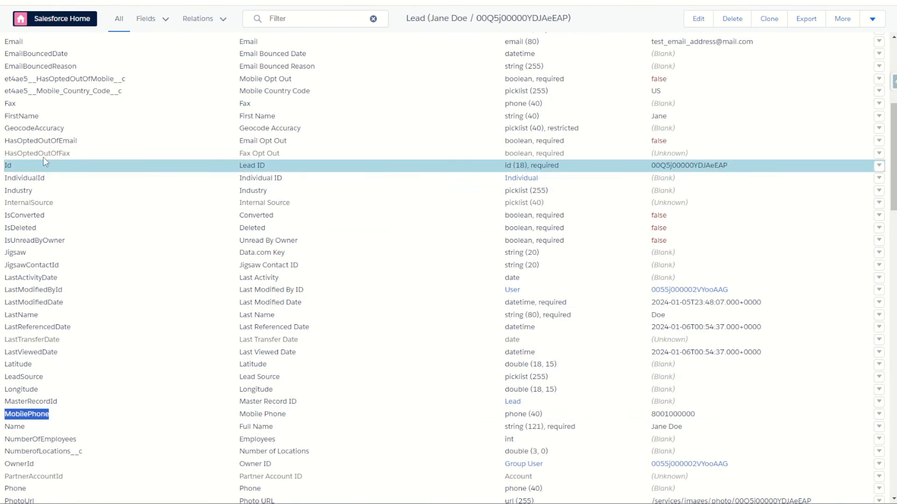
left_click_drag(5, 116, 35, 116)
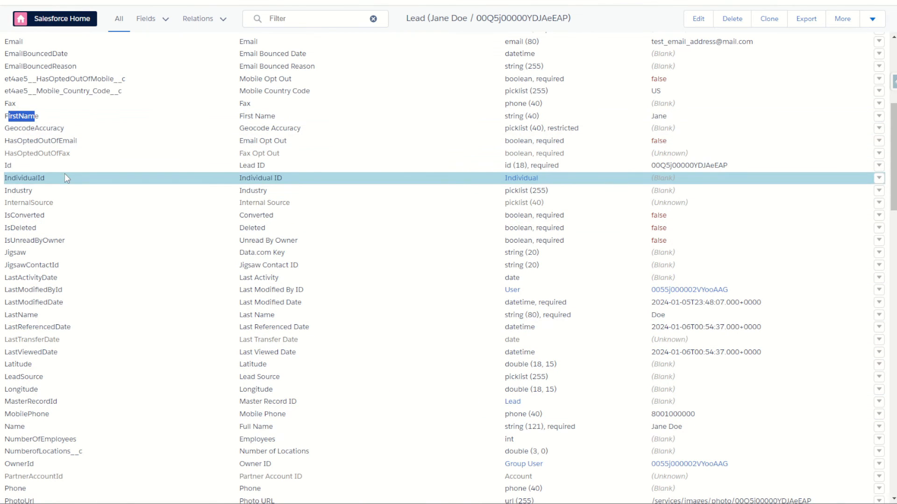
scroll(91, 296, "up", 4)
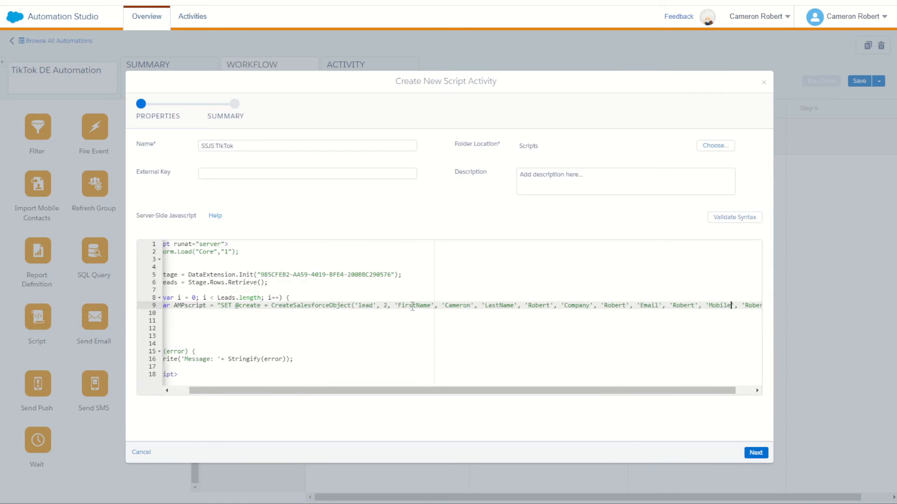
- Change the Mobile field name in the CreateSalesforceObject call to MobilePhone
left_click_drag(411, 306, 424, 306)
left_click_drag(500, 307, 510, 306)
left_click_drag(575, 307, 587, 306)
double_click(646, 307)
double_click(719, 306)
type("MobilePhone")
left_click_drag(697, 392, 732, 393)
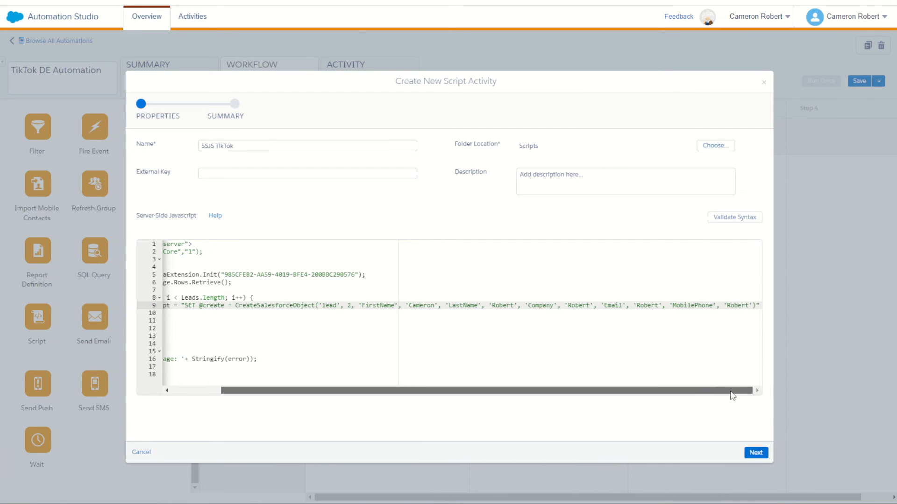
- Replace the sample values paired with MobilePhone, Email and Company with copies of their own field names
double_click(702, 306)
key("ctrl+c")
double_click(732, 307)
key("ctrl+v")
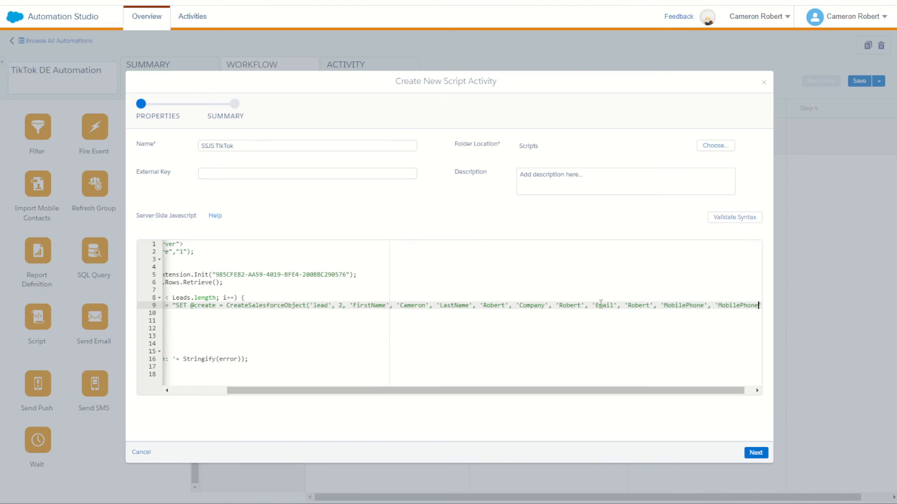
double_click(604, 306)
key("ctrl+c")
double_click(638, 306)
key("ctrl+v")
double_click(533, 306)
key("ctrl+c")
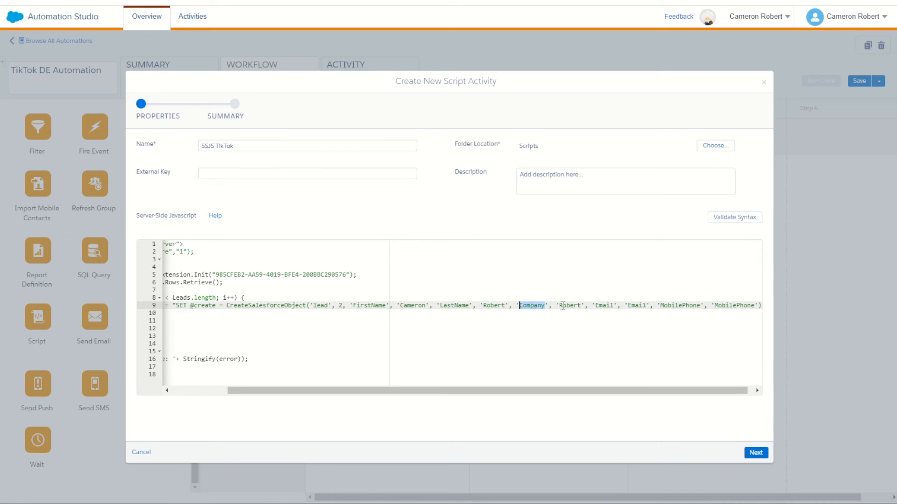
double_click(562, 307)
key("ctrl+v")
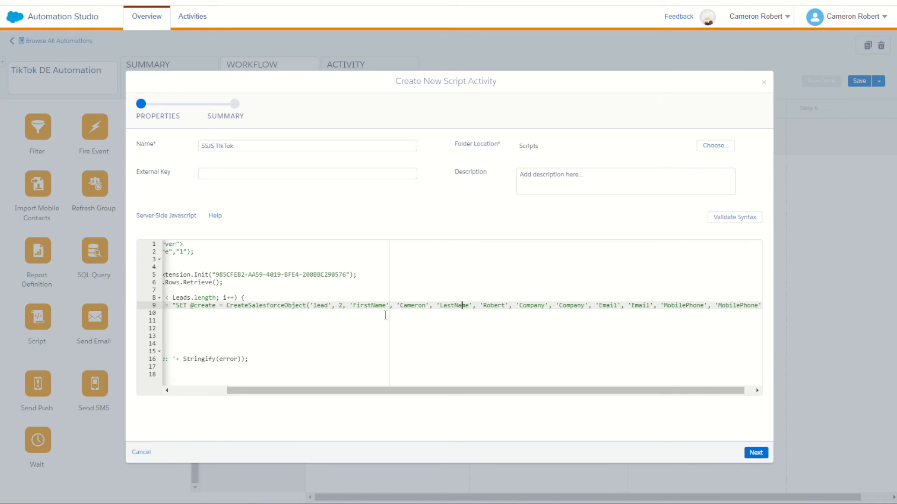
- Count the field names passed to CreateSalesforceObject, from FirstName through MobilePhone
left_click_drag(357, 306, 372, 306)
left_click_drag(451, 306, 462, 306)
left_click_drag(527, 307, 537, 307)
left_click_drag(604, 306, 615, 306)
left_click_drag(675, 305, 688, 306)
- Look up CreateSalesforceObject in the SFMC Companion function search and read the description of its second, numeric argument
left_click(811, 2)
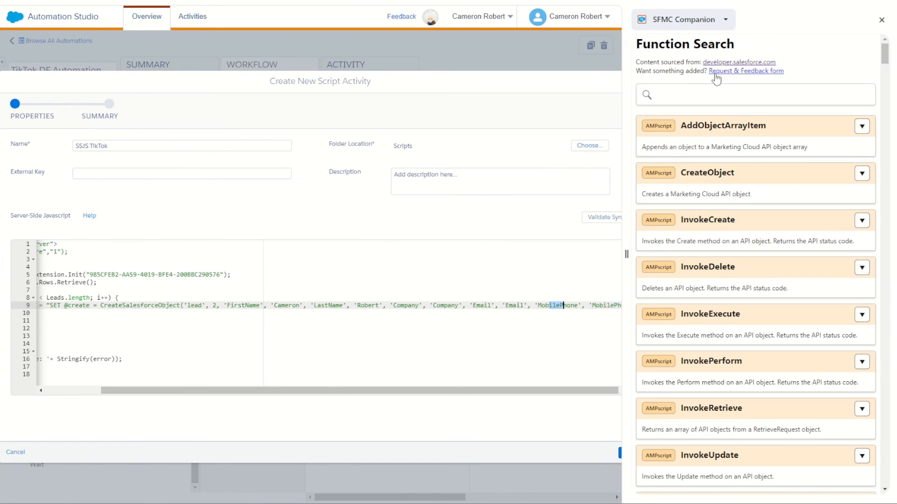
left_click(684, 95)
type("crea")
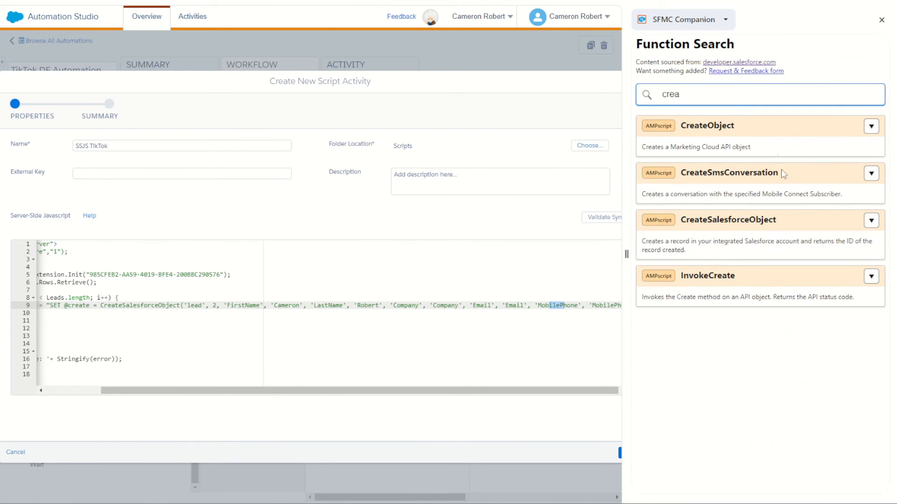
left_click(872, 221)
scroll(813, 315, "down", 3)
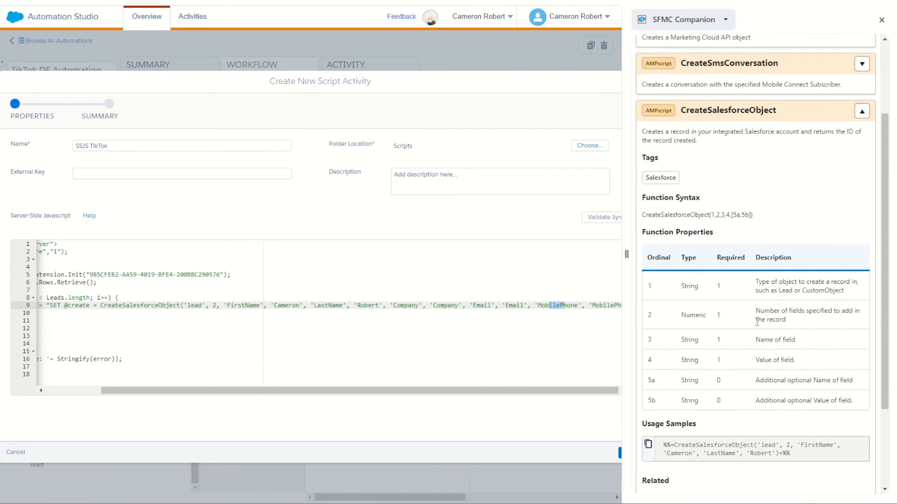
left_click_drag(764, 311, 814, 324)
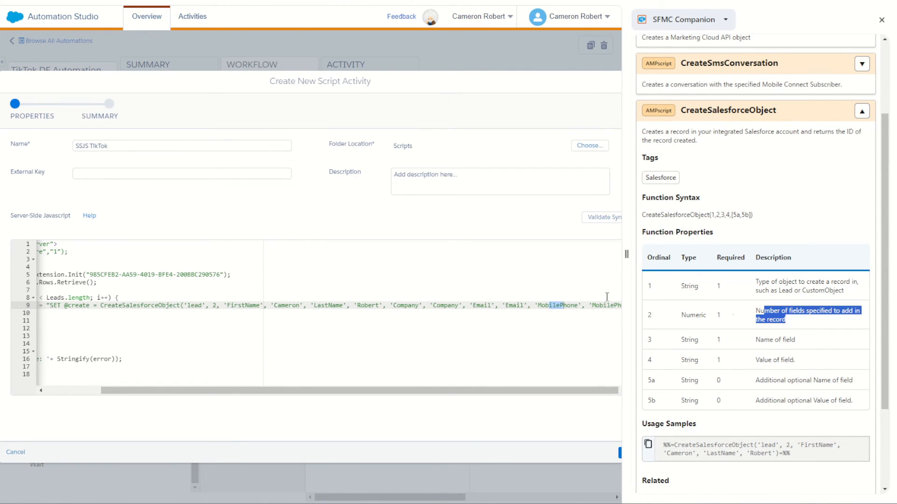
- Set the field-count argument of CreateSalesforceObject to 5 and close the SFMC Companion reference
double_click(215, 305)
type("5")
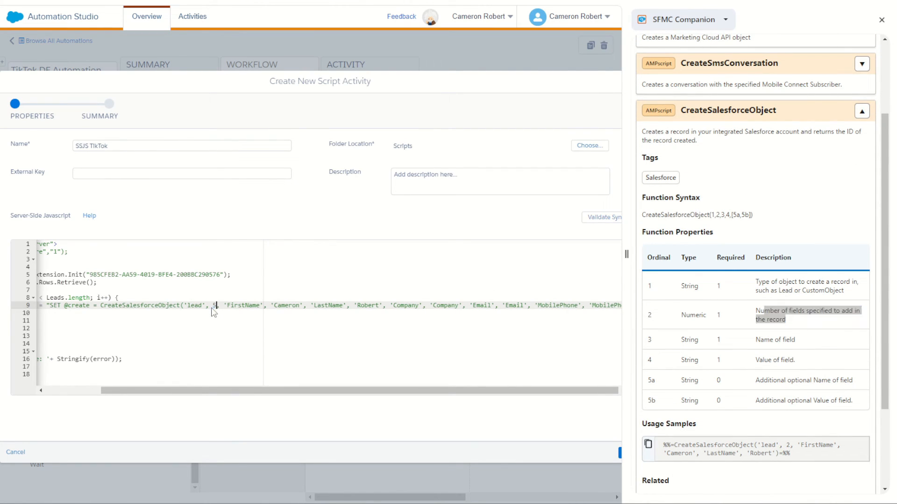
left_click(881, 20)
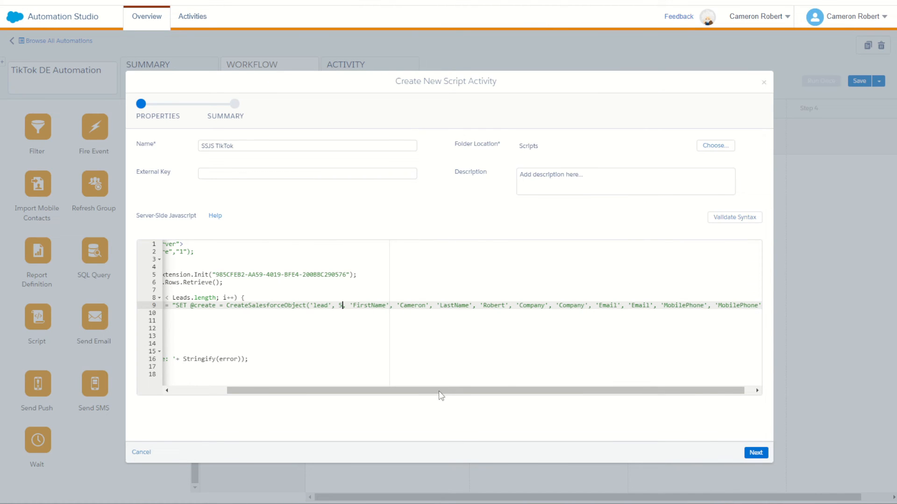
- Replace the FirstName sample value with a string break that concatenates the placeholder ssjs, written '"+ssjs+"'
left_click_drag(441, 396, 390, 397)
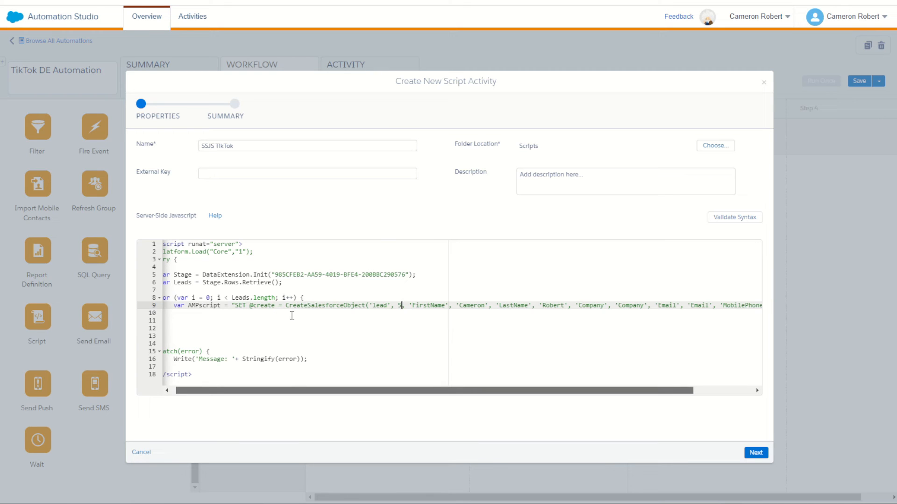
left_click(236, 306)
left_click_drag(276, 394, 384, 396)
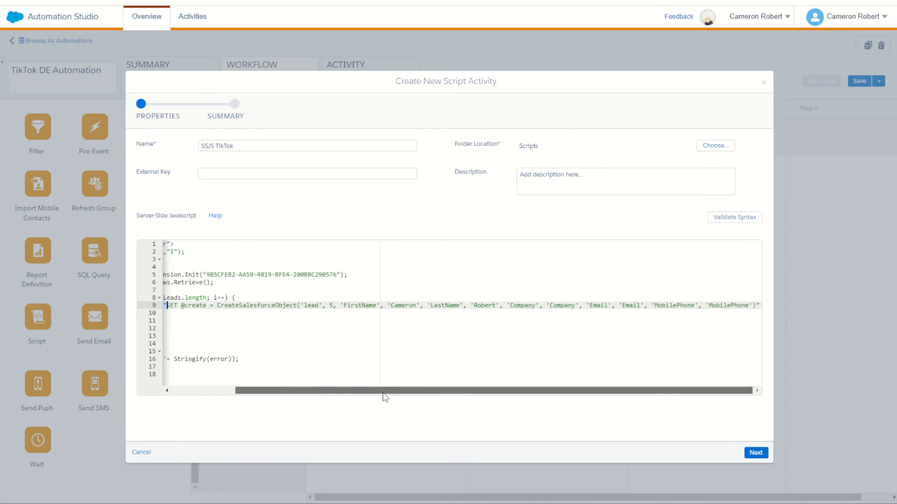
left_click_drag(706, 393, 644, 394)
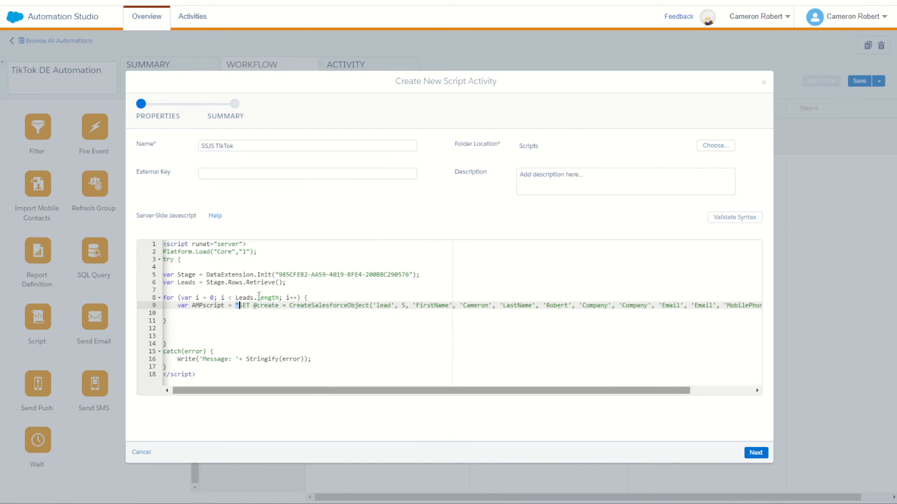
double_click(243, 297)
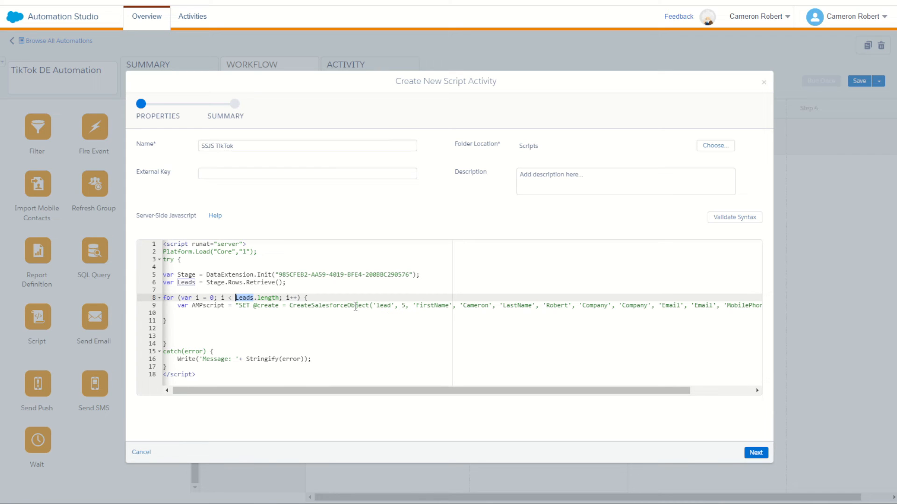
left_click(463, 306)
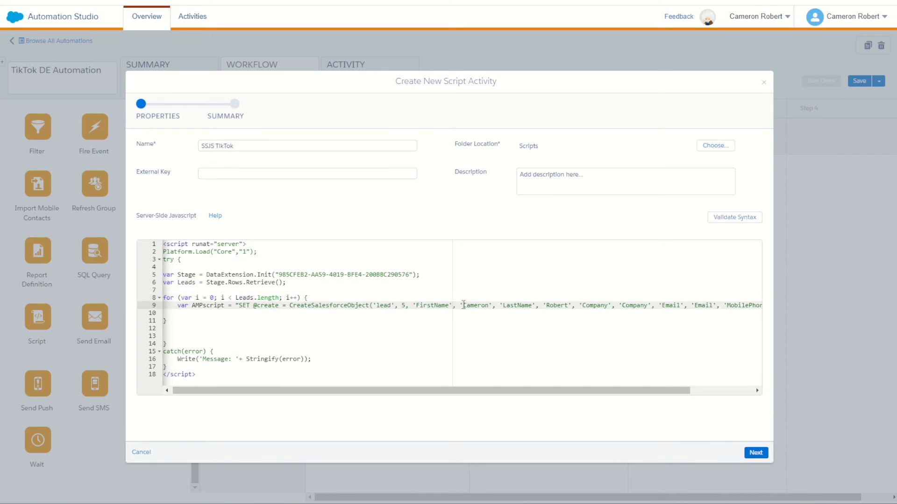
type("'\"")
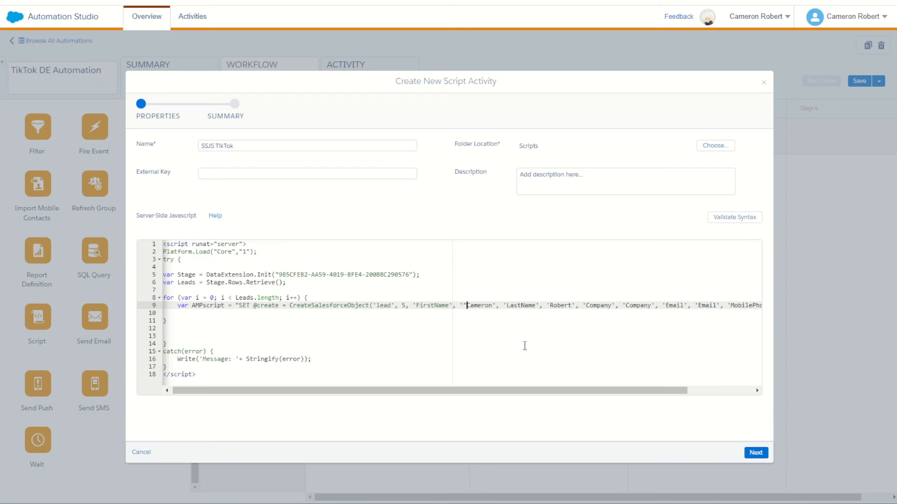
type("+")
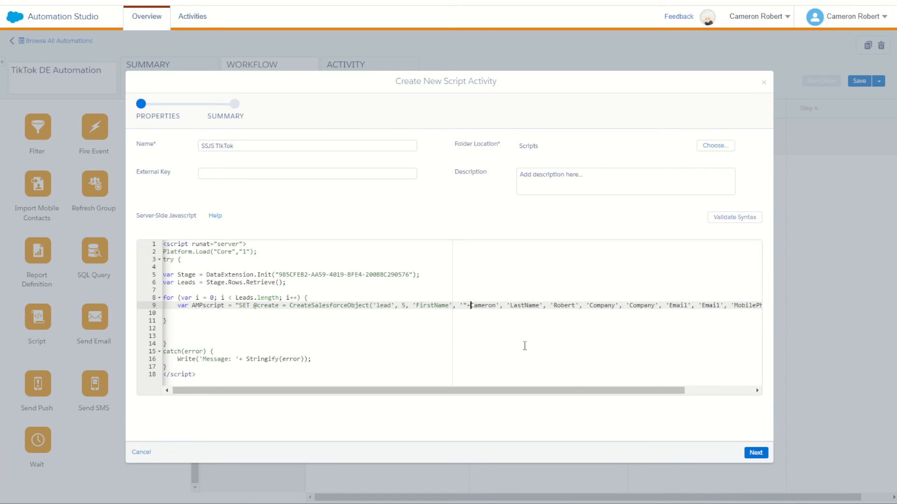
key("shift+Right")
key("shift+Right")
key("shift+Right")
key("shift+Right")
key("shift+Right")
key("shift+Right")
key("shift+Right")
type("s")
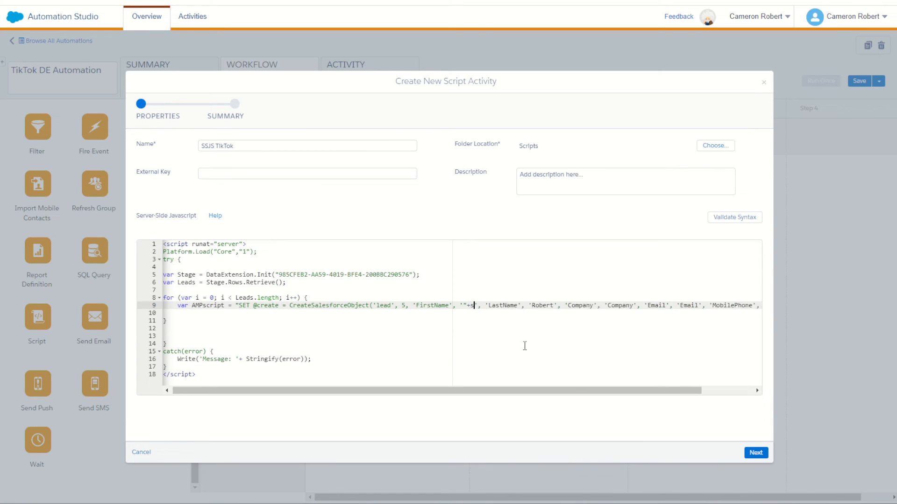
type("sjs+\"")
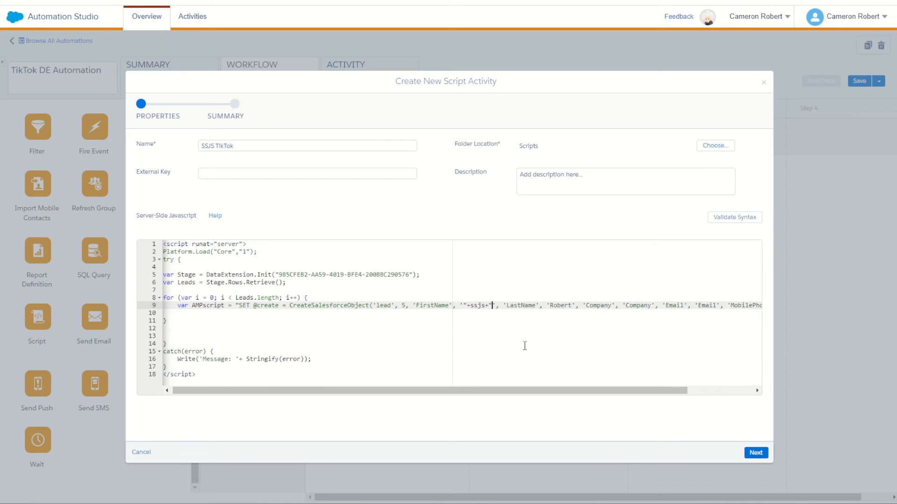
- Replace the ssjs placeholder in the FirstName value with the Leads variable, indexed as Leads[i]
double_click(477, 306)
left_click_drag(343, 306, 528, 306)
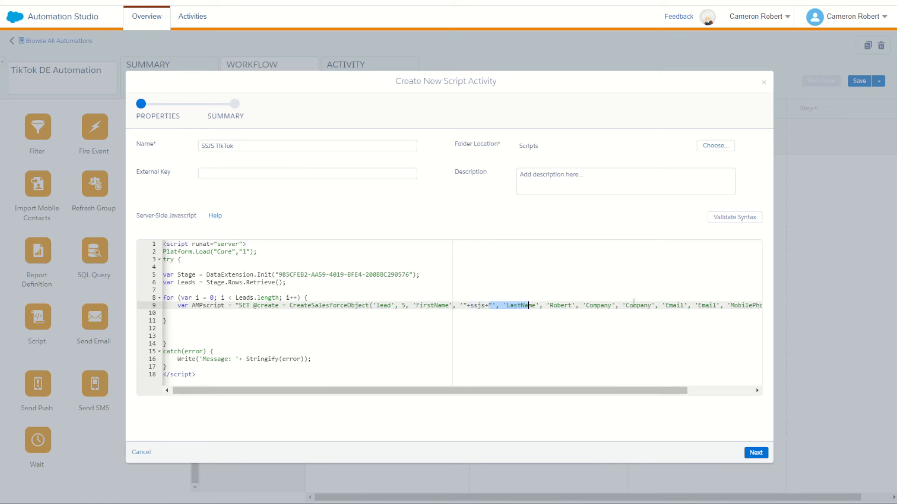
double_click(476, 306)
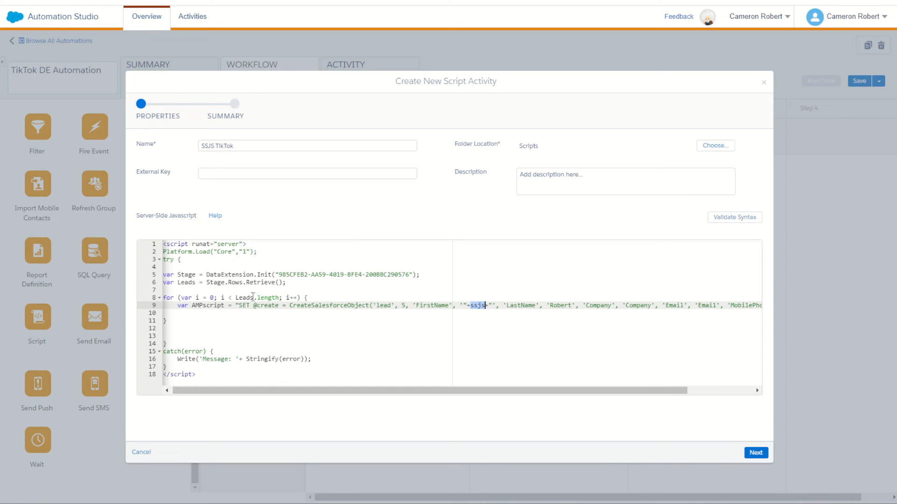
double_click(245, 297)
key("ctrl+c")
double_click(476, 305)
key("ctrl+v")
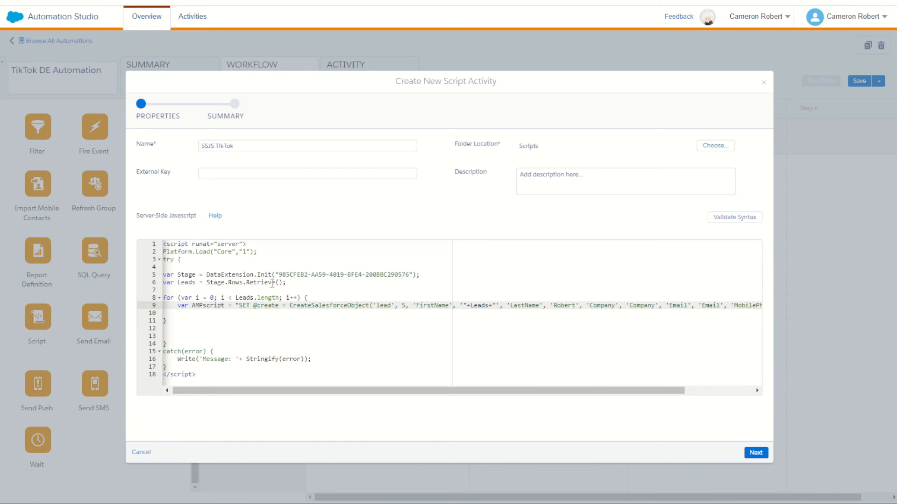
type("[]")
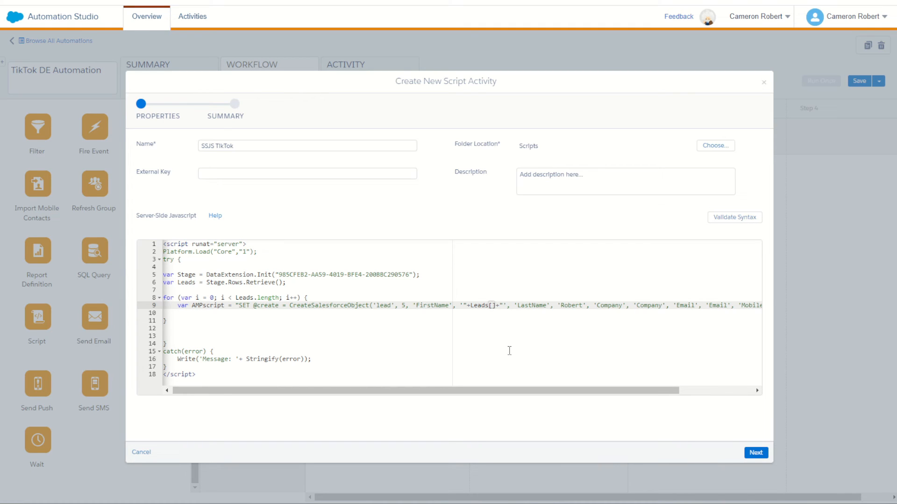
type("i")
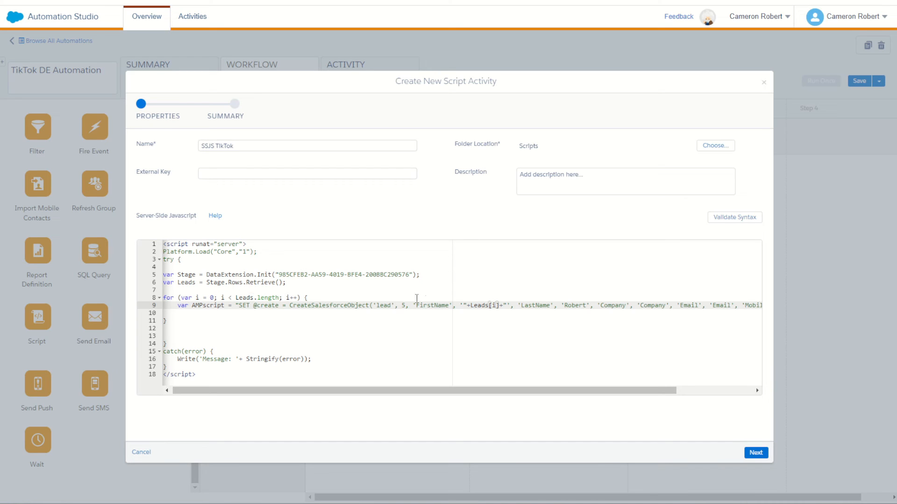
- Append the property .first_name to Leads[i], copying the field name from the TikTok Lead Form - Stage data extension
left_click(501, 306)
type(".")
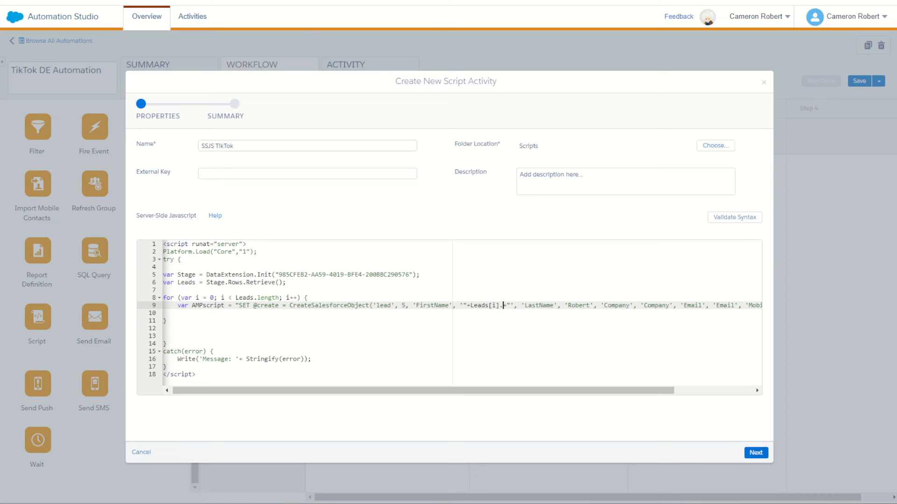
left_click(298, 1)
left_click(238, 196)
scroll(467, 418, "down", 3)
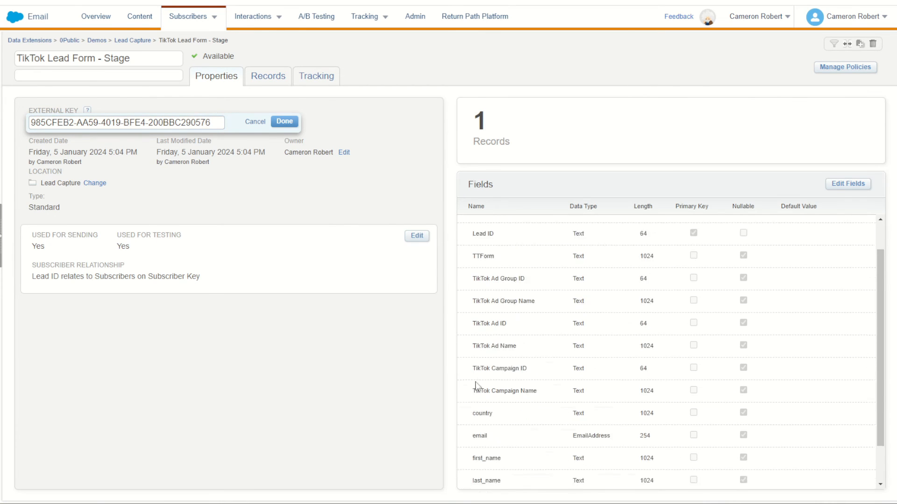
double_click(486, 413)
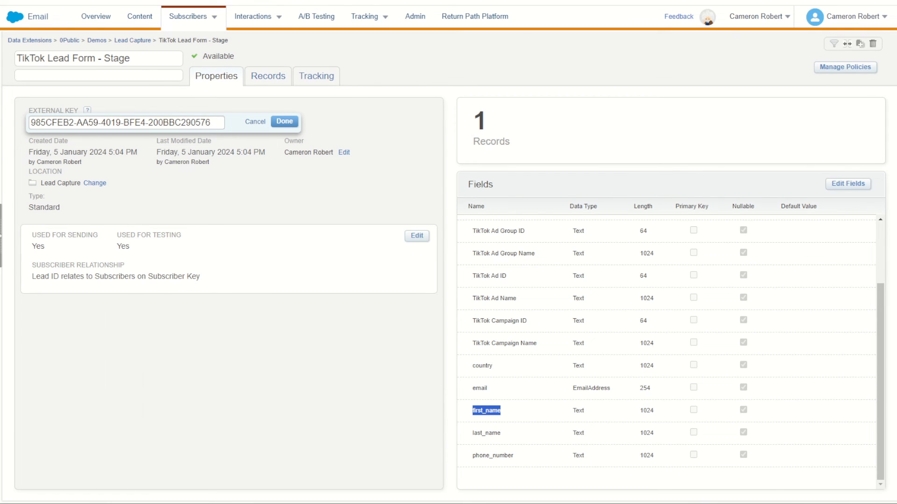
key("ctrl+shift+Tab")
key("ctrl+v")
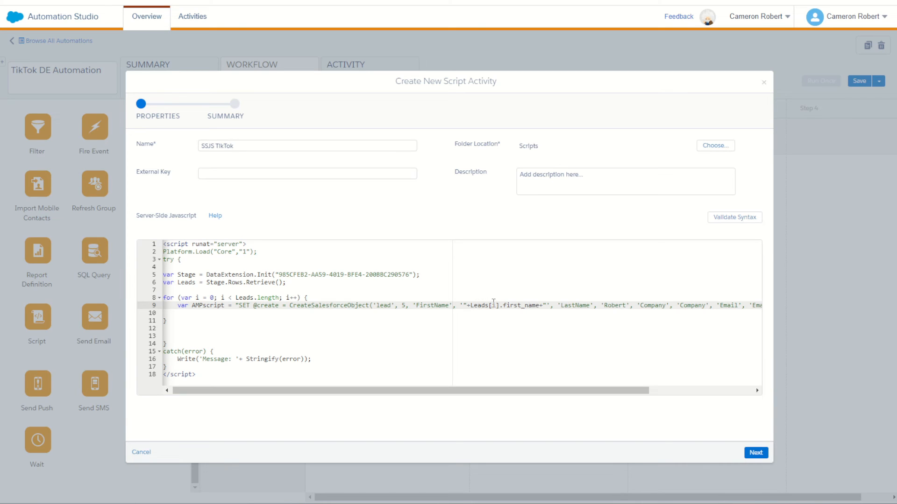
- Copy the "+Leads[i].first_name+" expression over the sample value paired with LastName
double_click(512, 308)
left_click_drag(538, 307, 470, 307)
left_click_drag(540, 306, 547, 306)
left_click_drag(464, 306, 461, 306)
left_click_drag(546, 304, 464, 306)
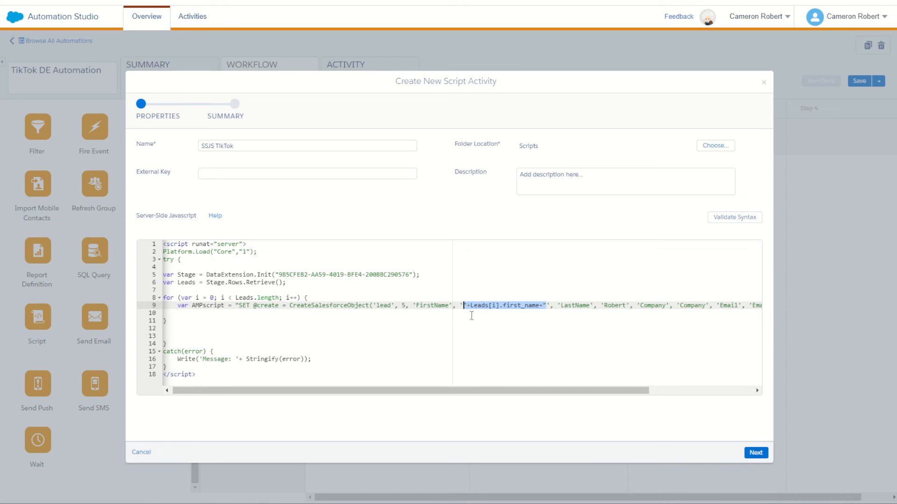
double_click(614, 306)
type("\"+Leads[i].first_name+\"")
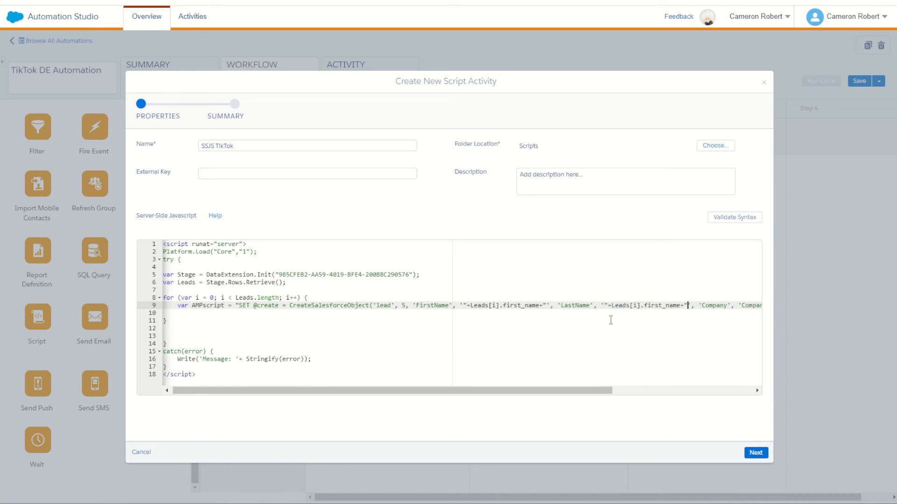
- Change the property in the LastName value to last_name
scroll(612, 393, "right", 2)
left_click(568, 306)
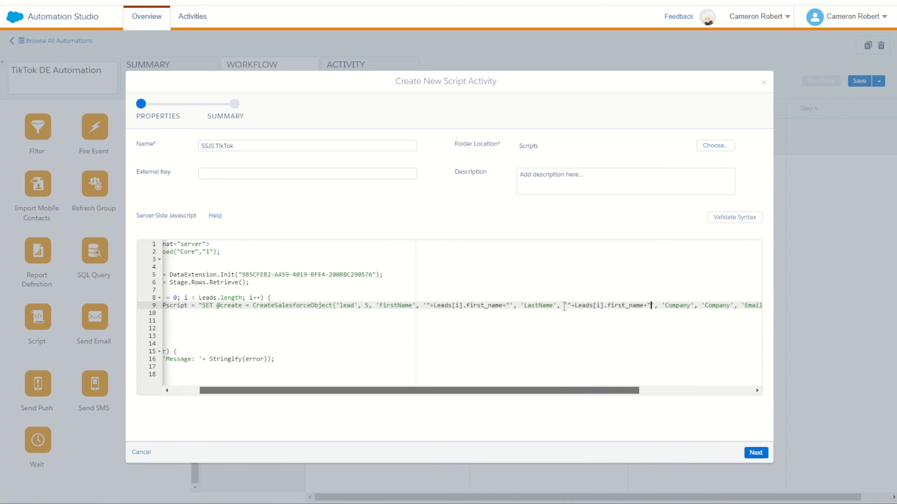
type("\"")
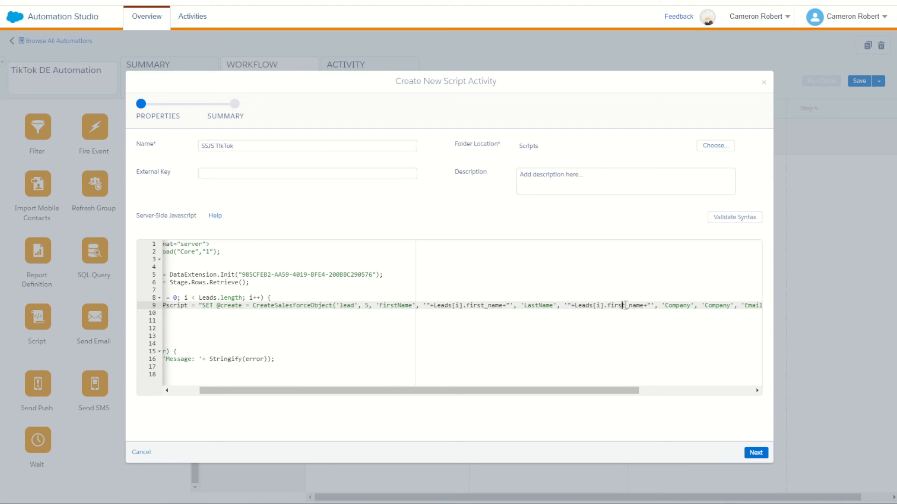
left_click_drag(625, 306, 607, 306)
type("last")
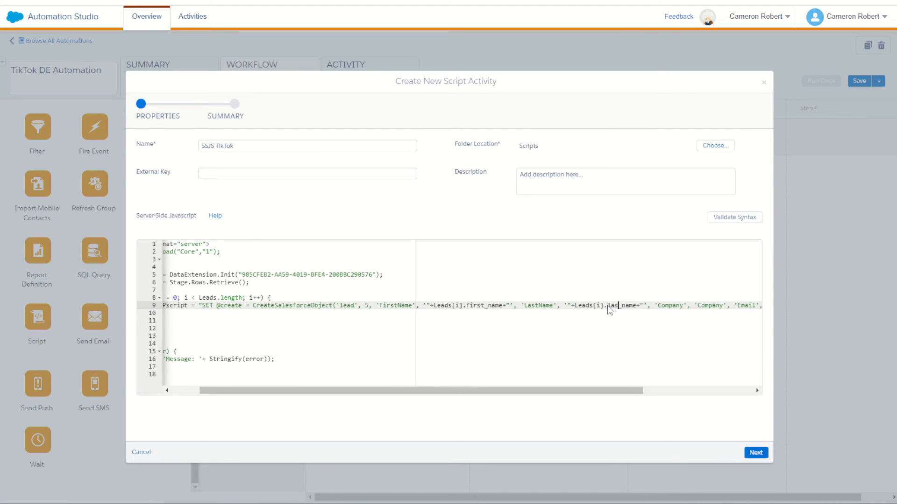
- Set the value paired with Company to the fixed text SSJS TikTok
left_click_drag(620, 390, 706, 390)
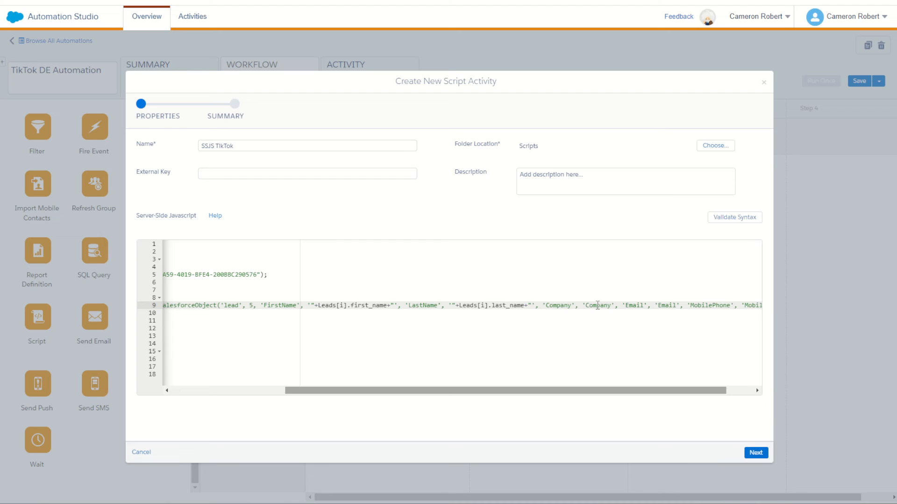
double_click(596, 306)
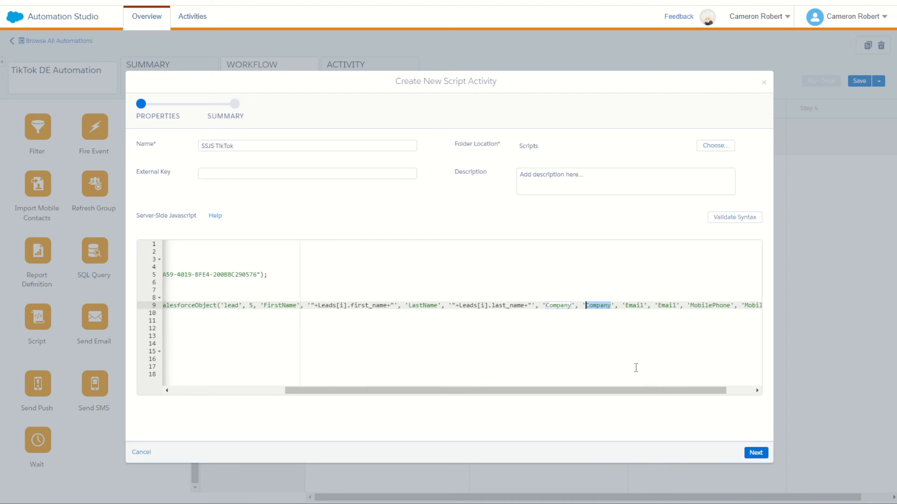
type("SSJS ")
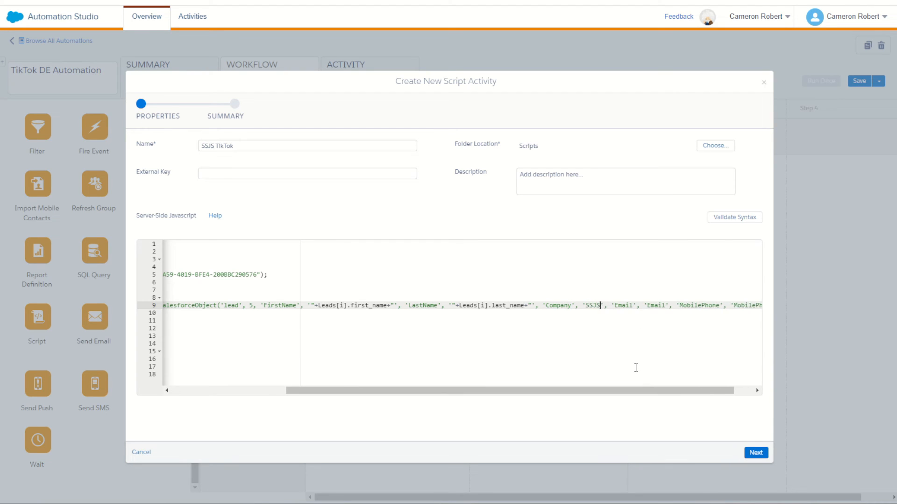
type("Solution")
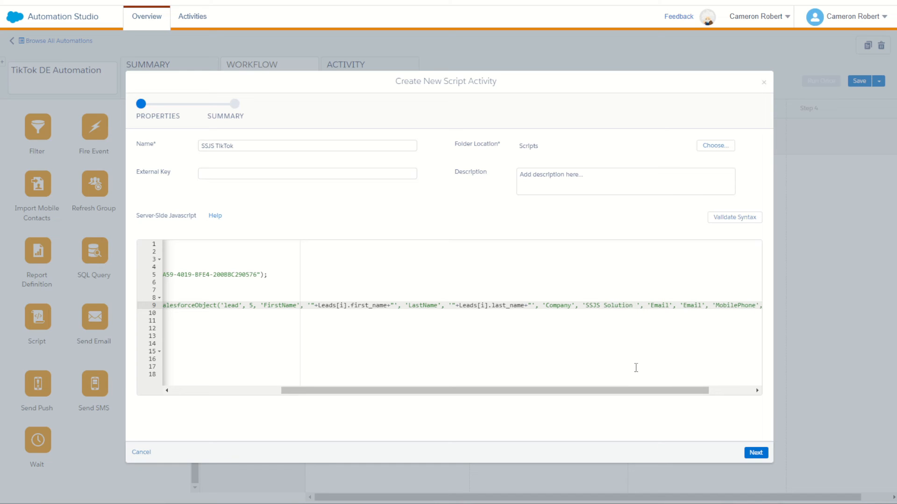
key("BackSpace")
key("BackSpace")
key("BackSpace")
key("BackSpace")
key("BackSpace")
key("BackSpace")
key("BackSpace")
key("BackSpace")
key("BackSpace")
type("TikT")
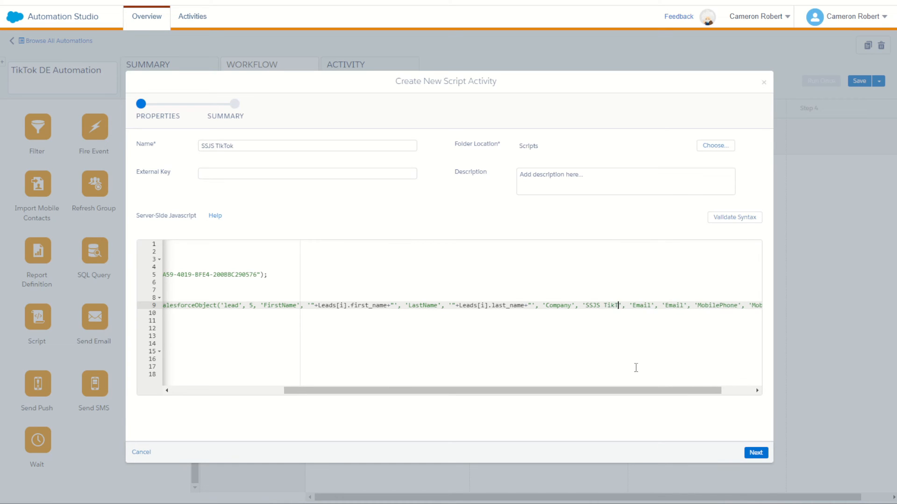
type("ok")
- Replace the Email sample value with "+Leads[i].email+", taking the email field name from the Stage data extension
left_click_drag(664, 392, 699, 397)
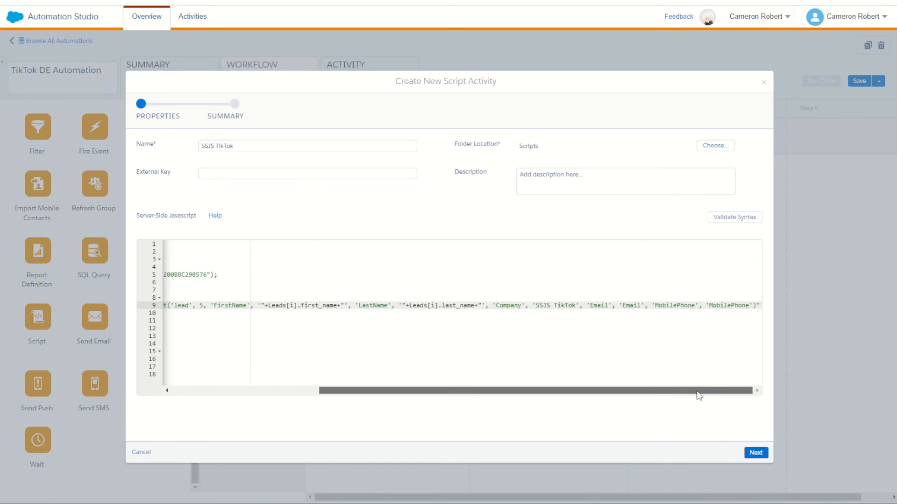
double_click(633, 308)
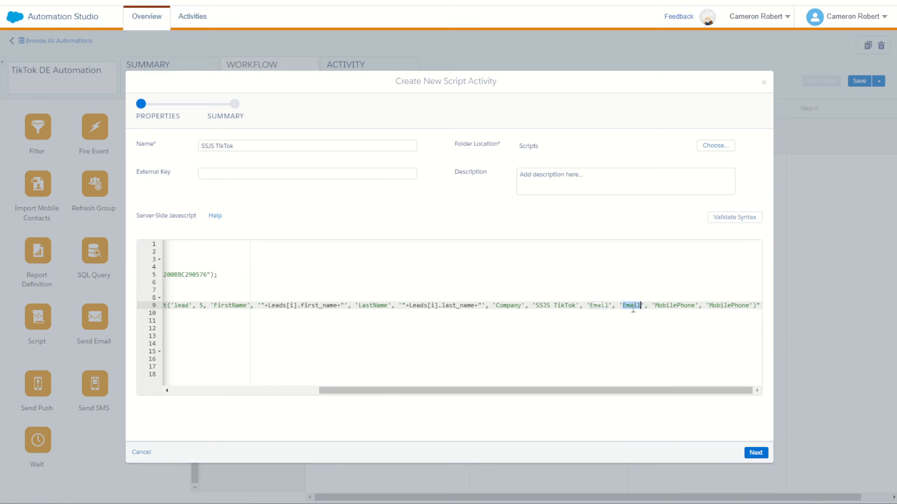
type("\"+Leads[i].first_name+\"")
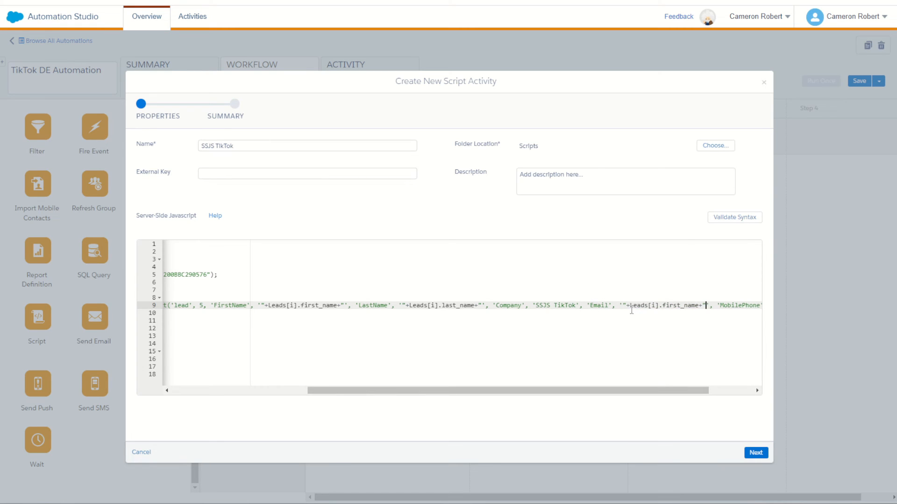
double_click(678, 307)
key("ctrl+Tab")
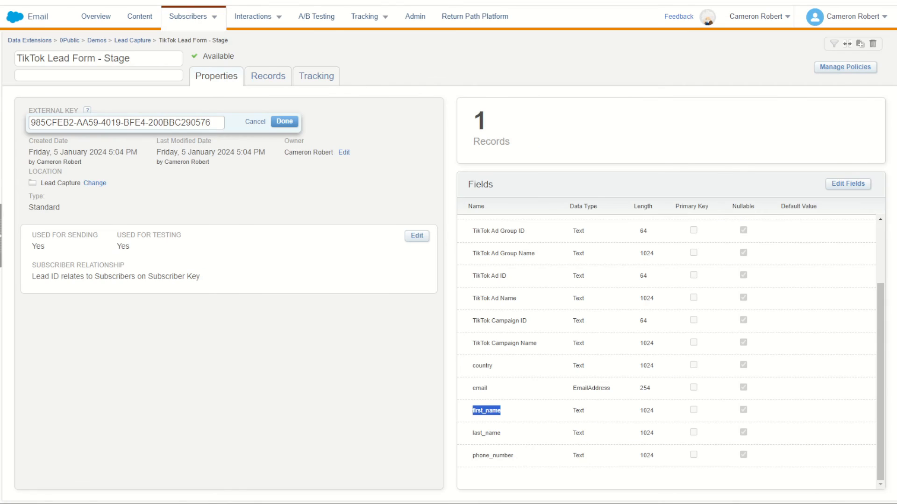
double_click(481, 387)
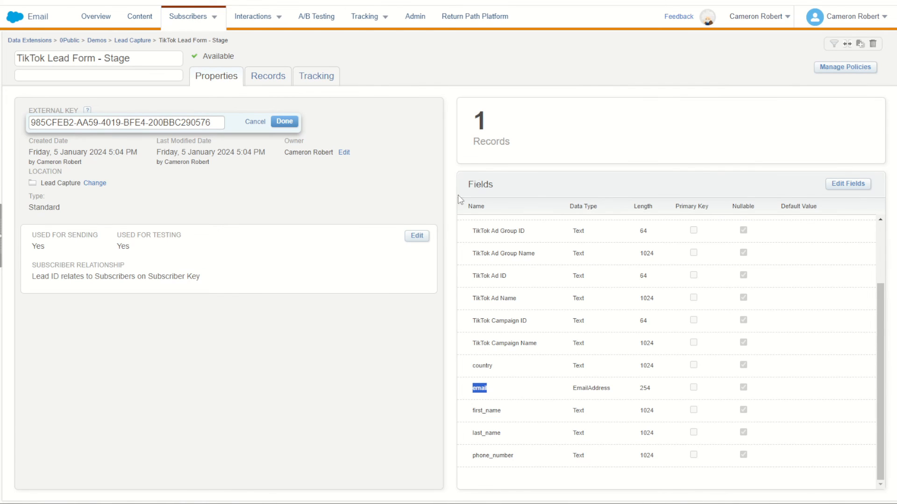
key("ctrl+Tab")
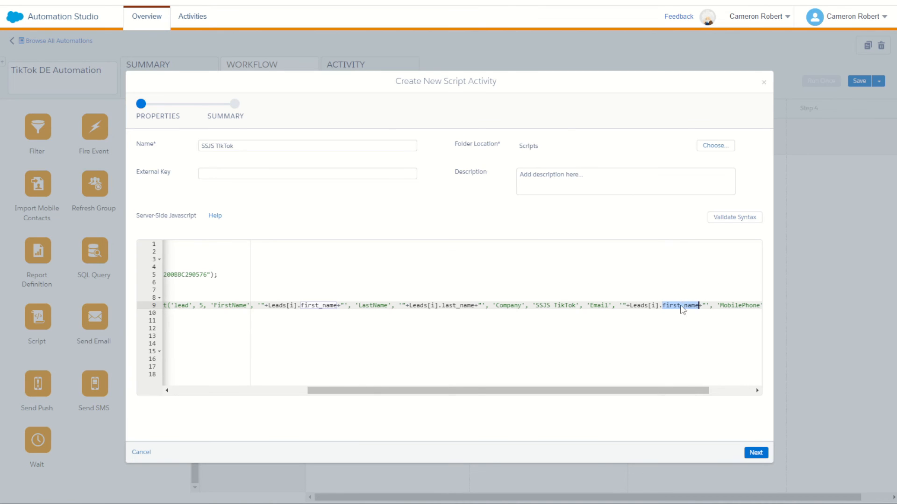
type("email")
type("lePhone')\"")
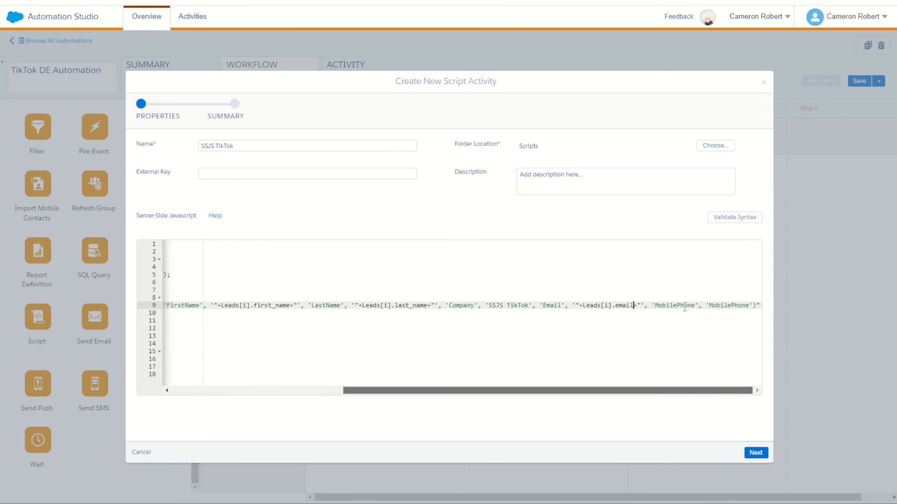
- Replace the MobilePhone sample value with "+Leads[i].phone_number+", taking the phone_number field name from the Stage data extension
double_click(727, 309)
type("\"+Leads[i].first_name+\"")
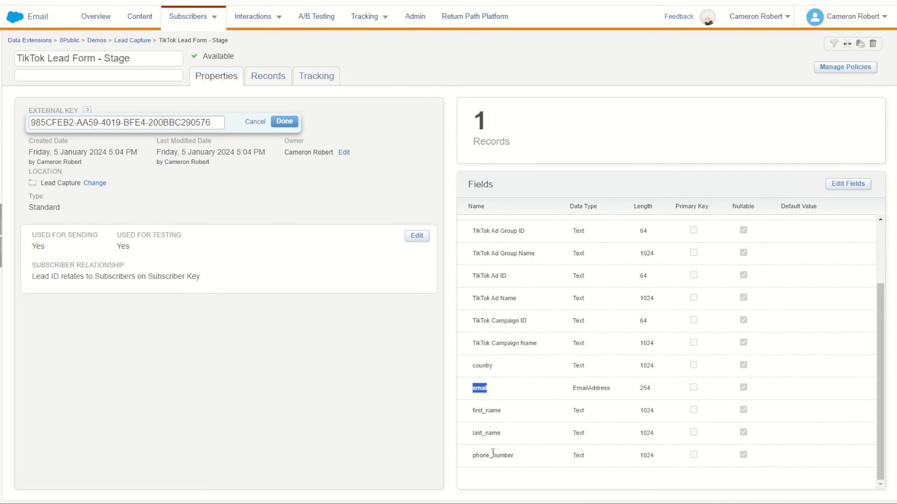
double_click(492, 456)
key("ctrl+c")
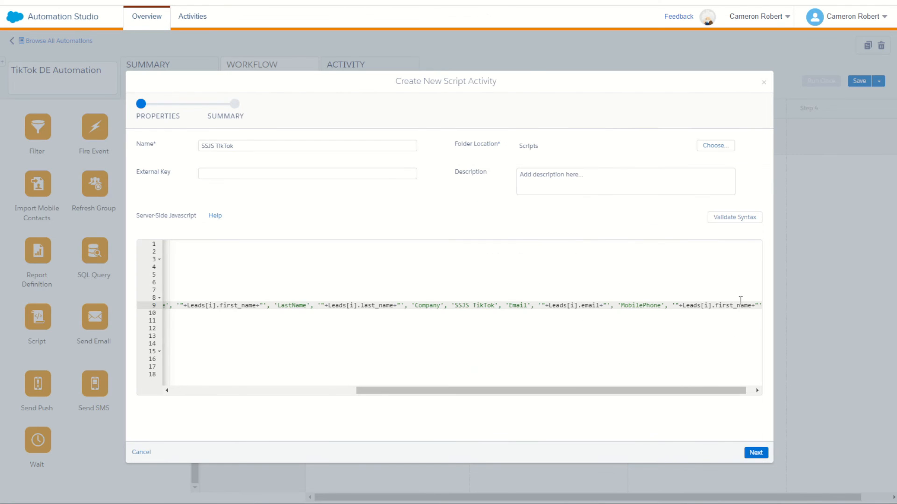
mouse_move(701, 391)
left_mouse_down()
mouse_move(738, 393)
mouse_move(715, 394)
left_mouse_up()
double_click(718, 306)
key("ctrl+v")
left_click(751, 306)
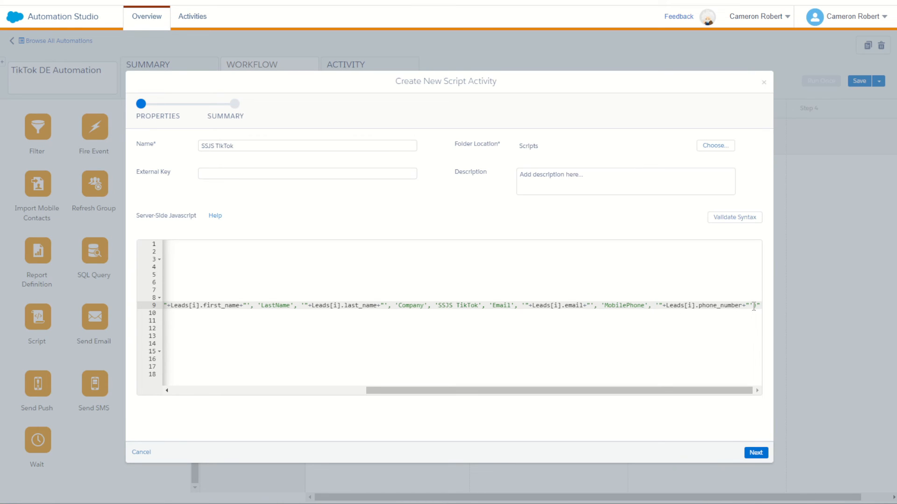
- Review the CreateSalesforceObject line, end it with a semicolon after the closing double quote, and add a new line below it
left_click(753, 306)
left_click(731, 346)
left_click_drag(556, 390, 486, 404)
left_click(756, 304)
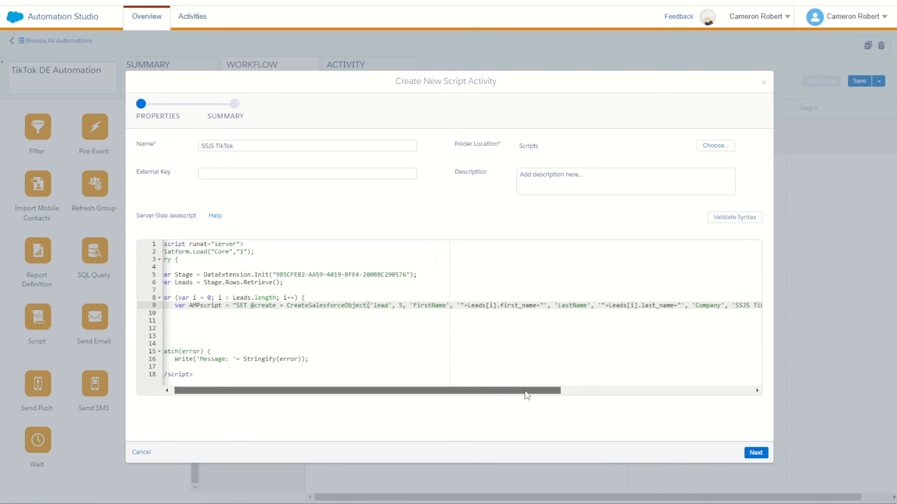
left_click_drag(527, 394, 739, 398)
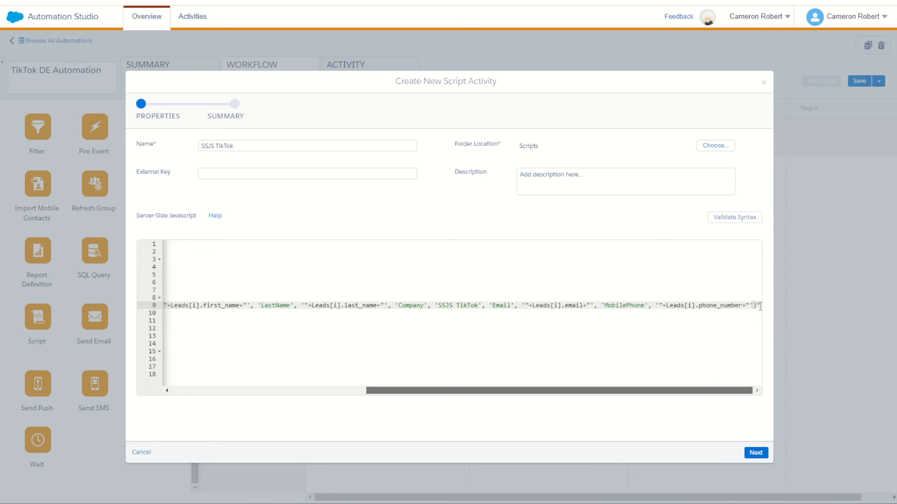
type(";")
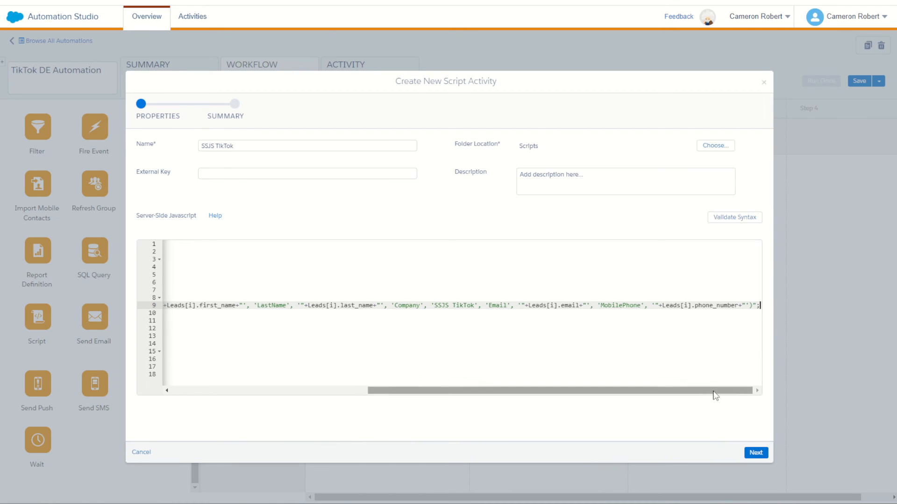
left_click_drag(715, 397, 421, 405)
key("Return")
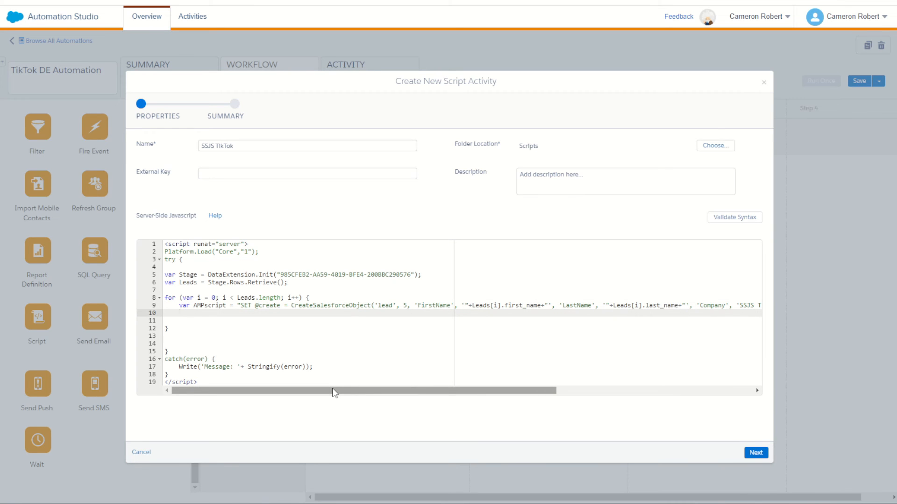
- Search SFMC Companion's functions for "treat" and expand the usage samples of Platform.Function.TreatAsContent
left_click(836, 1)
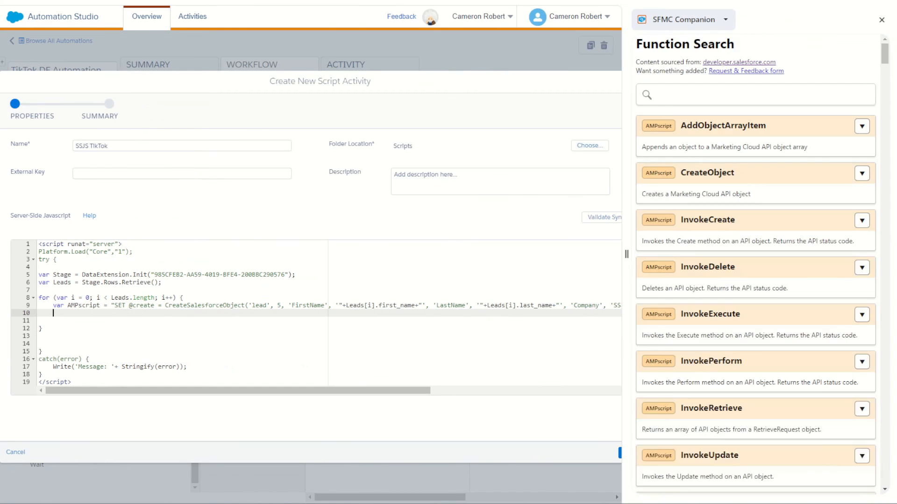
left_click(712, 97)
type("treat")
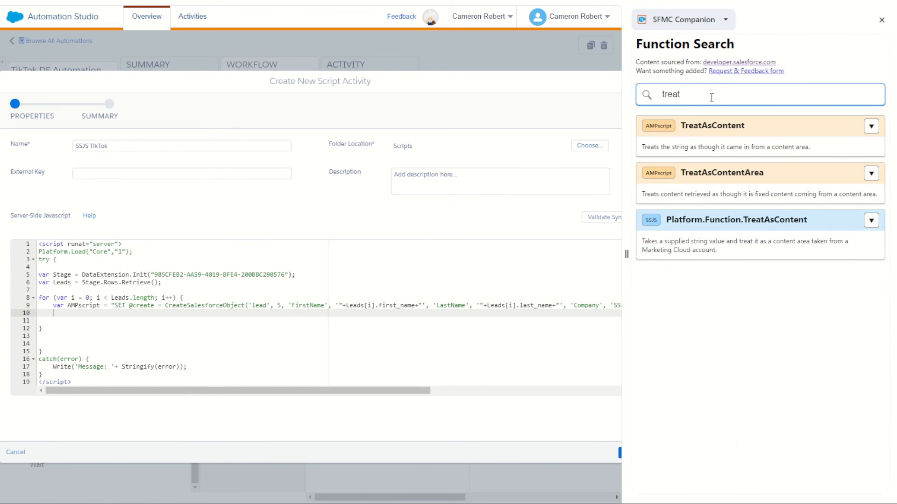
left_click(871, 221)
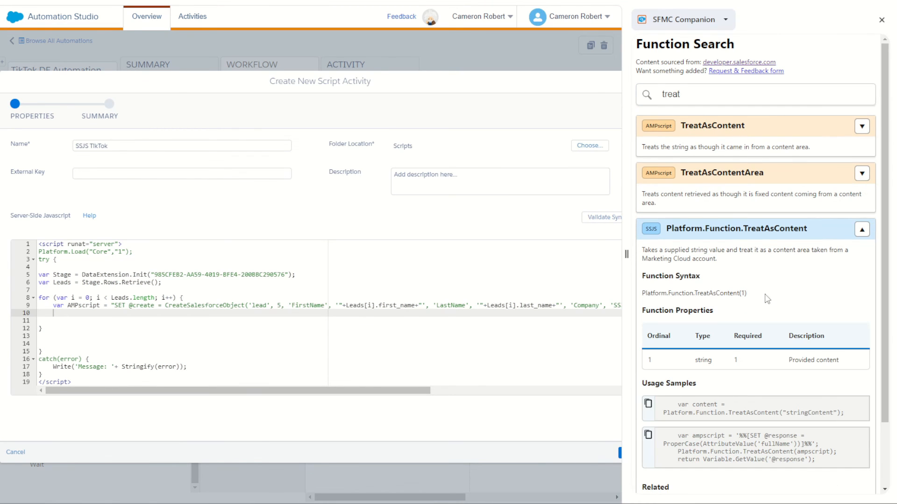
scroll(768, 287, "down", 2)
scroll(767, 287, "down", 1)
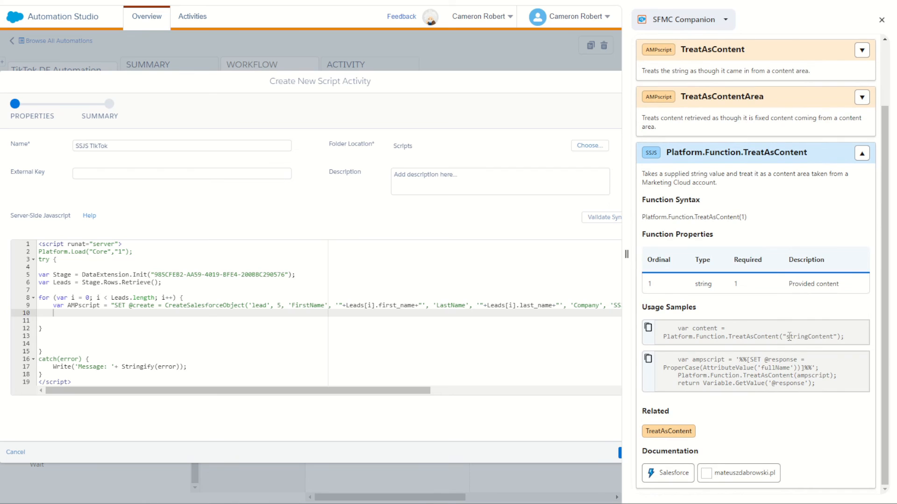
- Copy the sample call Platform.Function.TreatAsContent("stringContent"); onto the line below the AMPscript variable
left_click_drag(848, 338, 663, 338)
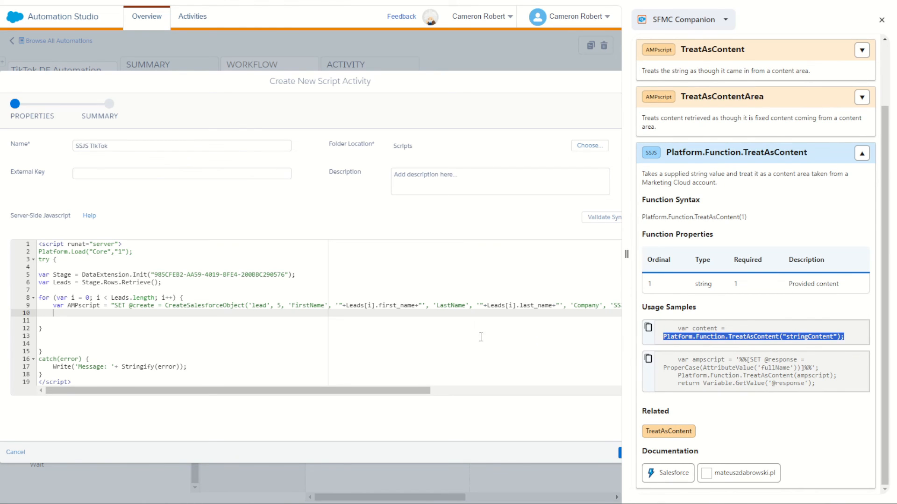
key("ctrl+c")
left_click(139, 314)
key("ctrl+v")
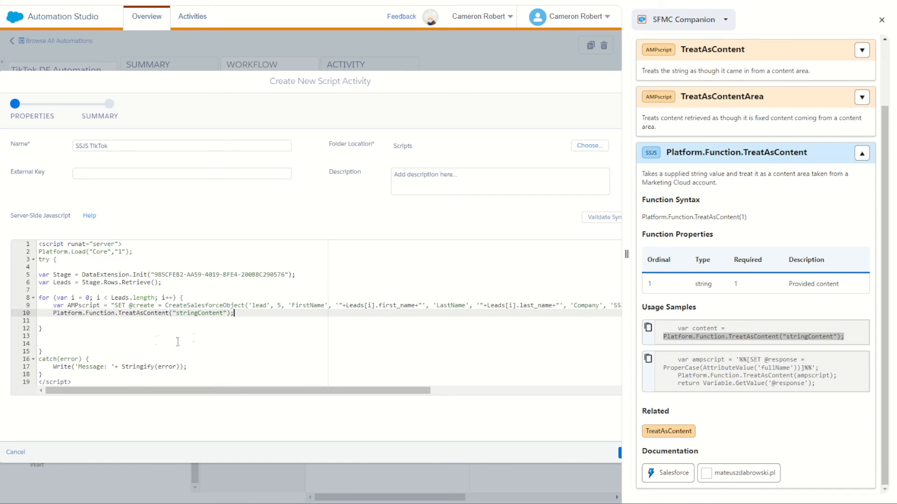
- Replace the "stringContent" argument with a single-quoted string holding the escaped AMPscript opening delimiter \%\%[
double_click(84, 306)
double_click(201, 314)
key("BackSpace")
key("BackSpace")
type("'")
key("Left")
type("\\%\\%[")
key("Left")
- Complete the TreatAsContent argument by concatenating the AMPscript variable and the closing delimiter, giving '\%\%['+AMPscript+']\%\%'
key("Right")
key("Right")
type("+AMPscript+''")
key("Left")
type("]\\%\\%")
left_click_drag(170, 313, 238, 314)
left_click(260, 313)
- Remove the surplus blank lines around the for loop's closing brace, and validate the script's syntax
left_click_drag(45, 329, 40, 298)
left_click_drag(51, 351, 41, 267)
left_click_drag(72, 374, 68, 358)
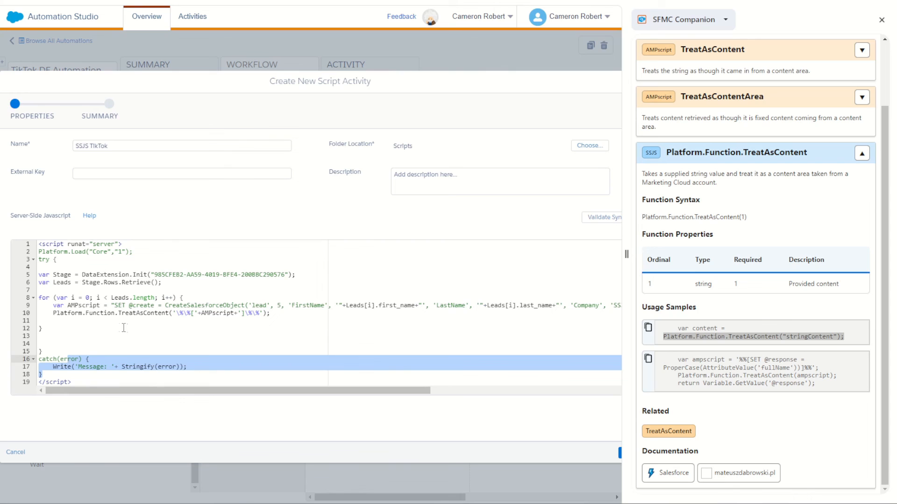
left_click(72, 321)
key("BackSpace")
key("BackSpace")
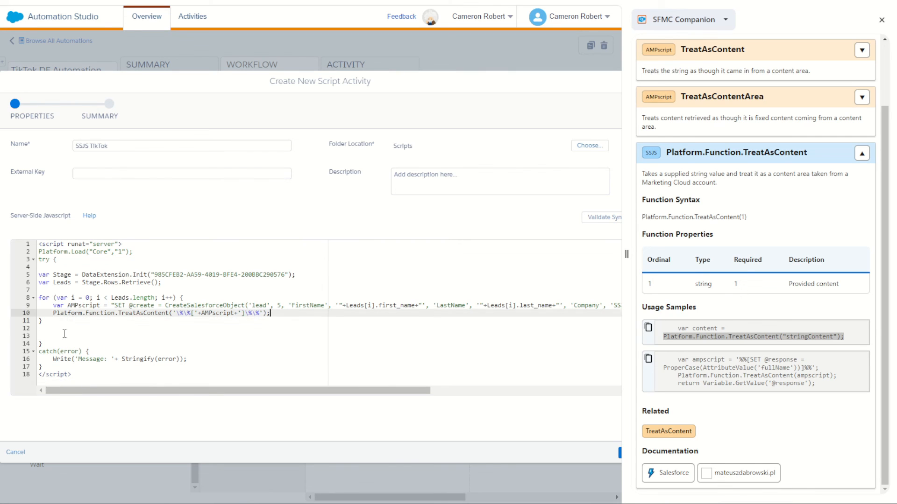
left_click(63, 333)
key("BackSpace")
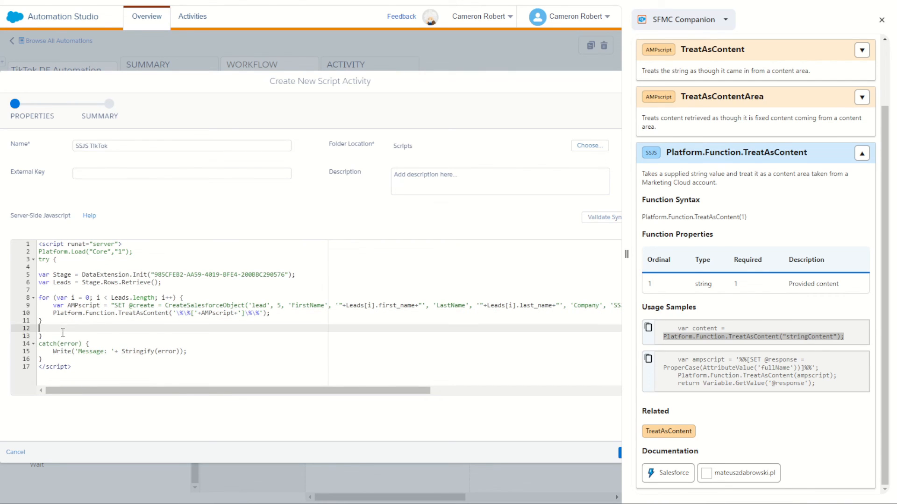
left_click(599, 217)
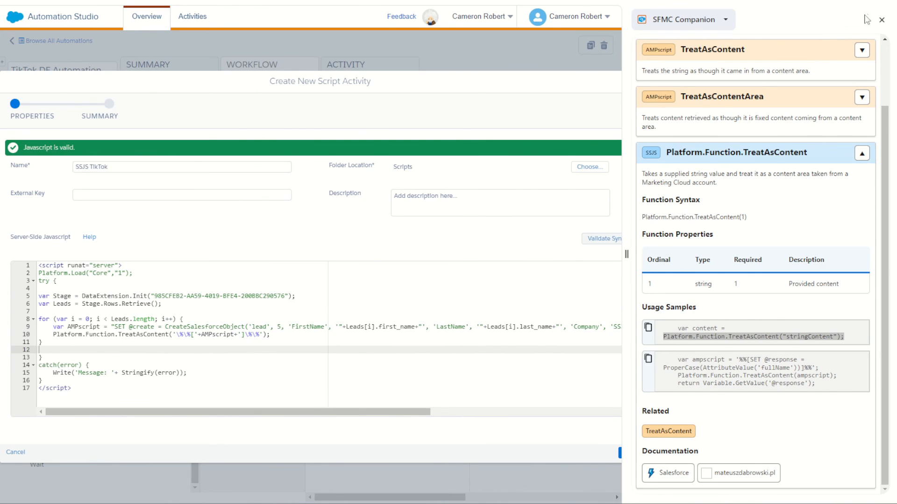
left_click(881, 20)
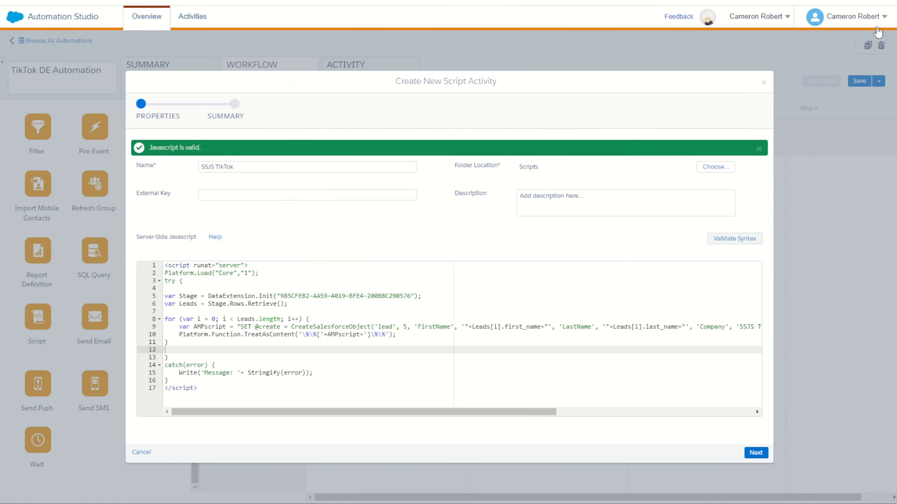
- Finish creating the SSJS TikTok script activity and save the TikTok DE Automation
left_click(756, 454)
left_click(756, 454)
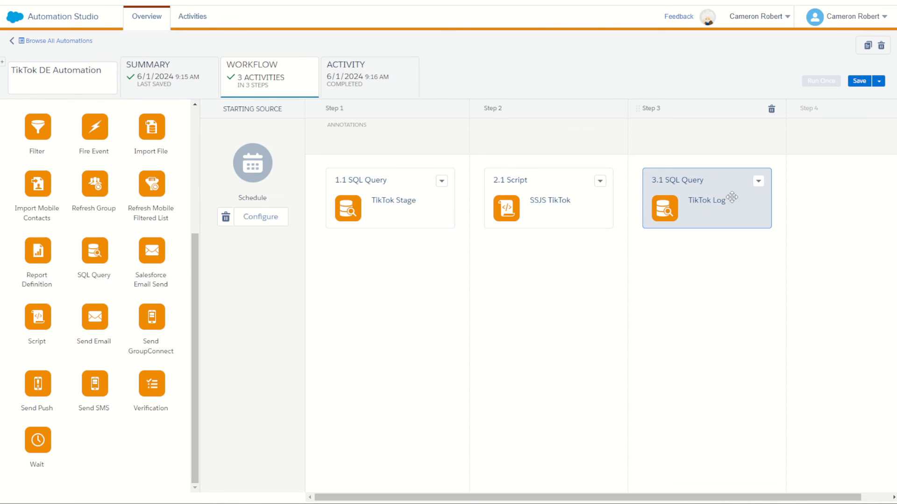
left_click(859, 82)
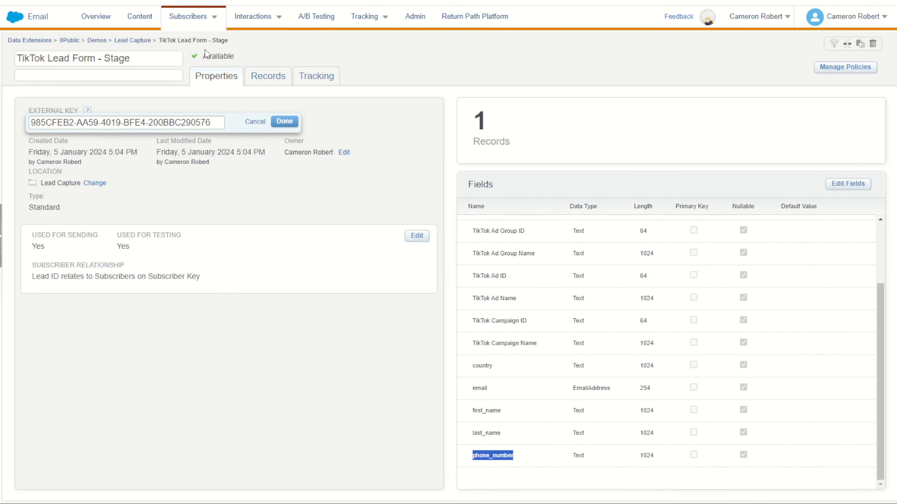
- Clear all data from the TikTok Lead Form - Stage data extension in the Lead Capture folder
left_click(129, 41)
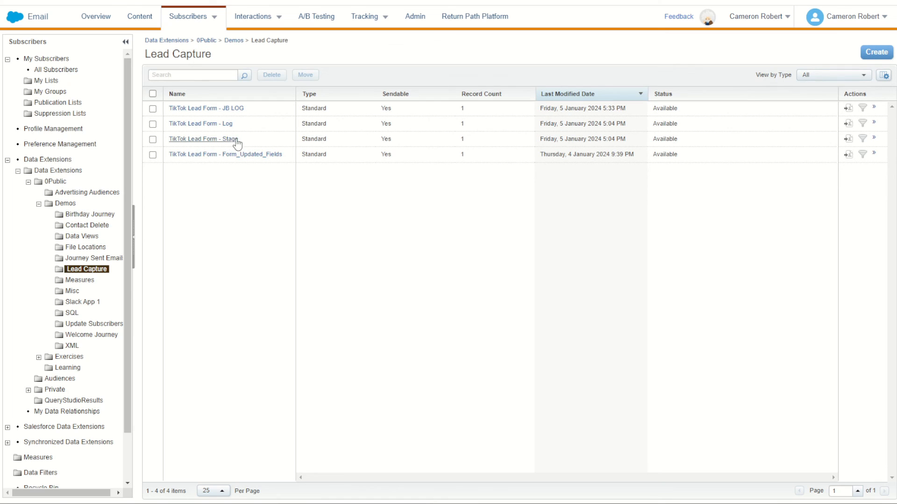
left_click(227, 140)
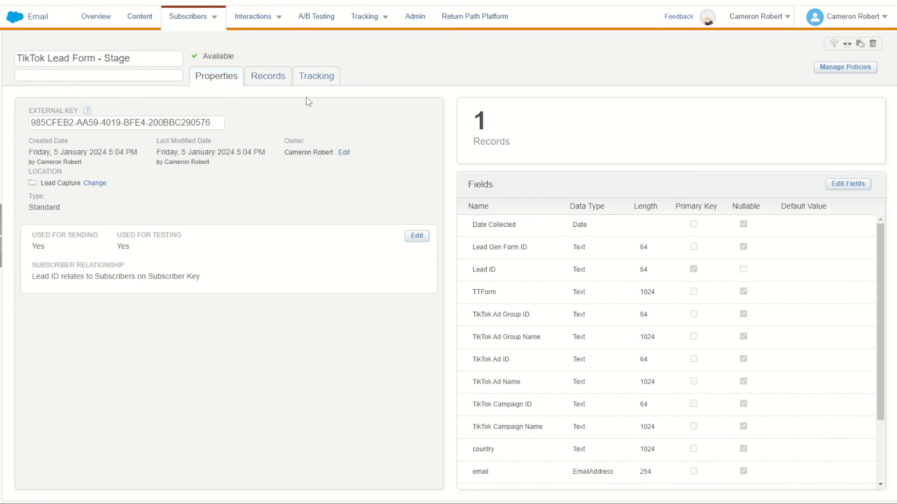
left_click(277, 82)
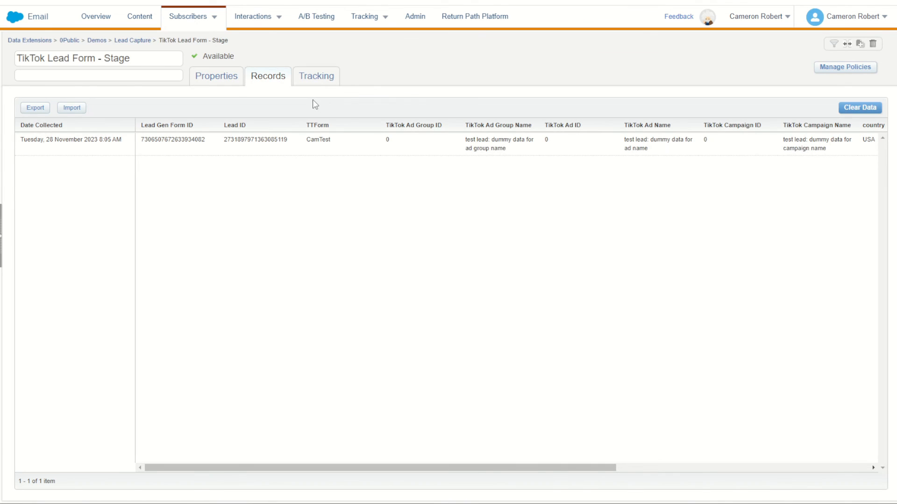
left_click(857, 110)
left_click(538, 147)
left_click(838, 109)
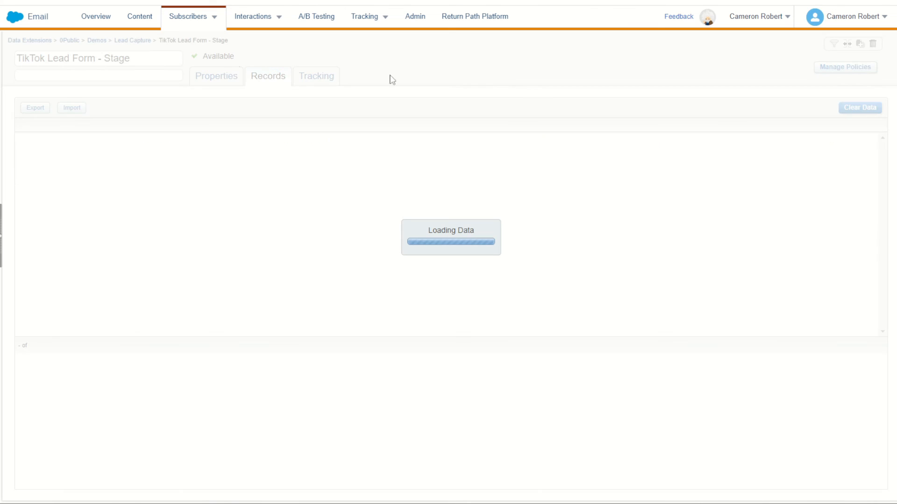
- Check the Stage data extension's record count, and clear all data from TikTok Lead Form - Log
left_click(141, 41)
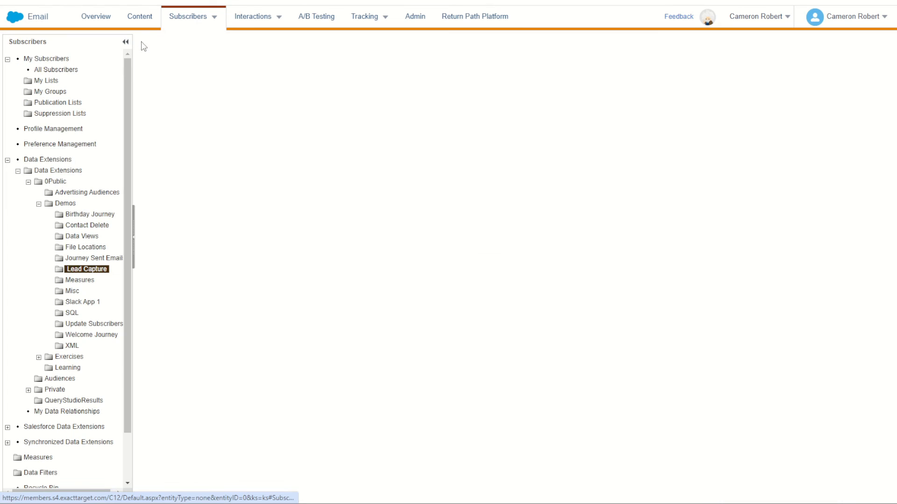
left_click_drag(449, 132, 465, 132)
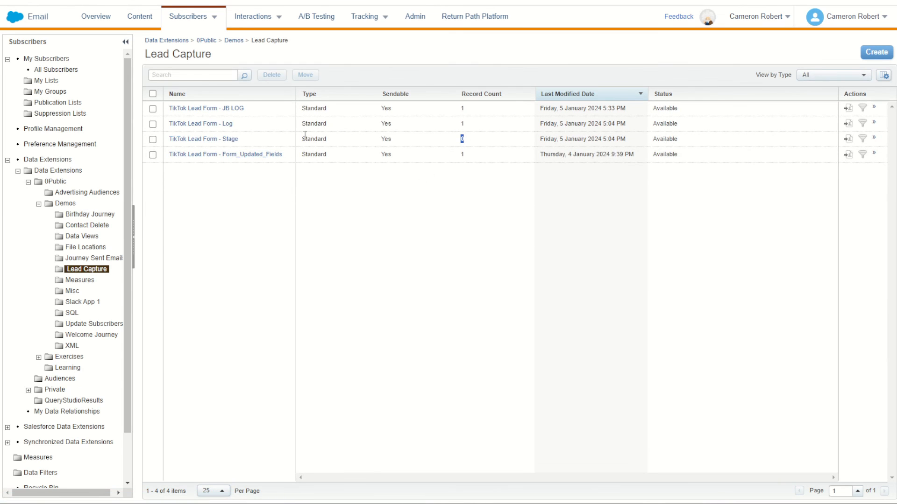
left_click(226, 124)
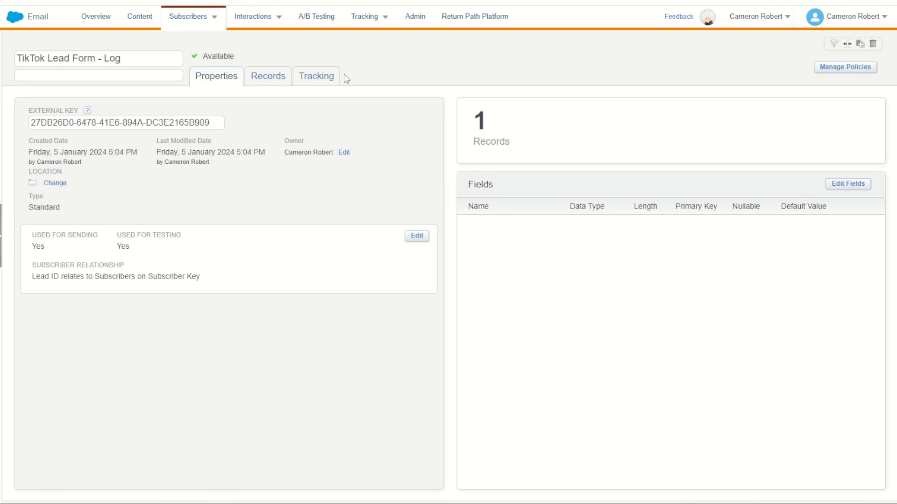
left_click(274, 76)
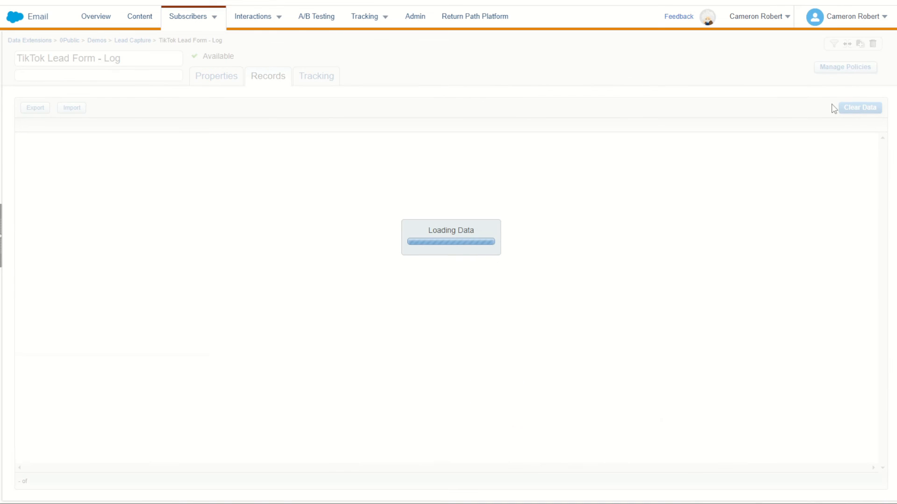
left_click(854, 110)
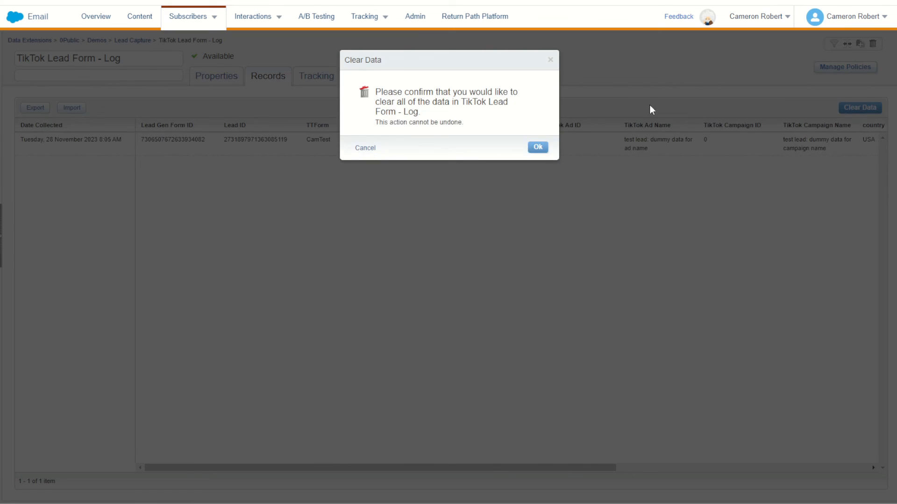
left_click(537, 146)
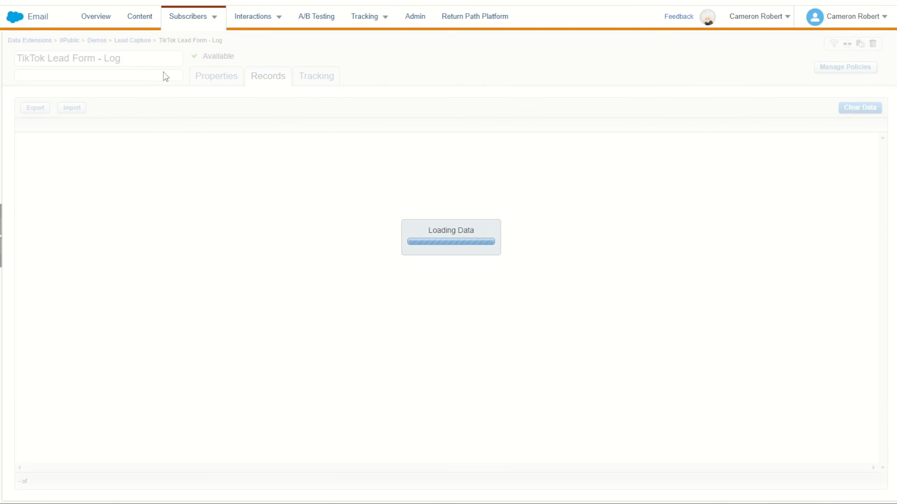
- Check the Log and Stage record counts in the Lead Capture folder, and save the automation again in Automation Studio
left_click(136, 46)
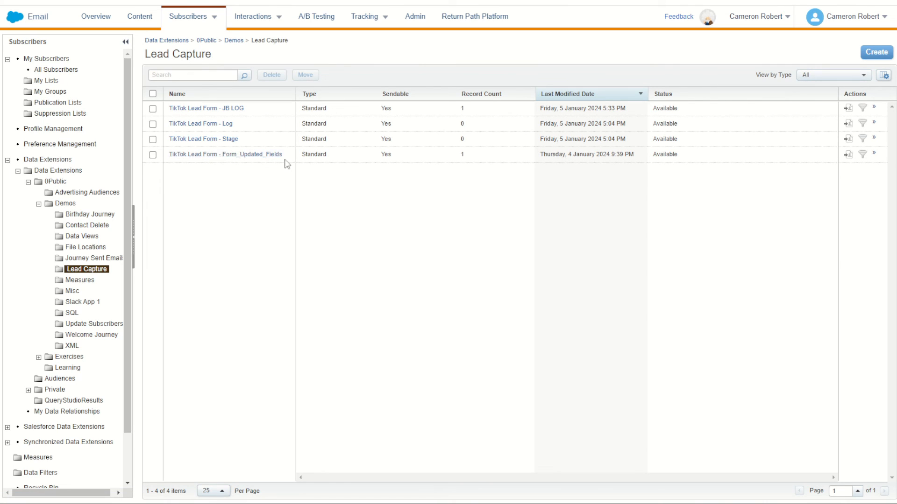
double_click(462, 123)
double_click(462, 138)
double_click(227, 139)
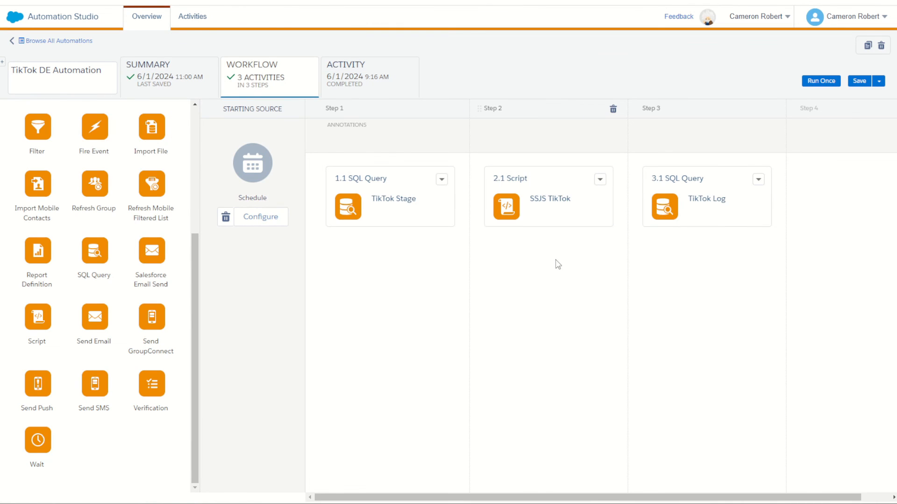
left_click(858, 82)
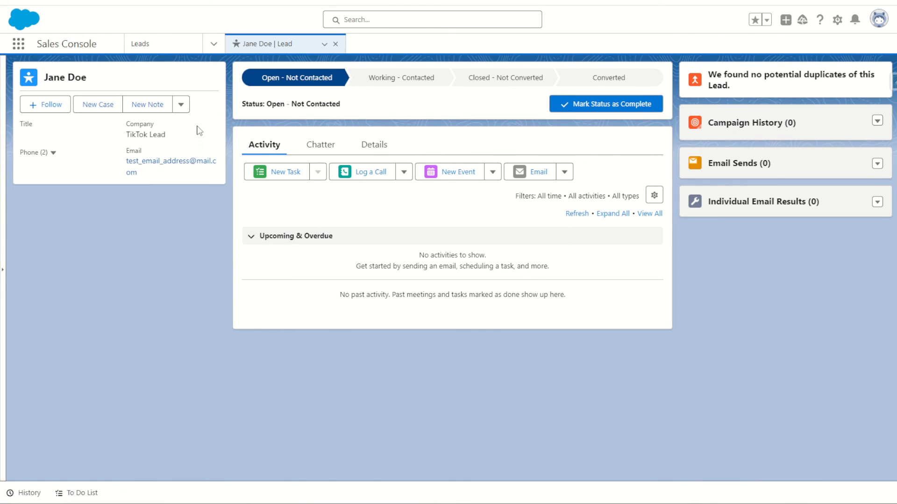
- Switch to the Sales Console and delete the existing test lead whose company is TikTok Lead
left_click(185, 107)
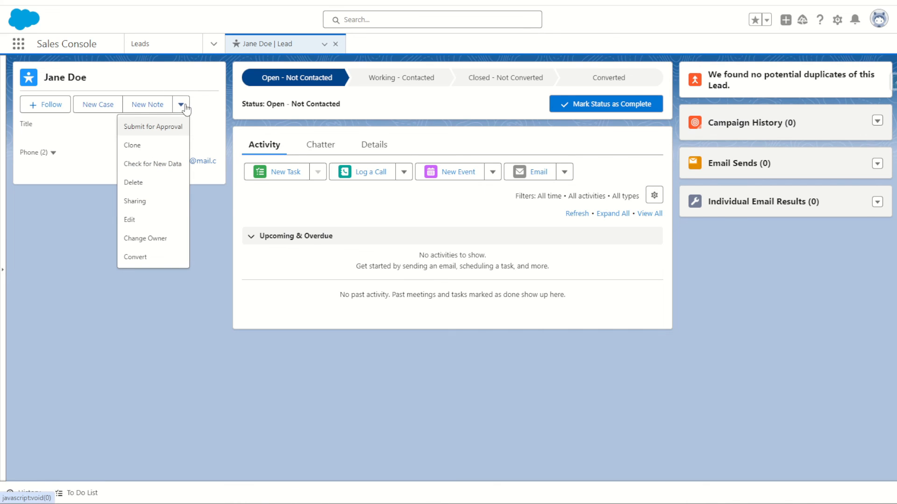
left_click(164, 182)
left_click(593, 275)
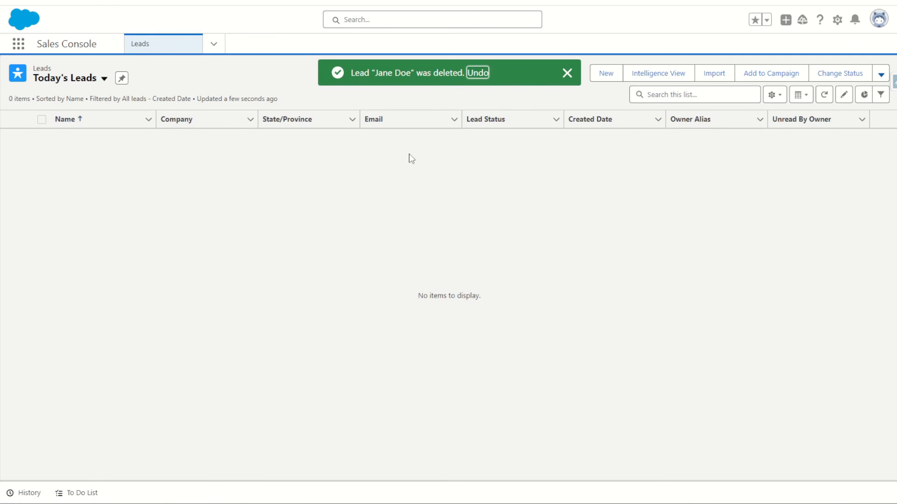
- Switch to Automation Studio and run all activities of TikTok DE Automation once, leaving the notification addresses empty
left_click(567, 73)
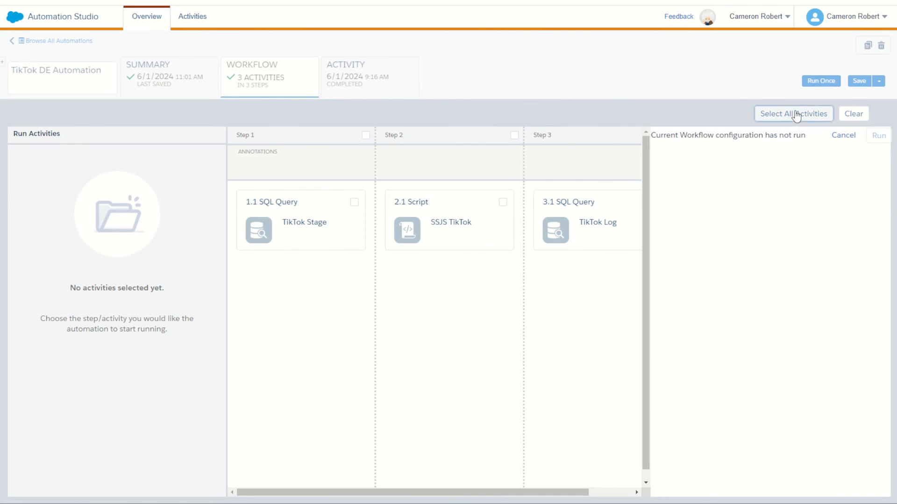
left_click(795, 114)
left_click(879, 137)
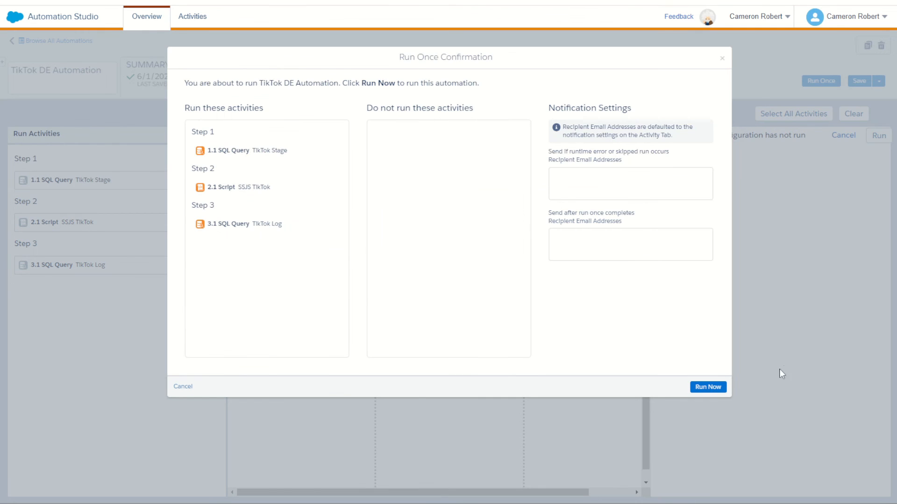
left_click(719, 389)
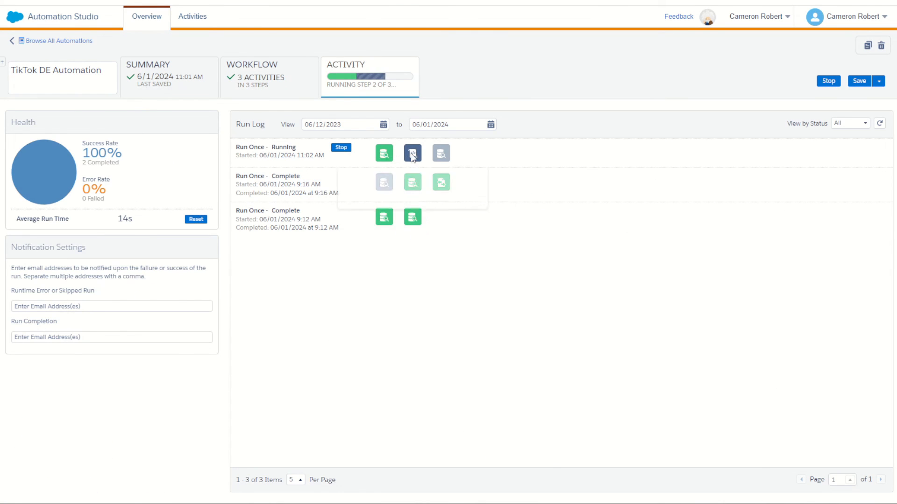
- Monitor the current run in the automation's run log, refreshing it and checking the status of each step
mouse_move(412, 157)
left_click(879, 123)
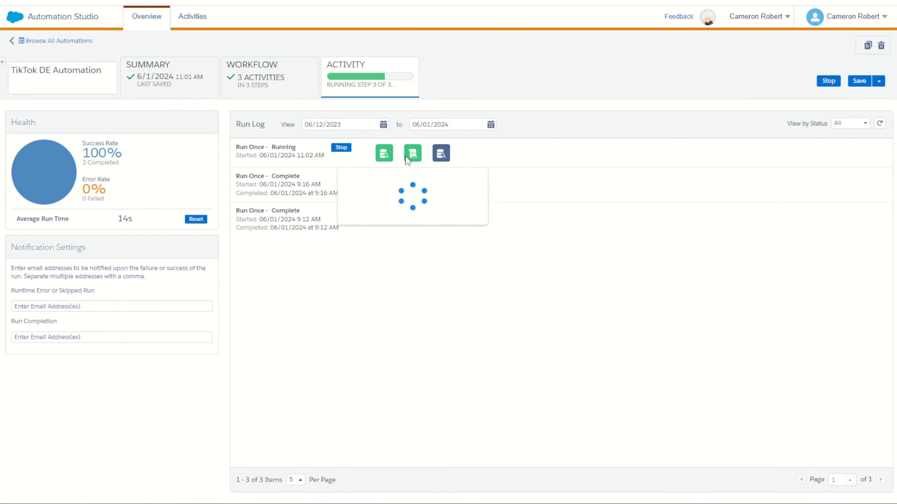
left_click(880, 124)
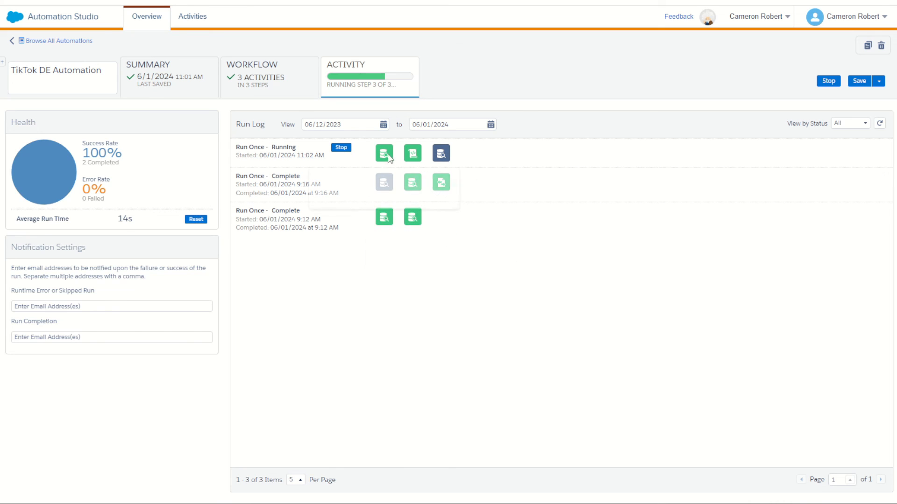
mouse_move(385, 154)
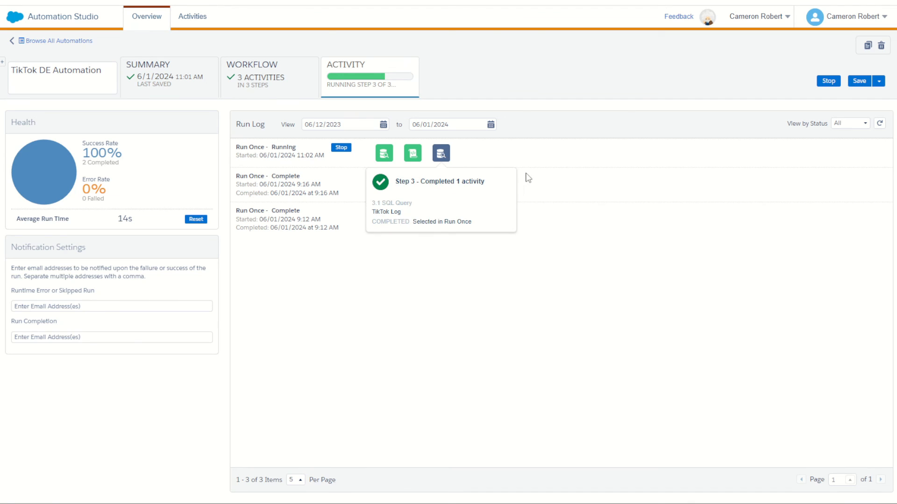
mouse_move(413, 153)
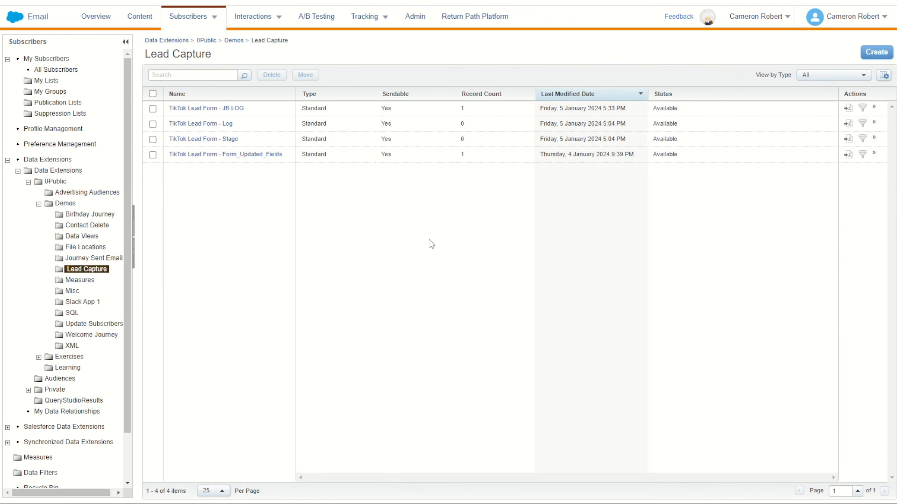
- Recheck the Lead Capture record counts, refresh Today's Leads in the Sales Console, and view the details of the lead whose company is SSJS TikTok
left_click(101, 271)
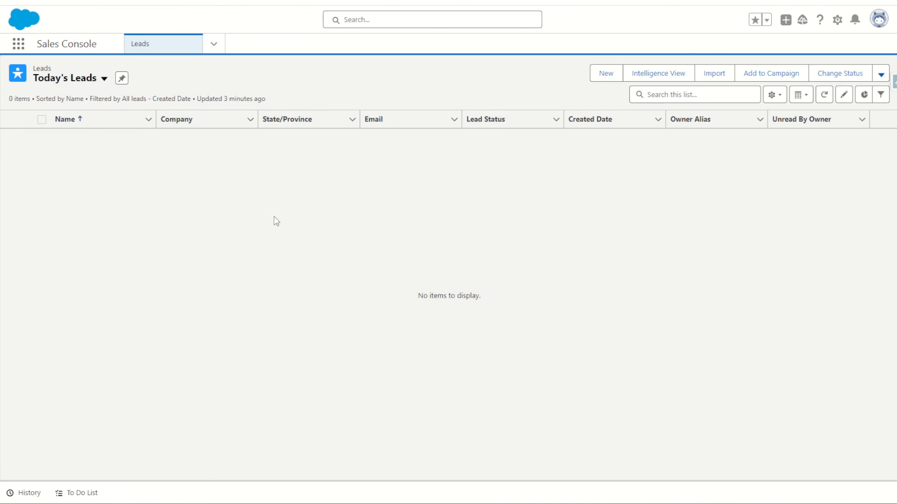
key("F5")
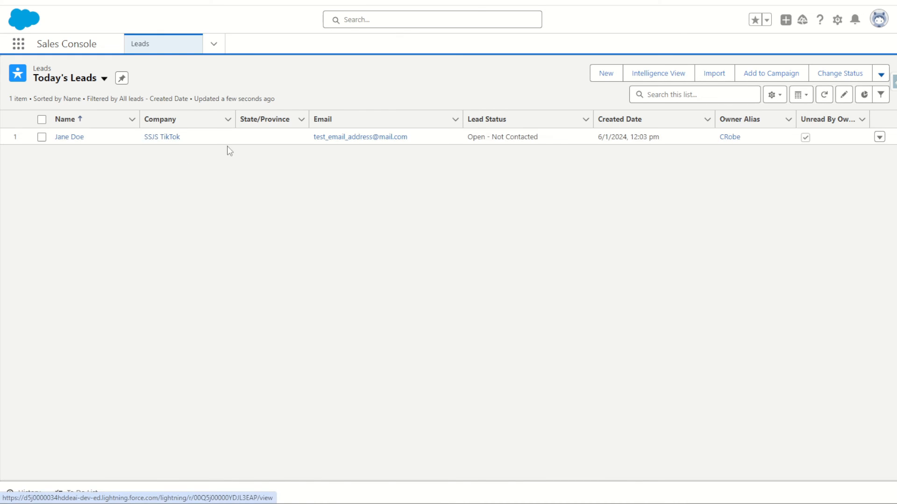
left_click(76, 137)
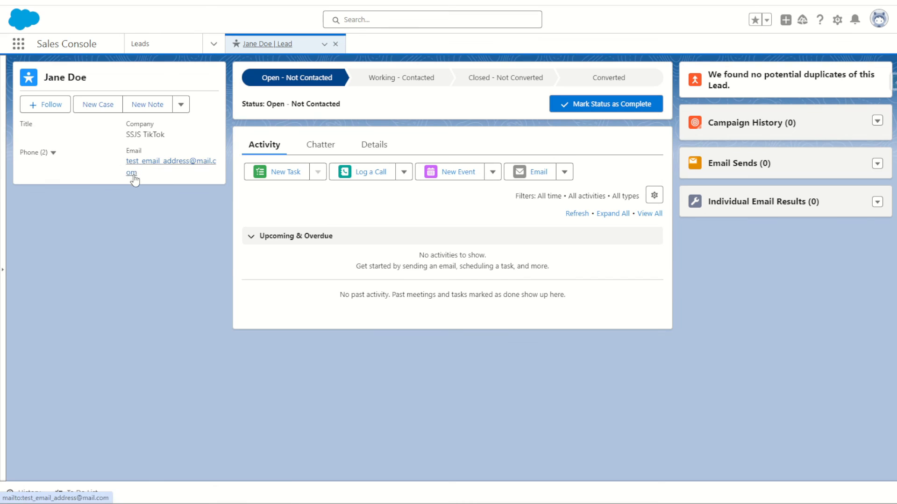
left_click(372, 144)
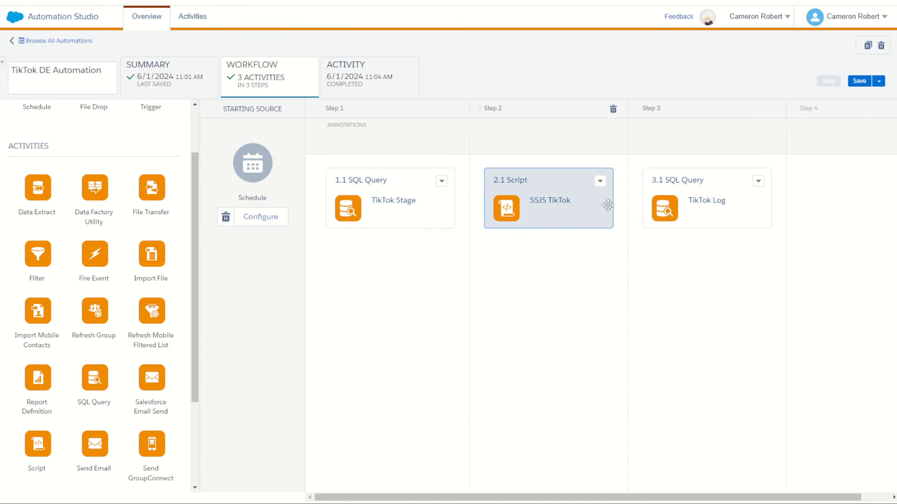
- Return to the TikTok DE Automation workflow and open the SSJS TikTok script activity for editing, accepting the edit confirmation
left_click(599, 182)
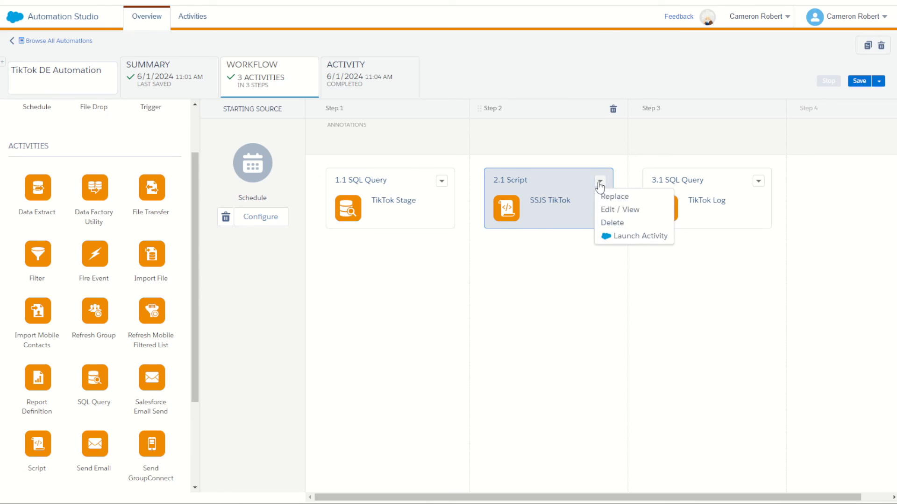
left_click(608, 207)
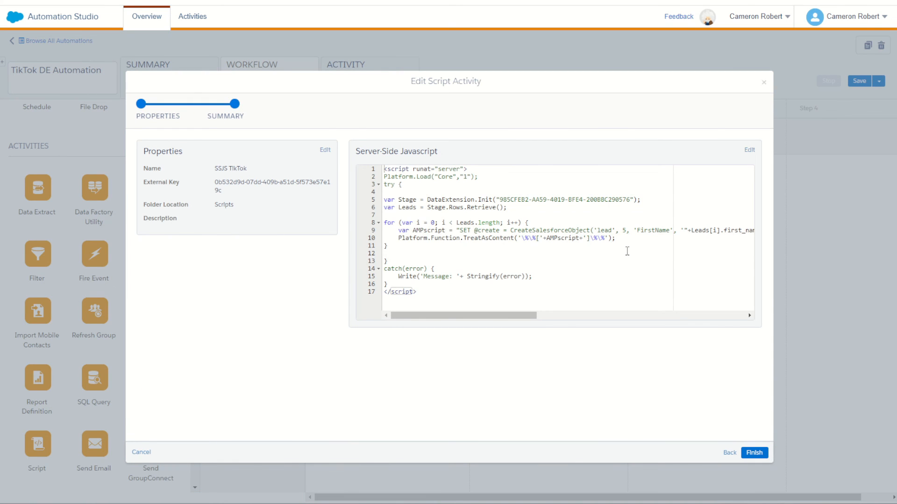
left_click_drag(423, 230, 482, 230)
left_click(749, 151)
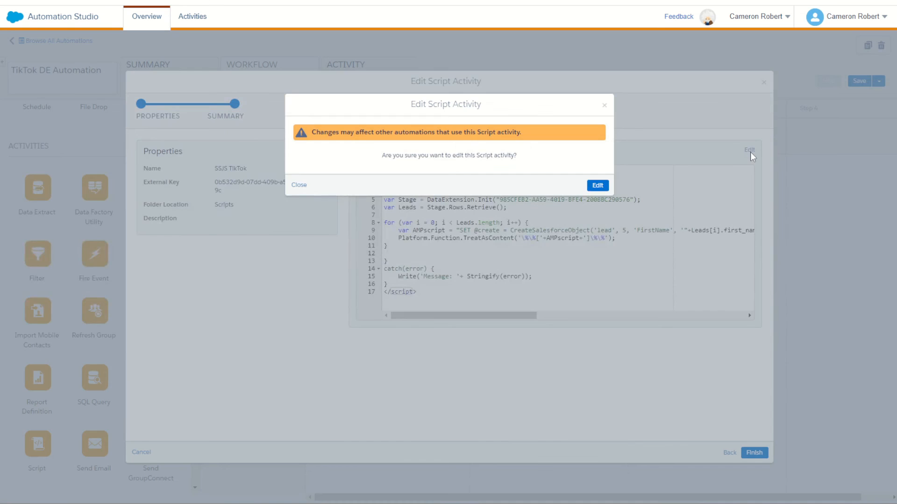
left_click(596, 184)
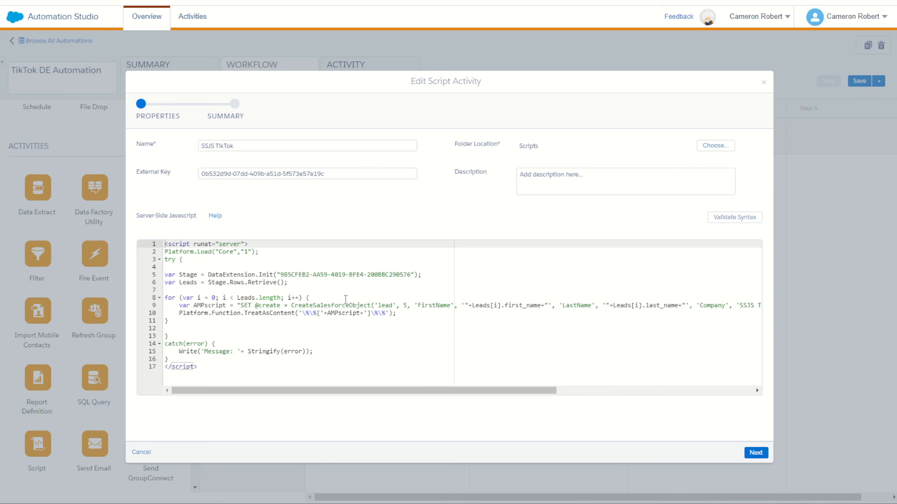
- Insert three blank lines inside the for loop above the AMPscript variable, and place the cursor on the middle one
left_click(346, 297)
key("Return")
key("Return")
key("Return")
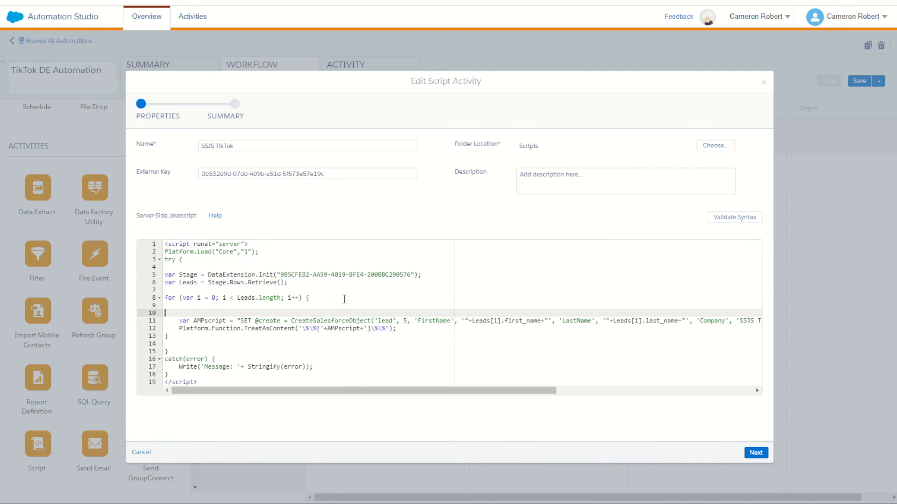
key("Up")
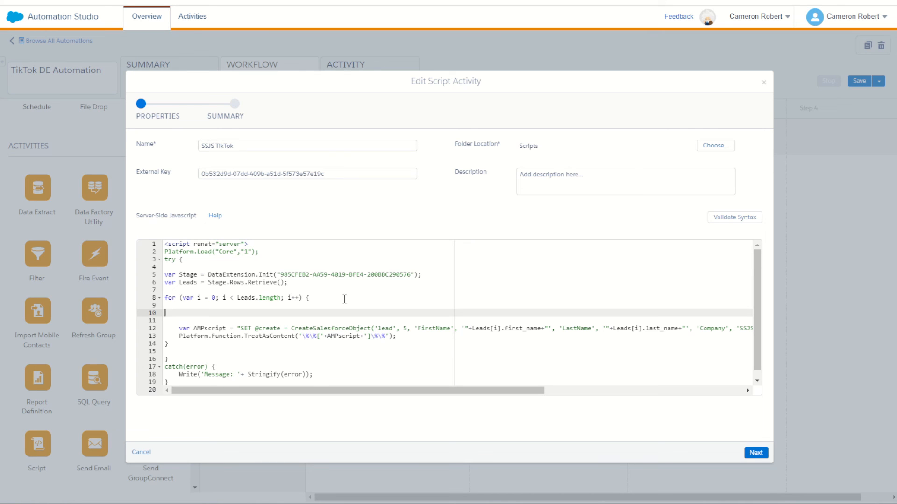
- Open the SFMC Companion function search, look up "post", and examine the SSJS HTTP.Post parameters and usage sample
left_click(825, 1)
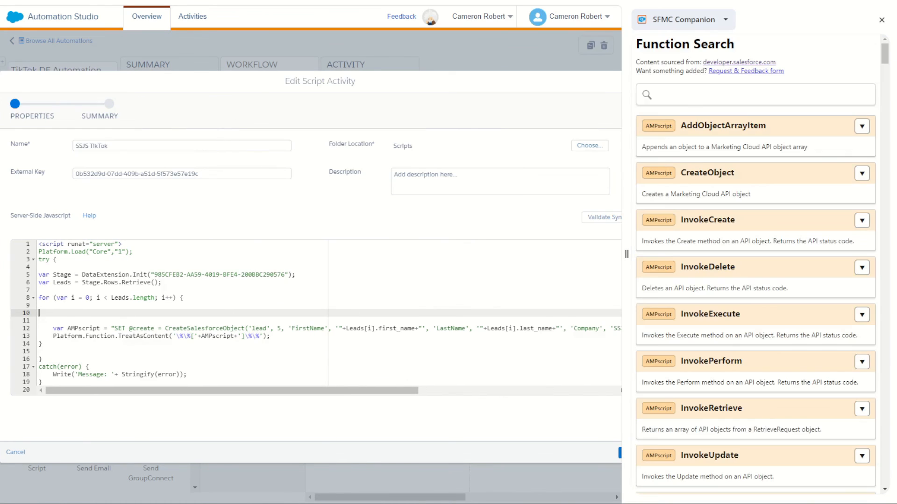
left_click(775, 98)
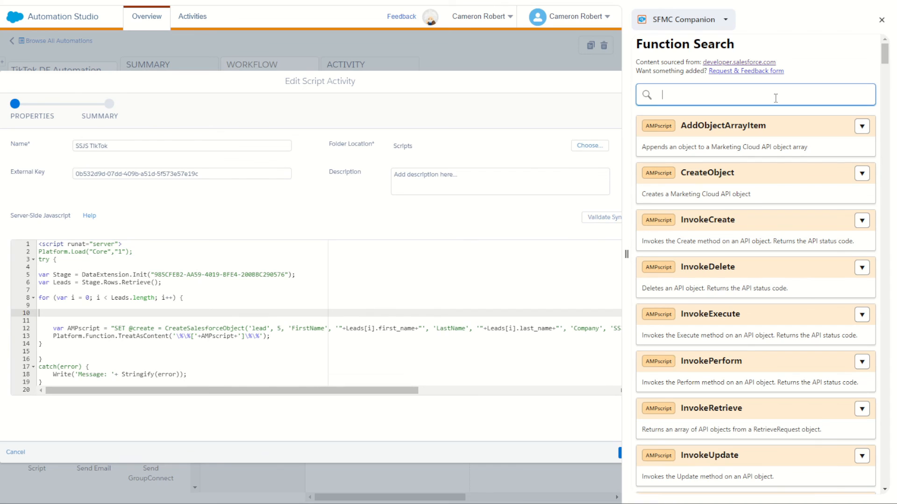
type("post")
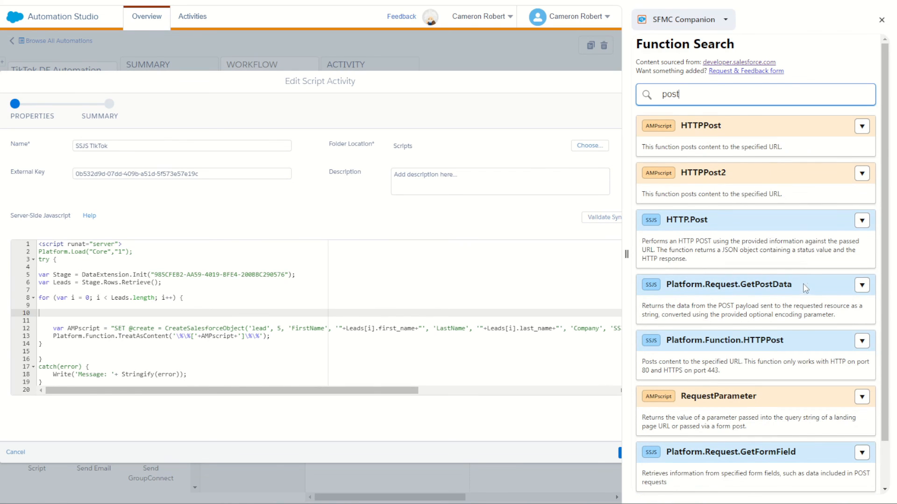
left_click_drag(667, 220, 703, 220)
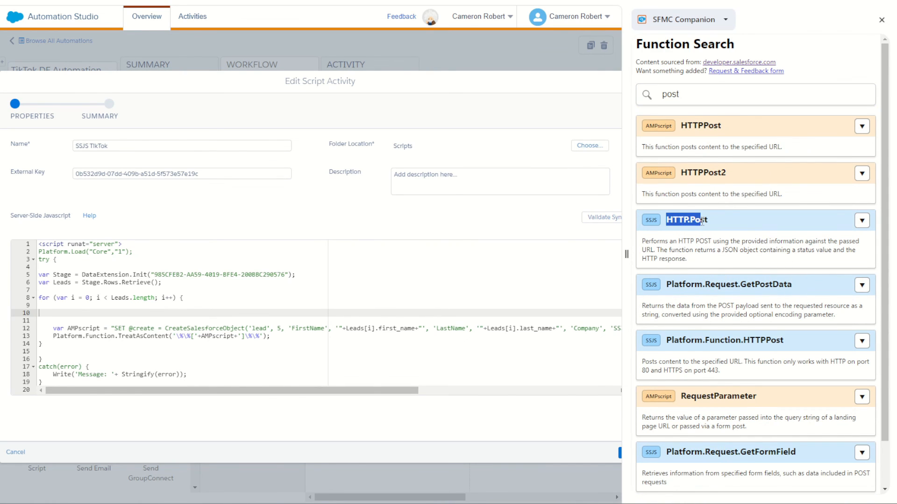
left_click(861, 221)
scroll(773, 345, "down", 6)
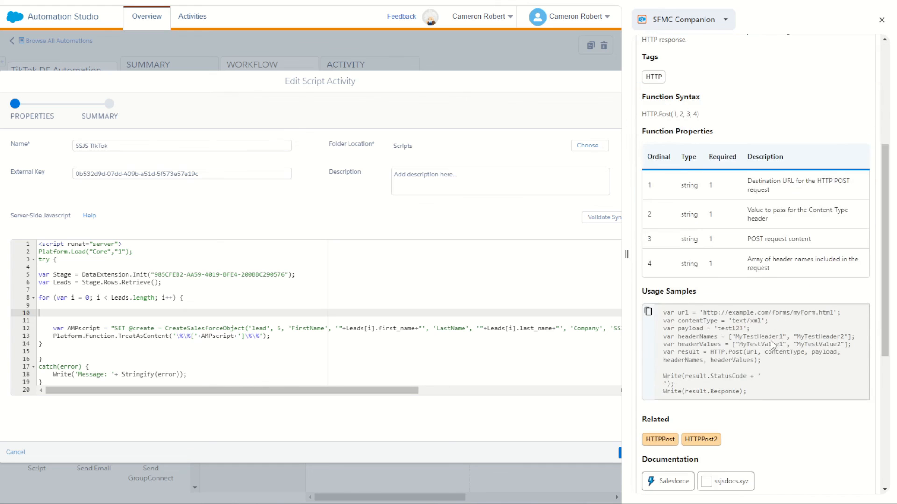
left_click_drag(704, 257, 766, 330)
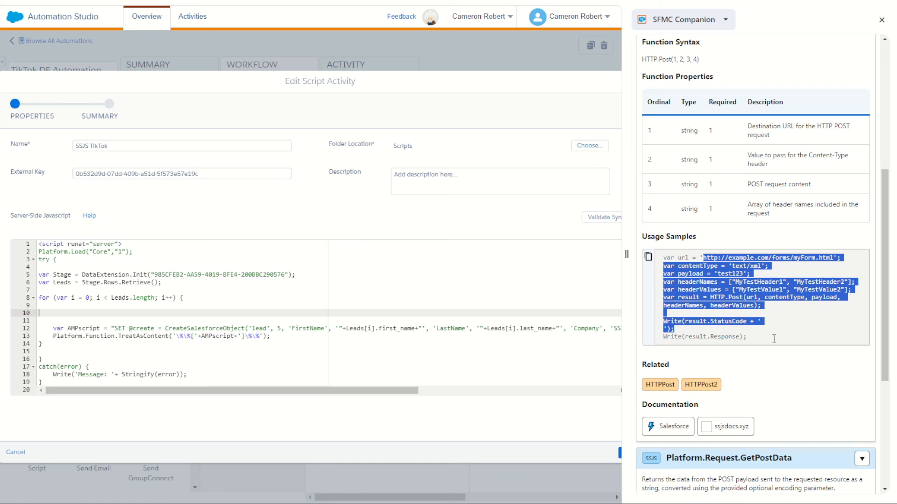
scroll(776, 187, "up", 6)
- Search the functions for "retr" and examine the Rows Retrieve row limit, filter parameter and usage samples
double_click(736, 94)
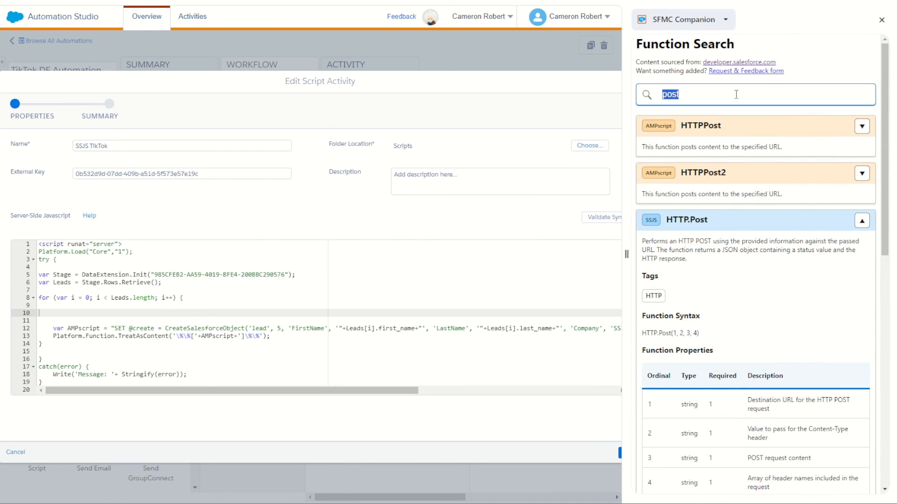
type("retr")
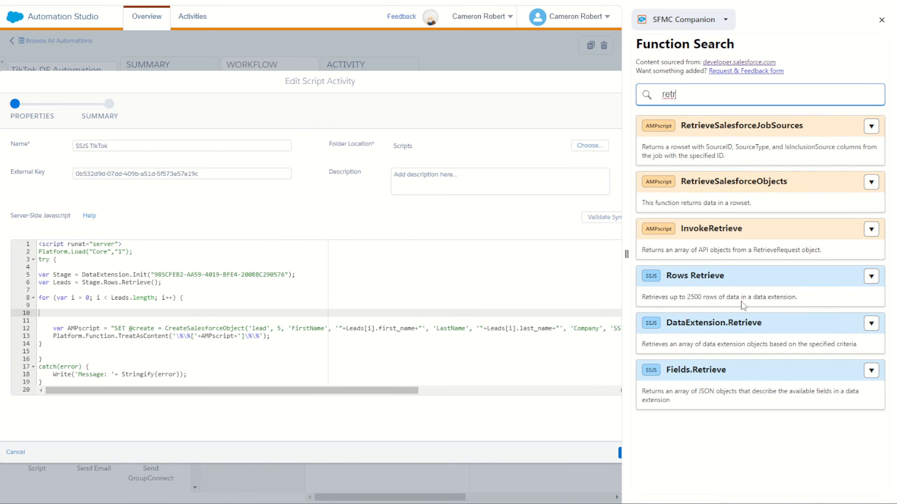
double_click(693, 297)
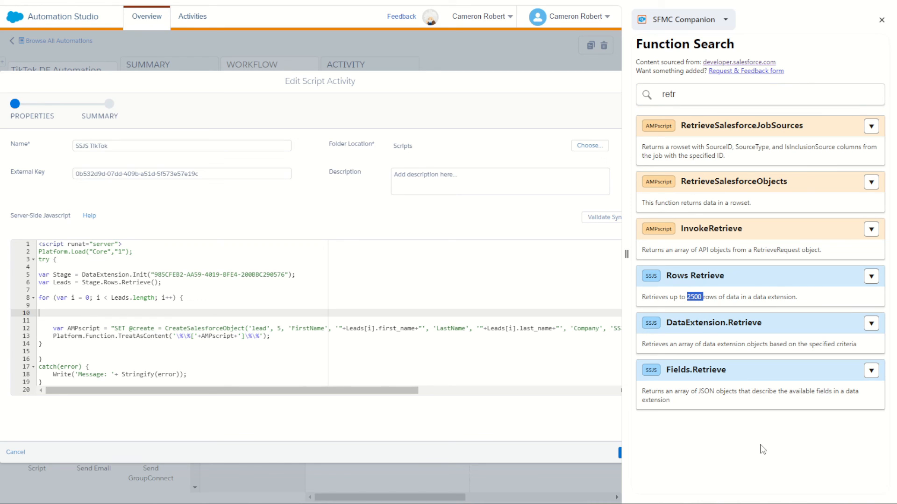
left_click(870, 279)
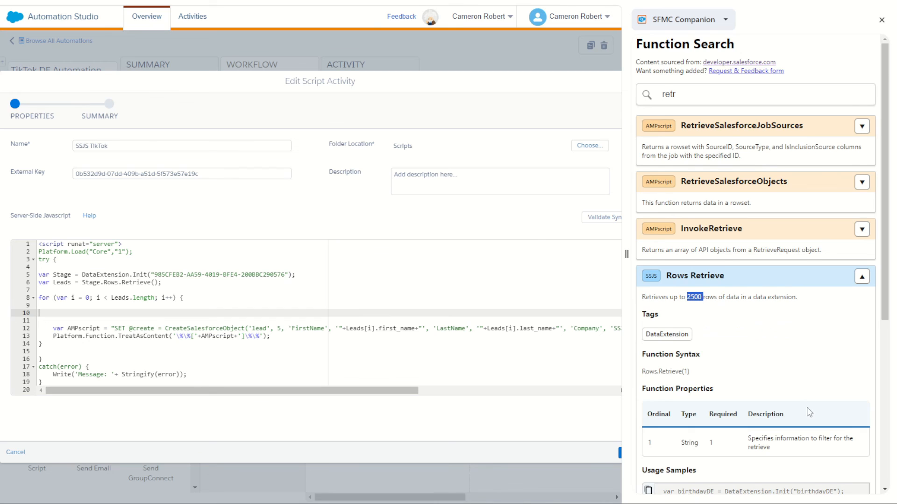
scroll(810, 413, "down", 1)
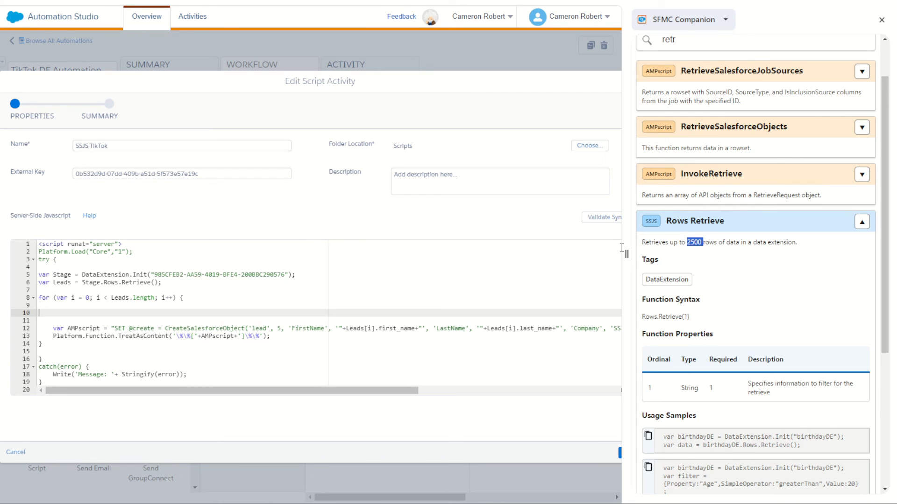
left_click(696, 248)
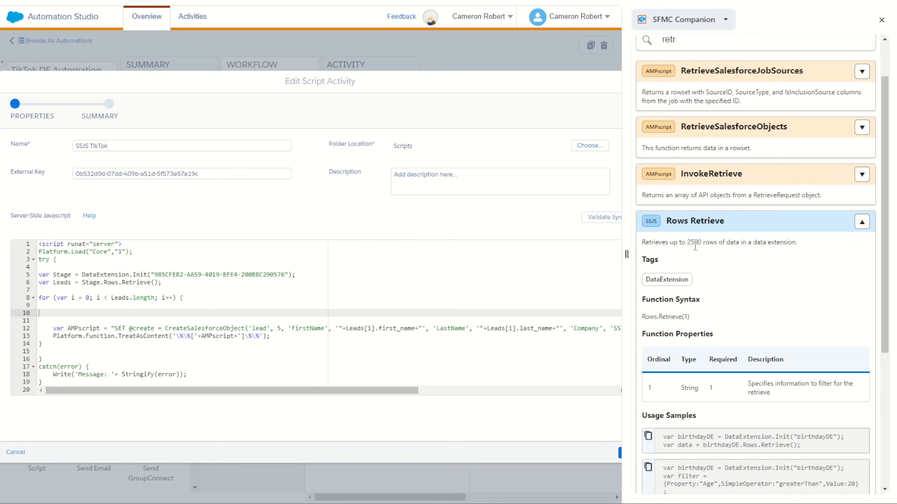